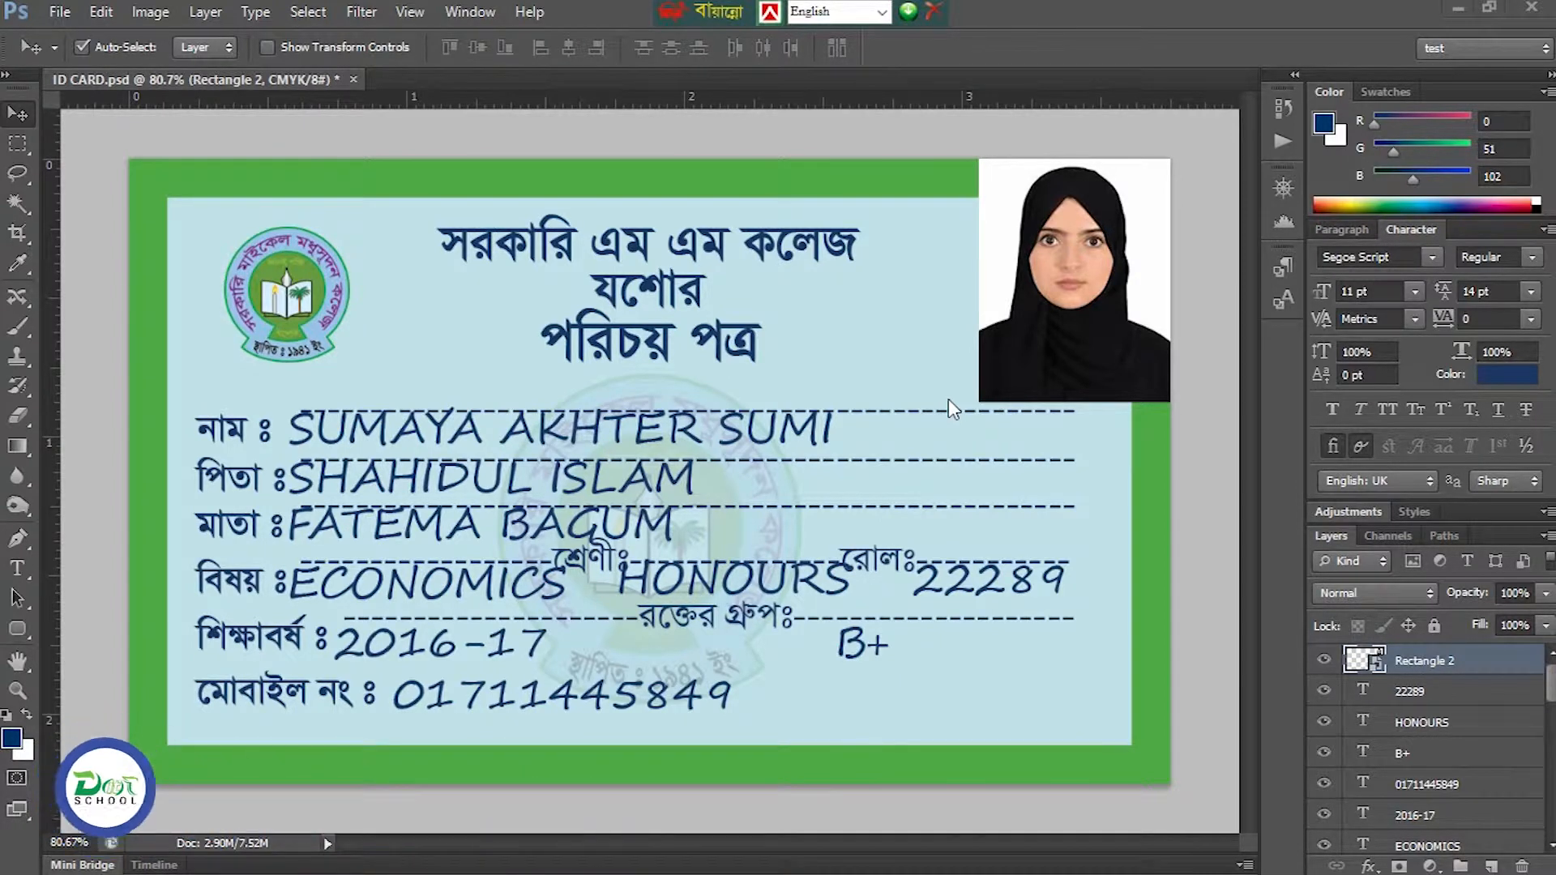
Step: Examine the back-side reference image and check the ID CARD.psd file on the desktop
click(1017, 859)
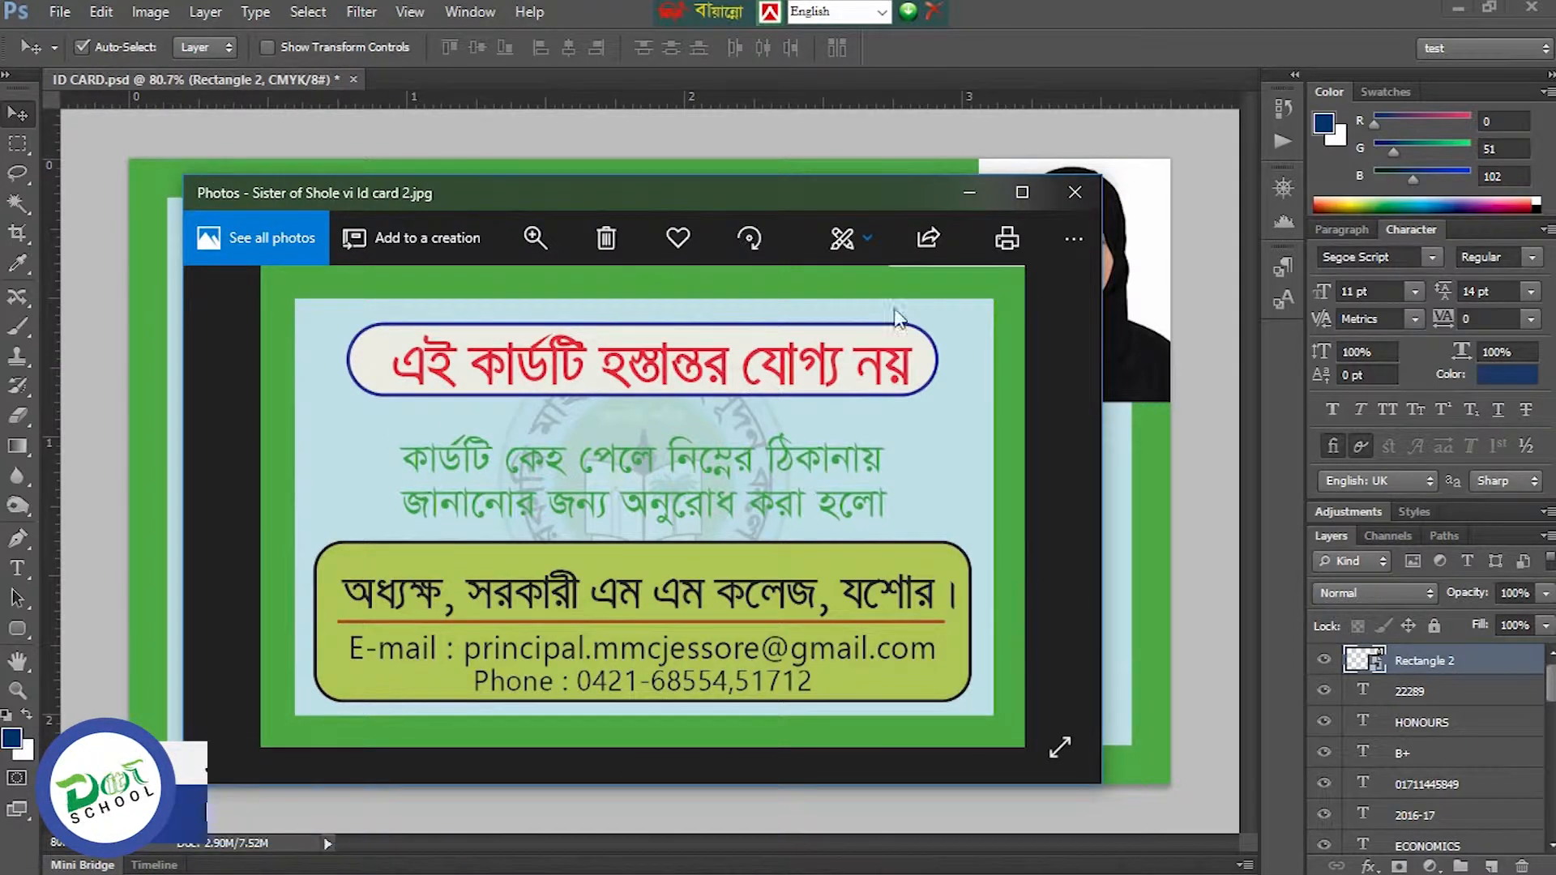
click(978, 197)
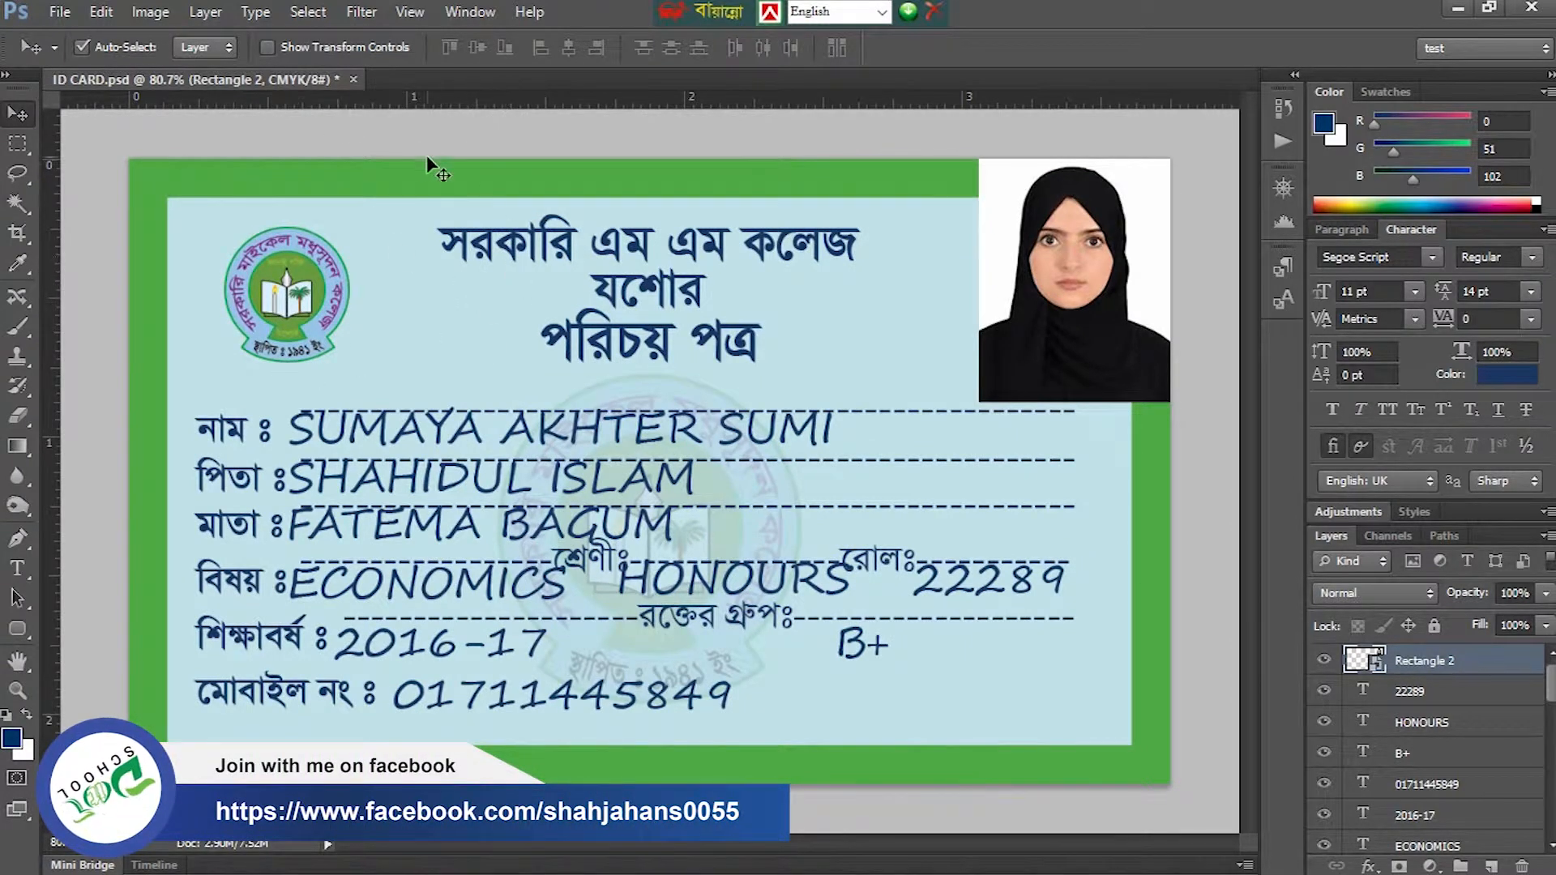
click(1451, 10)
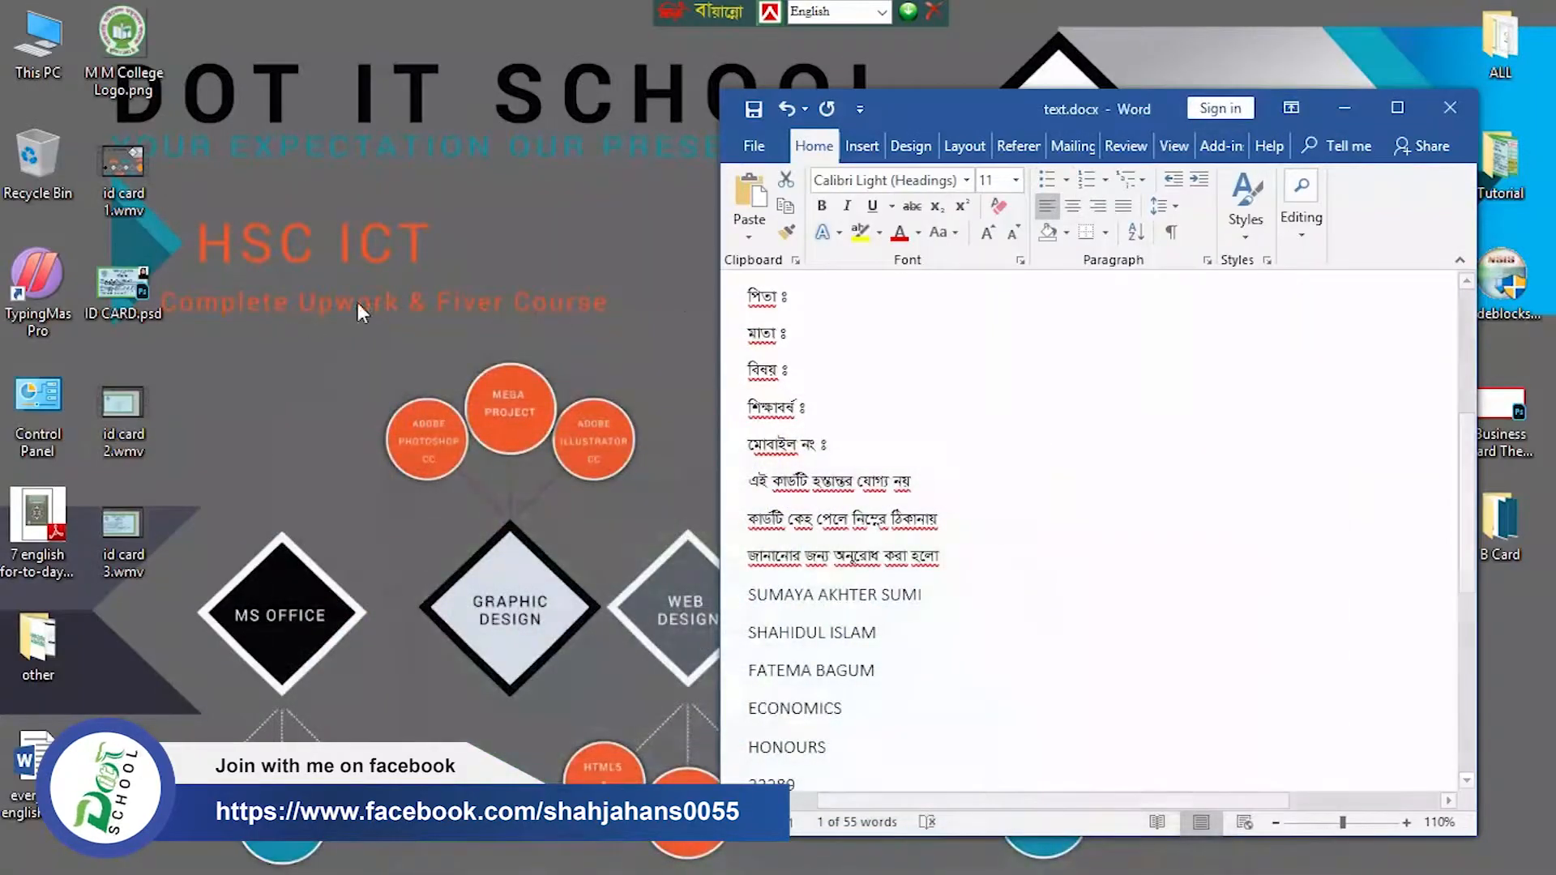
right_click(144, 284)
click(456, 296)
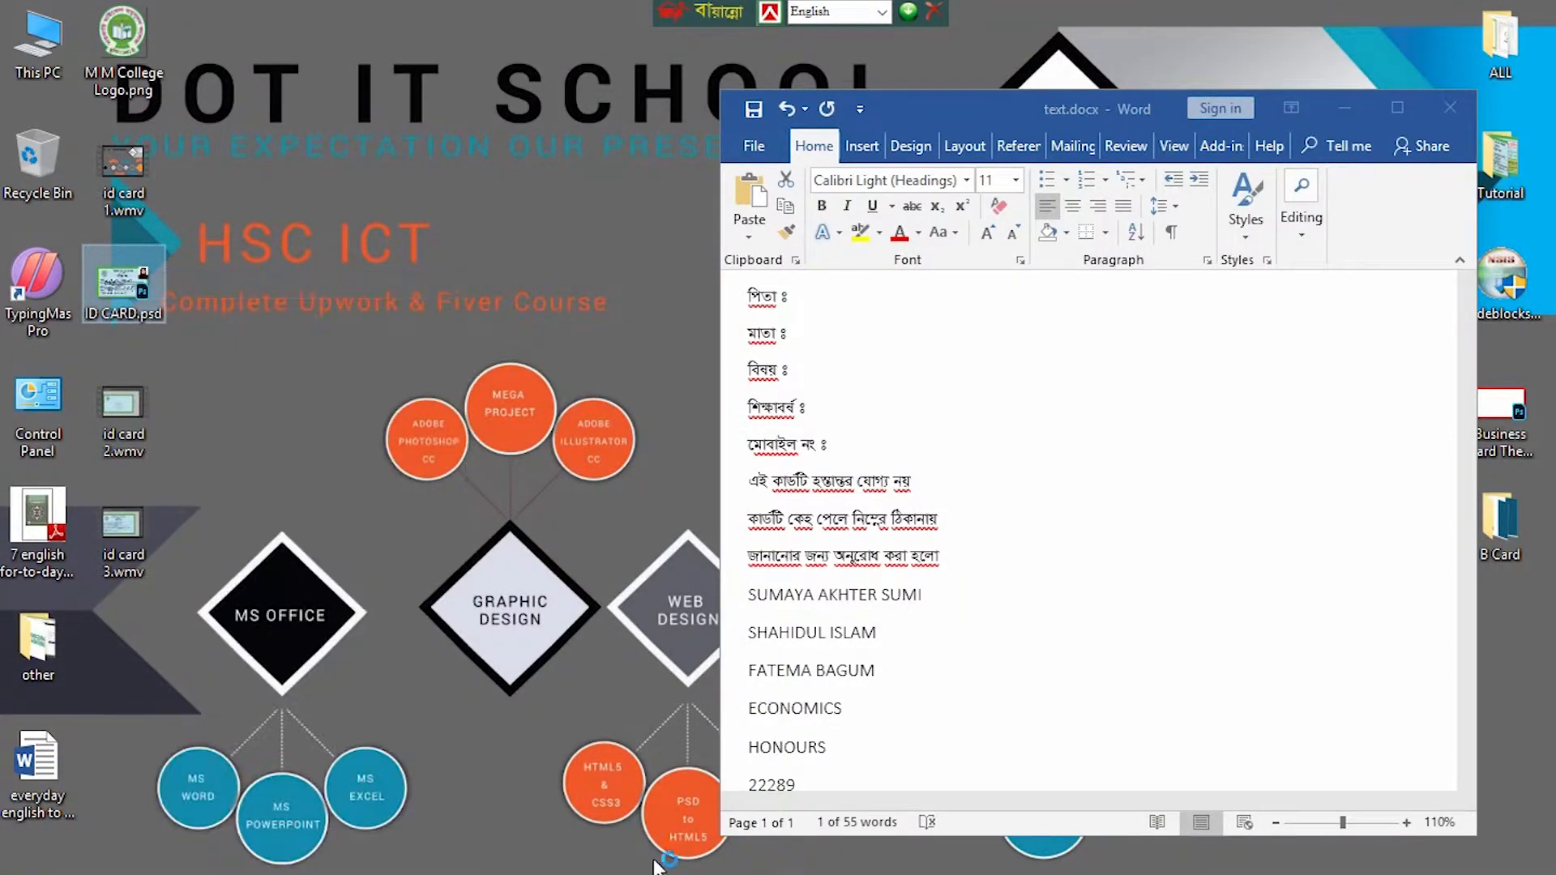
click(761, 861)
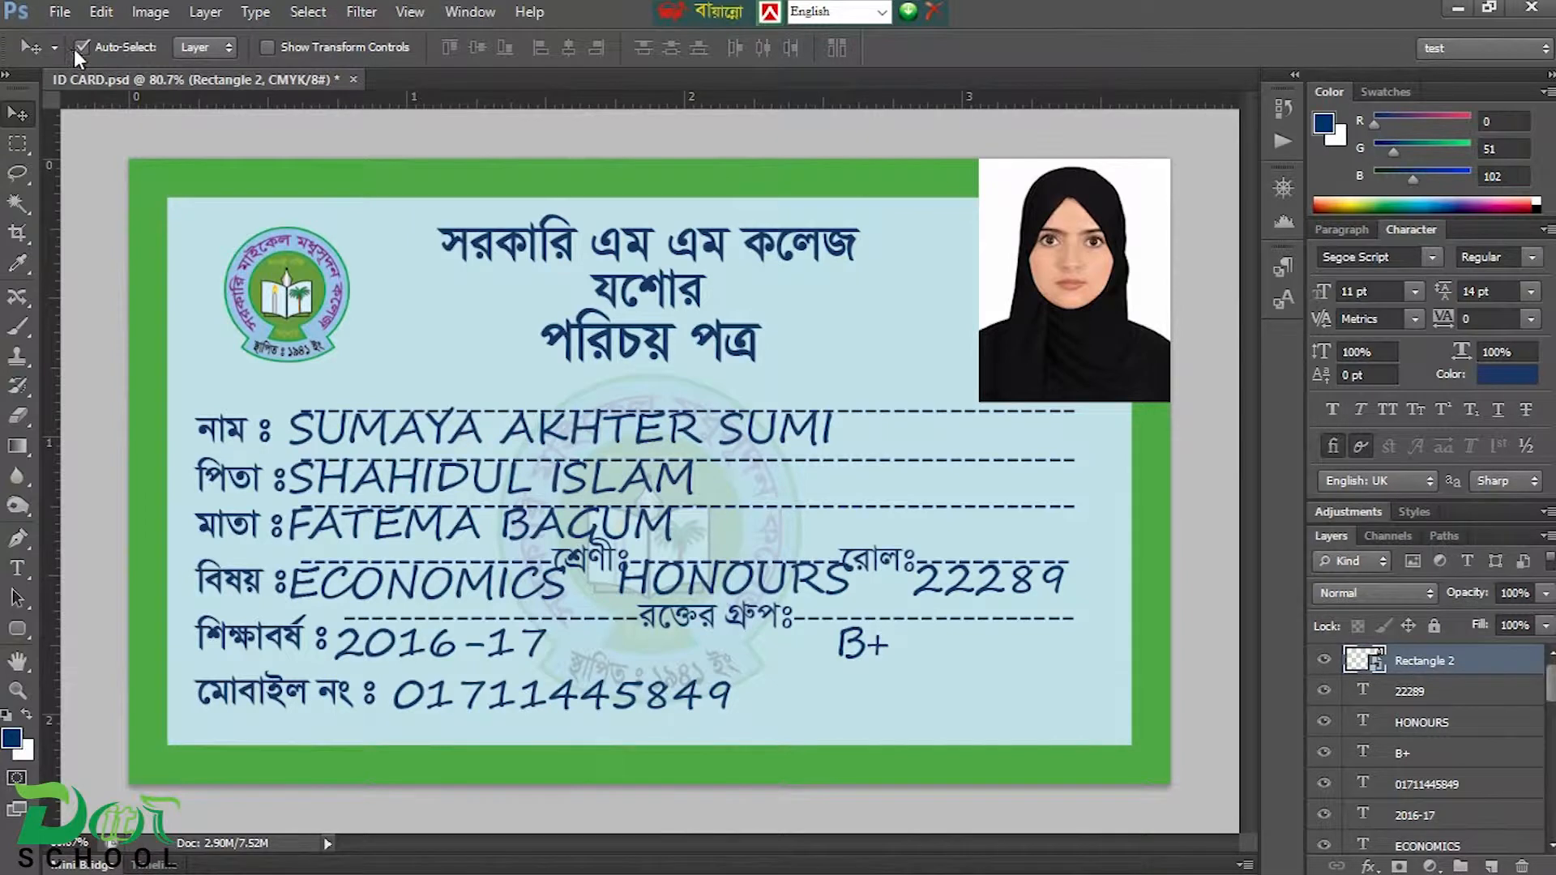
Step: Set auto-select to Layer and delete the college logo, the portrait photo and the Bengali heading from the card
click(216, 48)
click(210, 86)
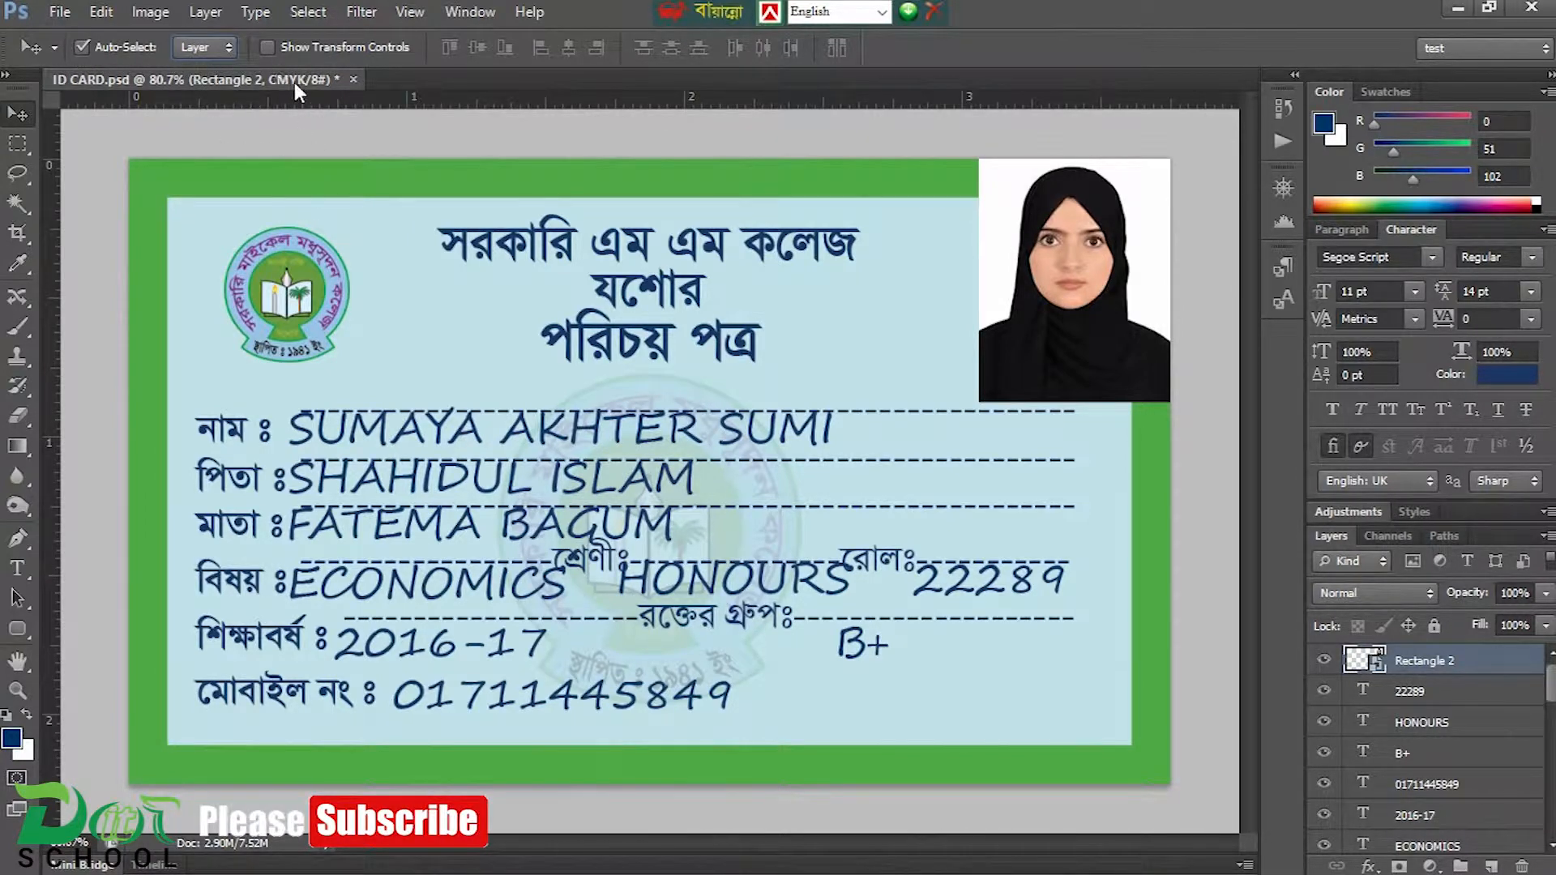
click(303, 267)
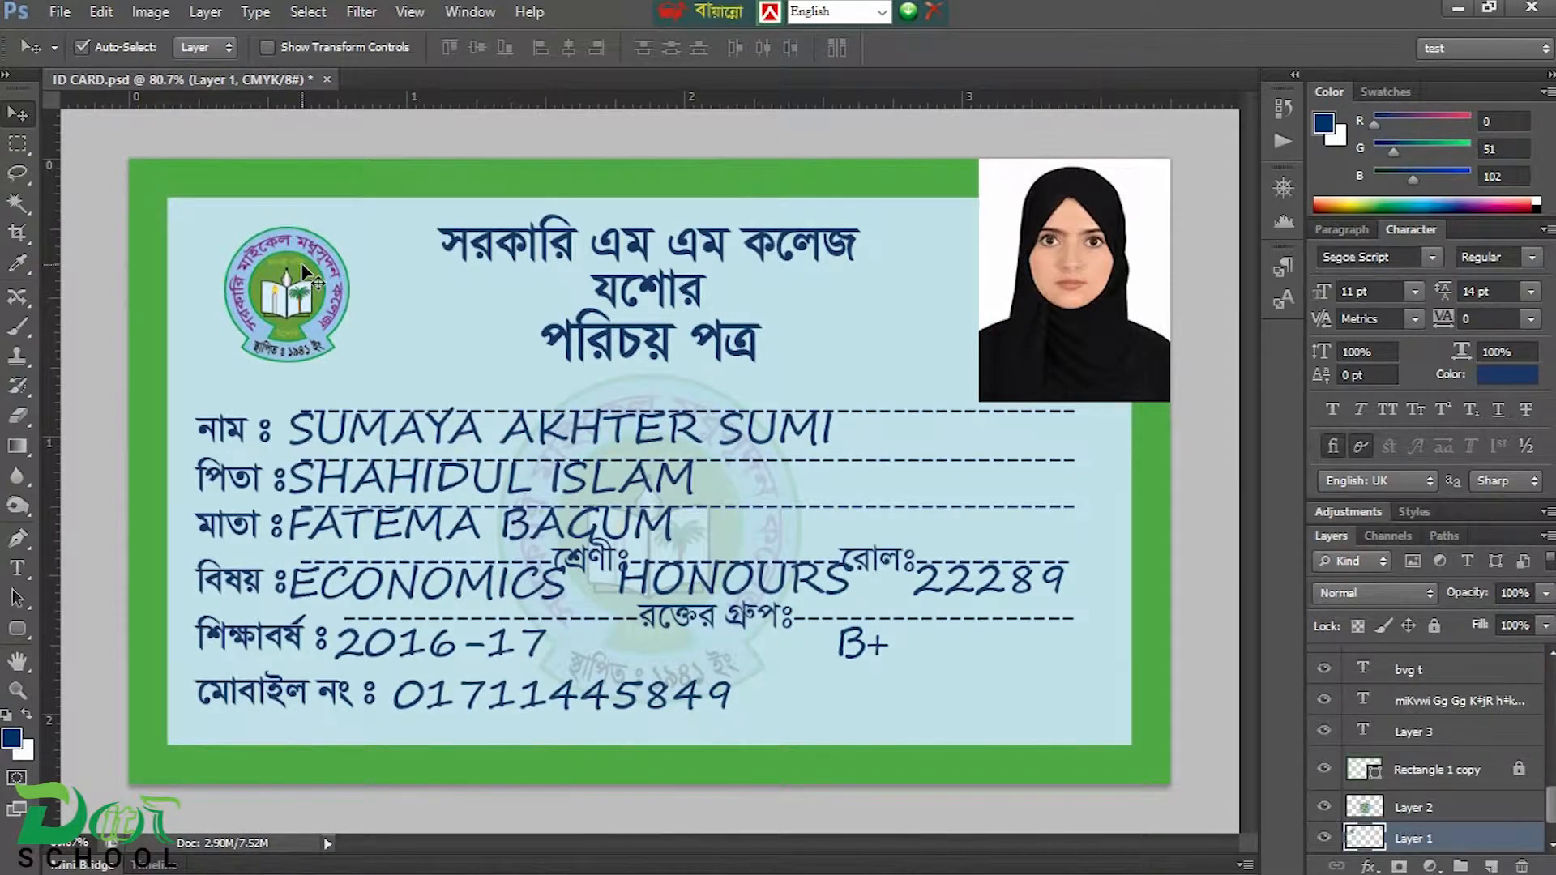
key(Delete)
click(1076, 286)
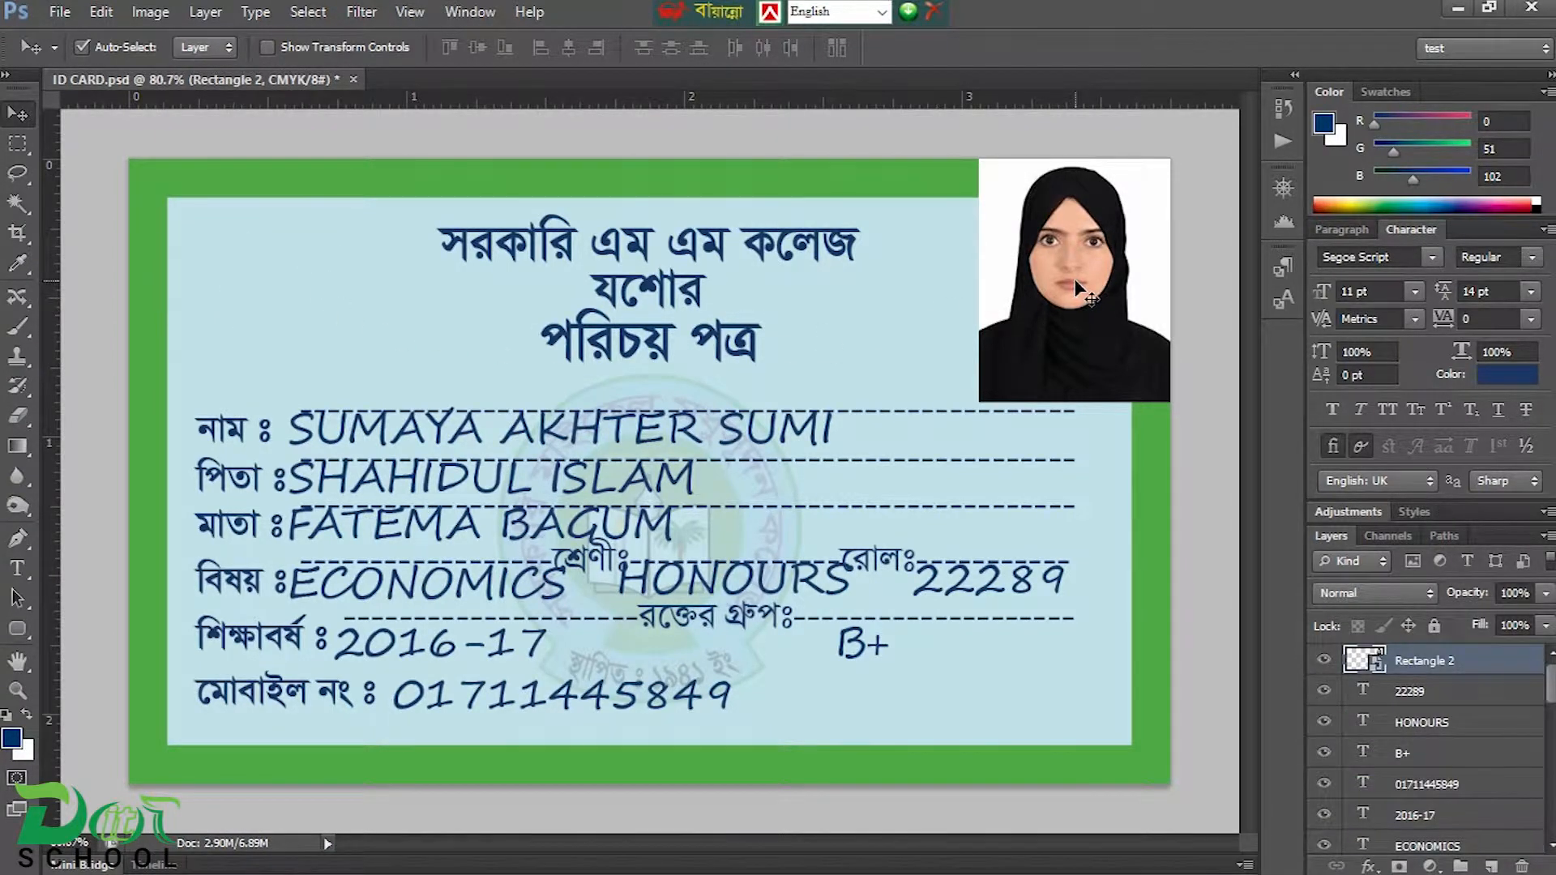
key(Delete)
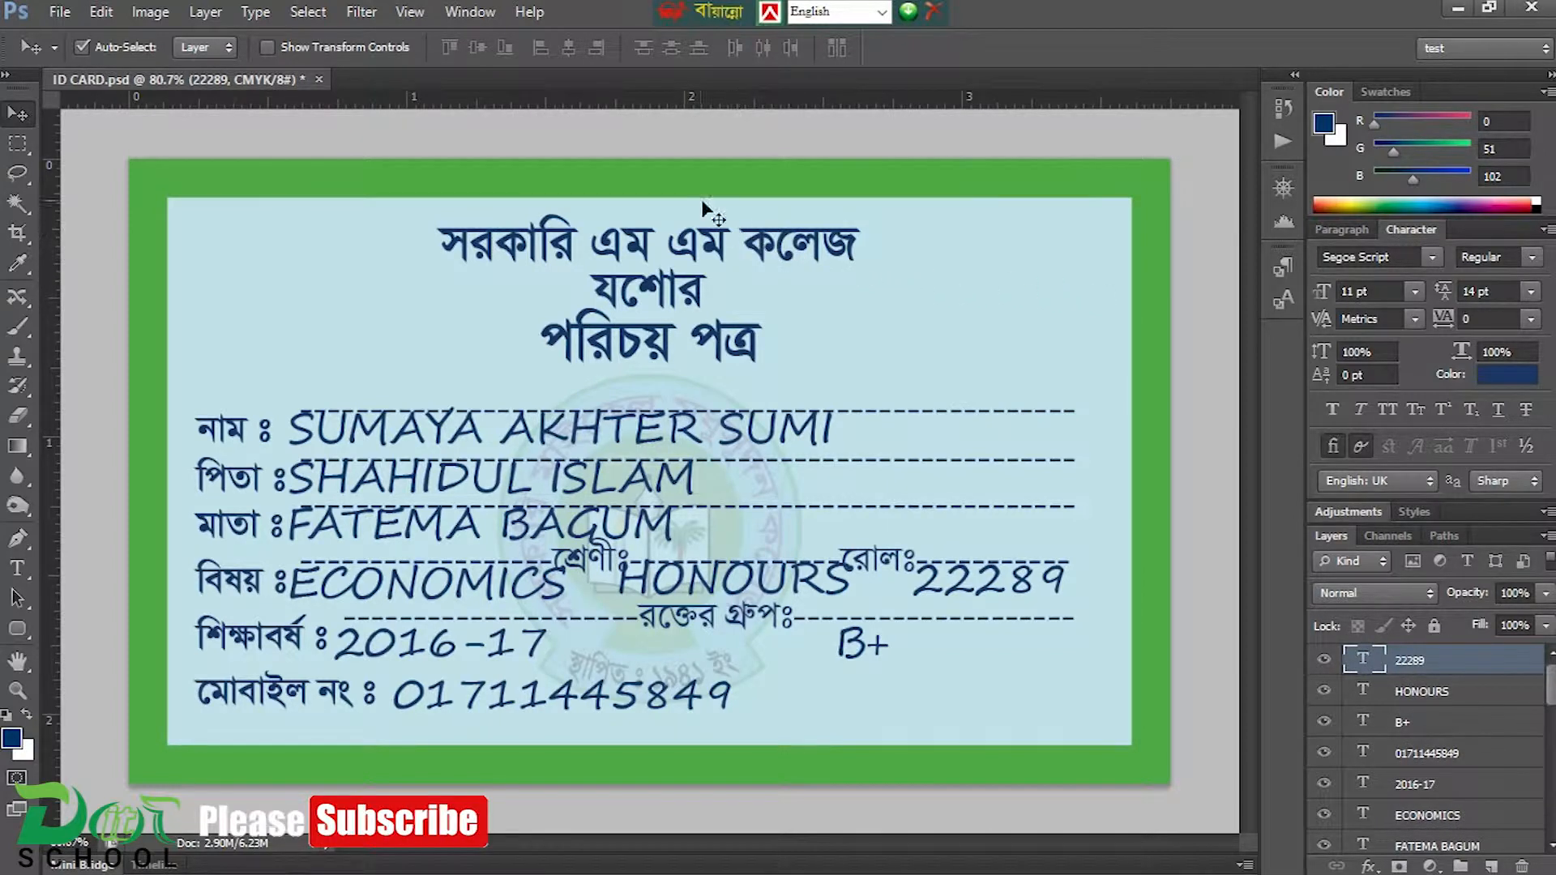
click(648, 243)
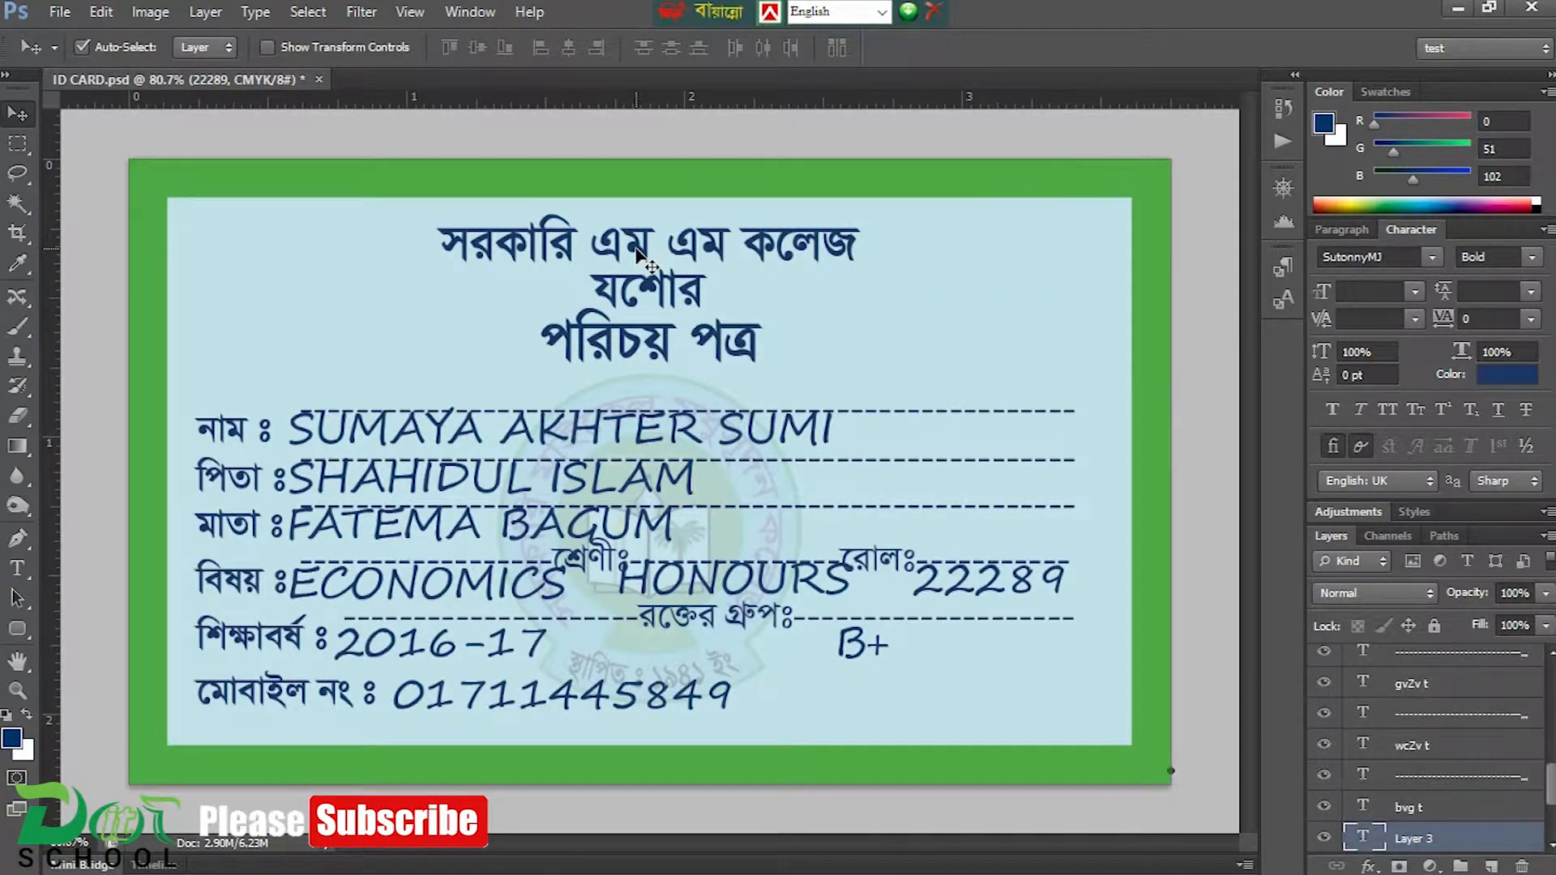
key(Delete)
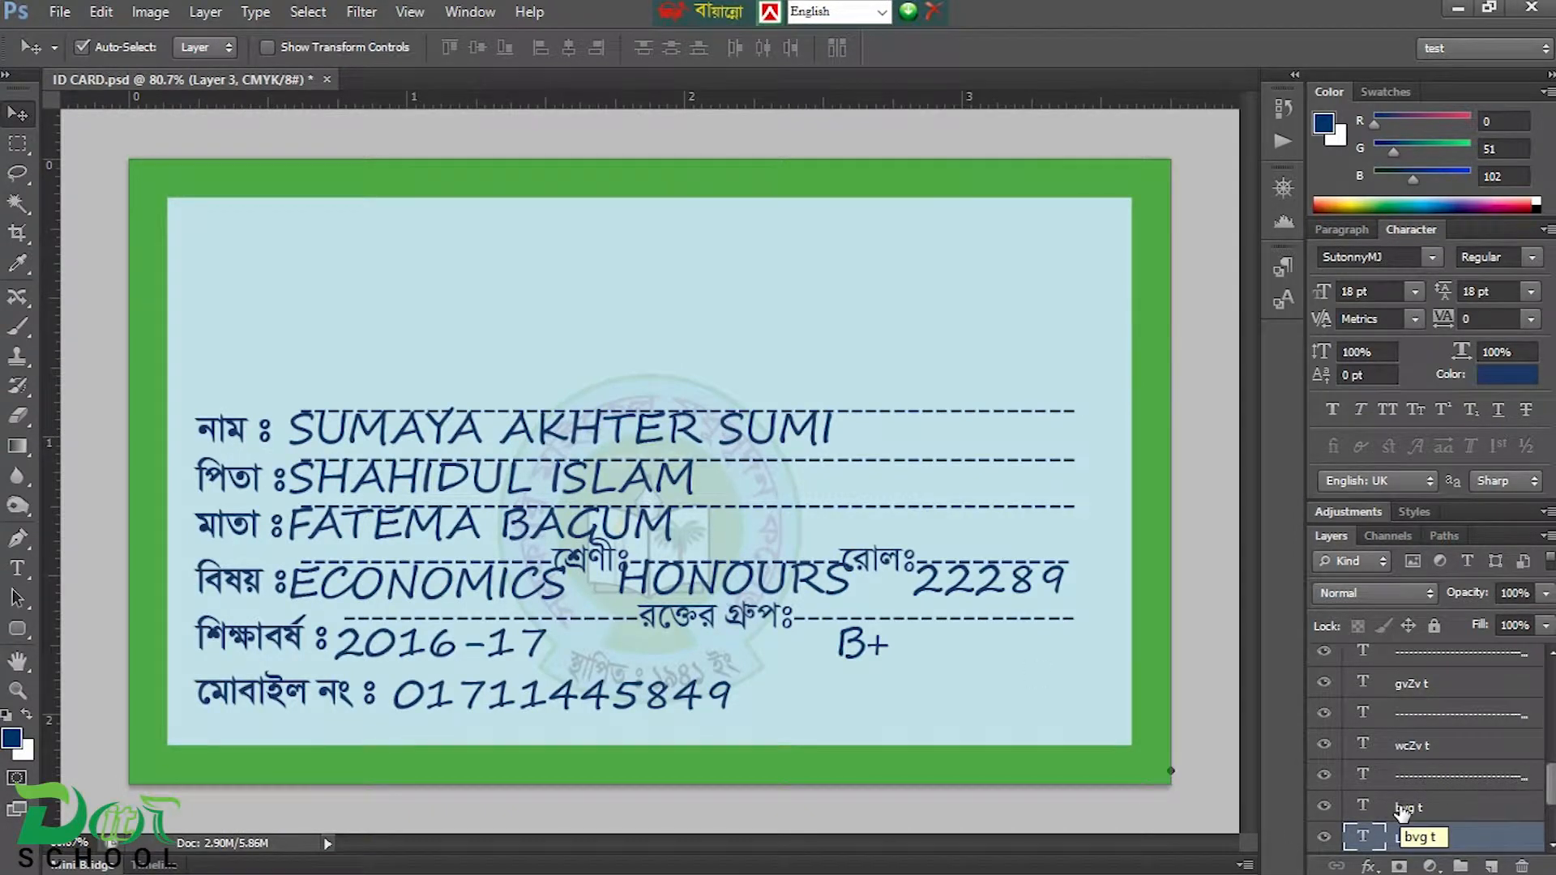
Step: Delete all remaining text and dashed-line layers, keeping only Rectangle 1 copy, the Layer 2 watermark and Rectangle 1
click(729, 535)
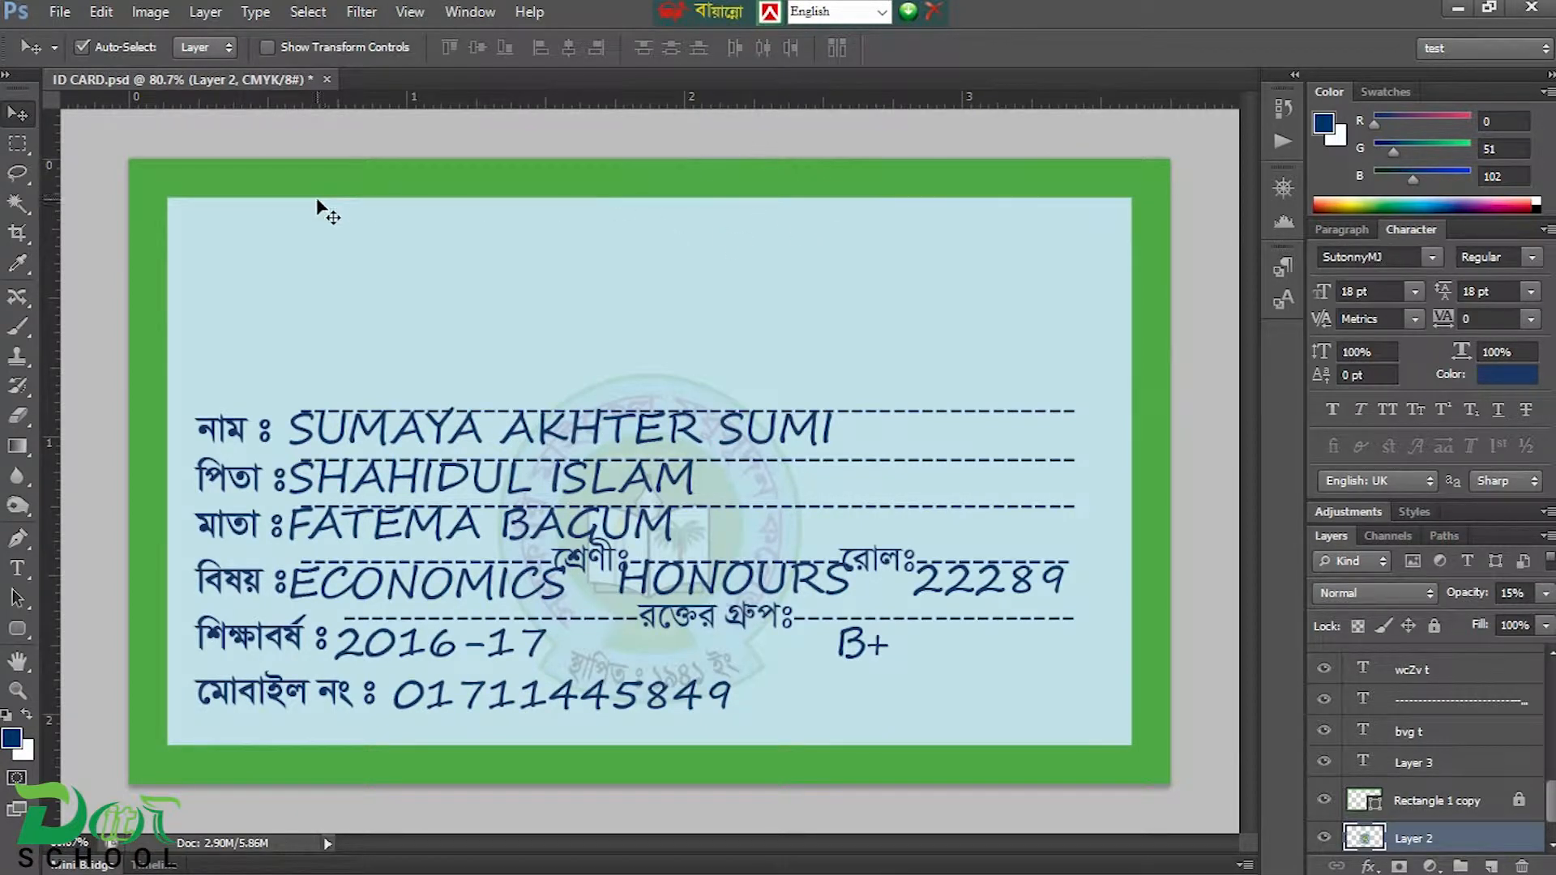
click(416, 198)
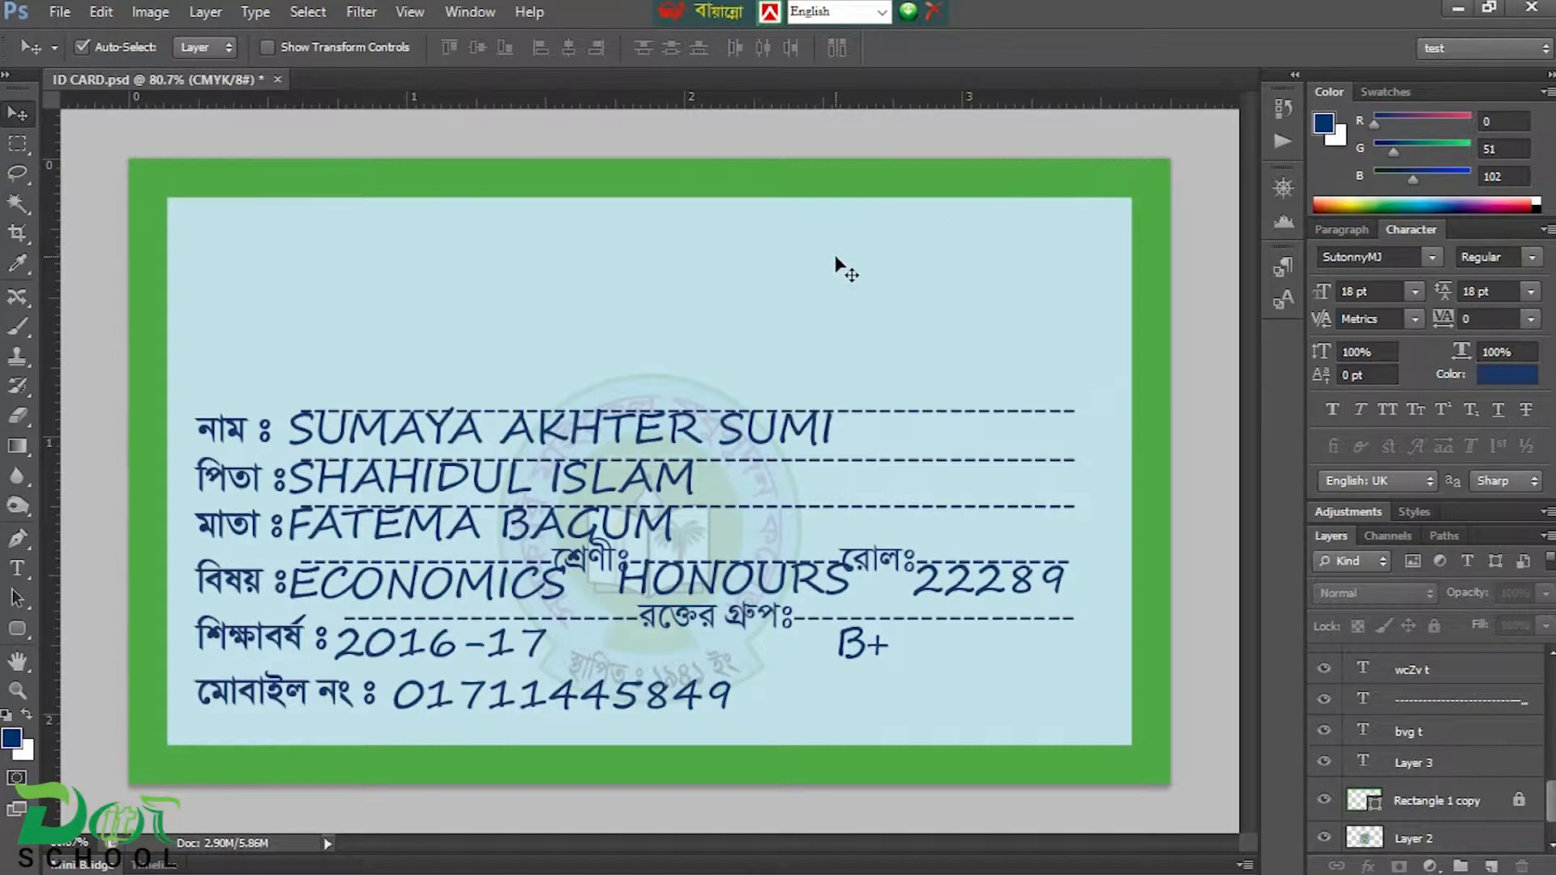
click(671, 384)
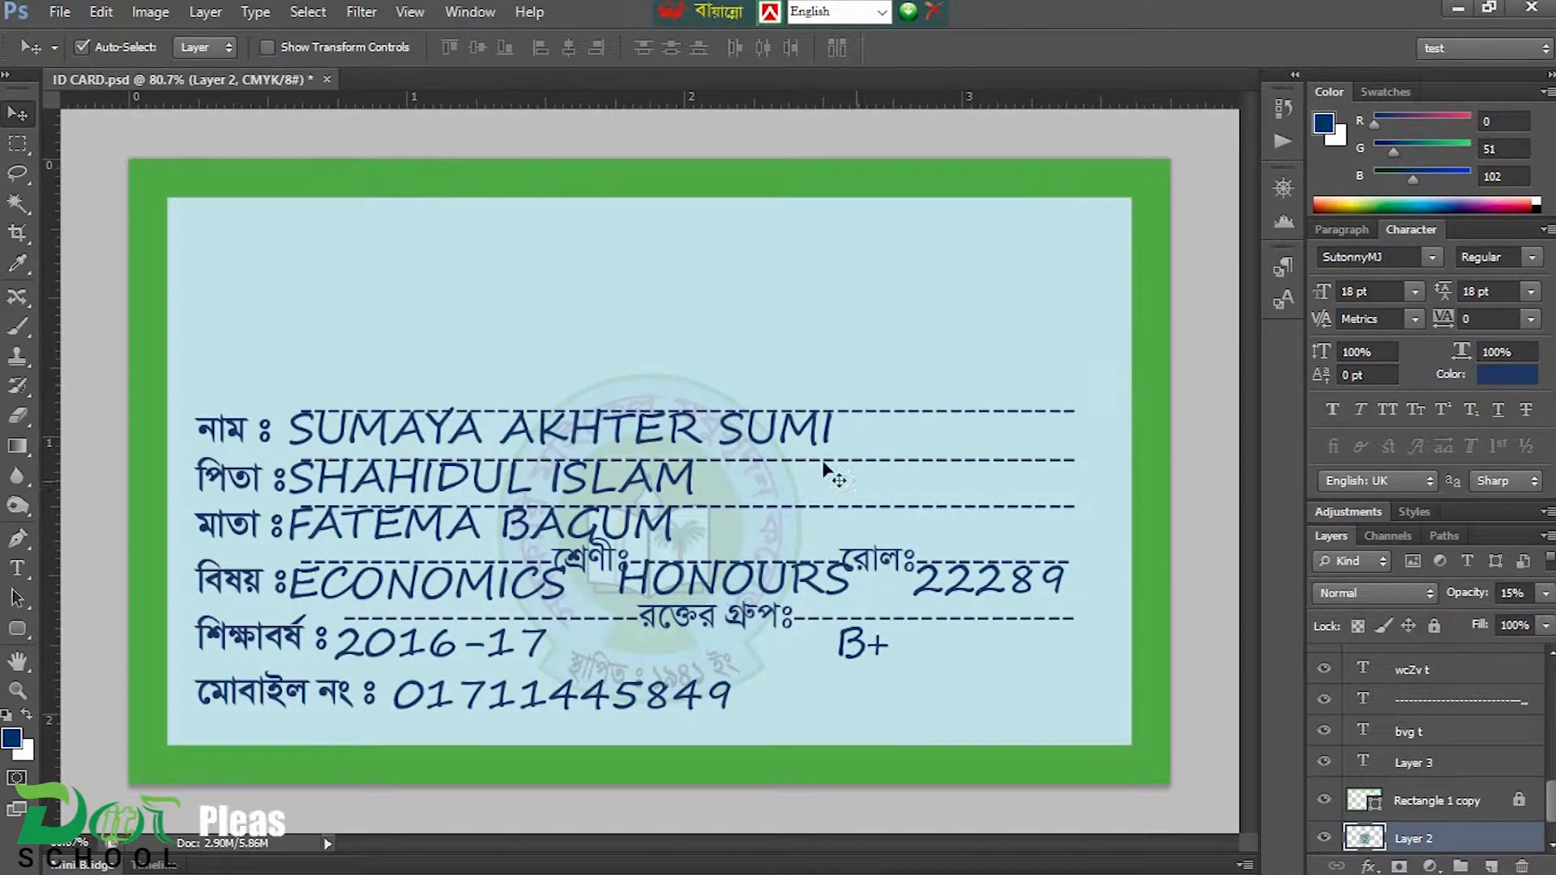
scroll(1426, 753, up, 10)
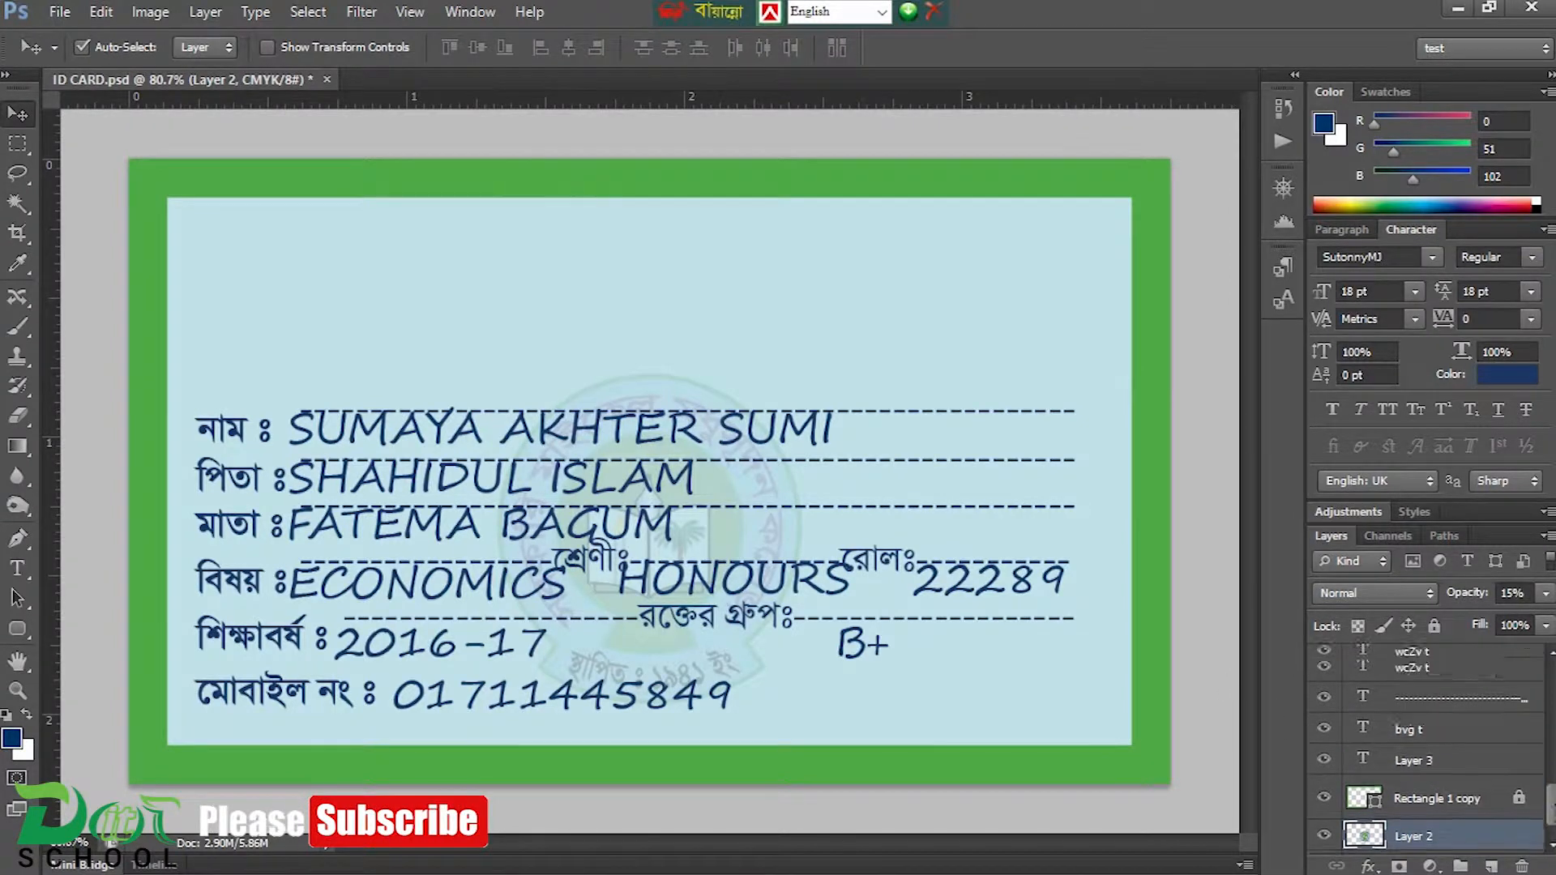
scroll(1426, 753, down, 10)
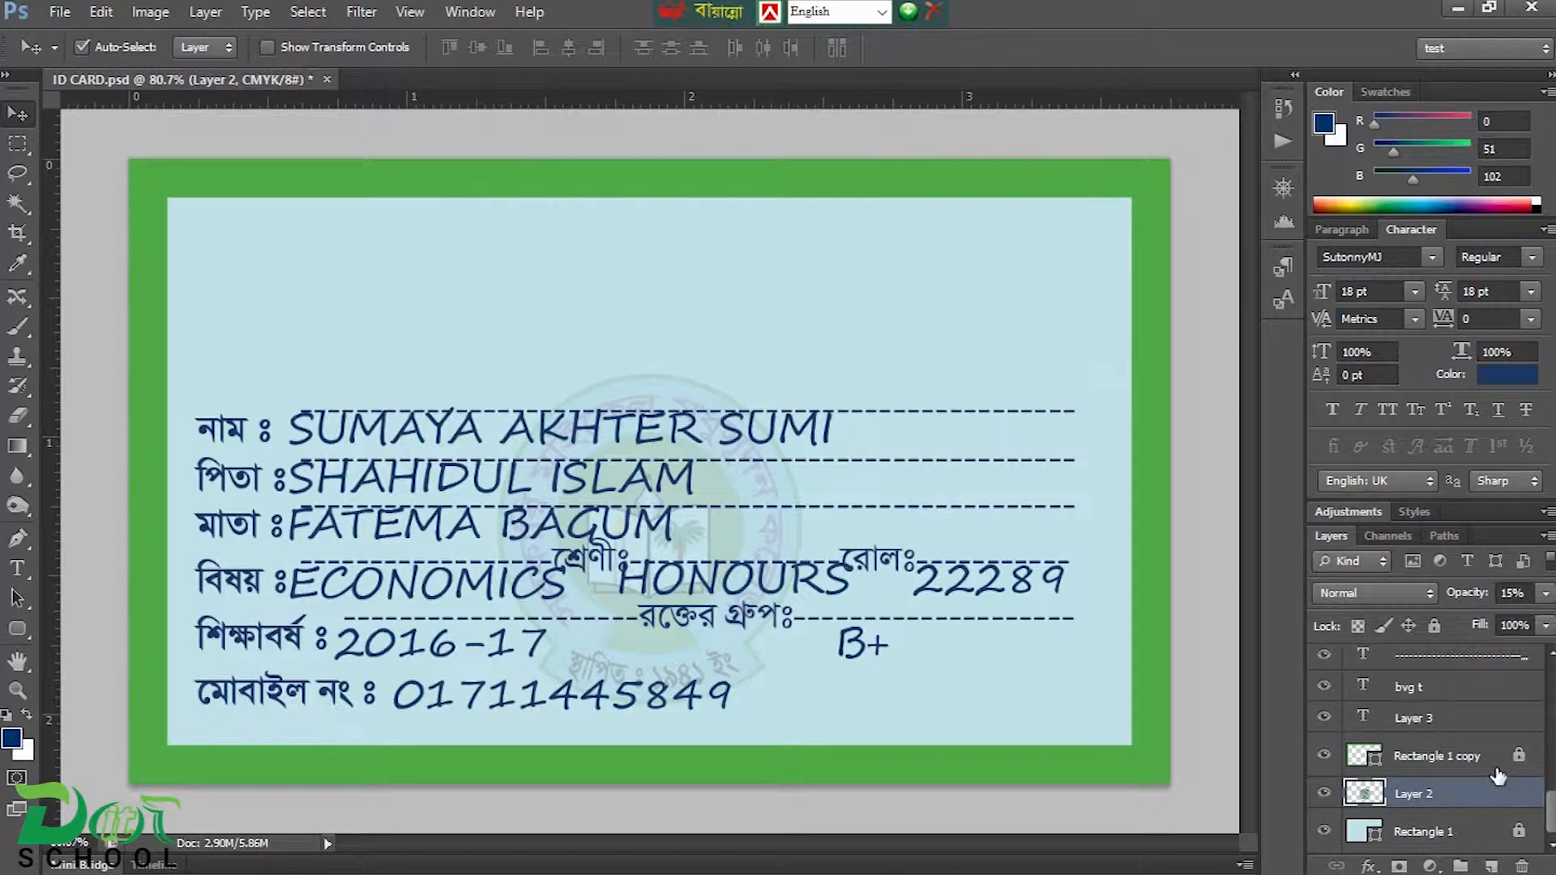
click(1458, 724)
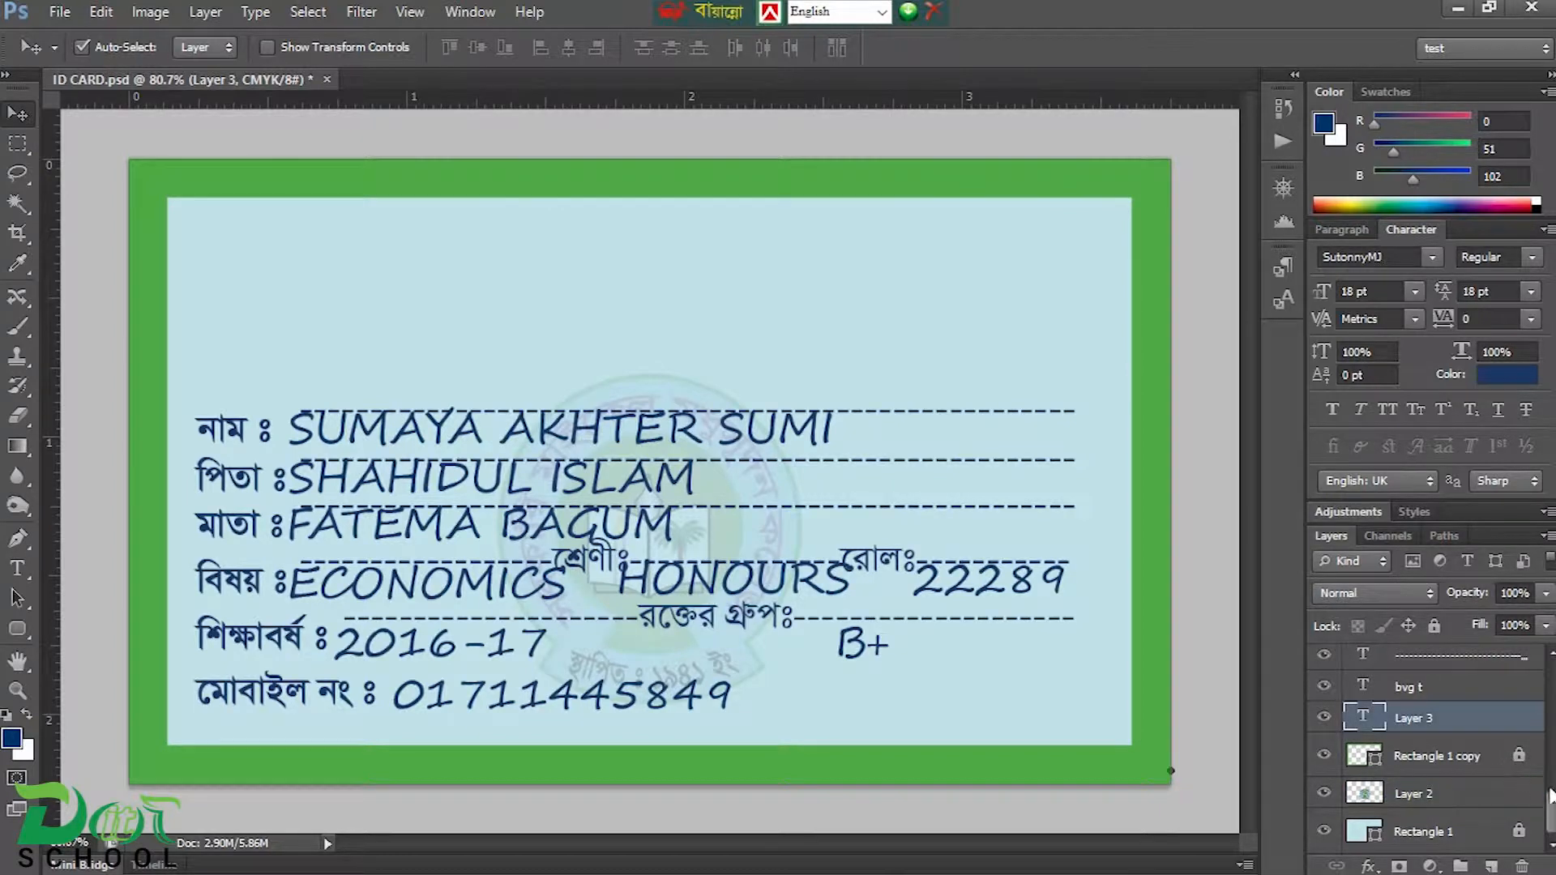
scroll(1550, 808, up, 10)
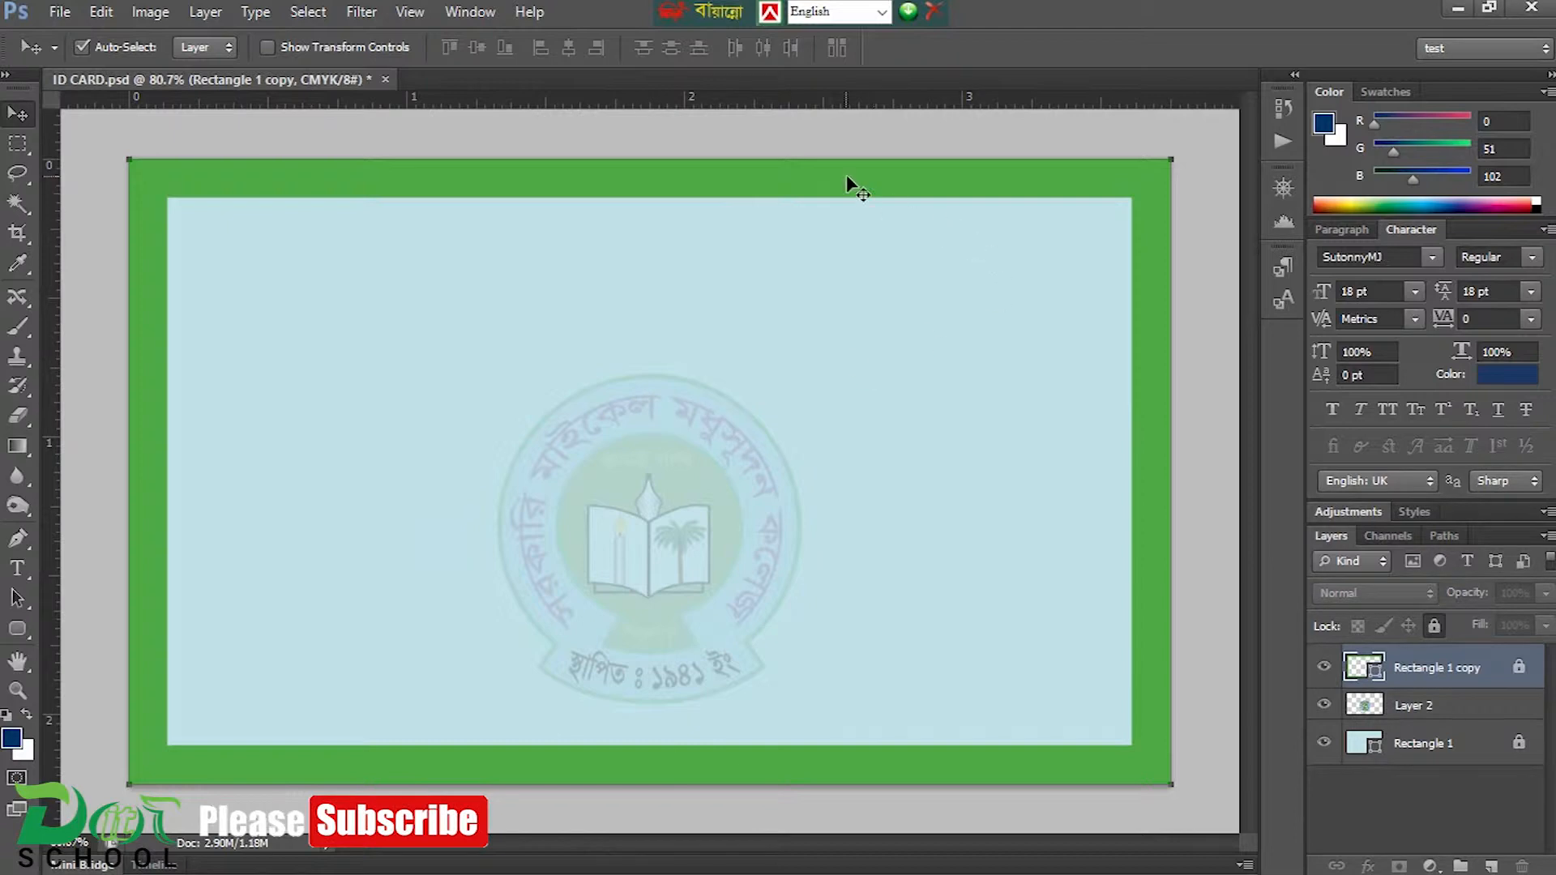
Step: Review the back-side reference picture and open its JPG from the desktop folder as a separate Photoshop document
click(1015, 866)
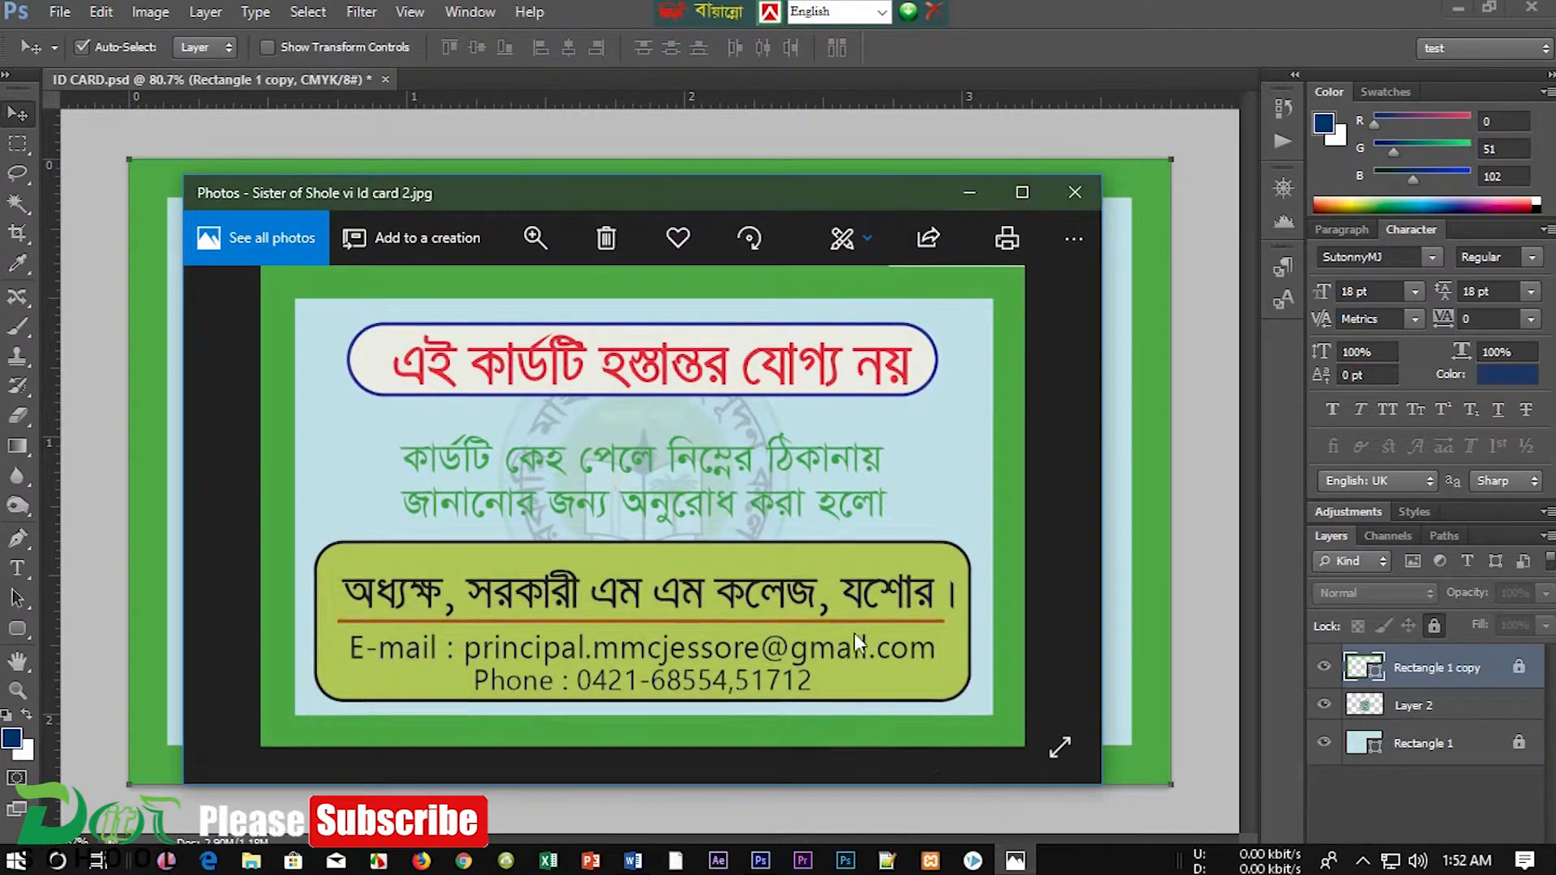
click(969, 192)
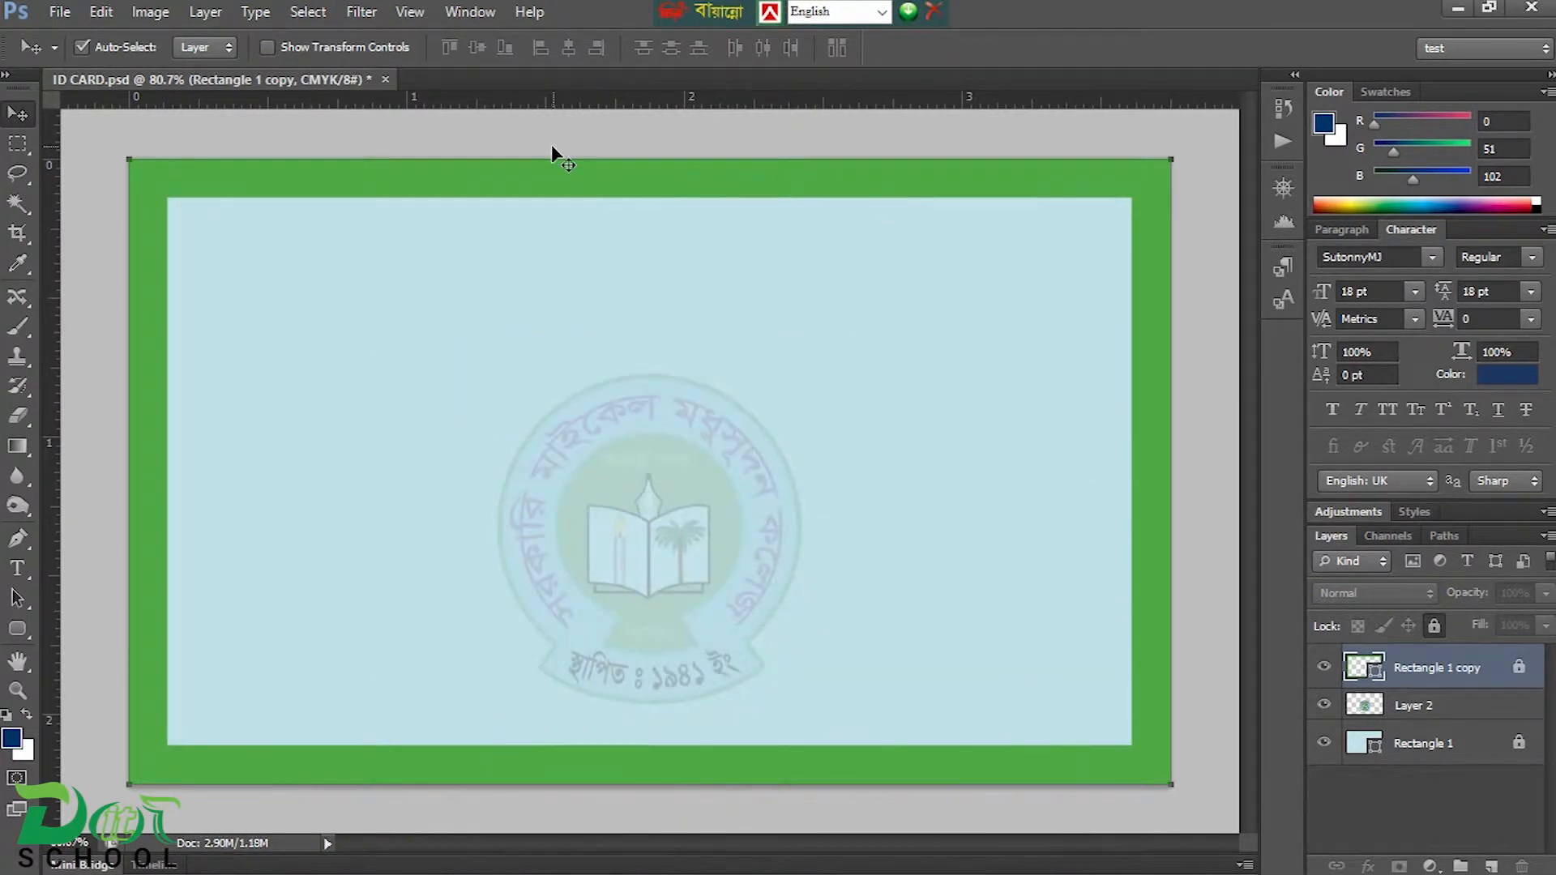
click(1457, 8)
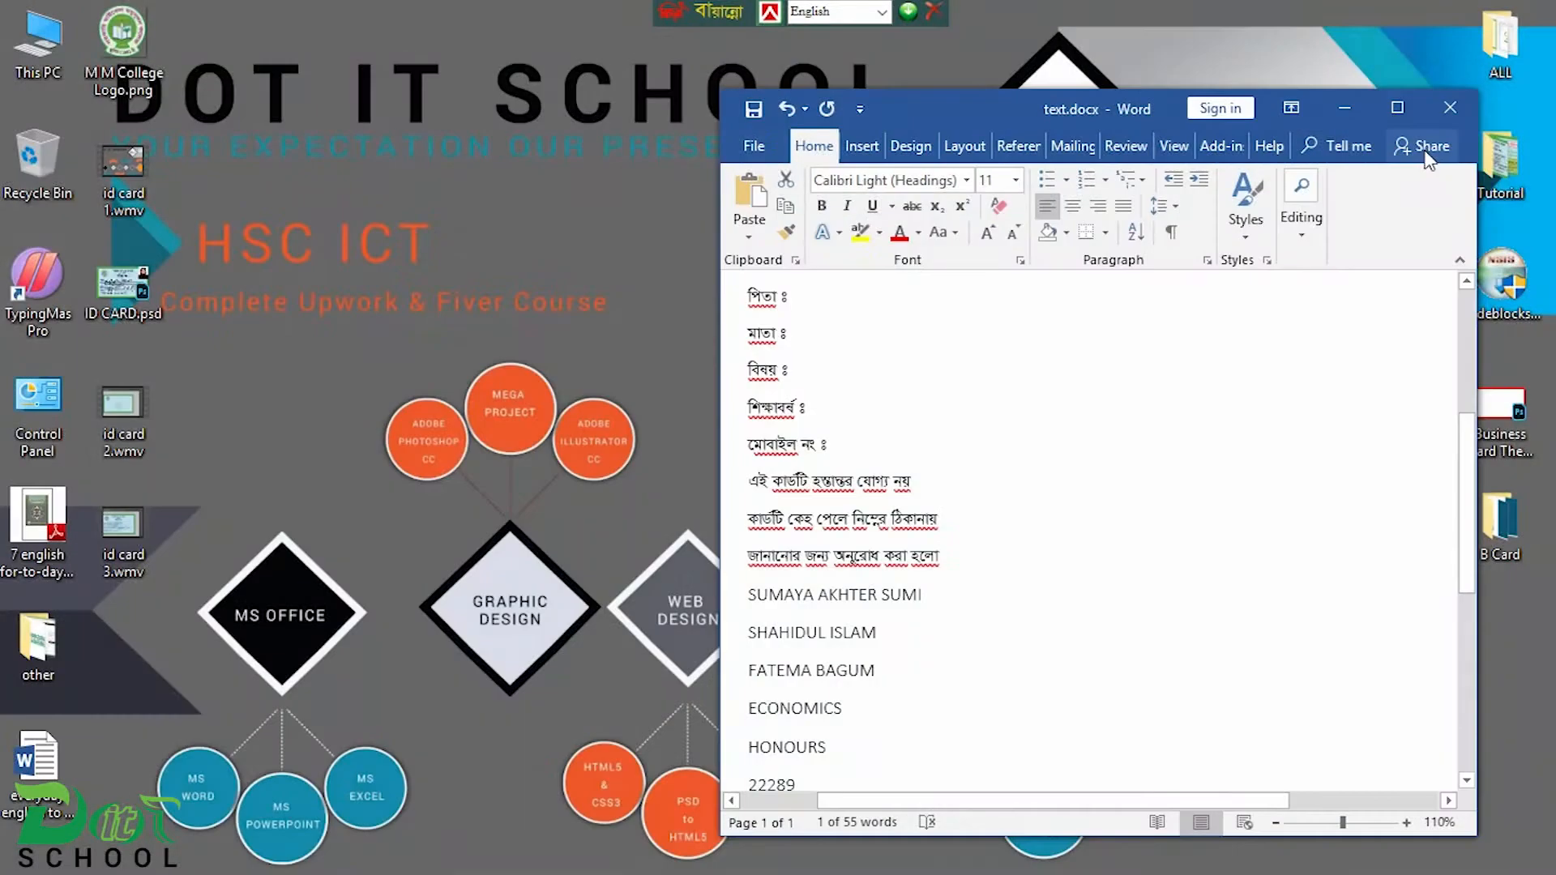
double_click(1484, 162)
click(1316, 324)
drag(1316, 324, 669, 84)
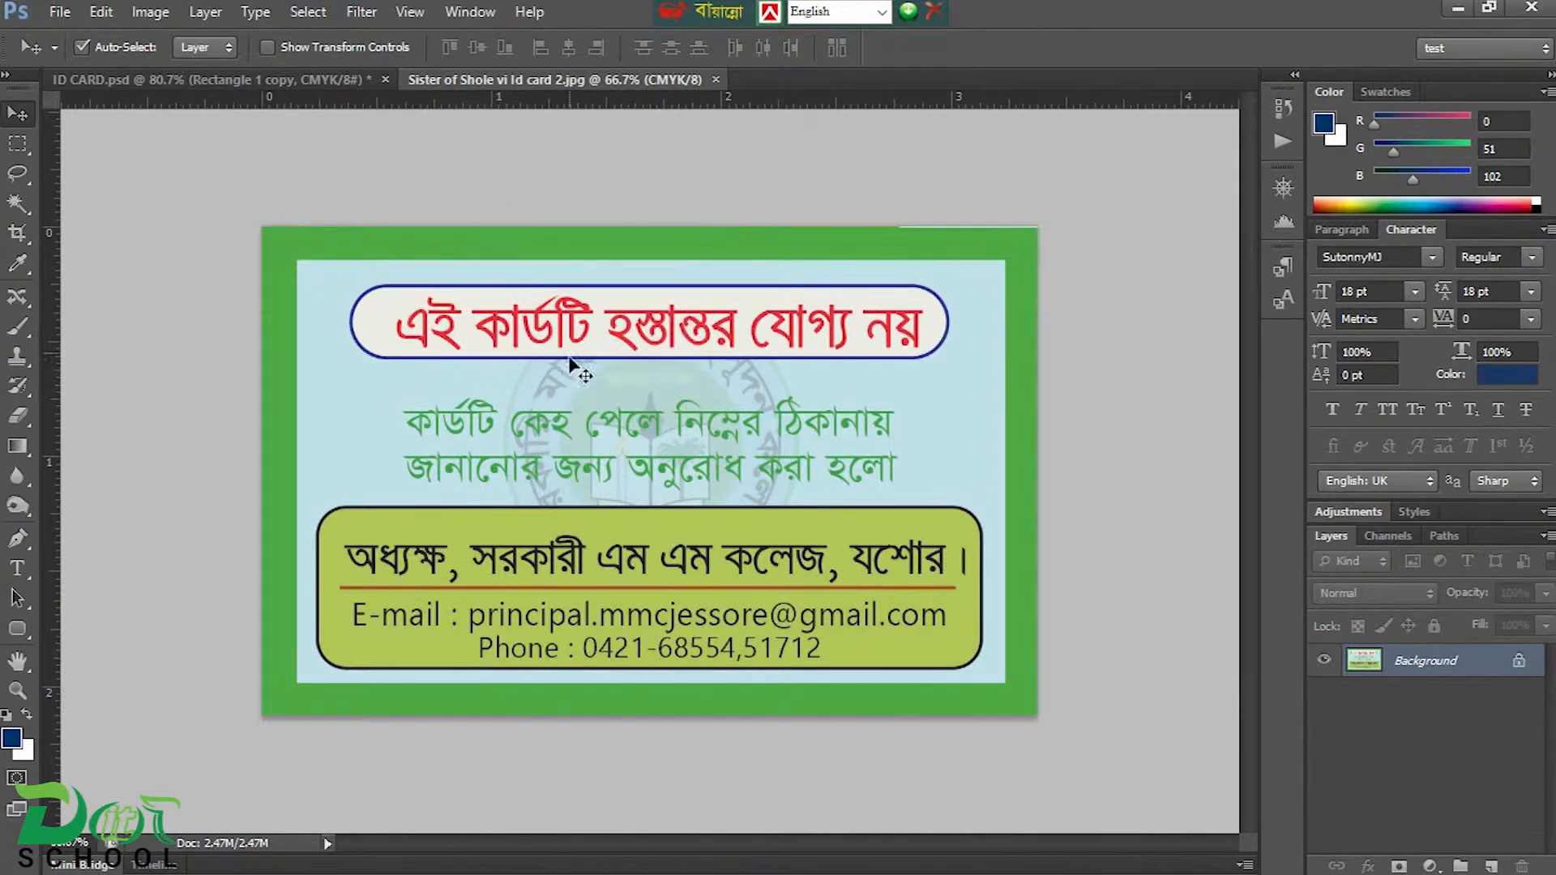
Step: Enlarge the watermark logo on Layer 2 of ID CARD.psd to about 119%
click(318, 81)
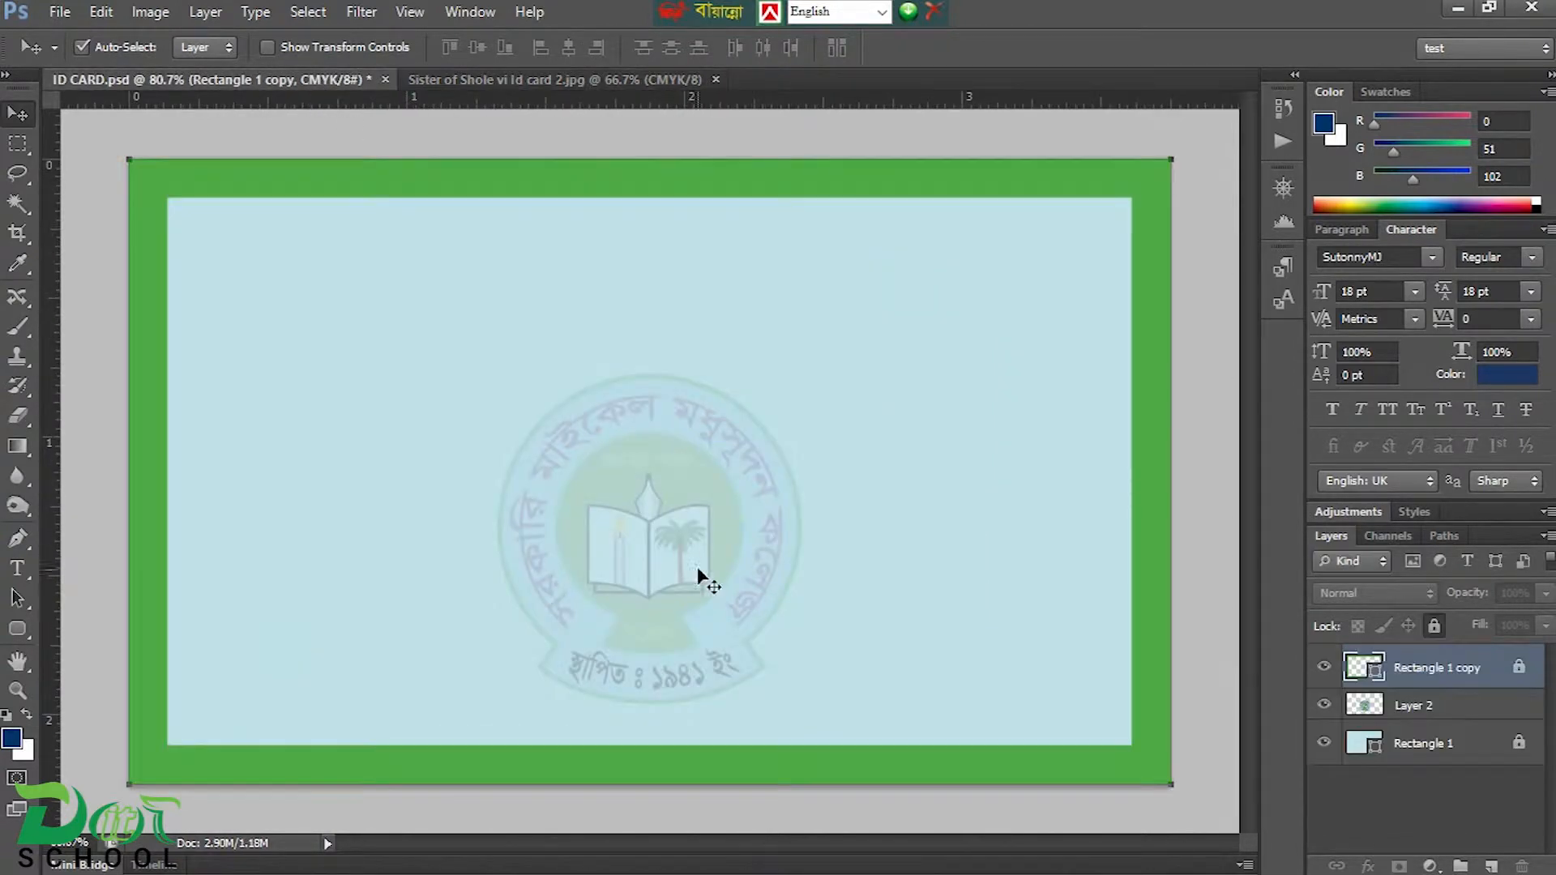
click(691, 395)
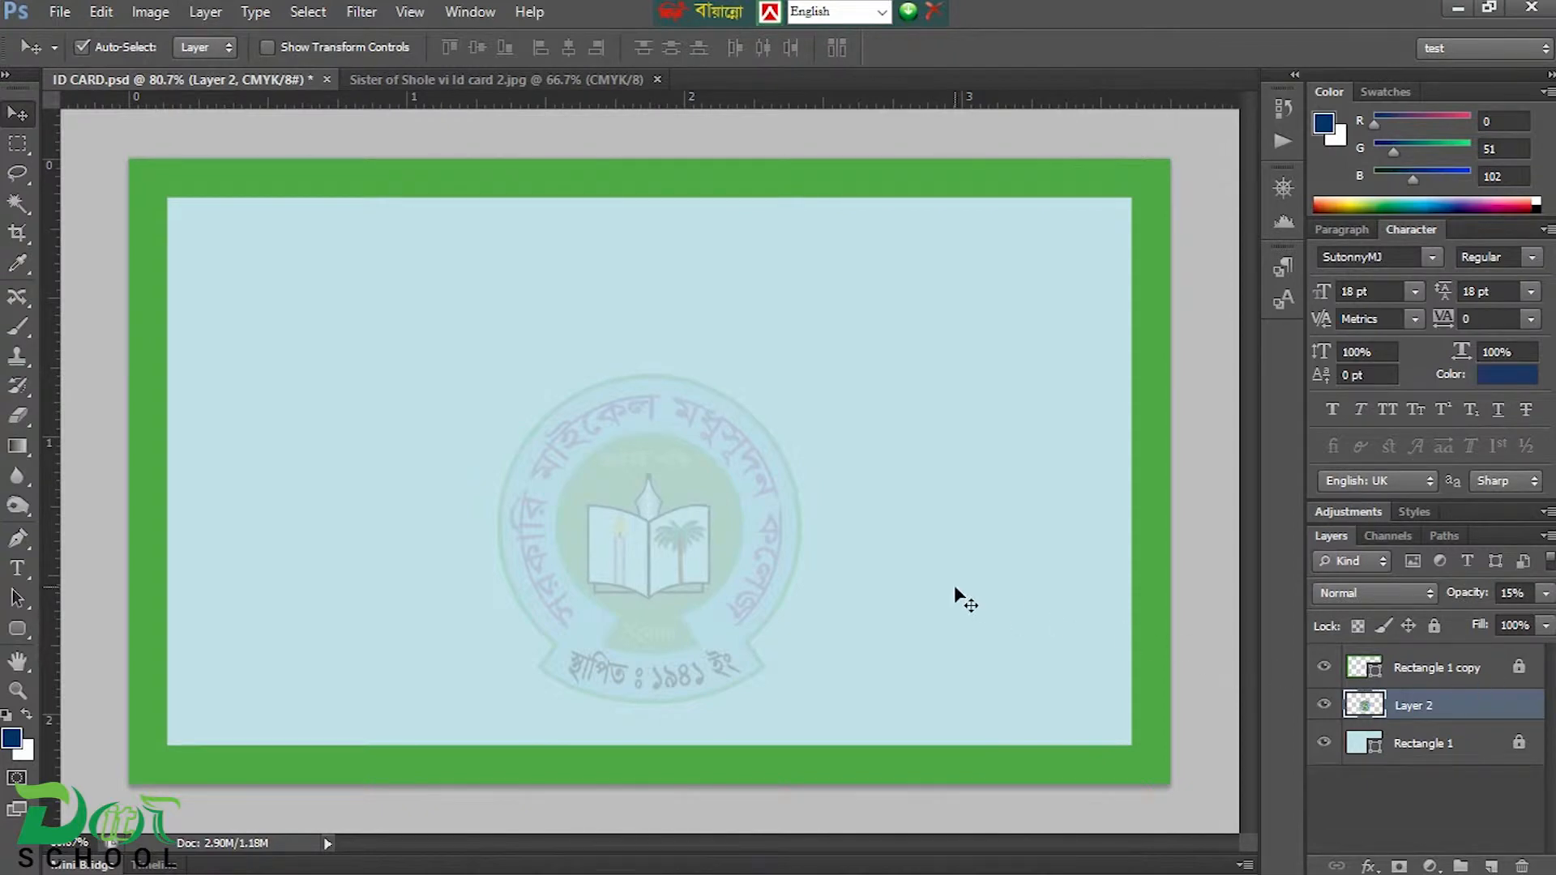
key(ctrl+t)
drag(800, 373, 831, 342)
drag(716, 367, 725, 336)
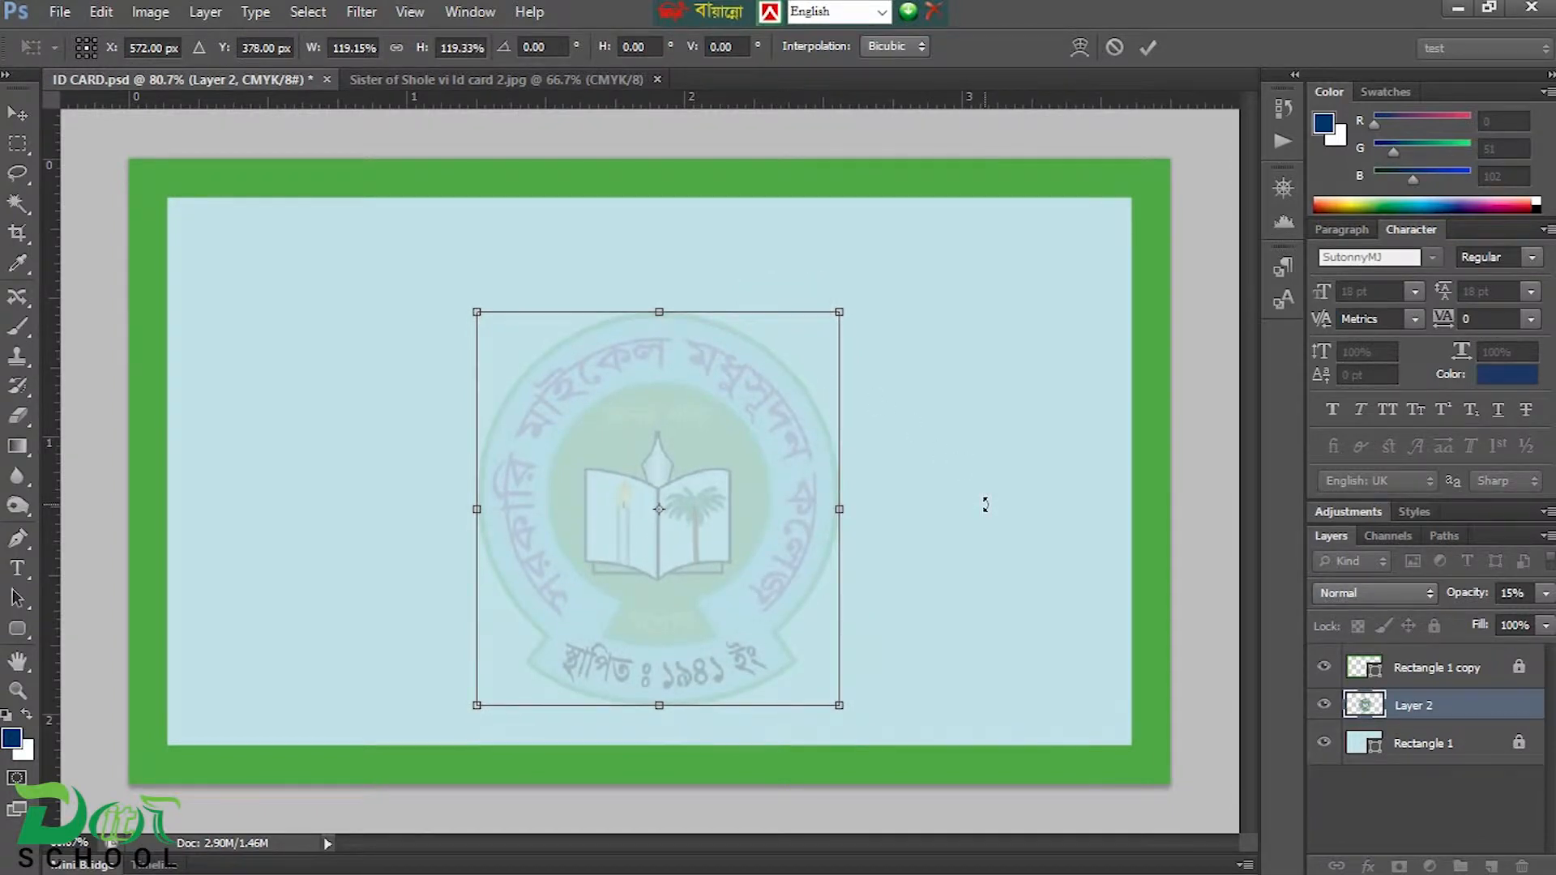
key(Return)
Step: Unlock the Rectangle 1 layer and align the watermark logo to its horizontal and vertical centres
click(1511, 745)
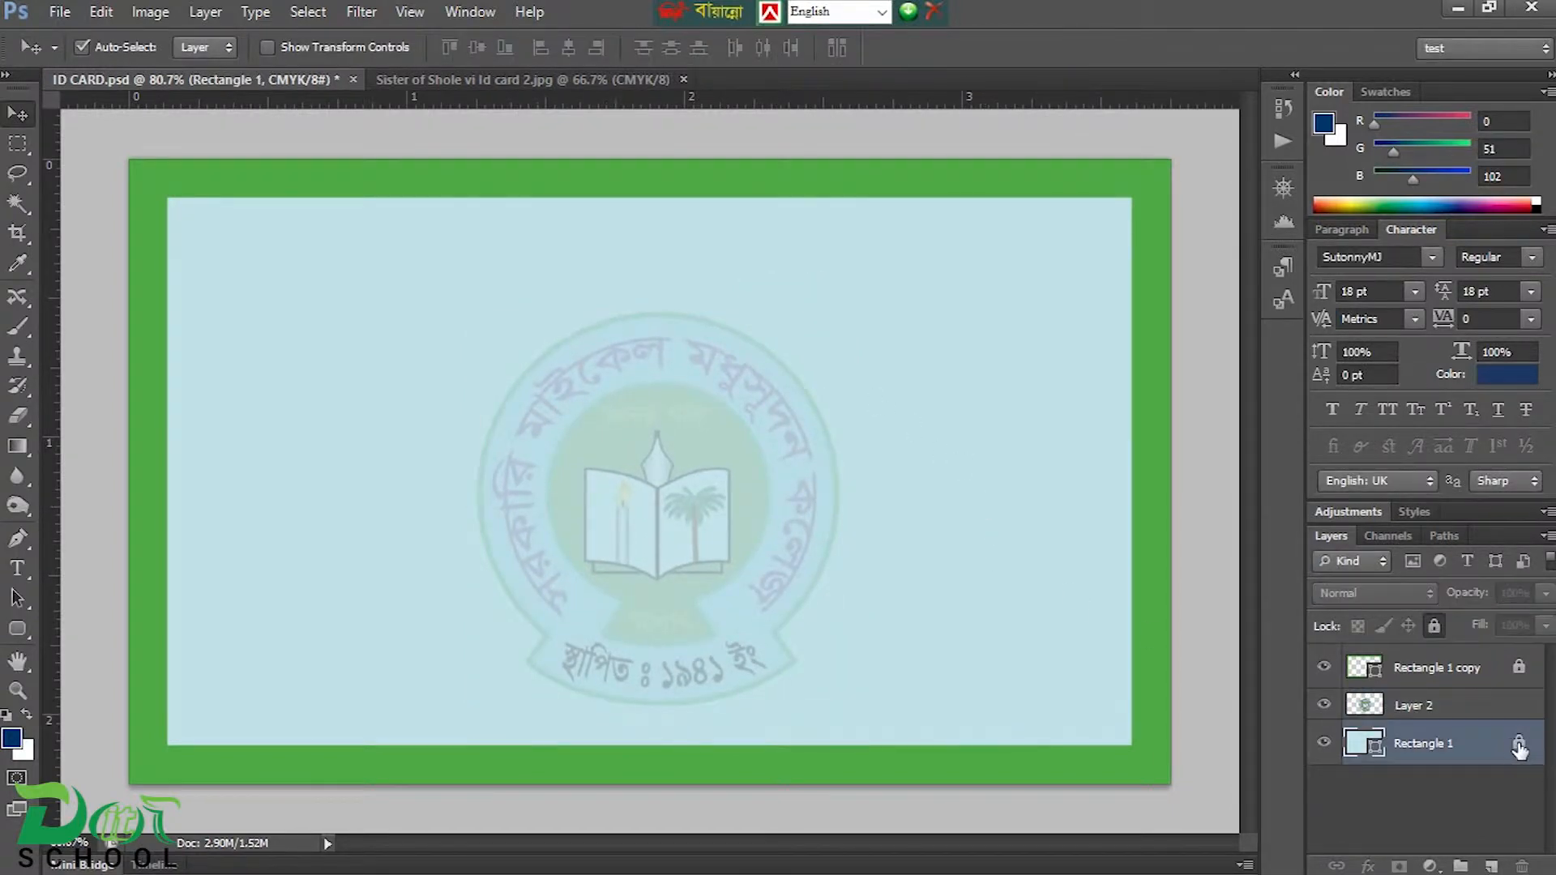
double_click(1517, 743)
click(720, 343)
click(1434, 626)
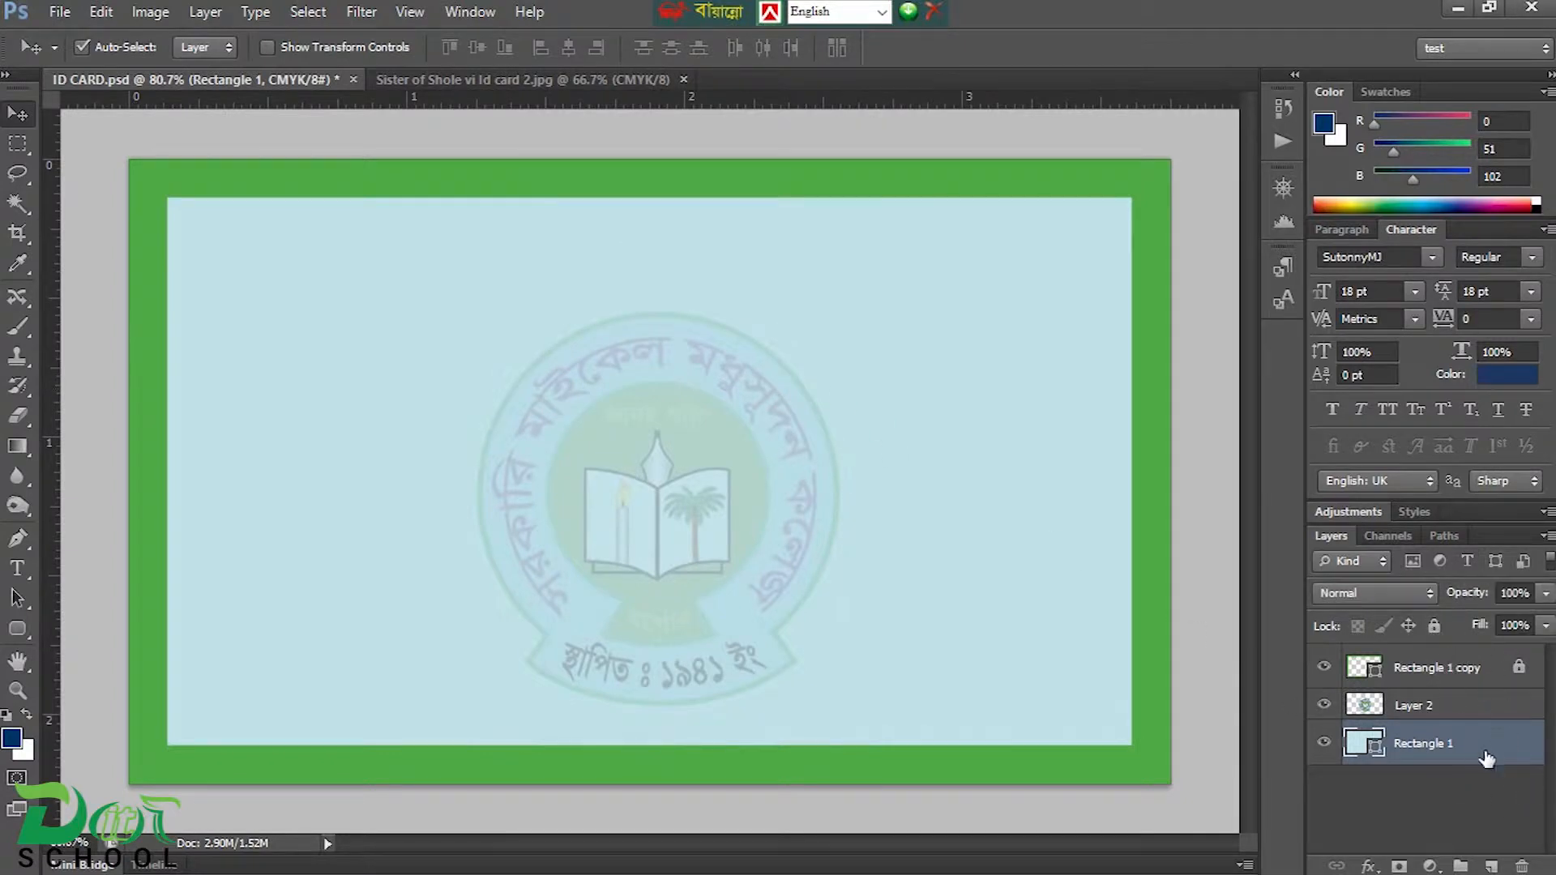
shift+click(1460, 718)
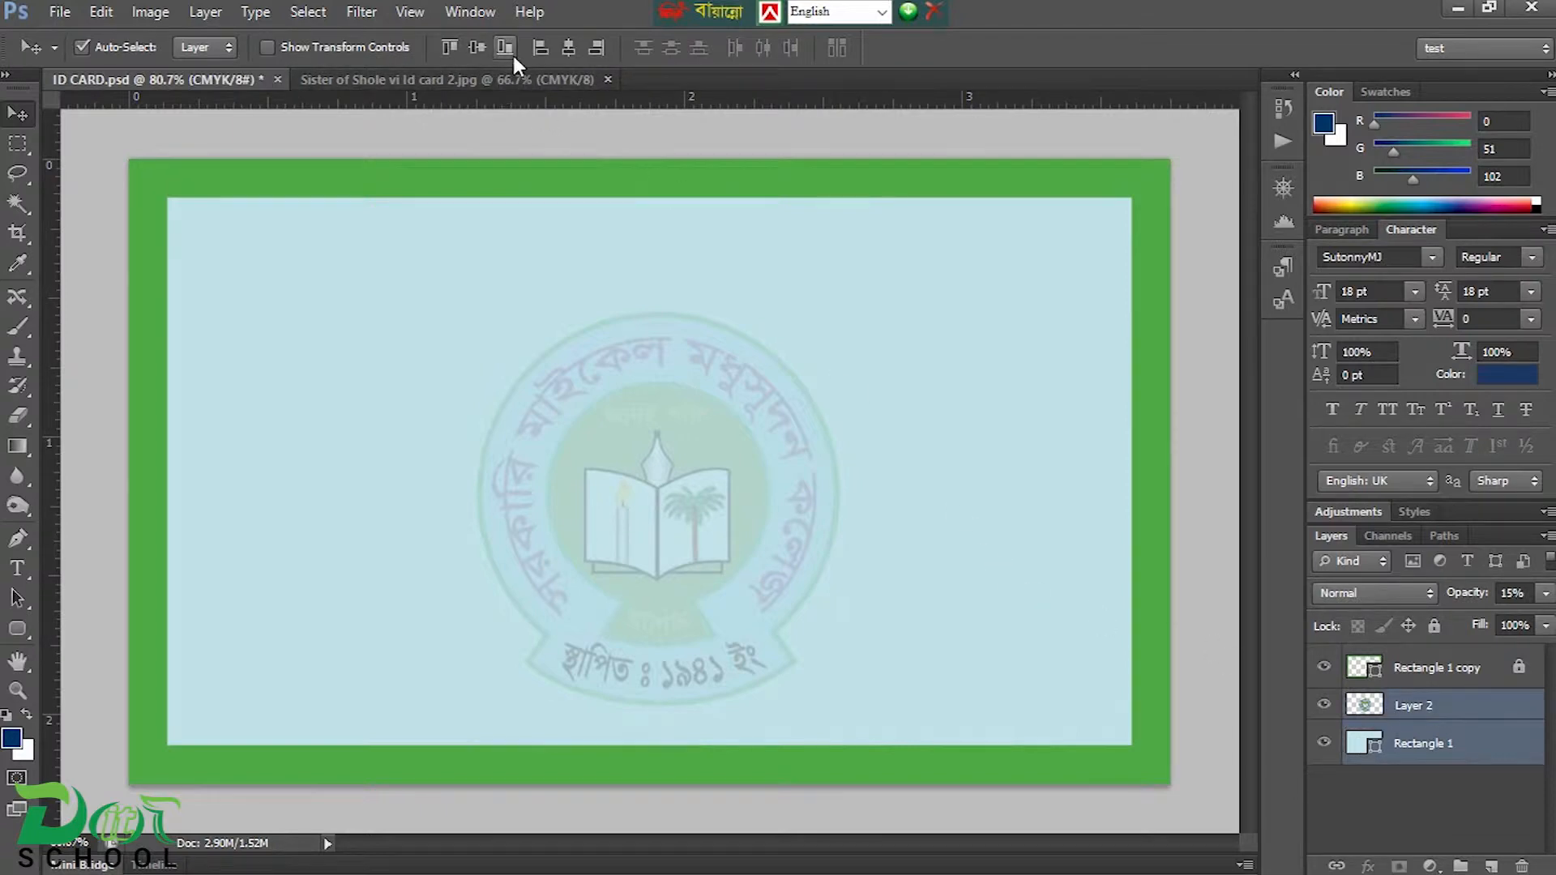
click(568, 47)
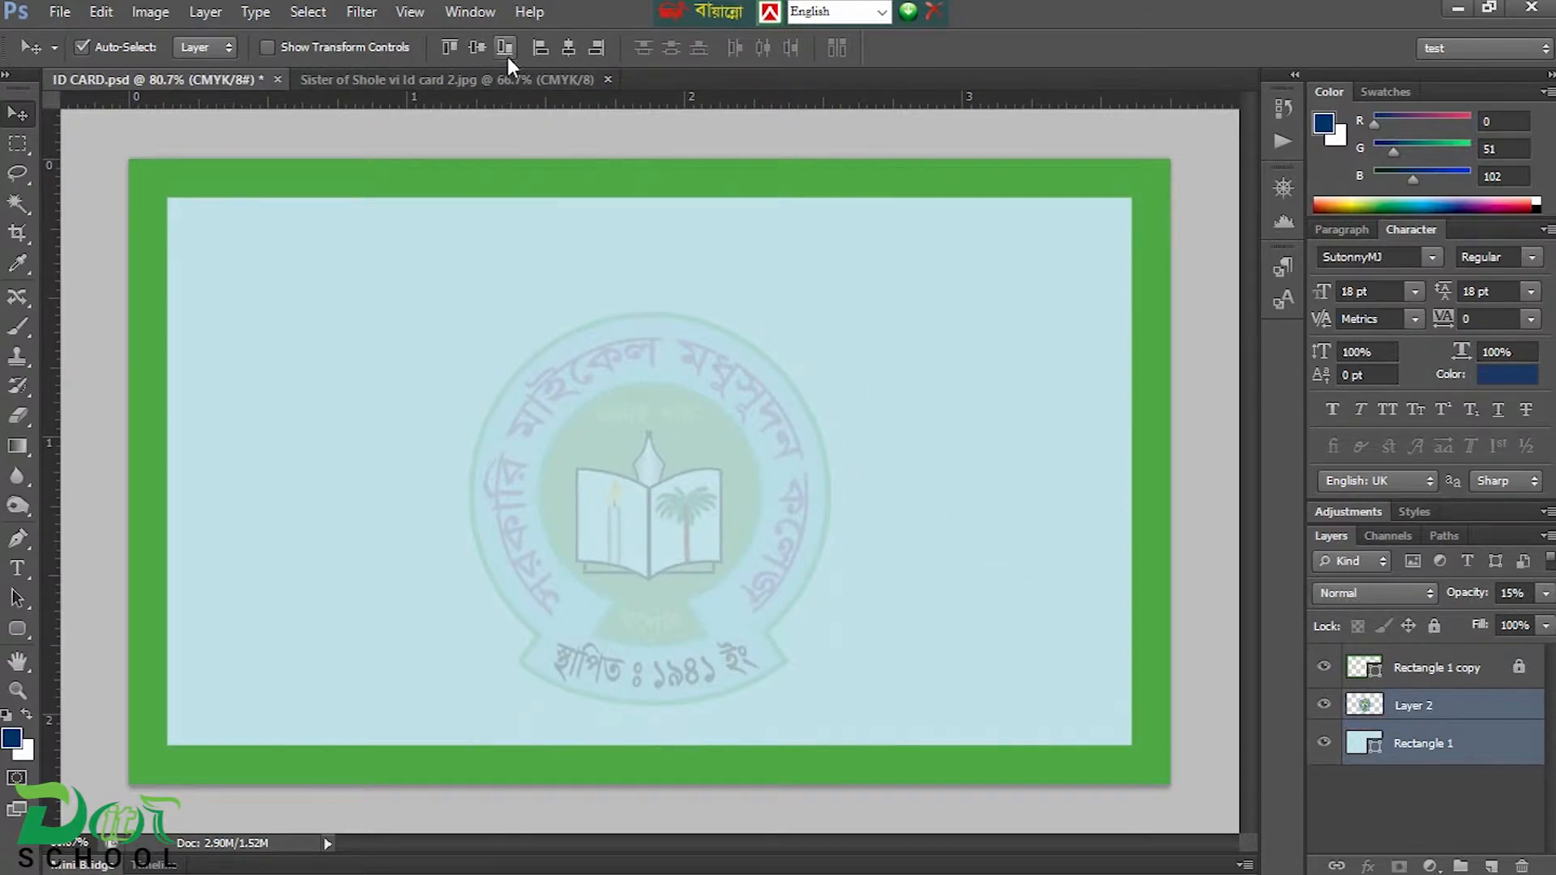
click(482, 52)
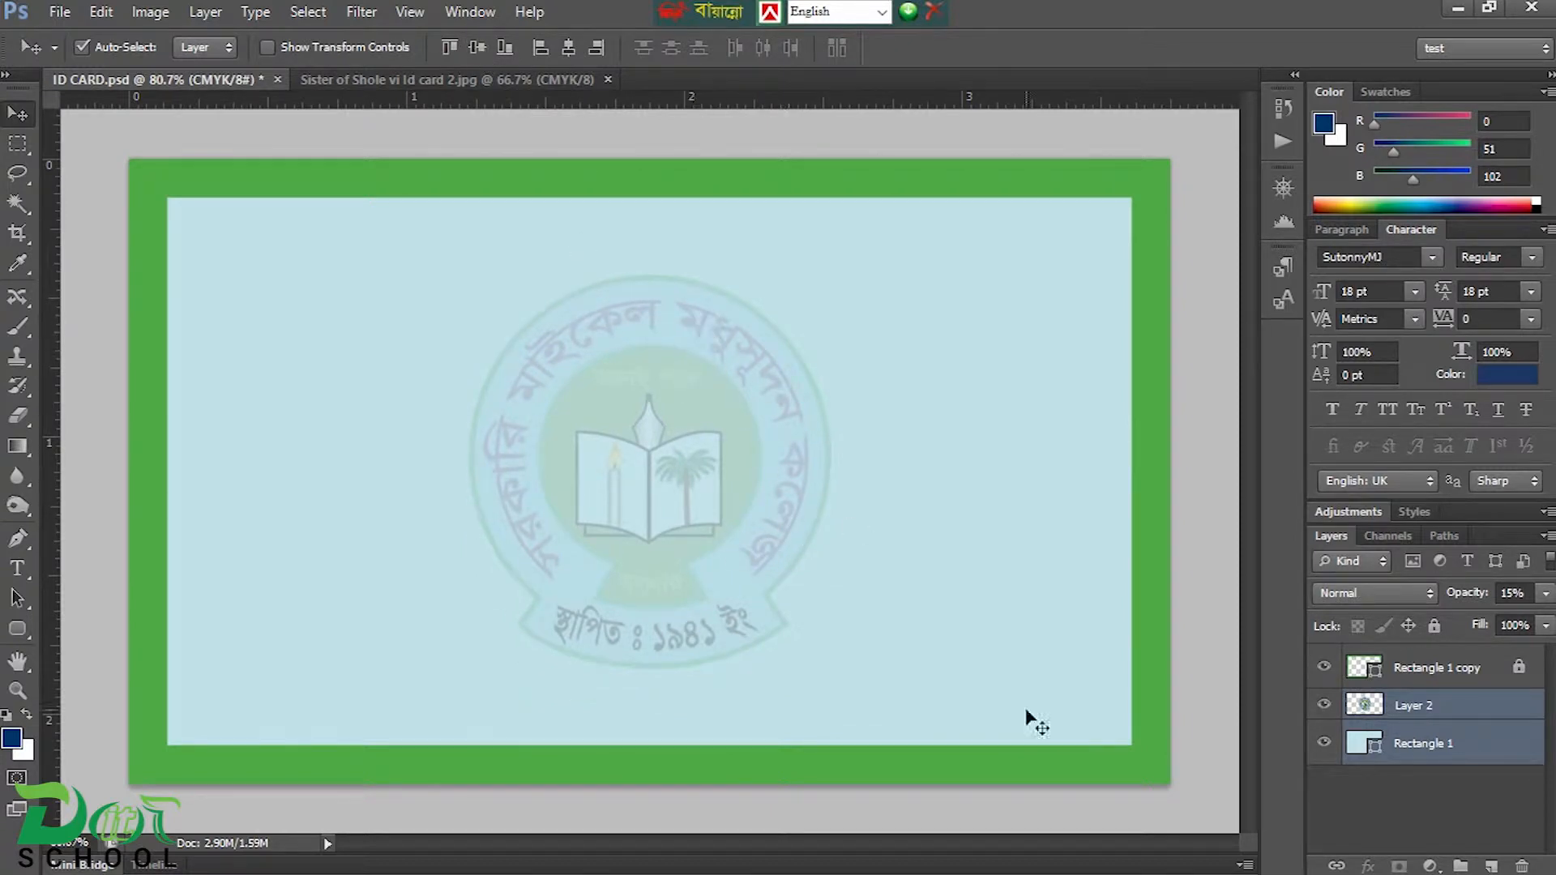
Step: Move the watermark logo slightly down from the card's centre and deselect it
click(1394, 819)
click(674, 315)
drag(677, 317, 674, 348)
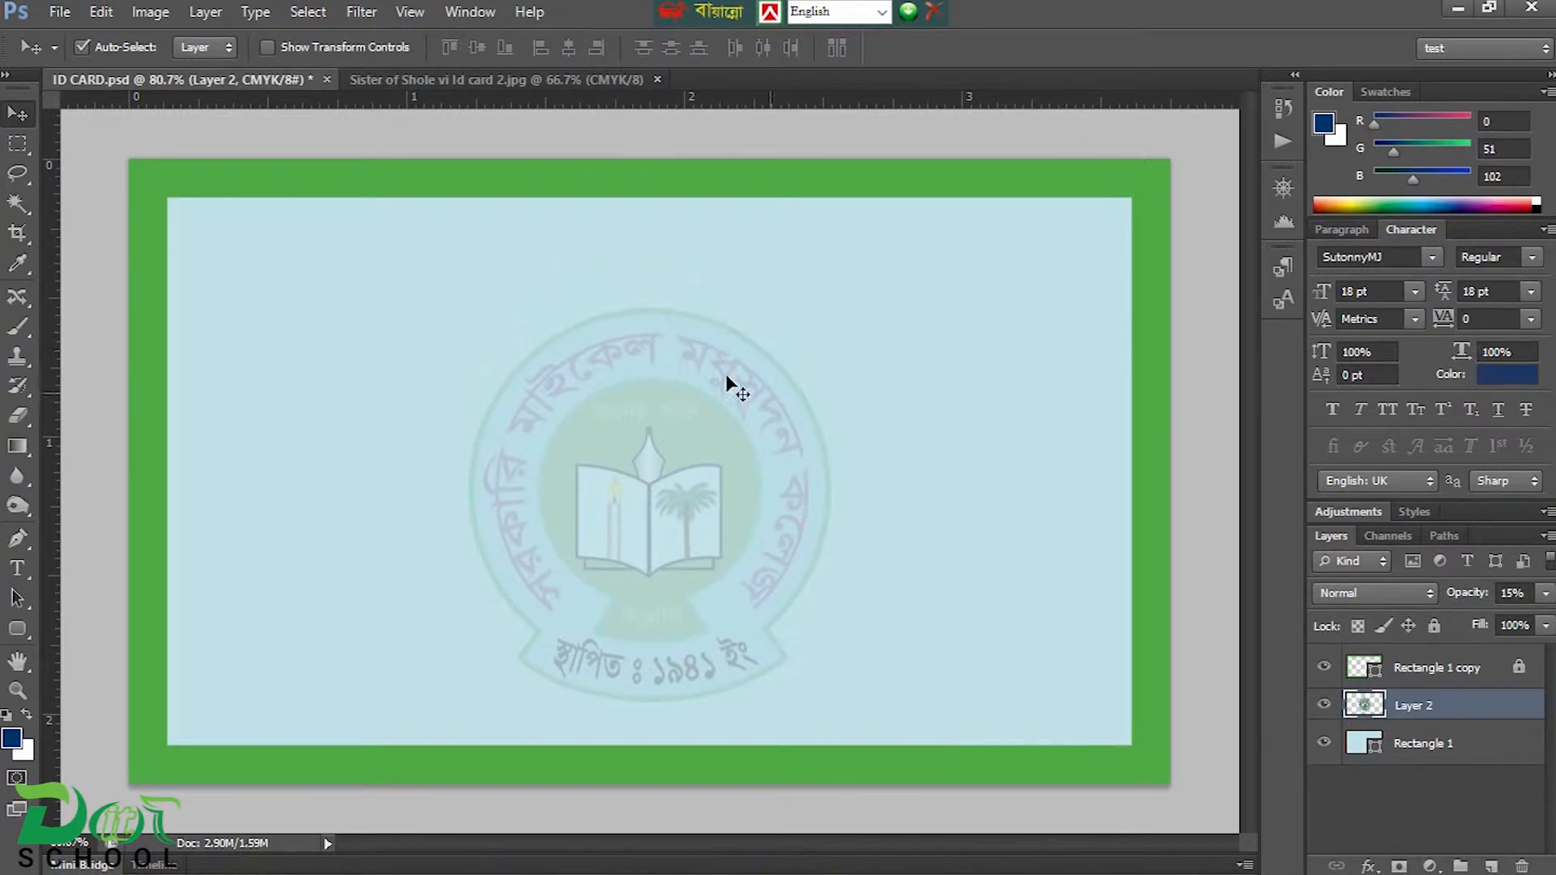
click(1223, 501)
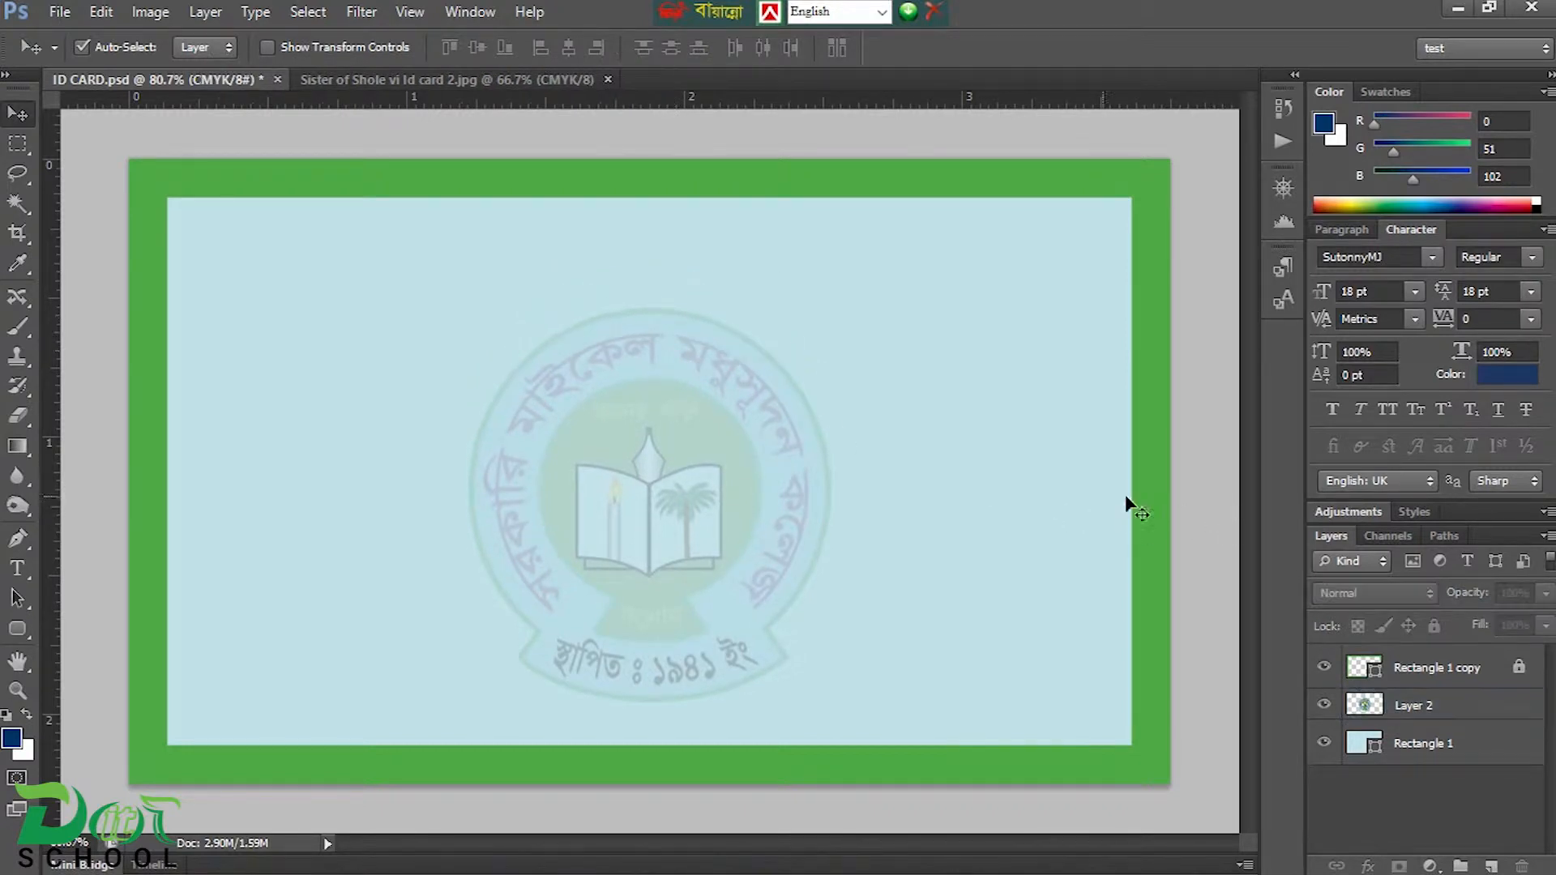
Step: Sample the off-white fill of the heading box in the reference JPG as foreground colour and copy its hex code, ebece5
click(496, 78)
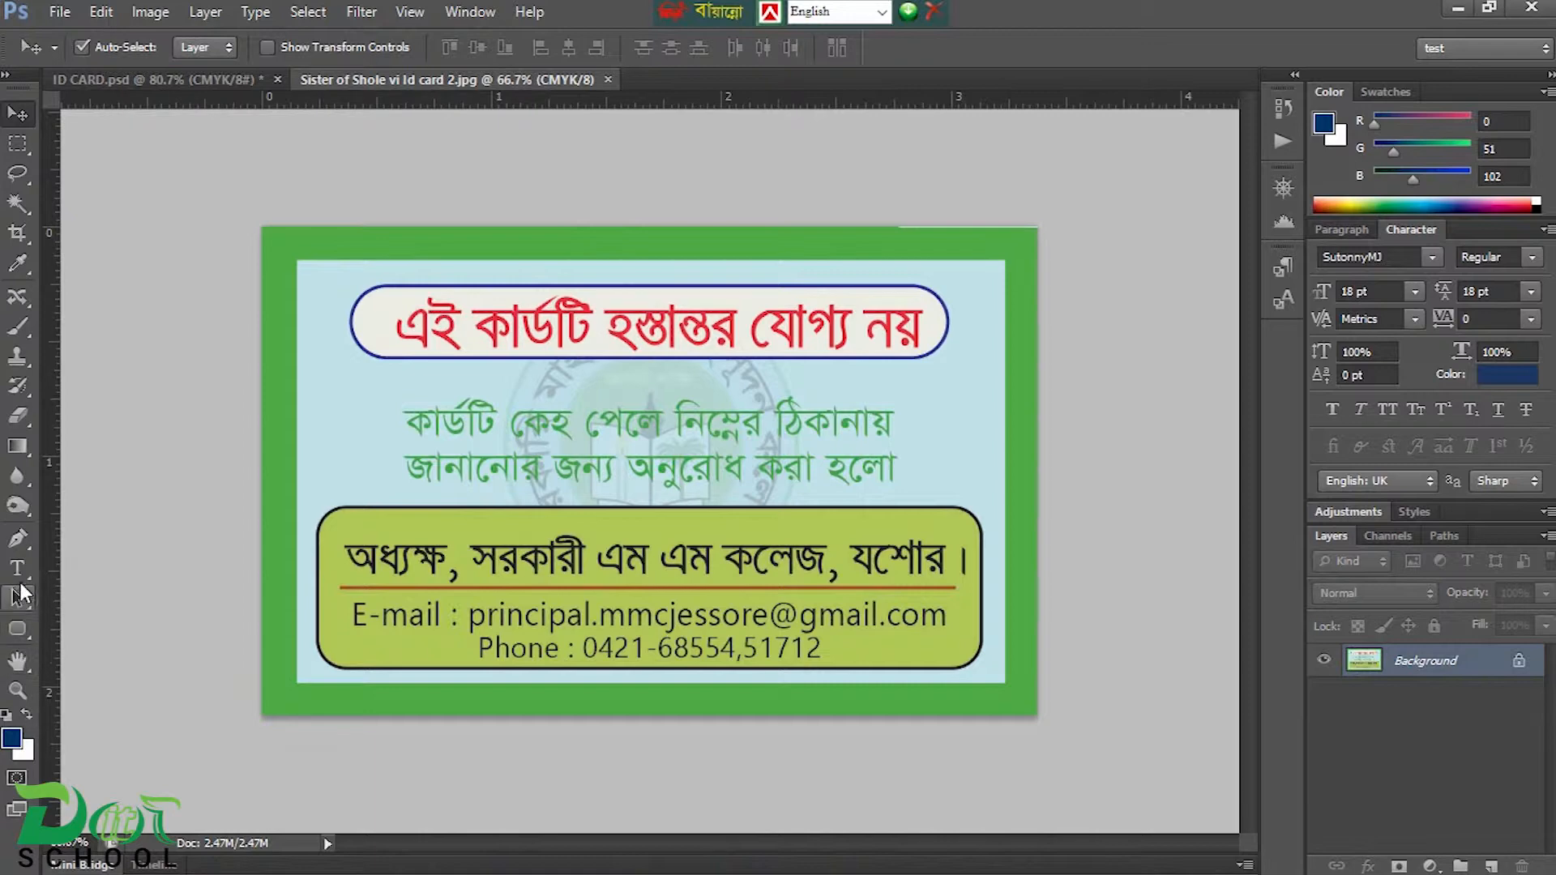
click(17, 263)
click(501, 297)
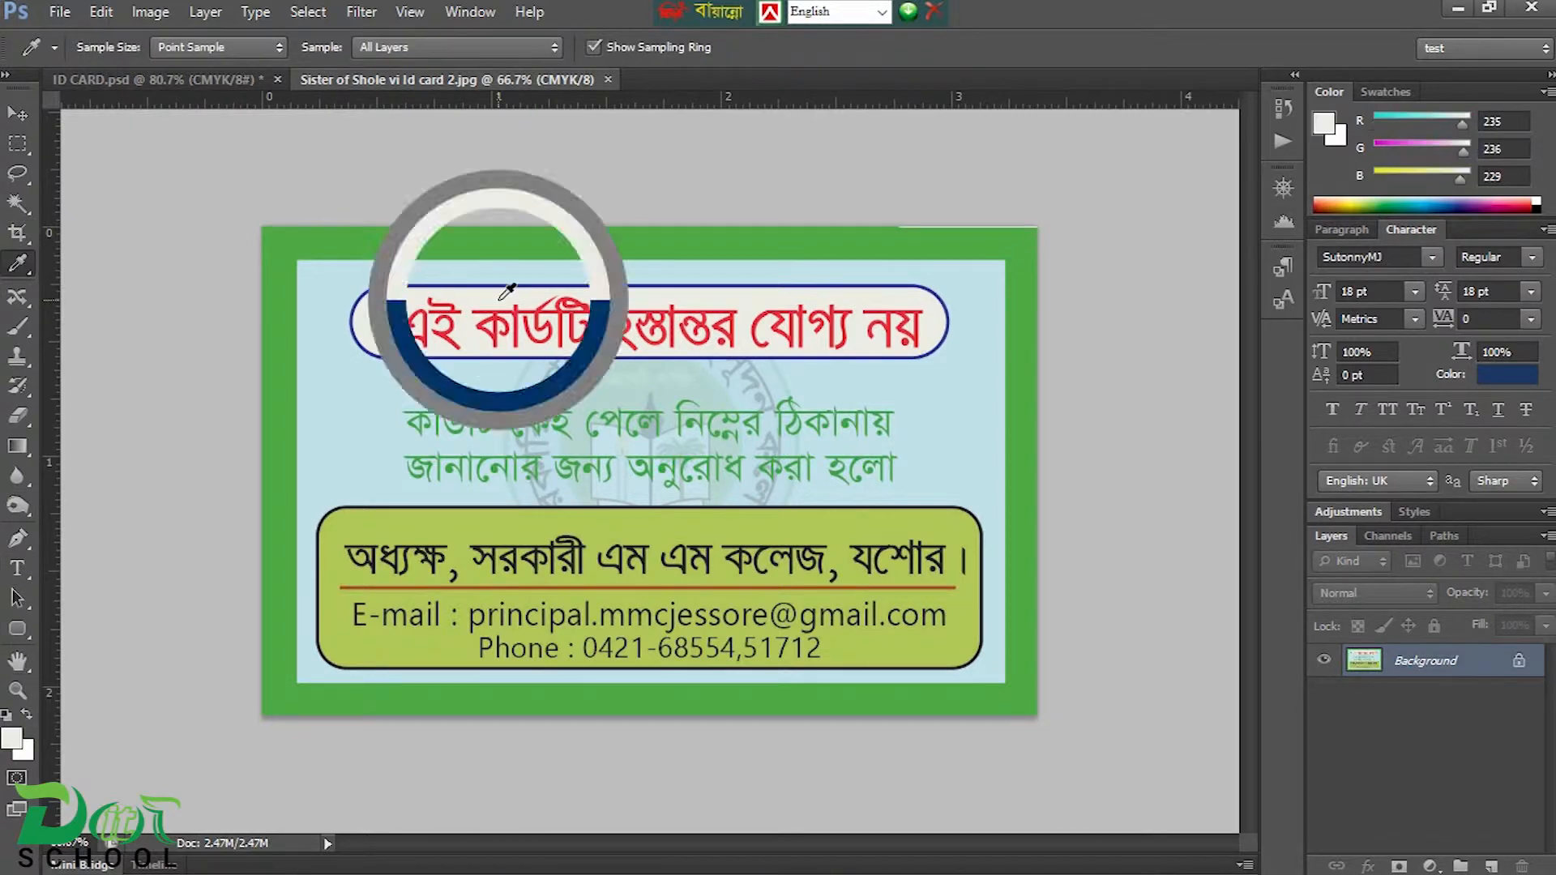
click(12, 738)
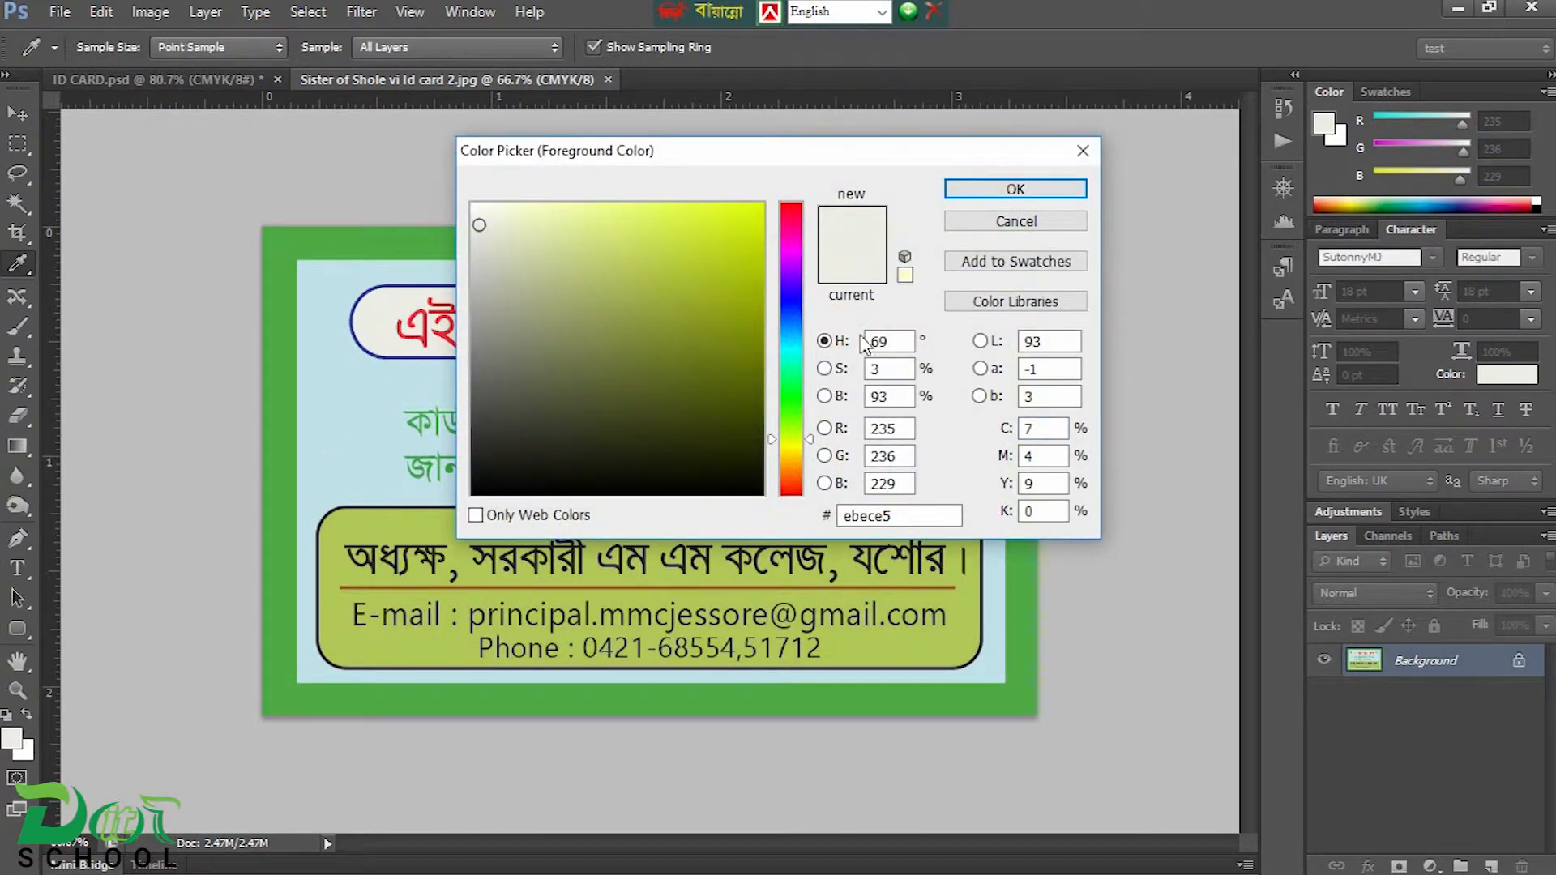
drag(912, 515, 825, 518)
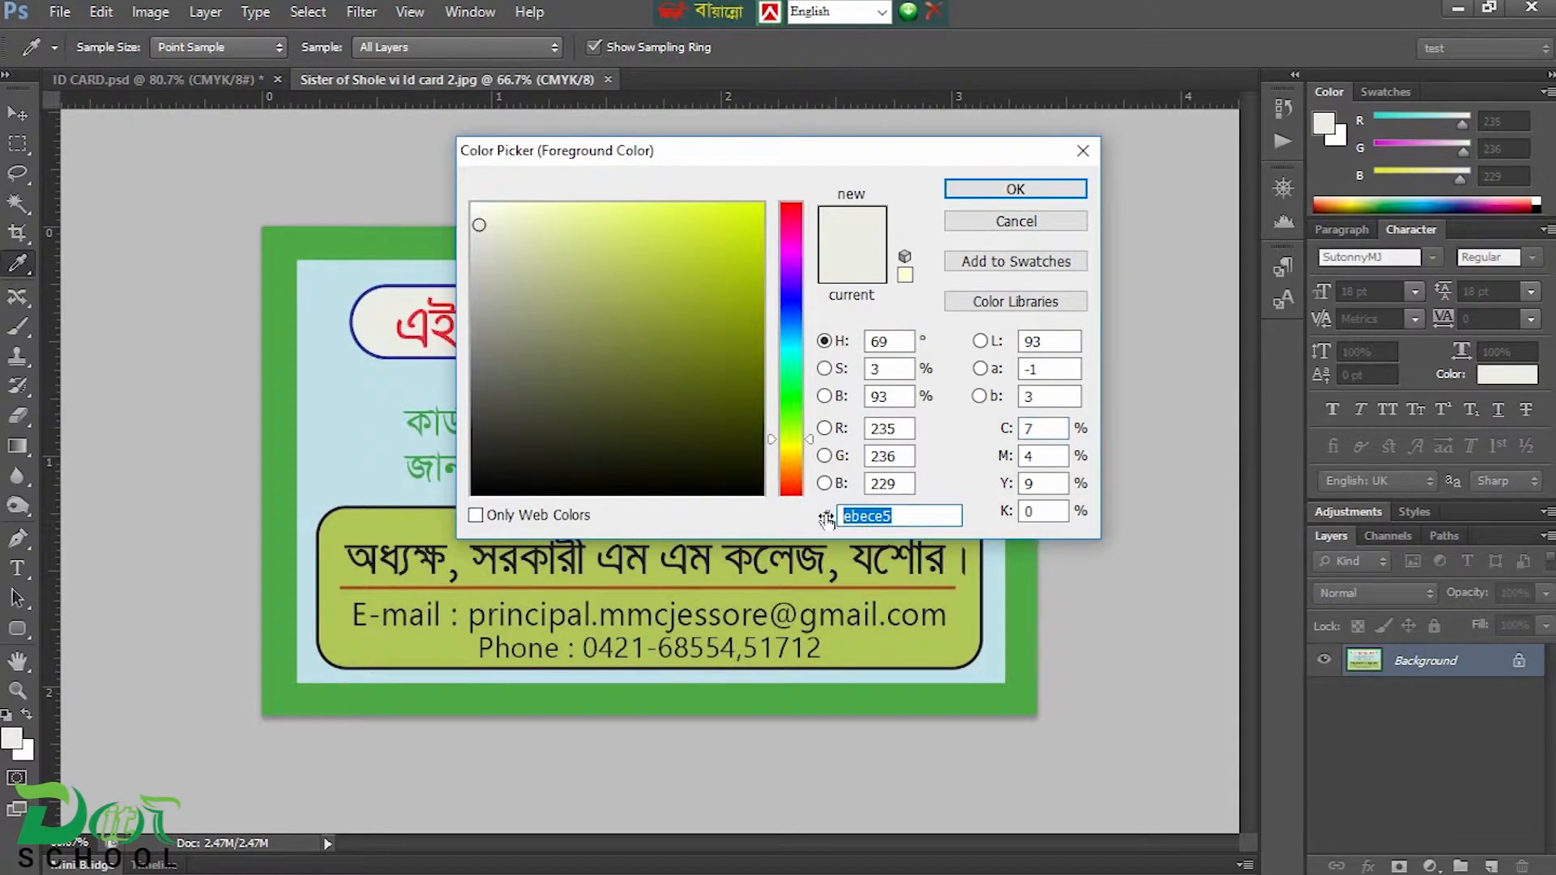
click(1065, 190)
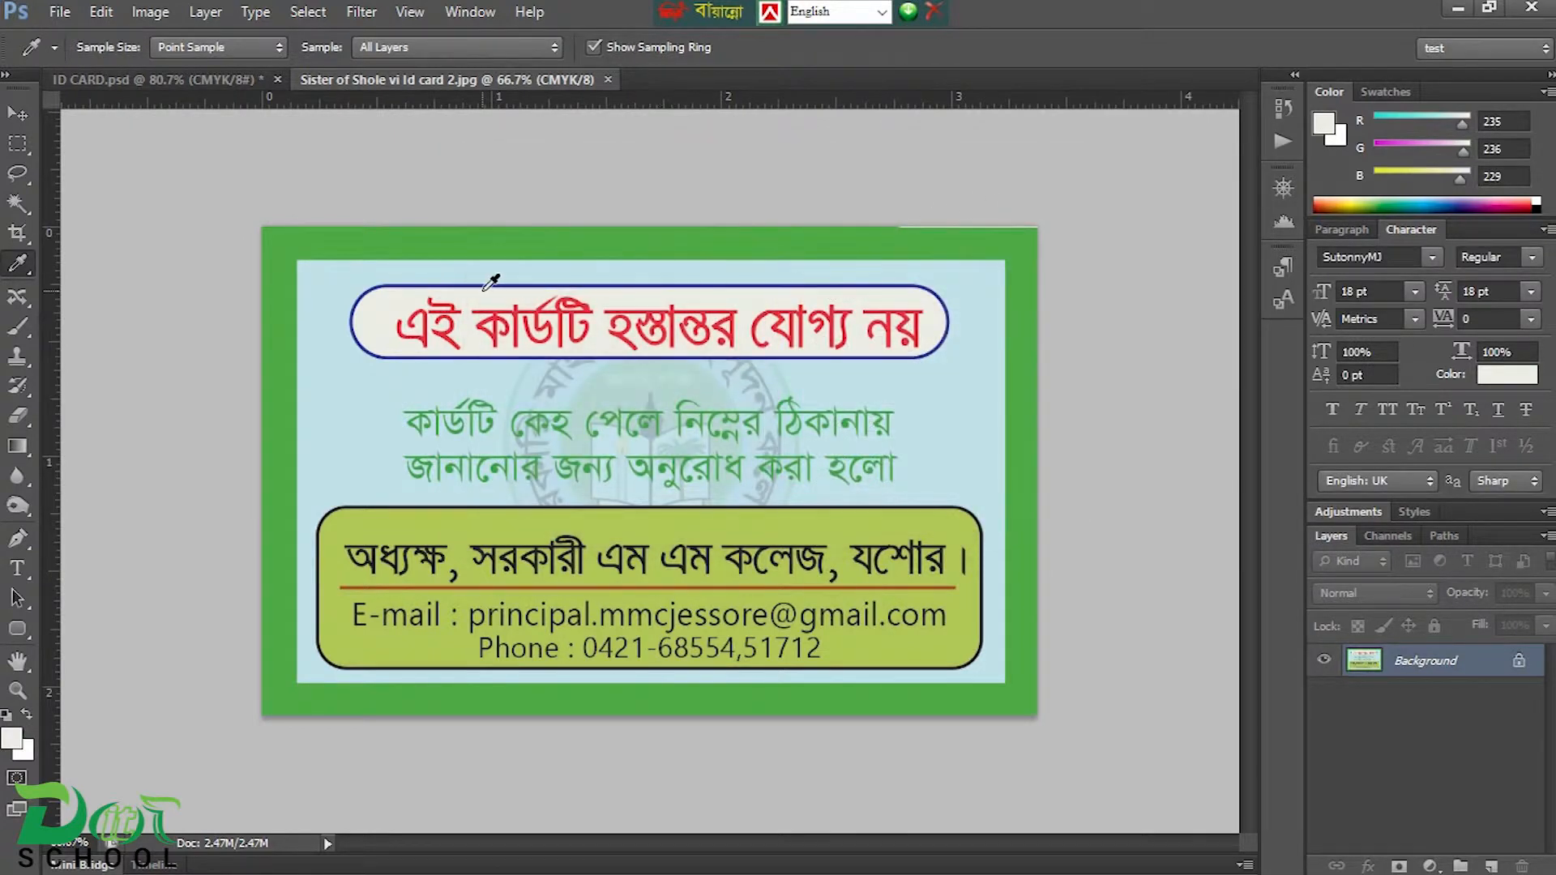
Step: In ID CARD.psd, draw a rounded rectangle with 30 px corner radius, about 796 × 77 px, across the card's upper part
click(170, 81)
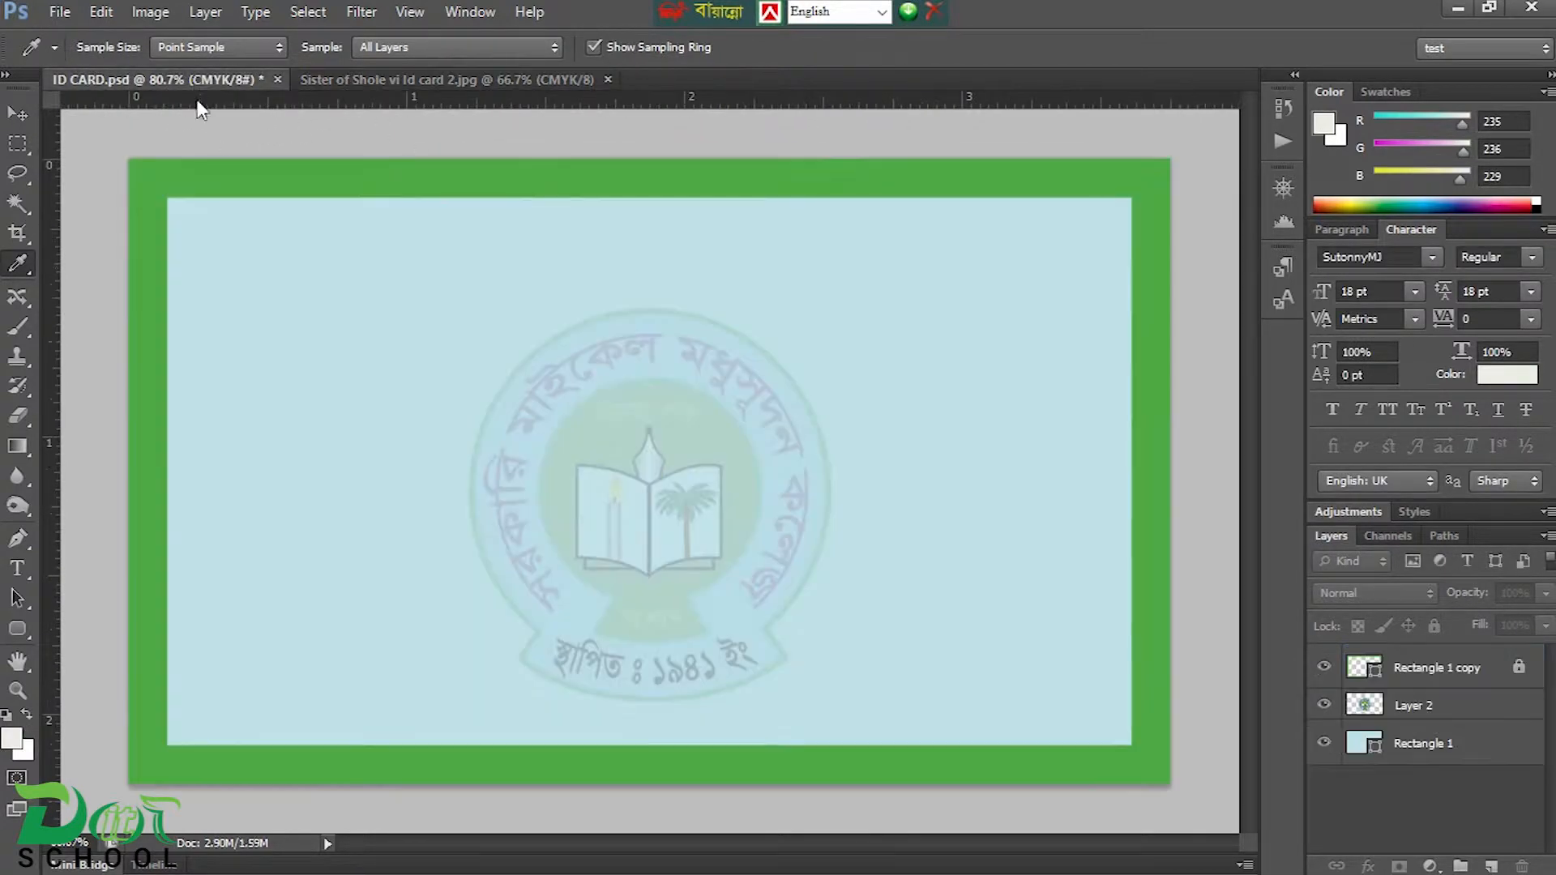
click(20, 630)
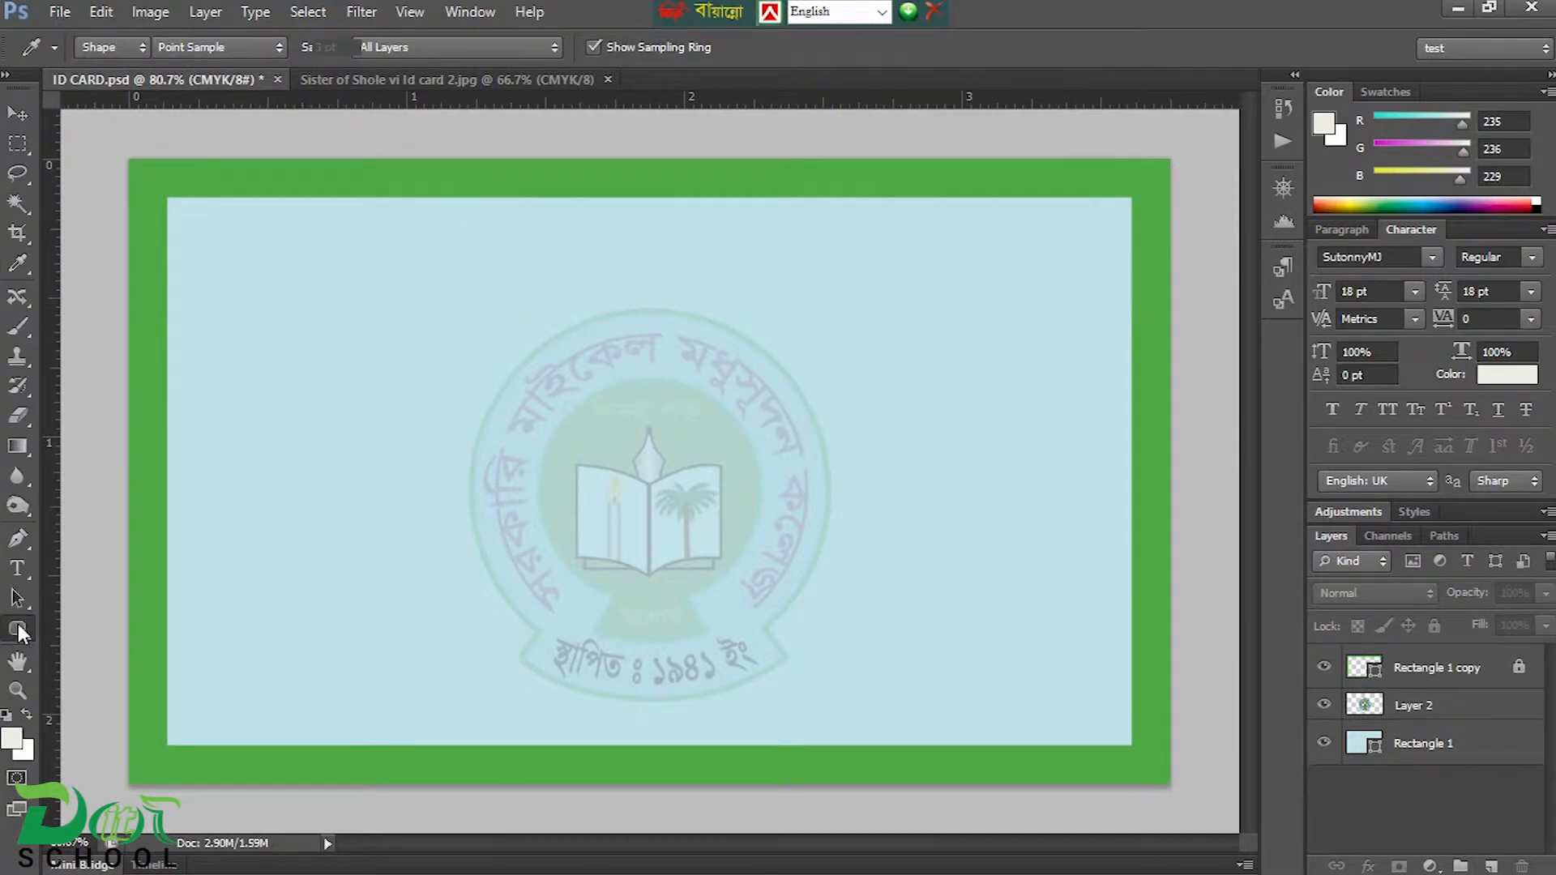
right_click(20, 630)
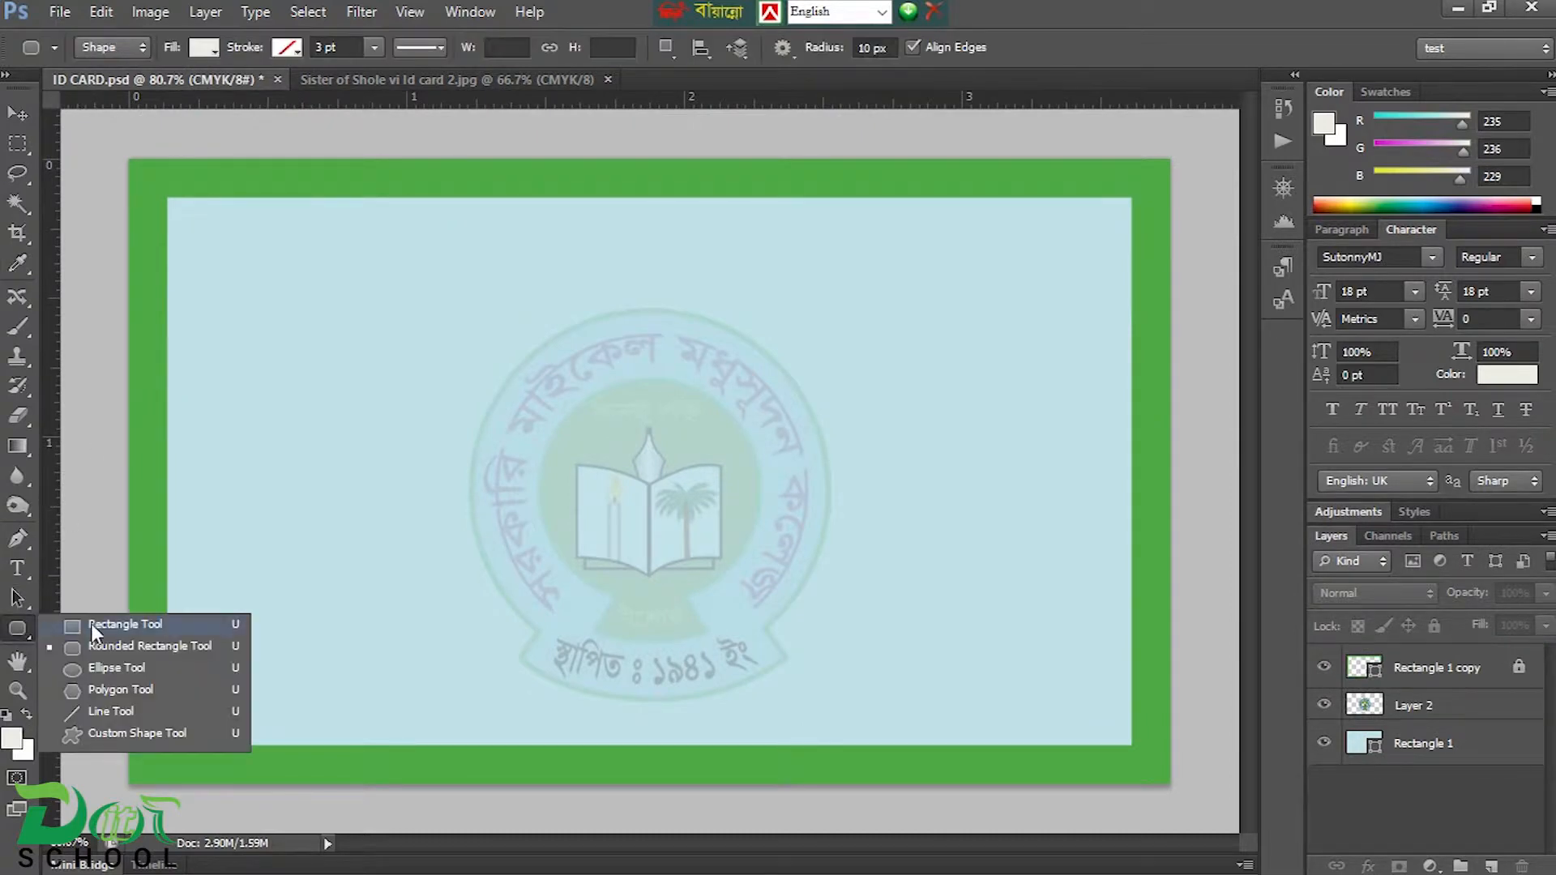
click(128, 653)
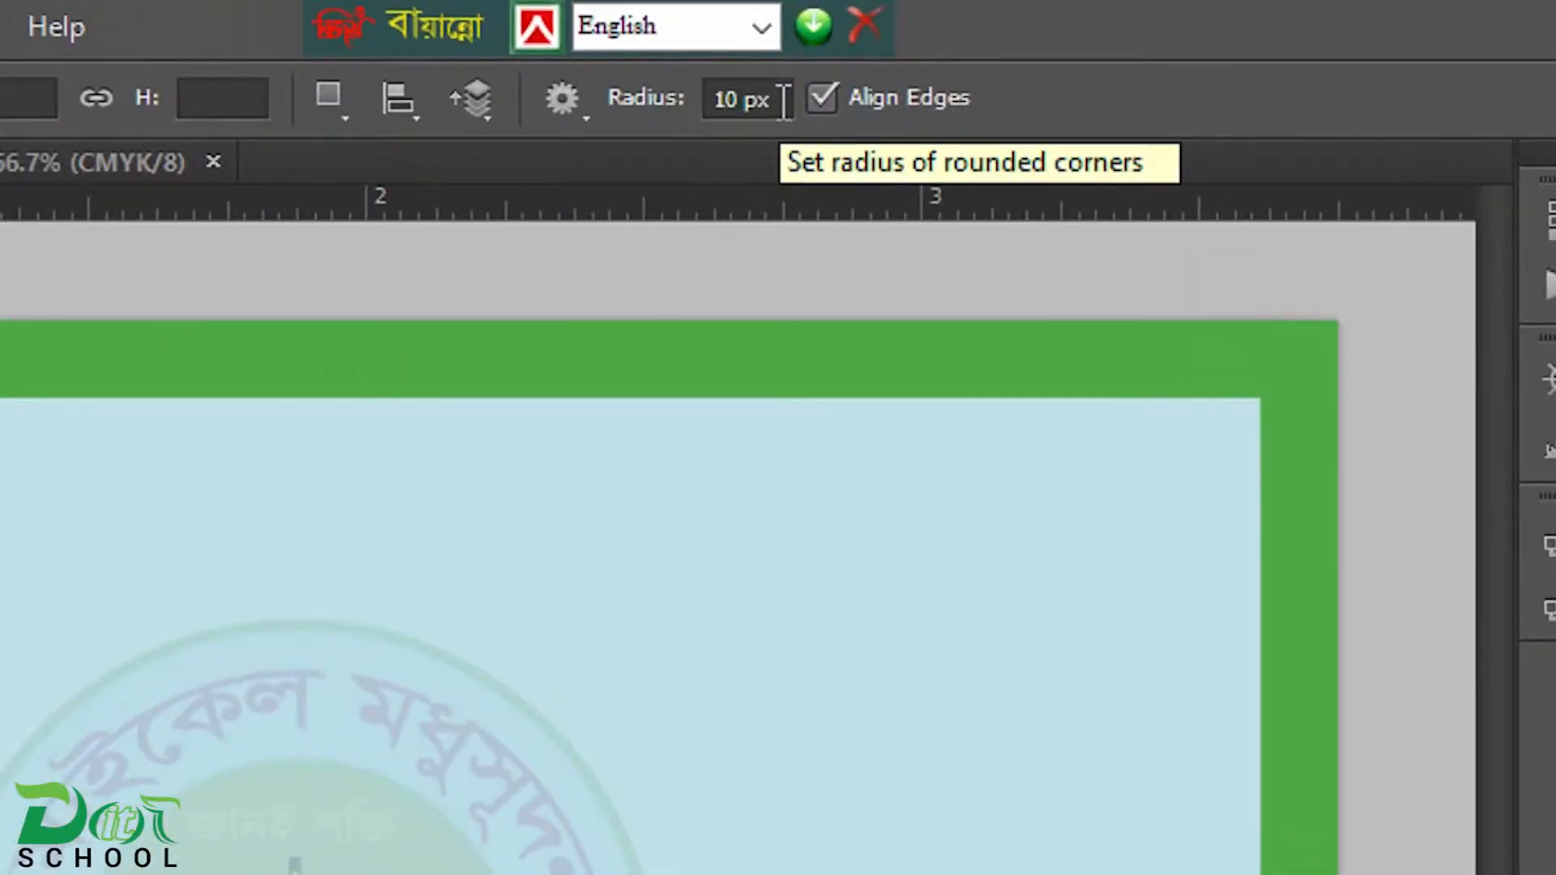
click(893, 50)
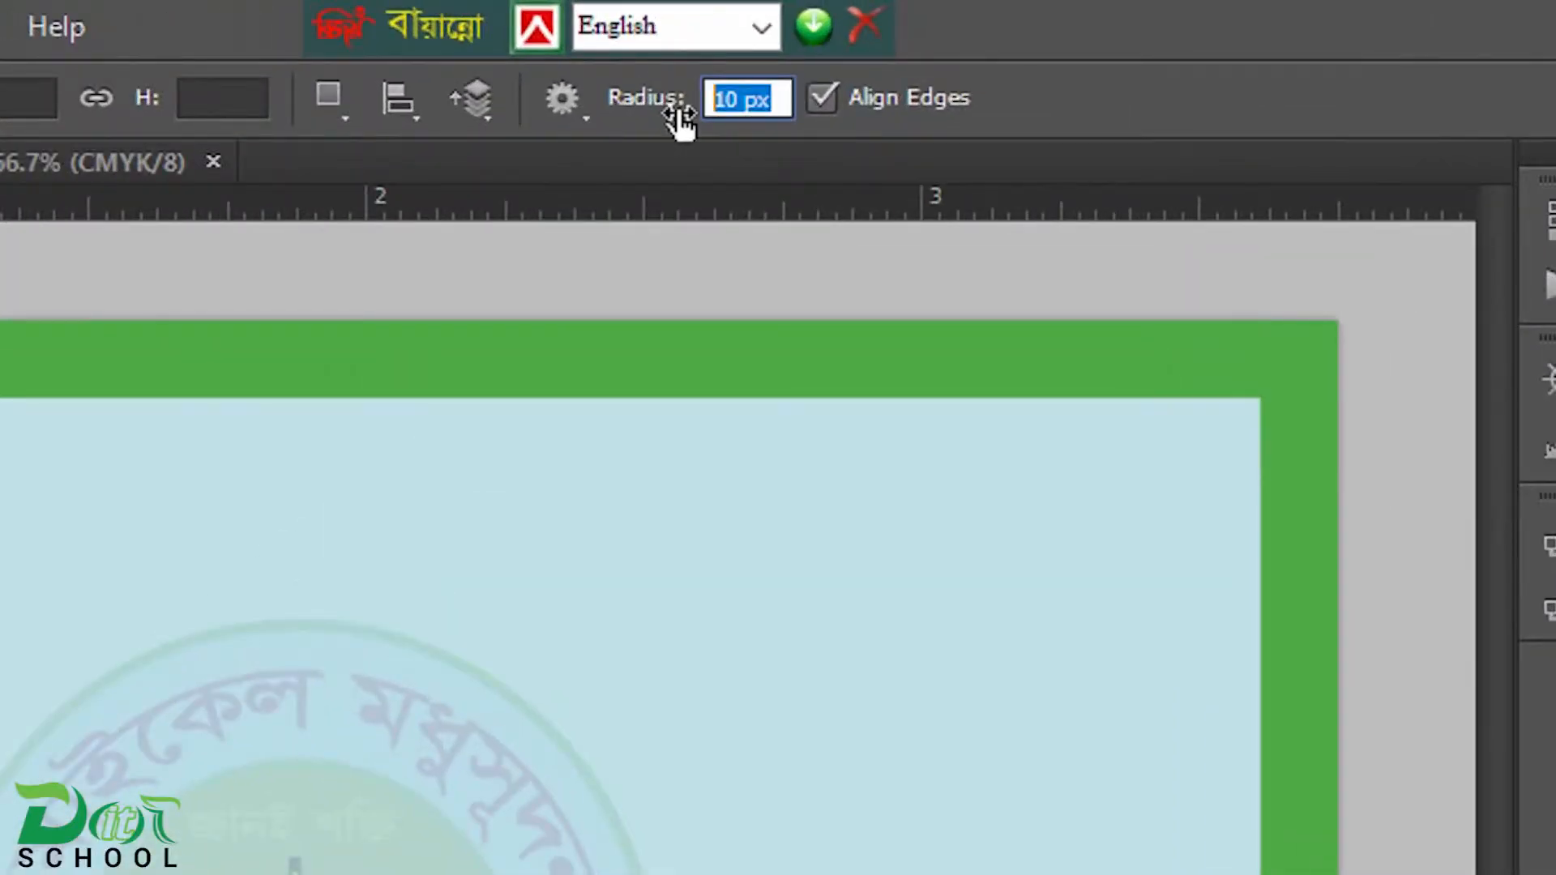
text(30)
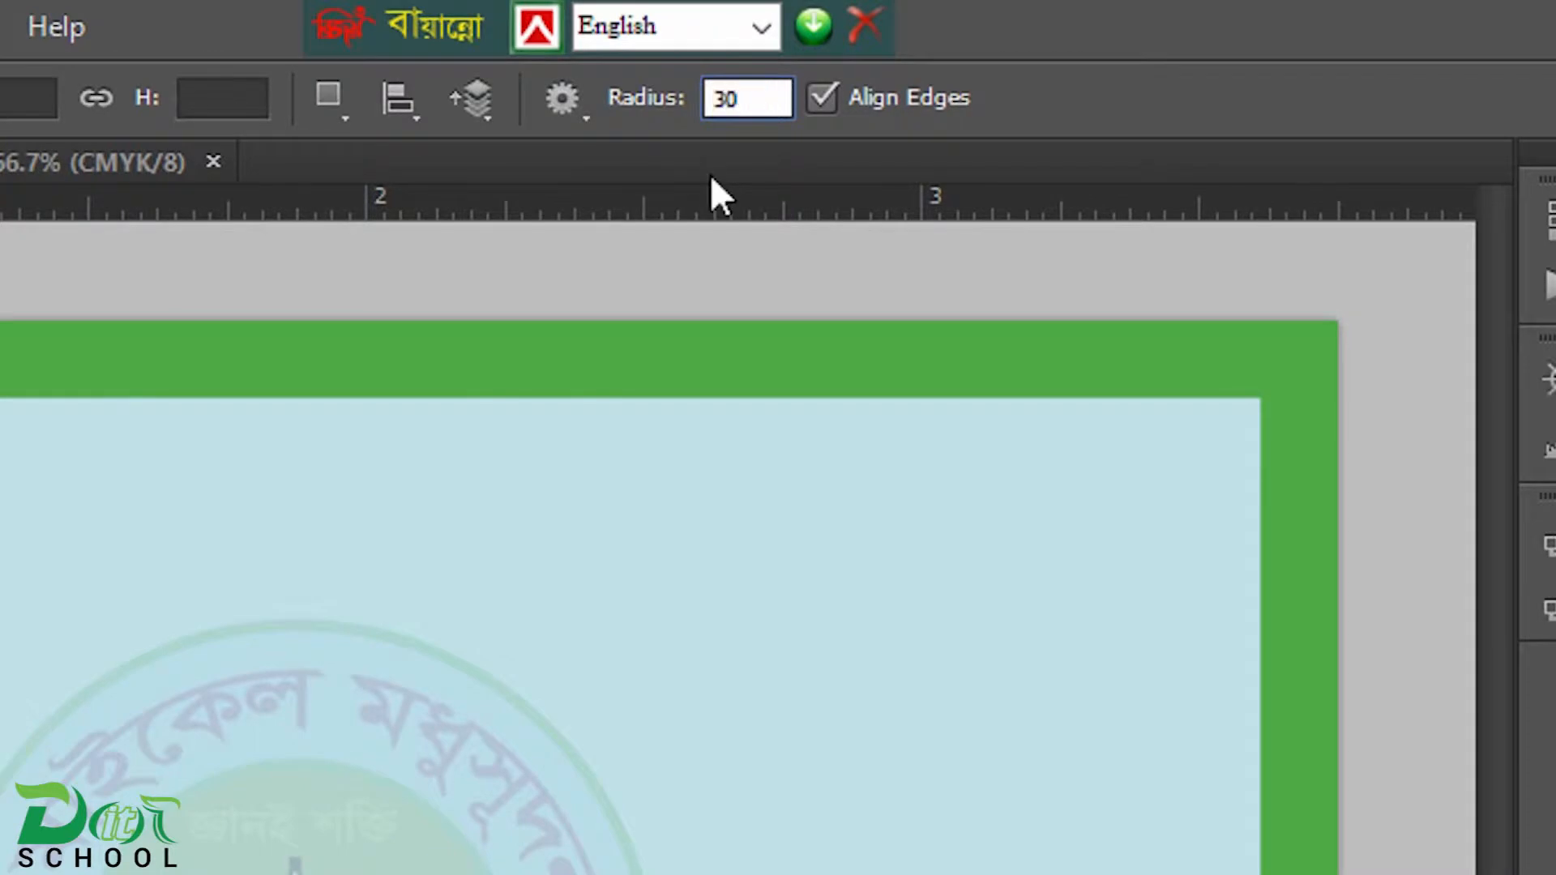
key(Return)
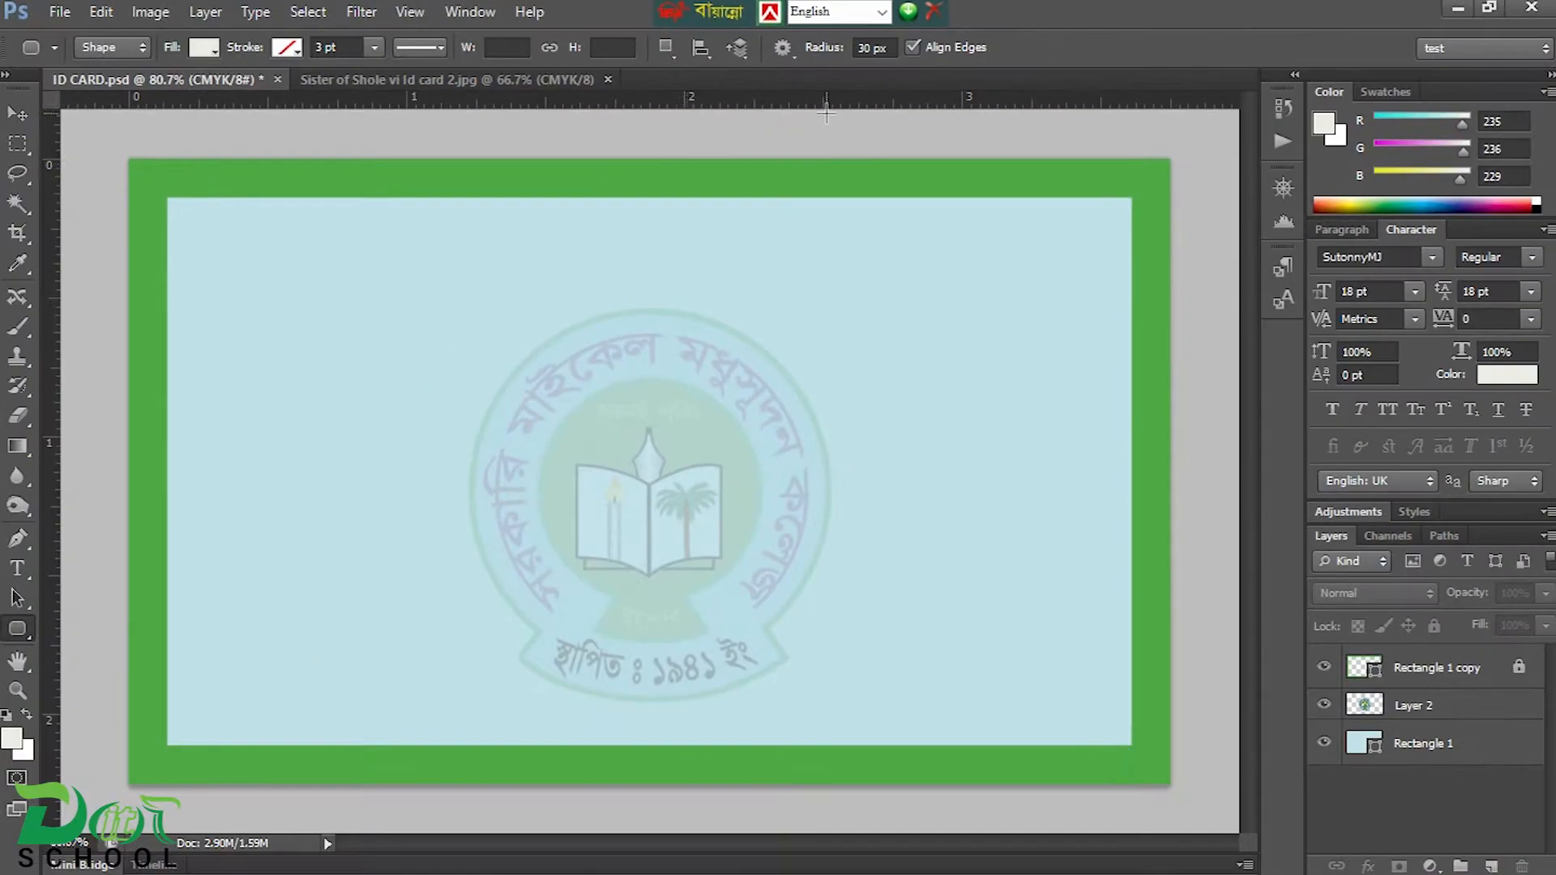
drag(311, 286, 1045, 355)
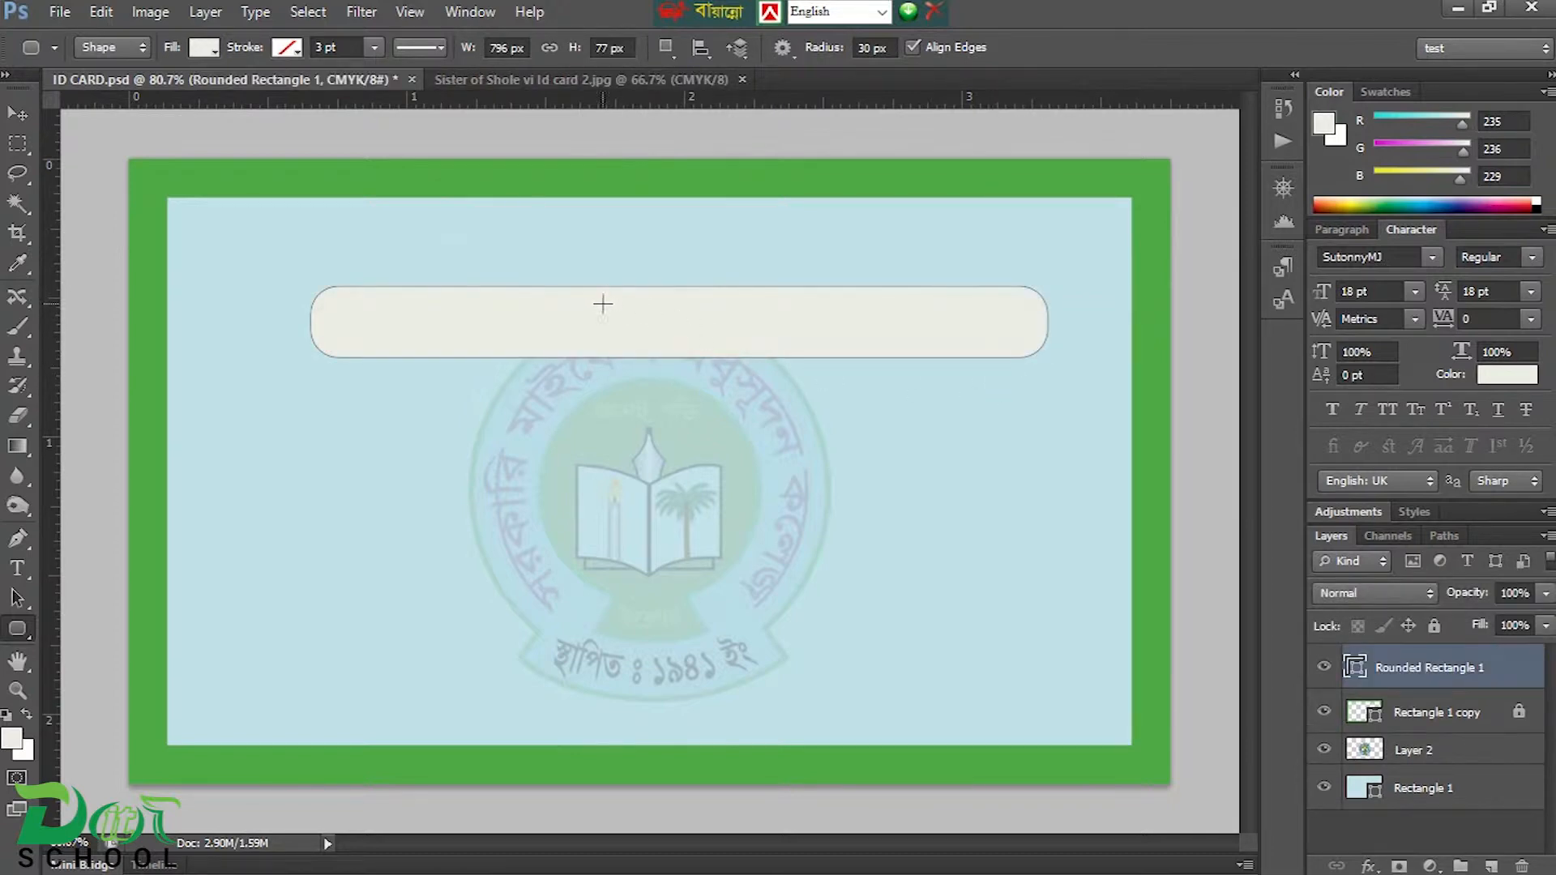
Step: Sample the dark blue outline of the heading box in the reference JPG and copy its hex code, 2f3191
click(297, 47)
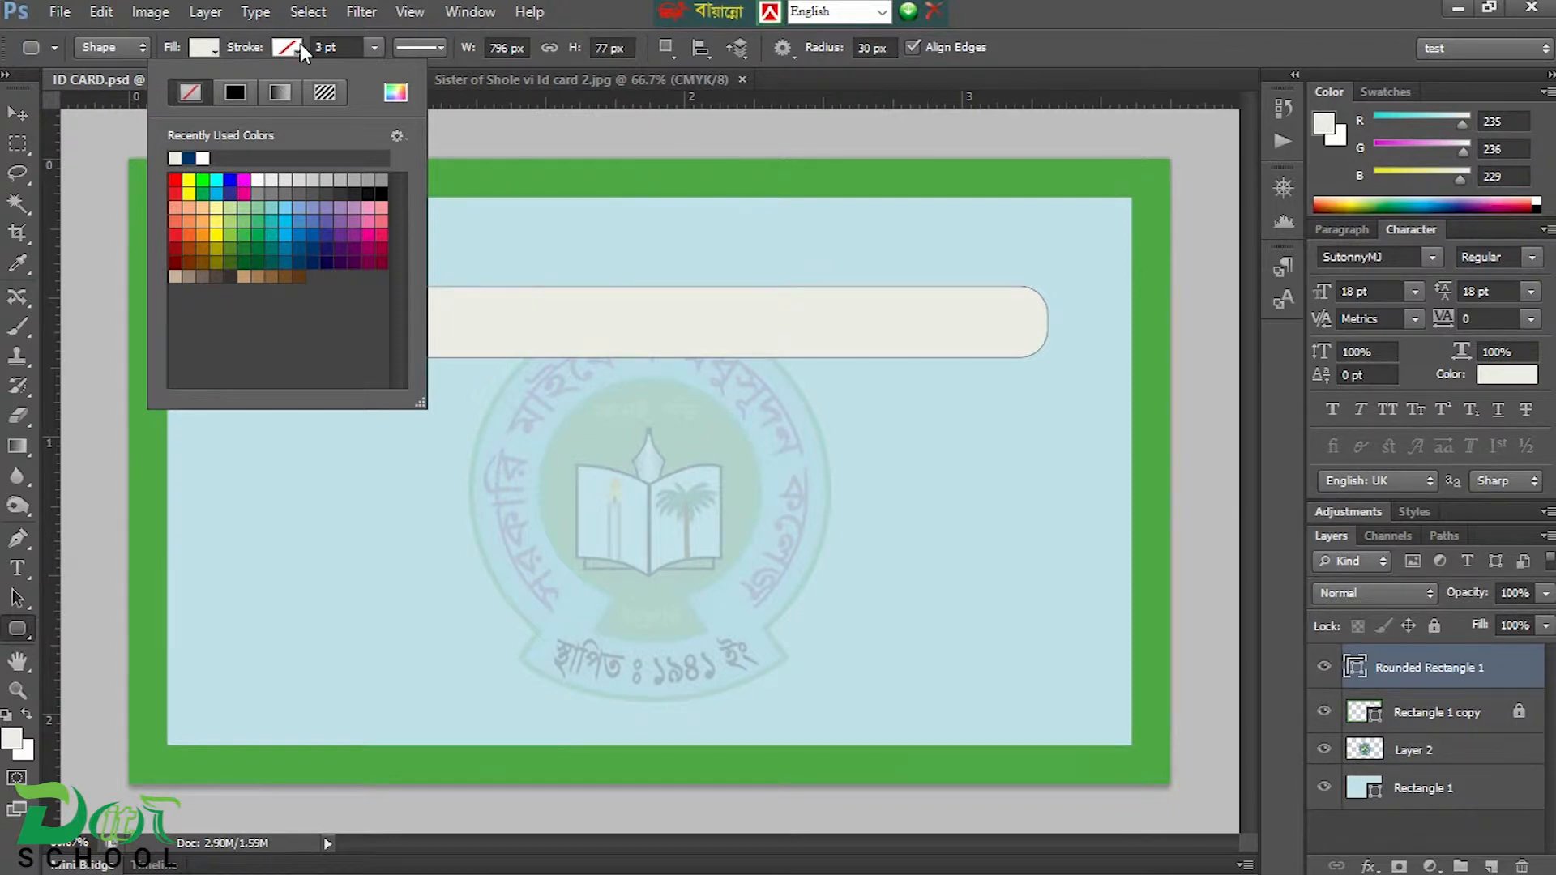
click(622, 1)
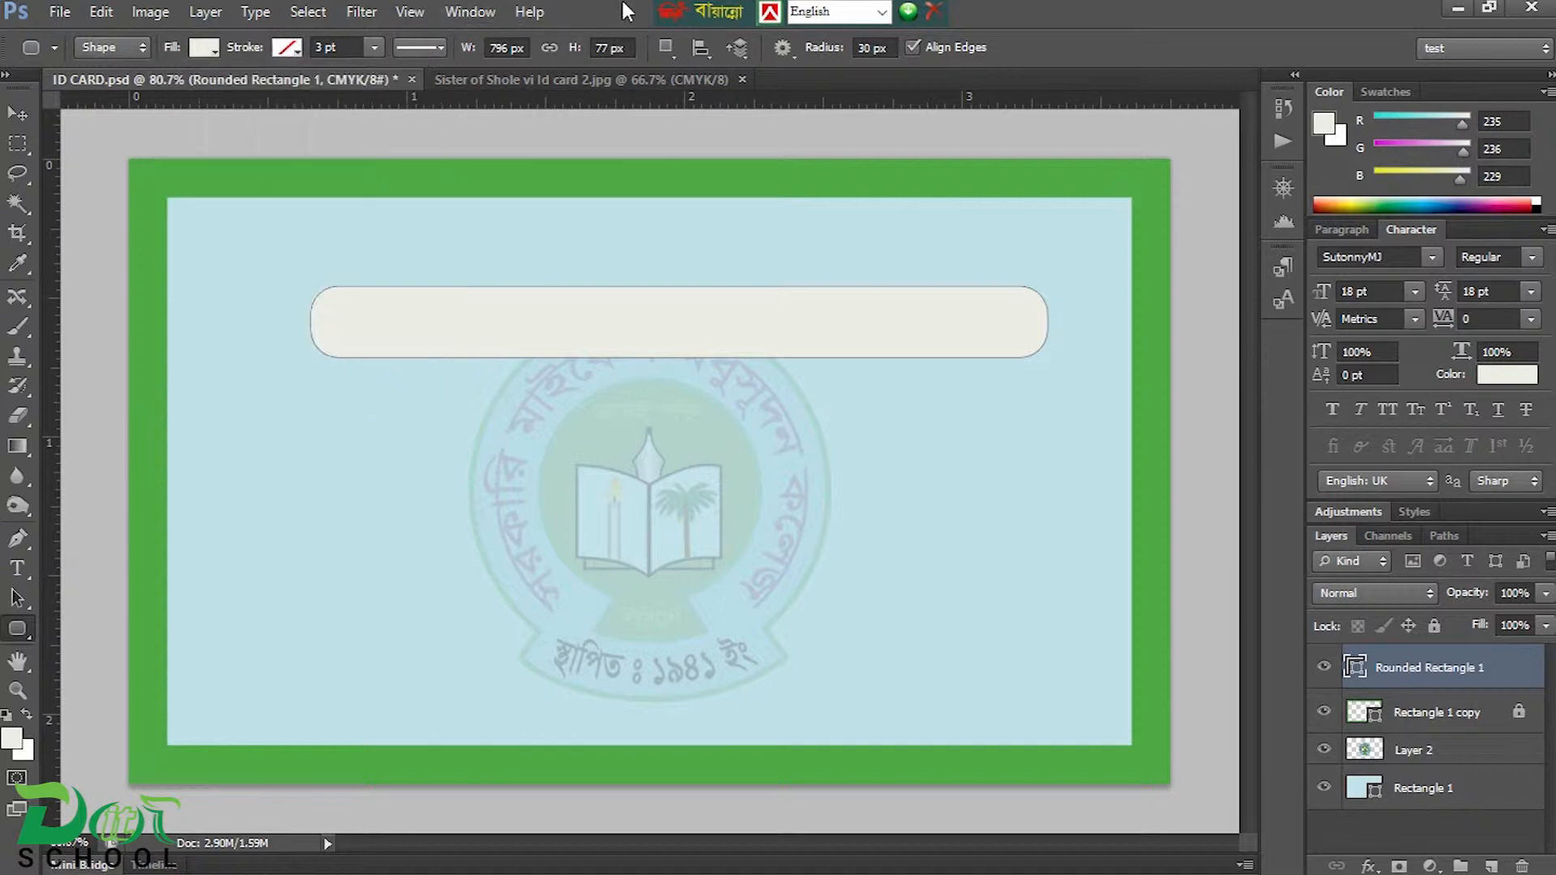
click(520, 75)
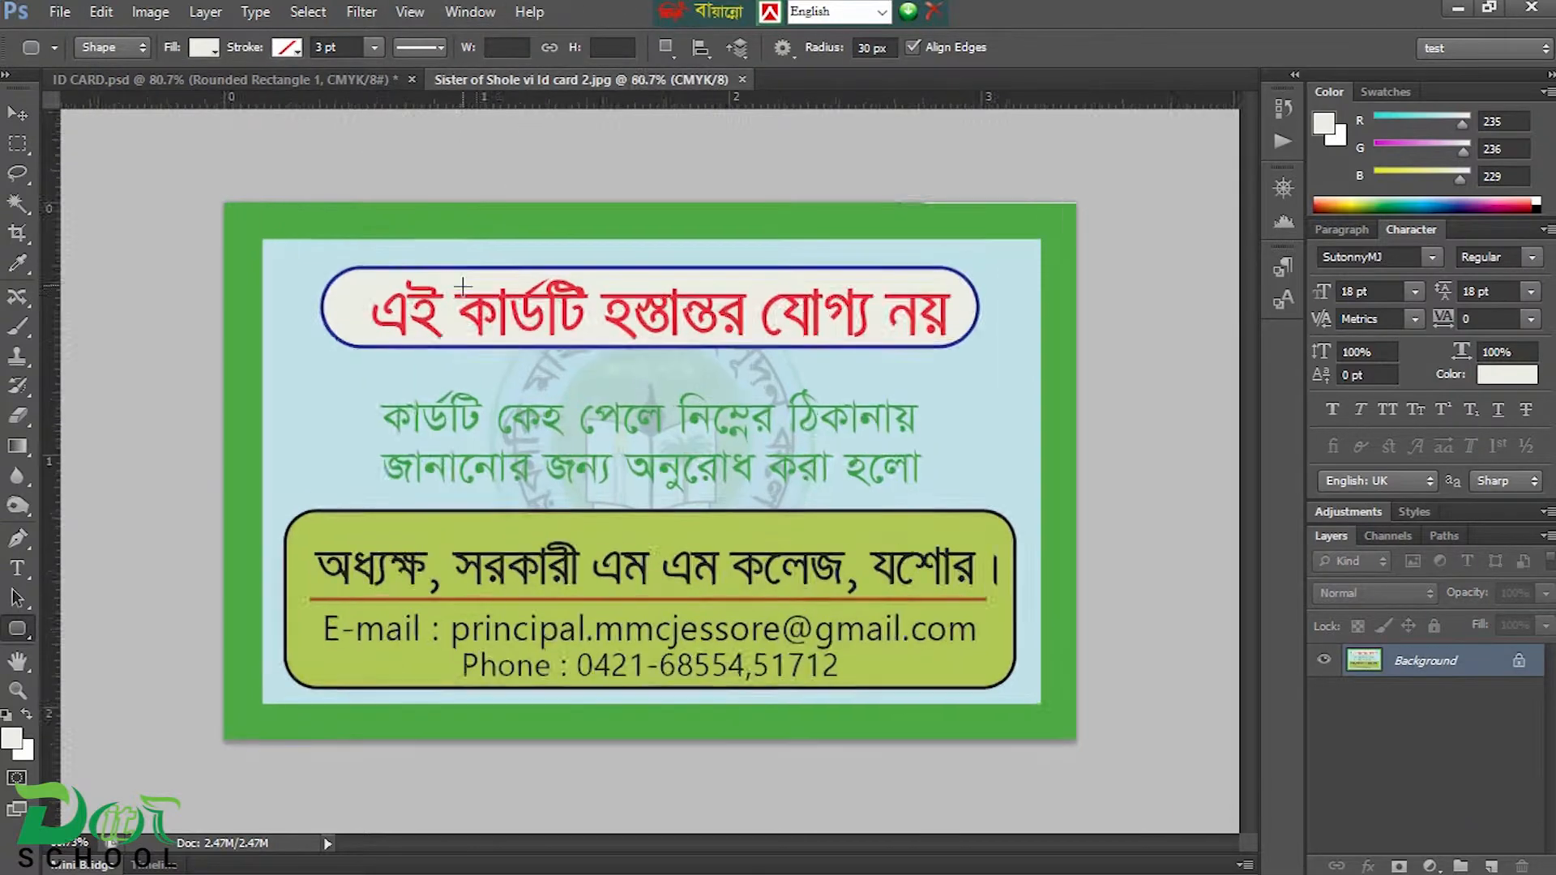
key(ctrl+0)
click(18, 262)
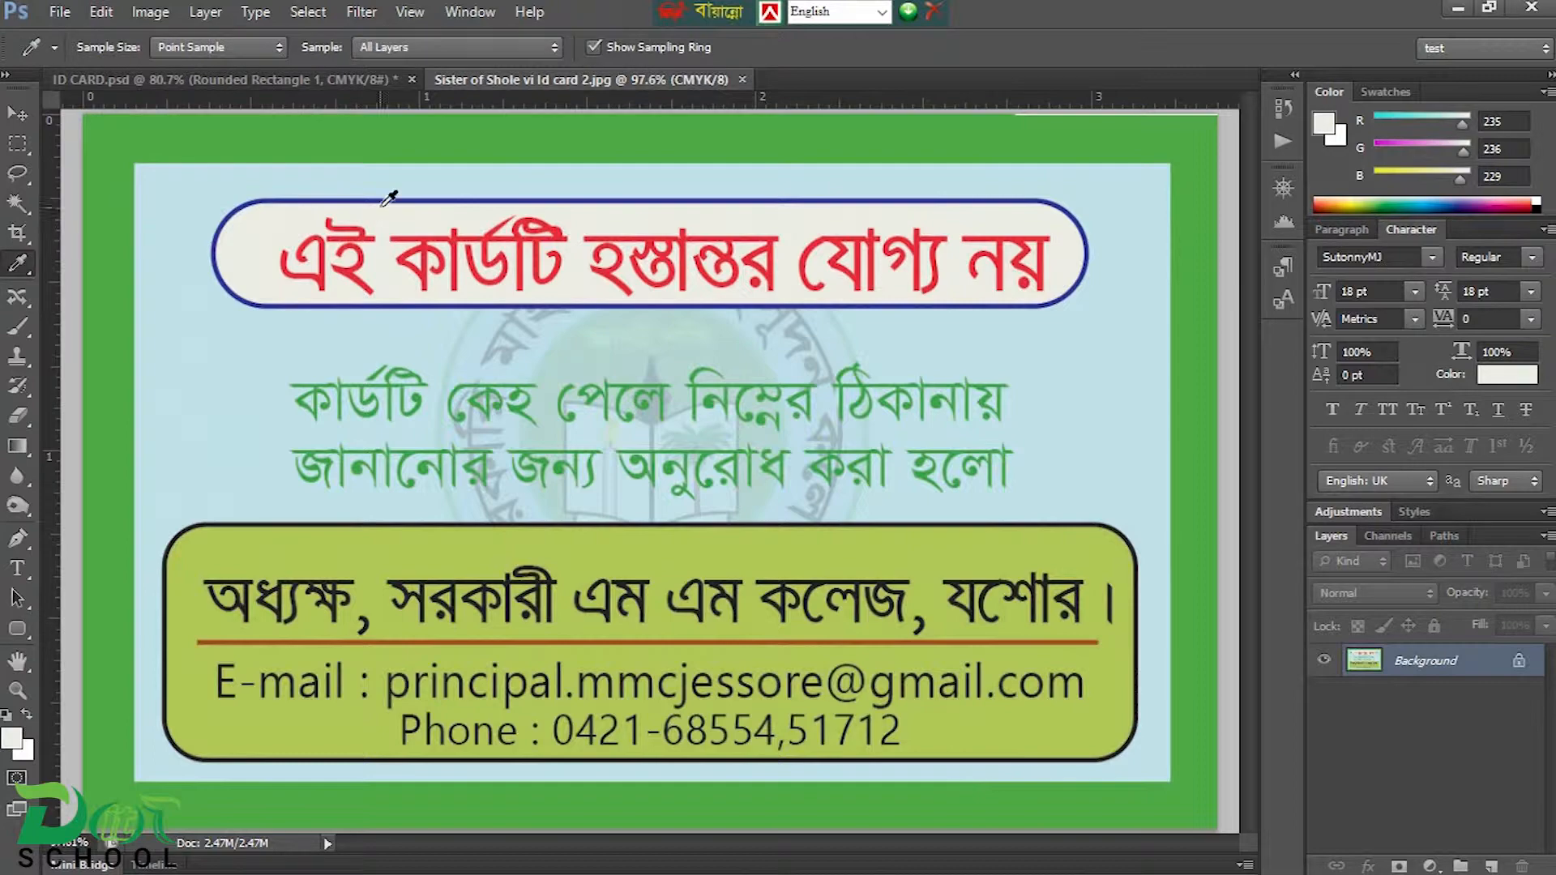
click(392, 202)
click(16, 739)
double_click(900, 516)
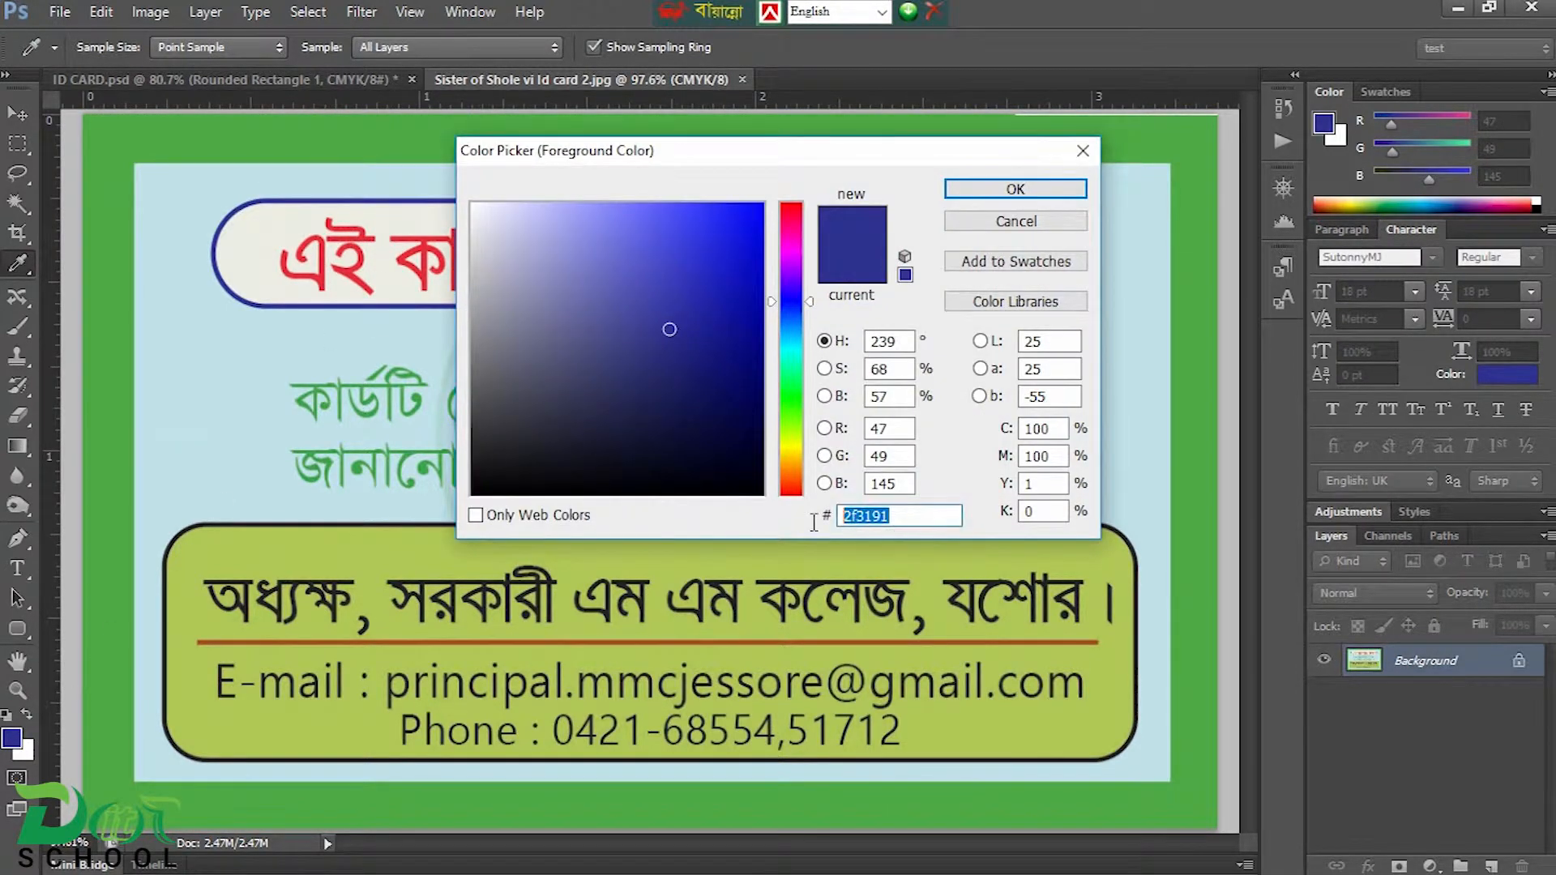
click(1015, 191)
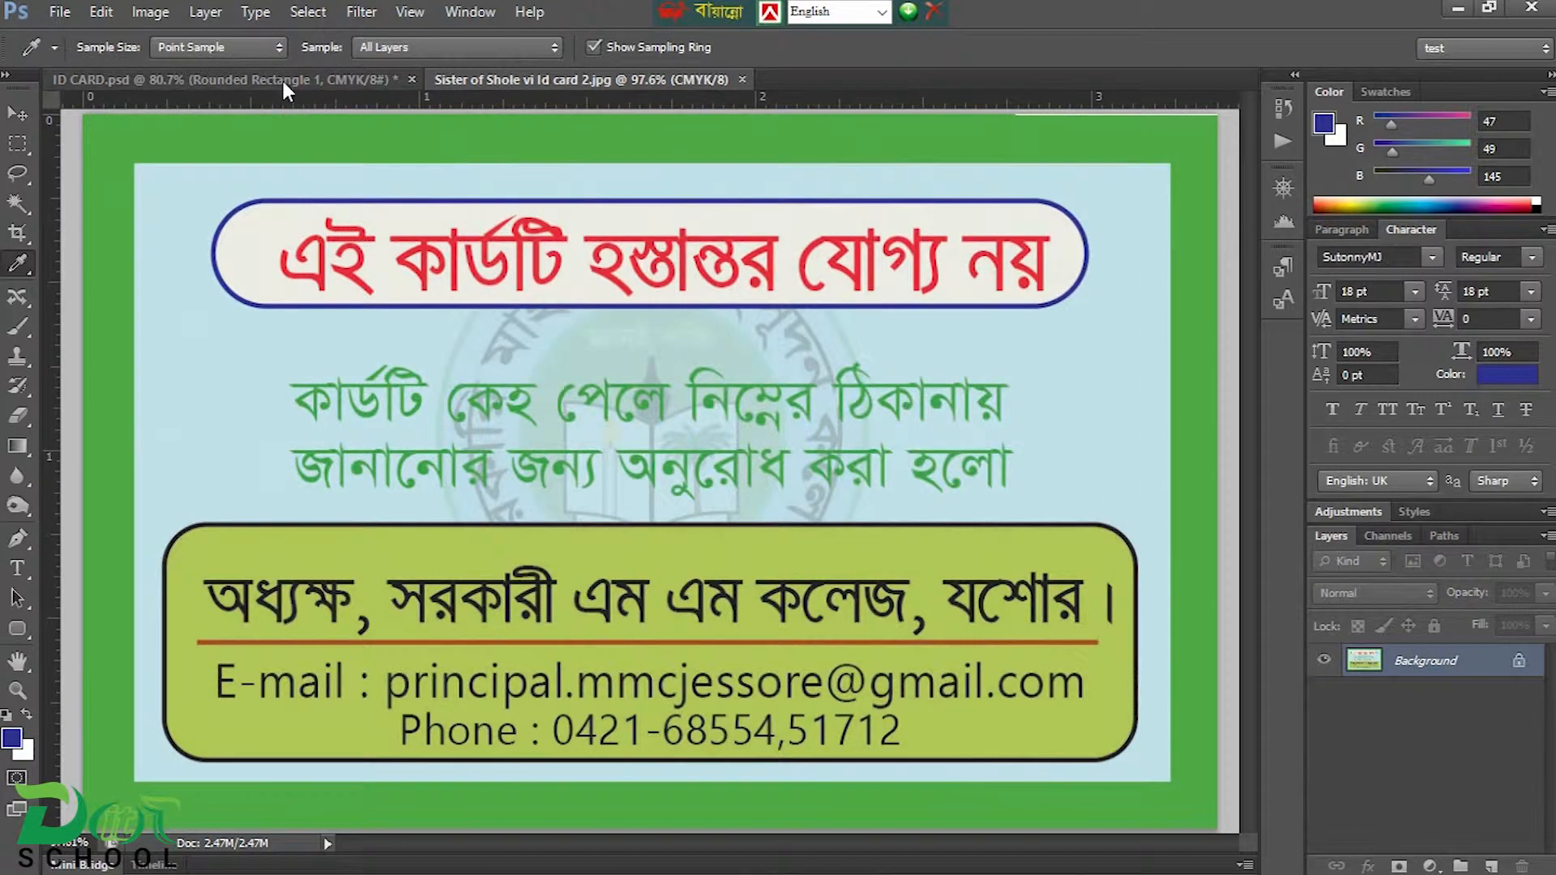
Step: Give the rounded rectangle in ID CARD.psd a solid 1 pt stroke in colour 2f3191
click(283, 81)
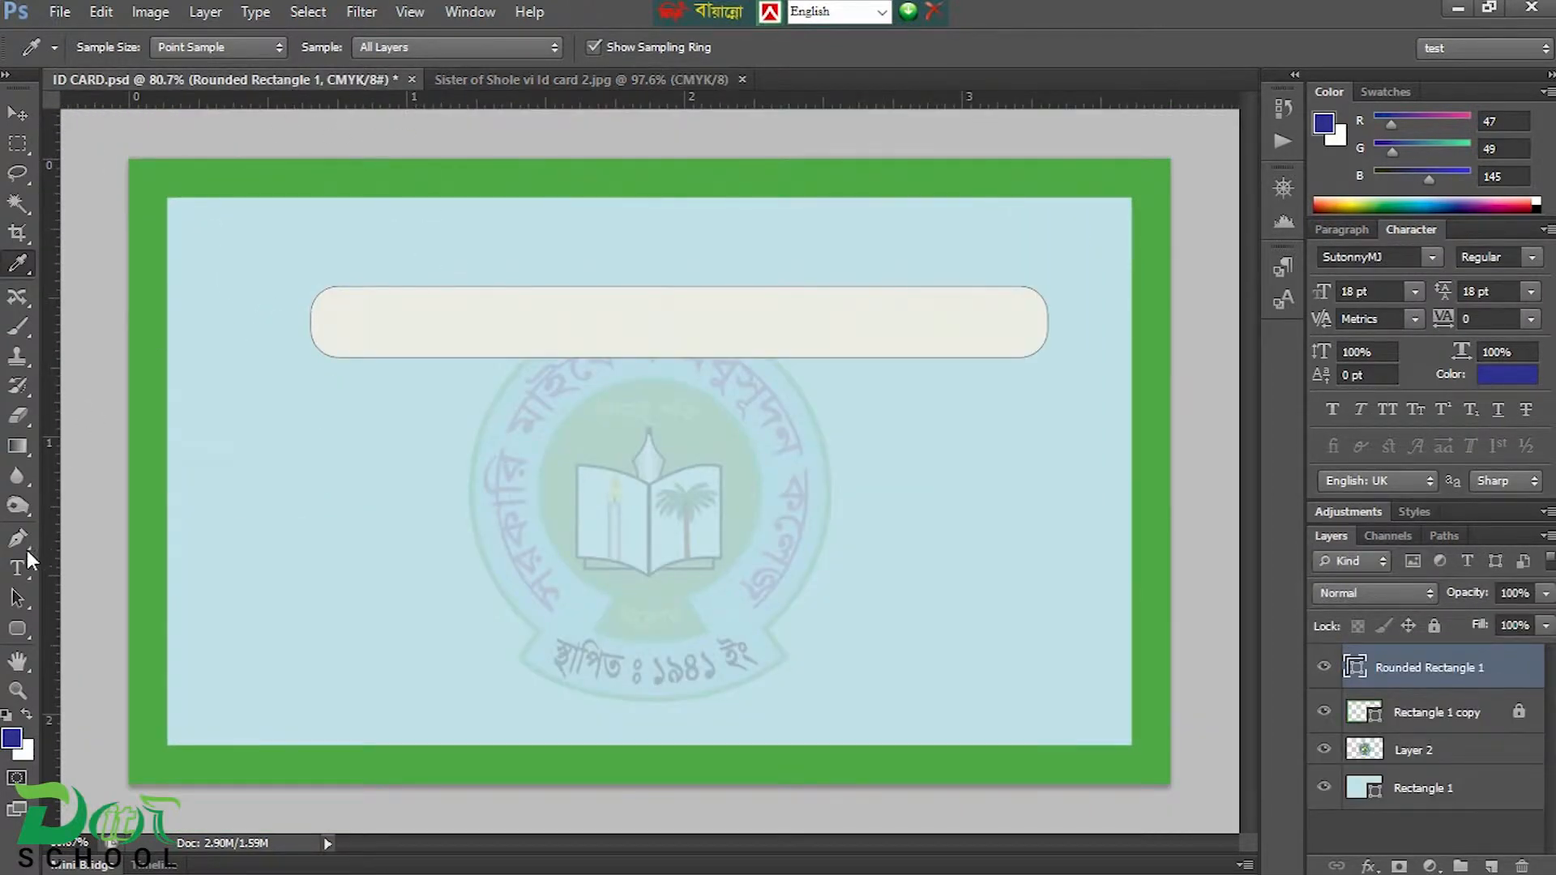
click(16, 629)
click(286, 48)
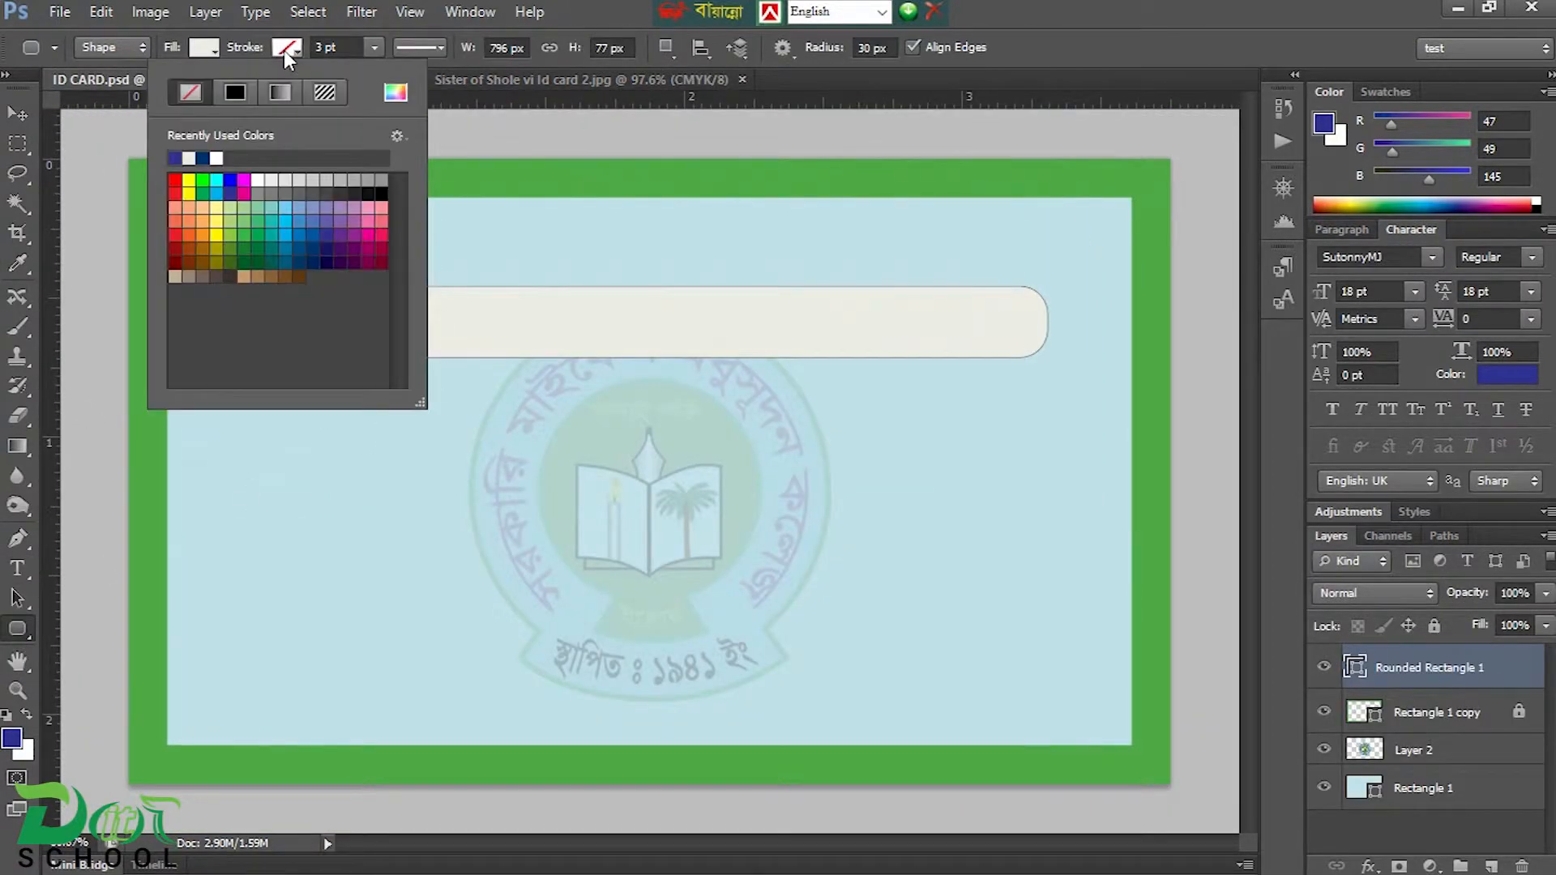
click(395, 92)
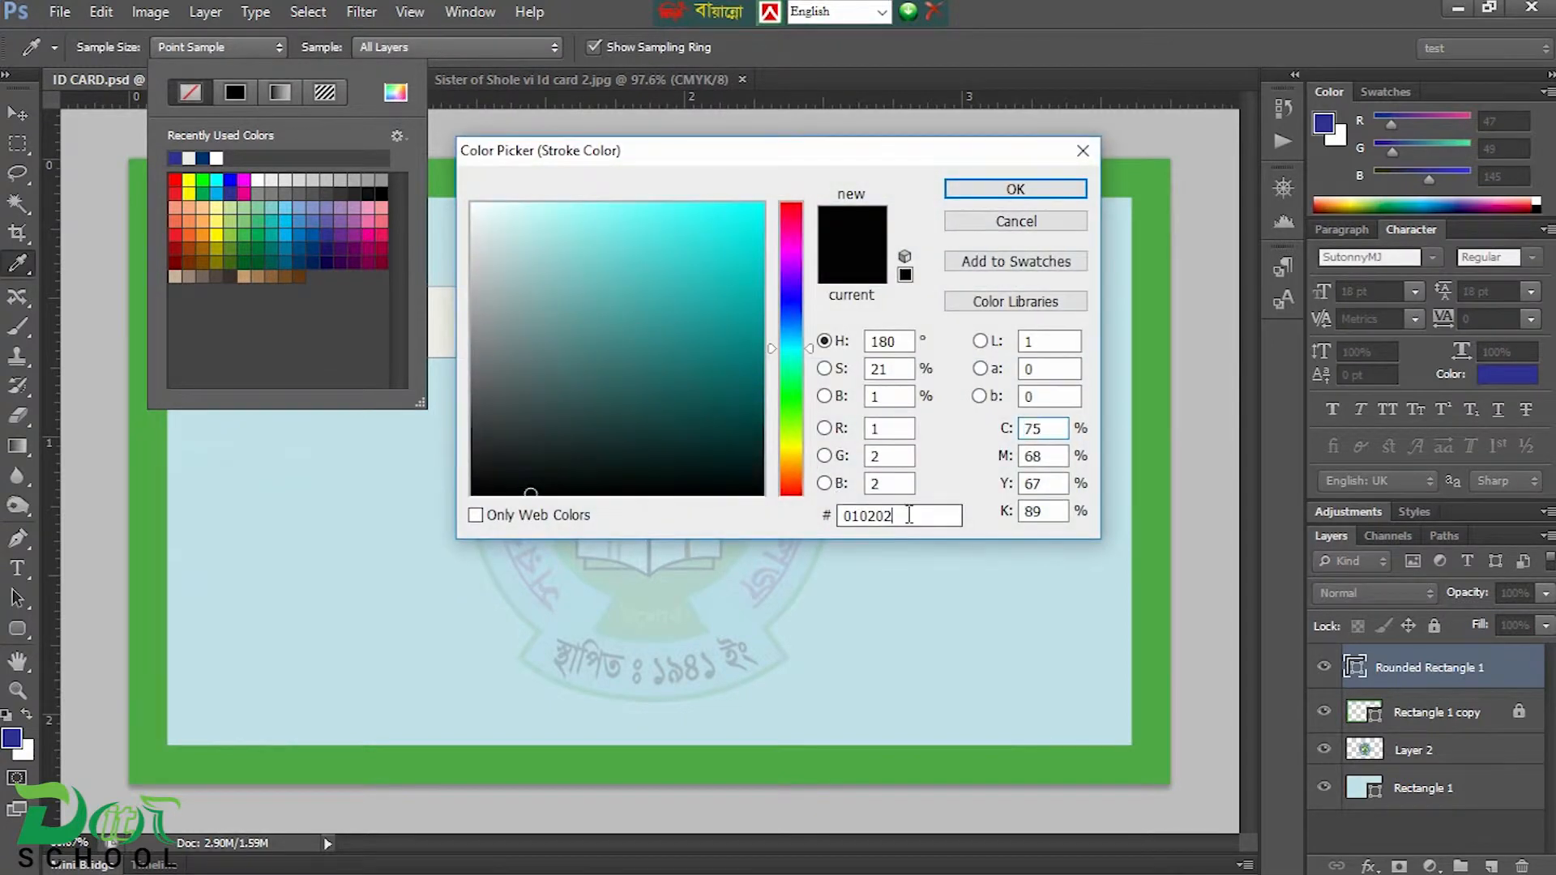
text(2f3191)
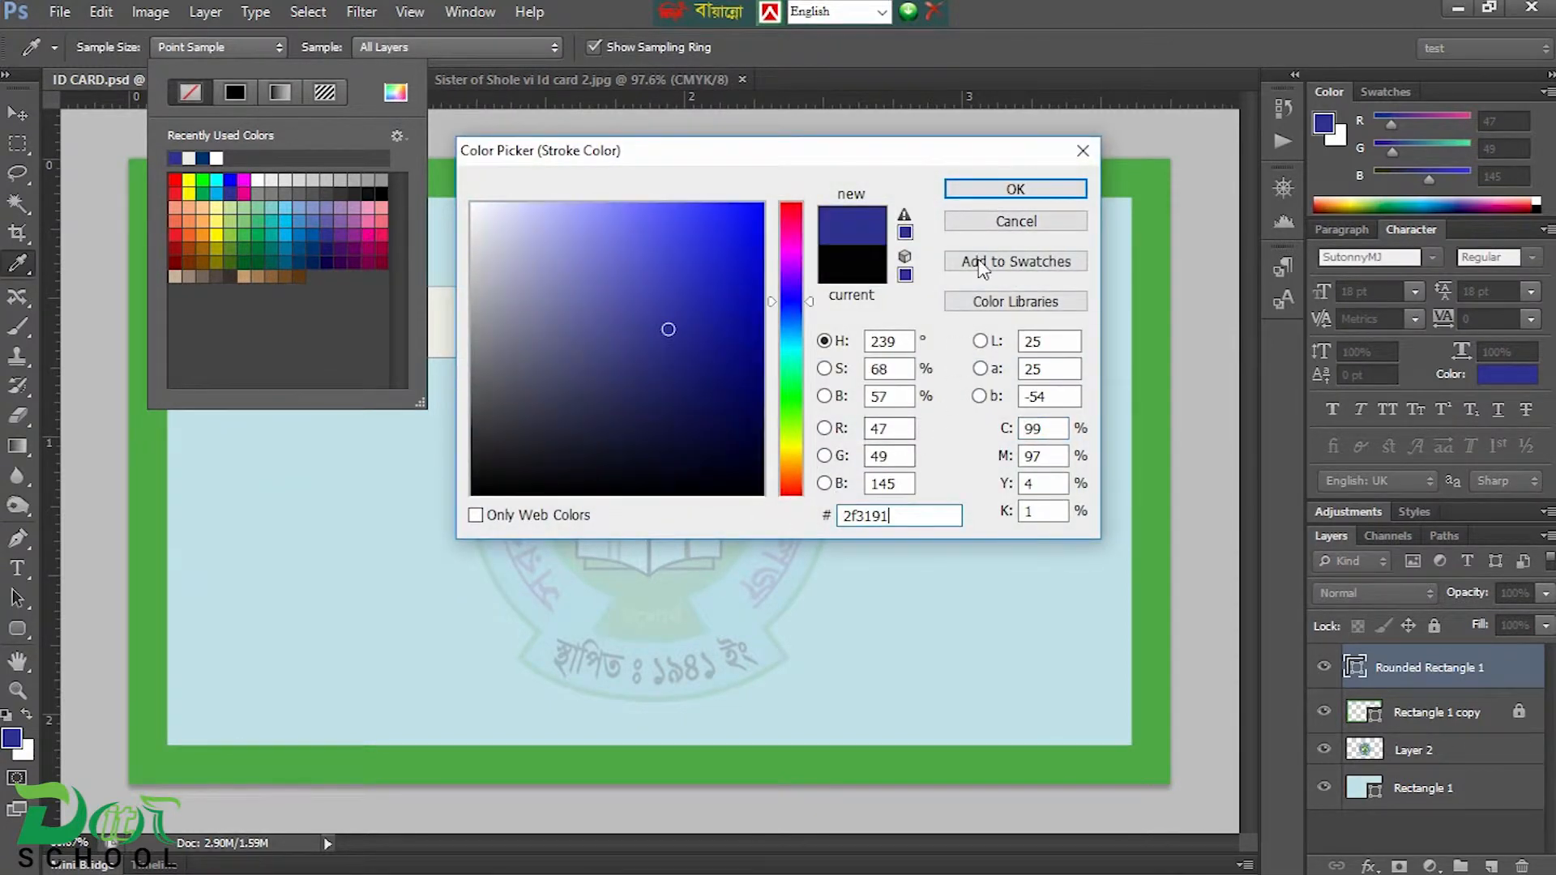
click(1014, 189)
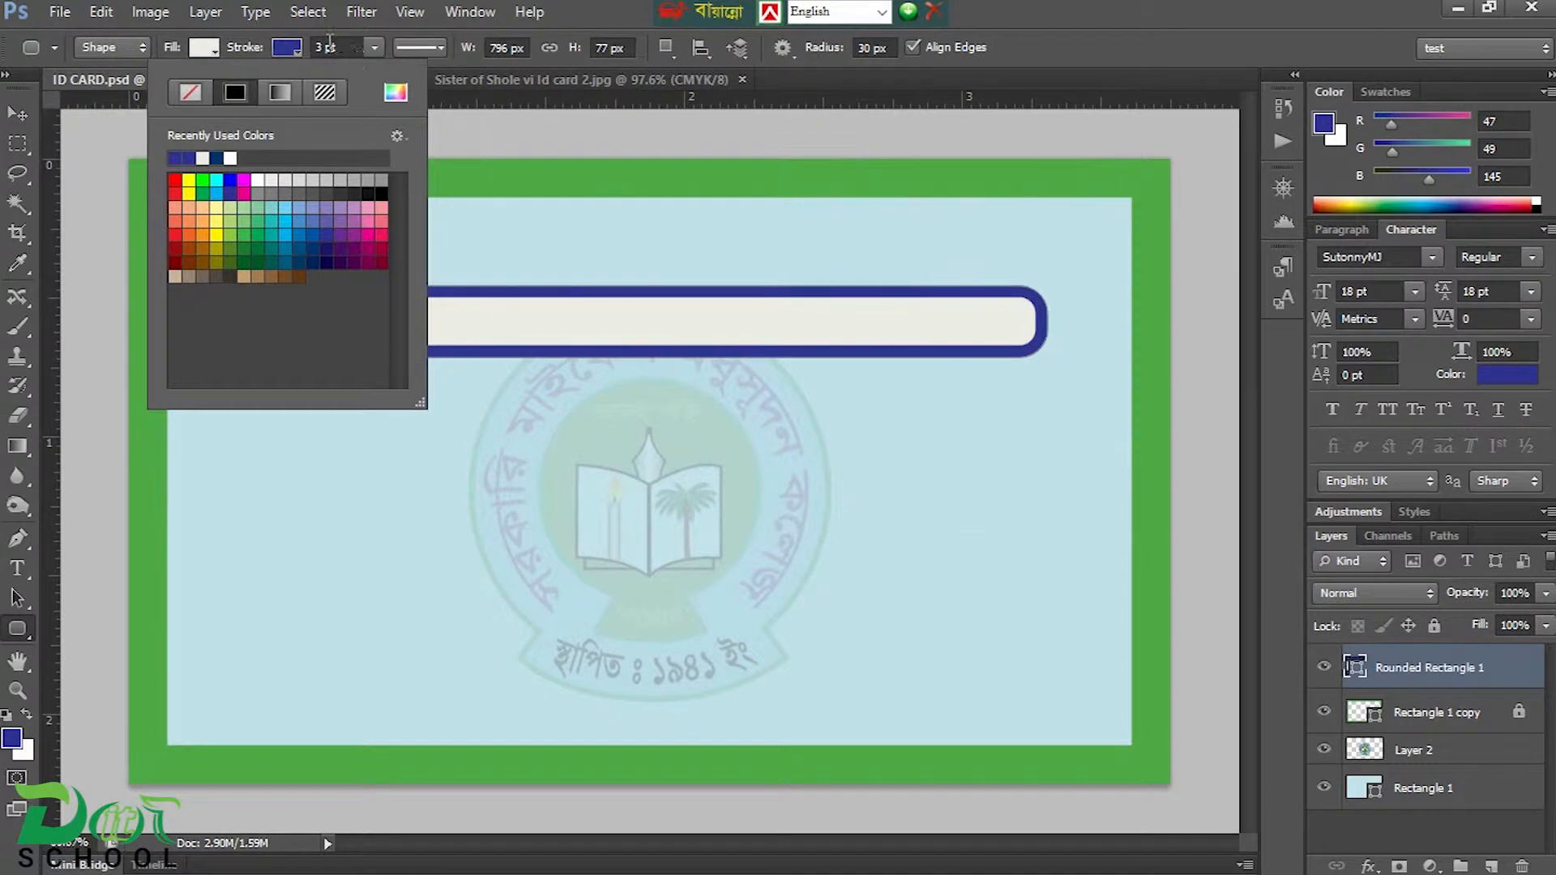
click(293, 51)
text(1)
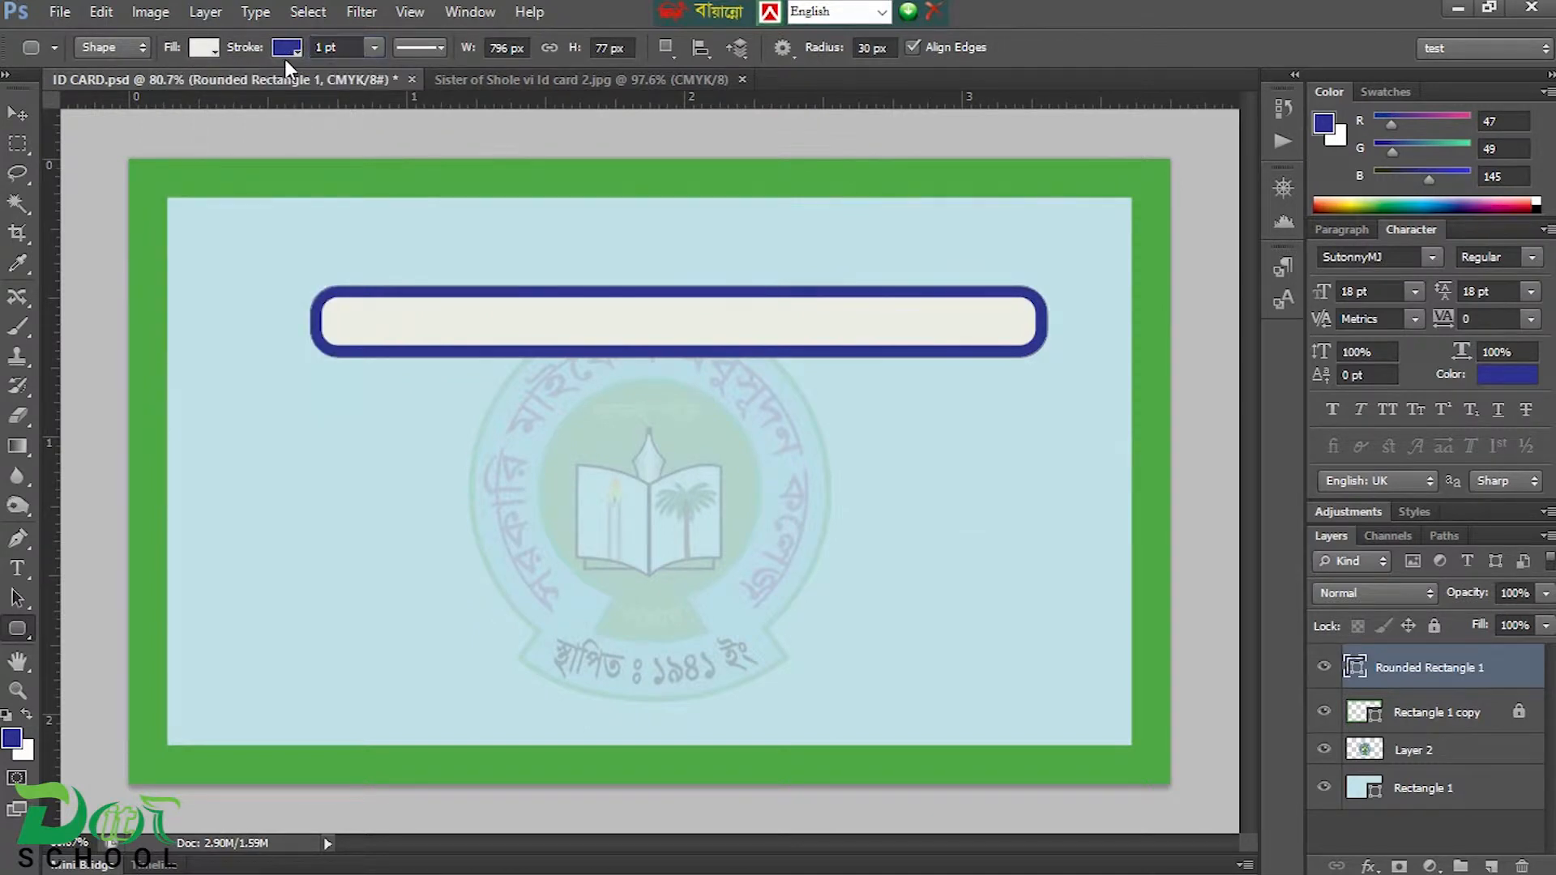
key(Return)
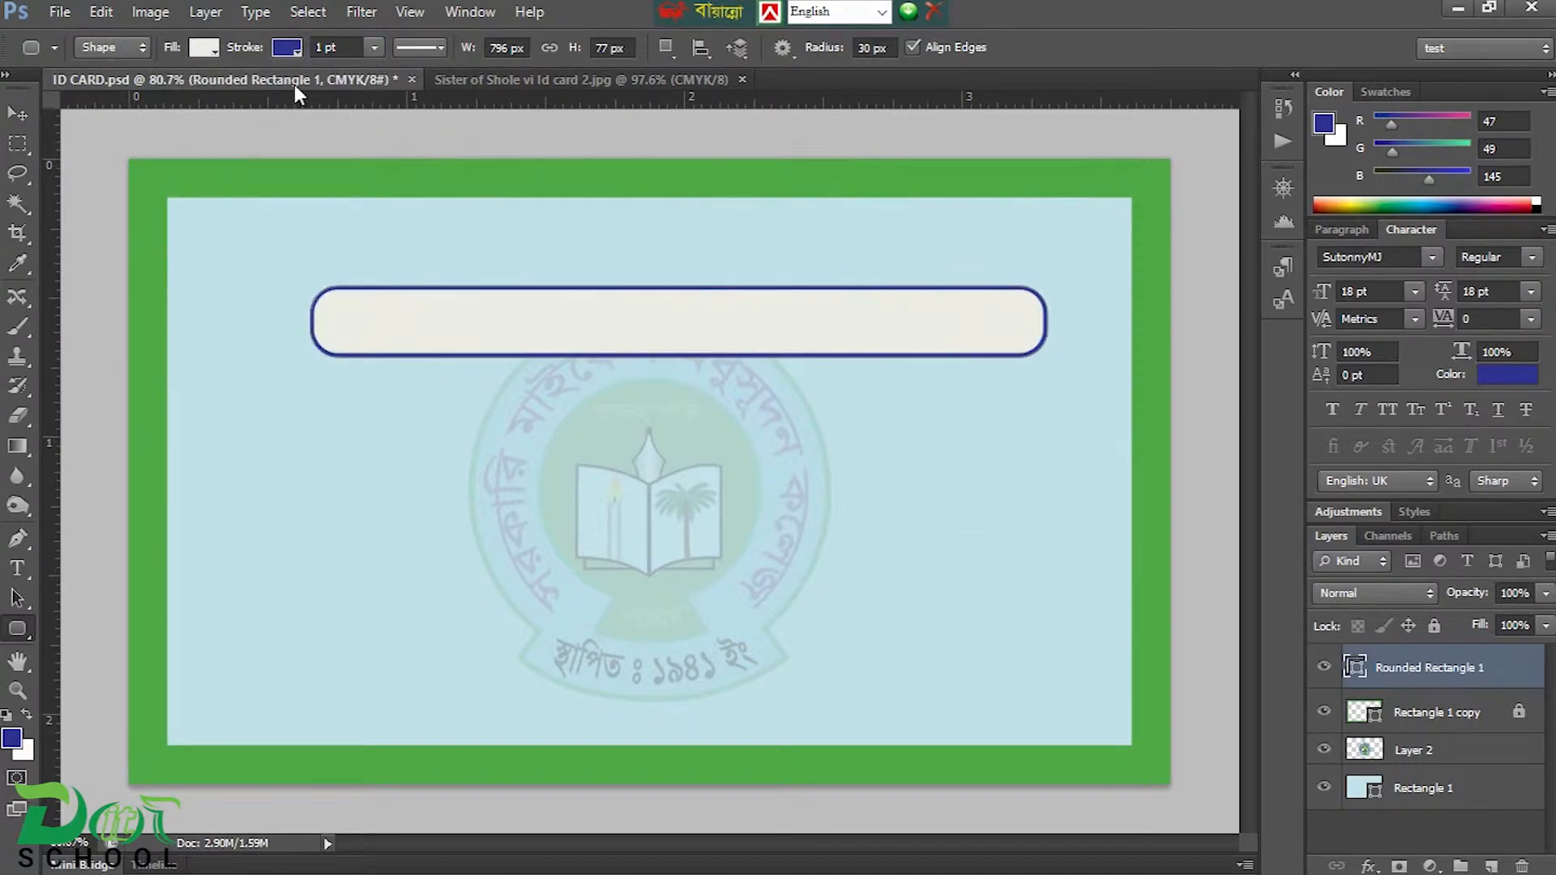
Step: Compare with the reference, then stretch the rounded rectangle's height to about 113% and move it up towards the card's upper border
click(31, 115)
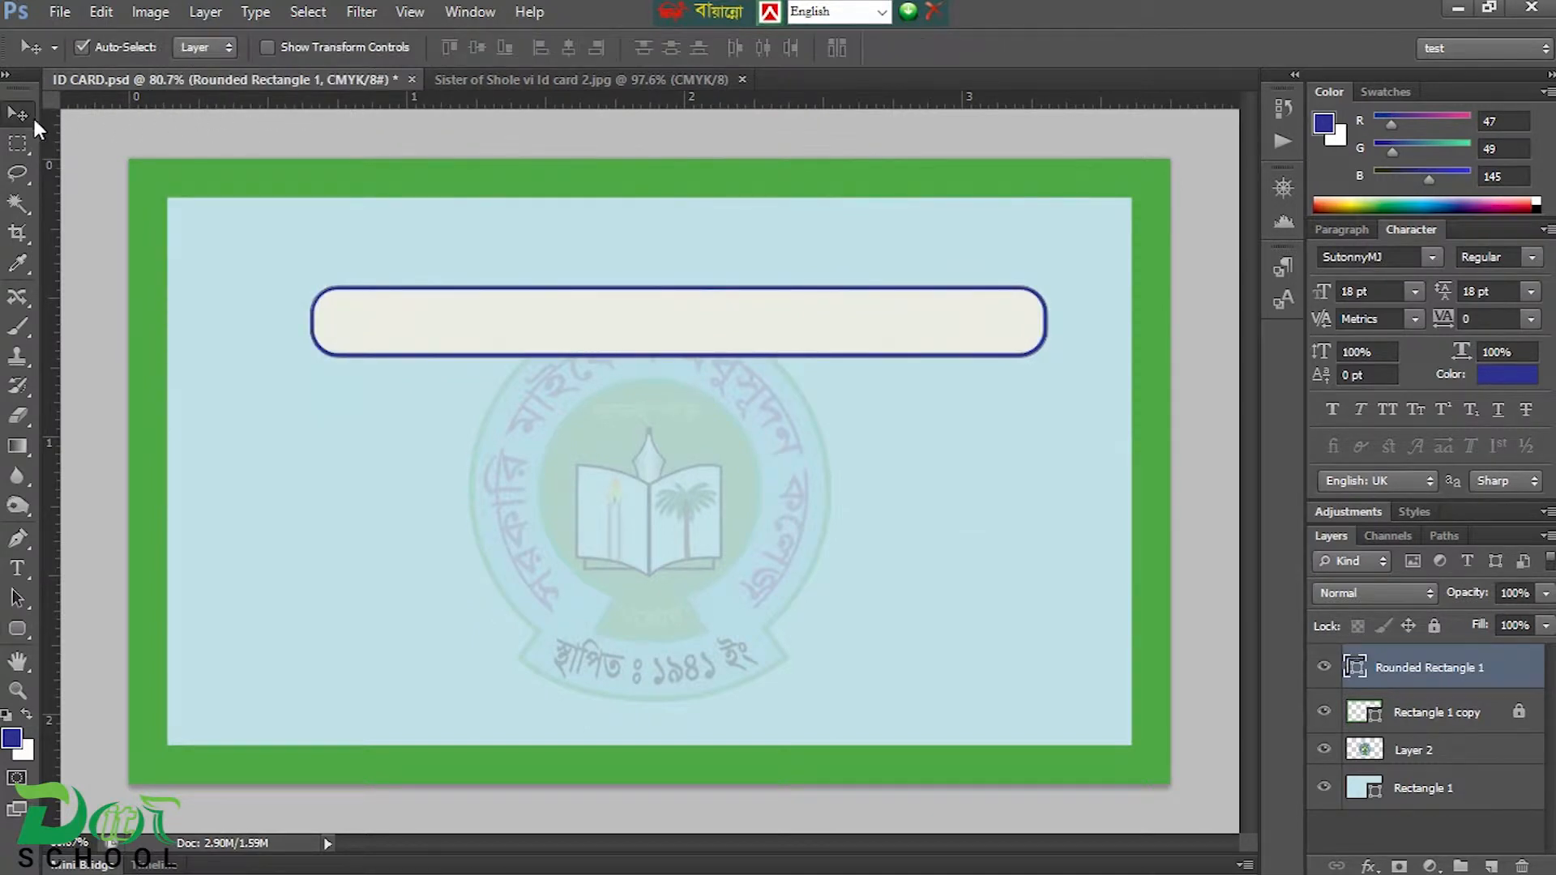
click(621, 79)
click(327, 86)
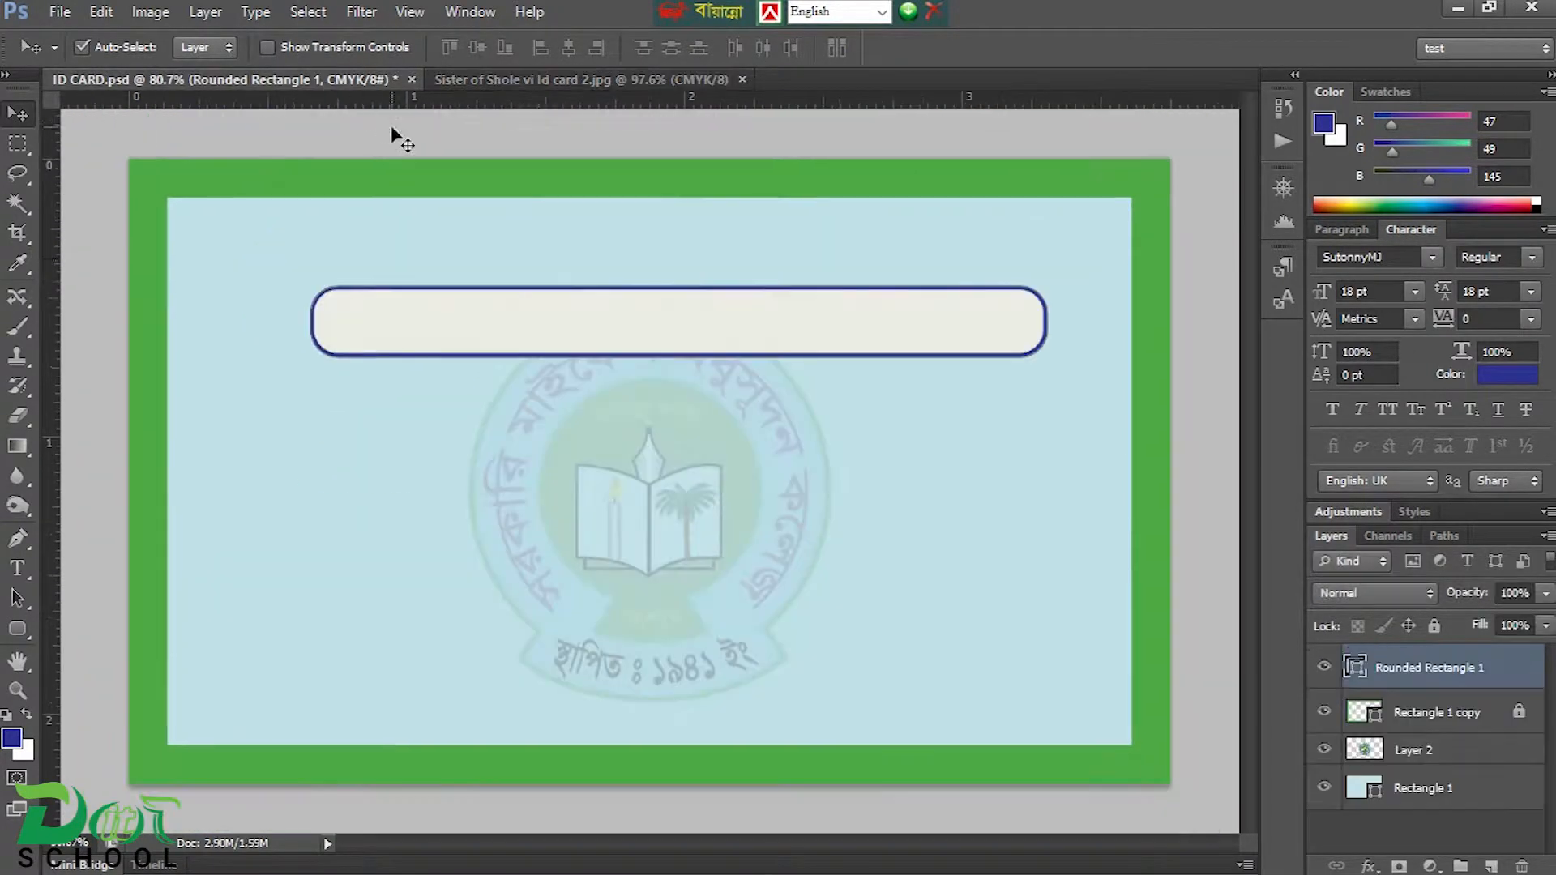
key(ctrl+t)
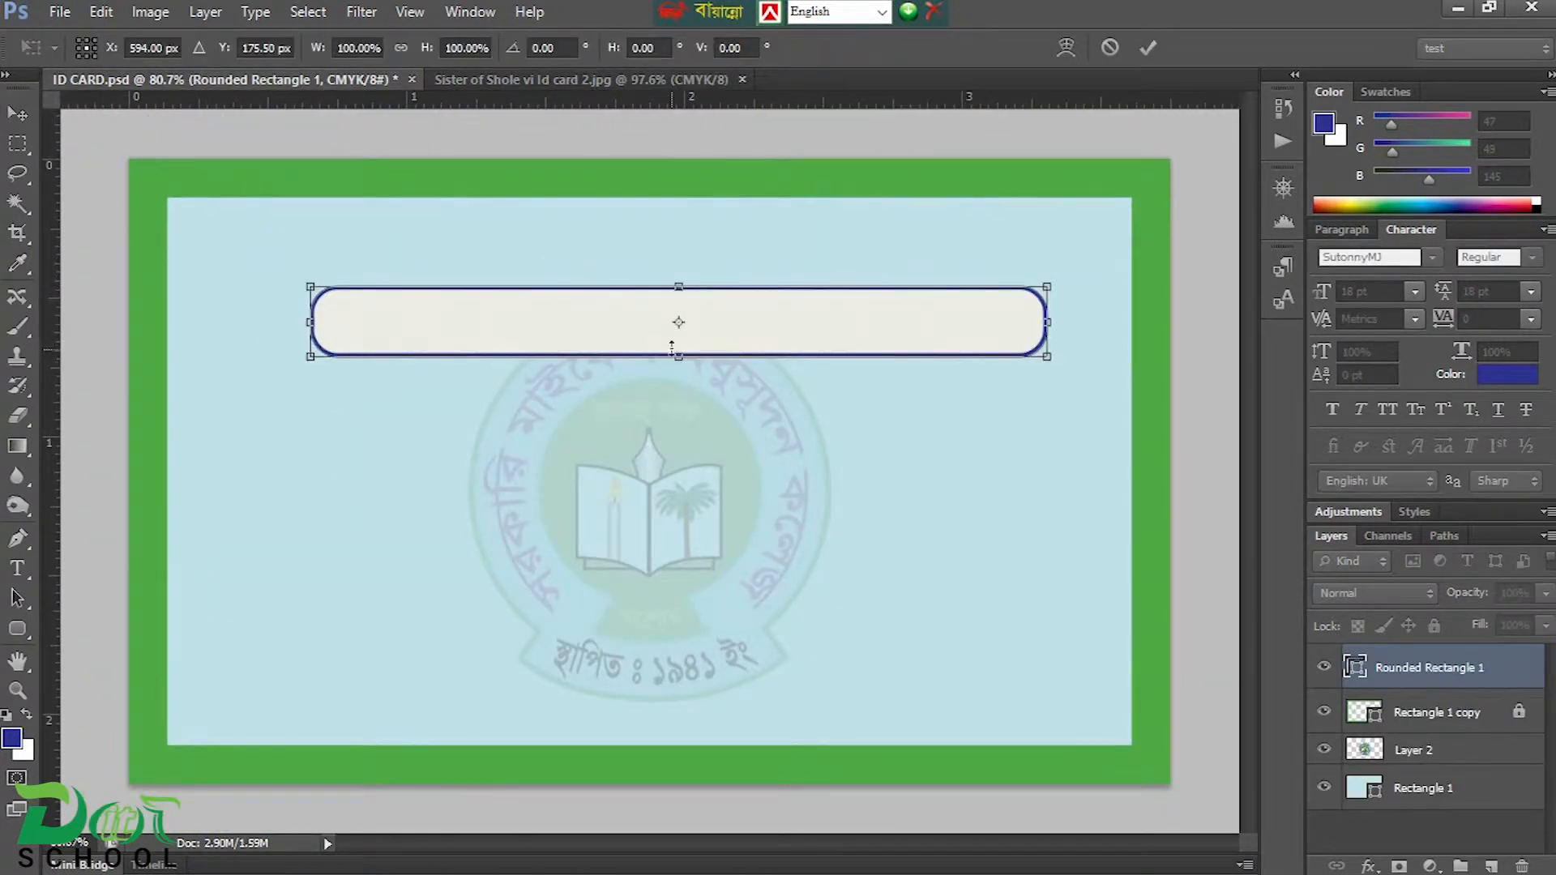
drag(679, 357, 680, 370)
drag(691, 309, 691, 265)
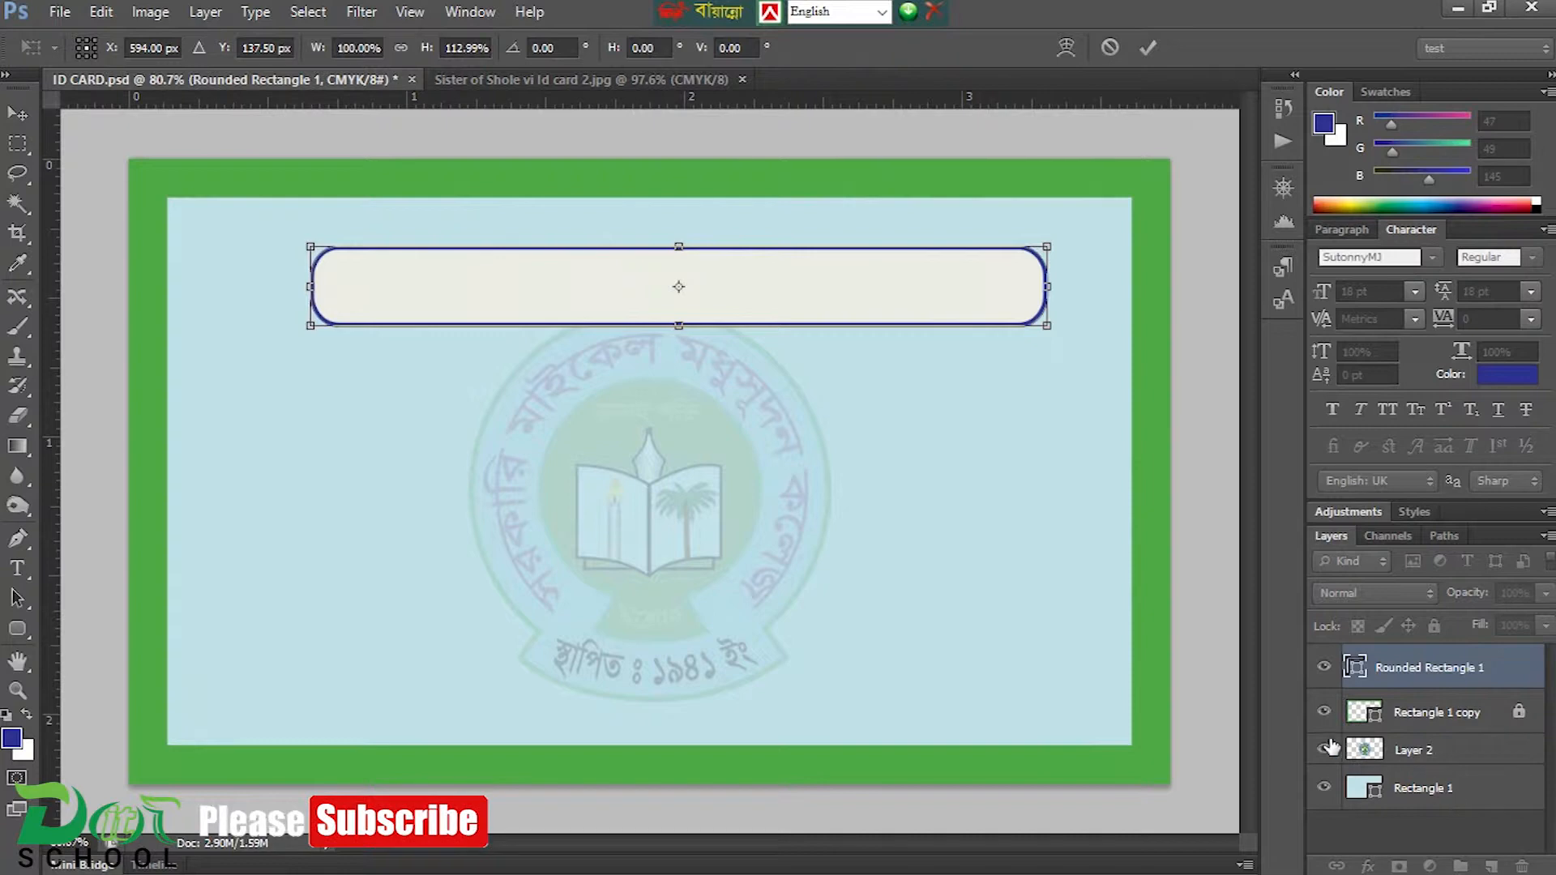
key(Return)
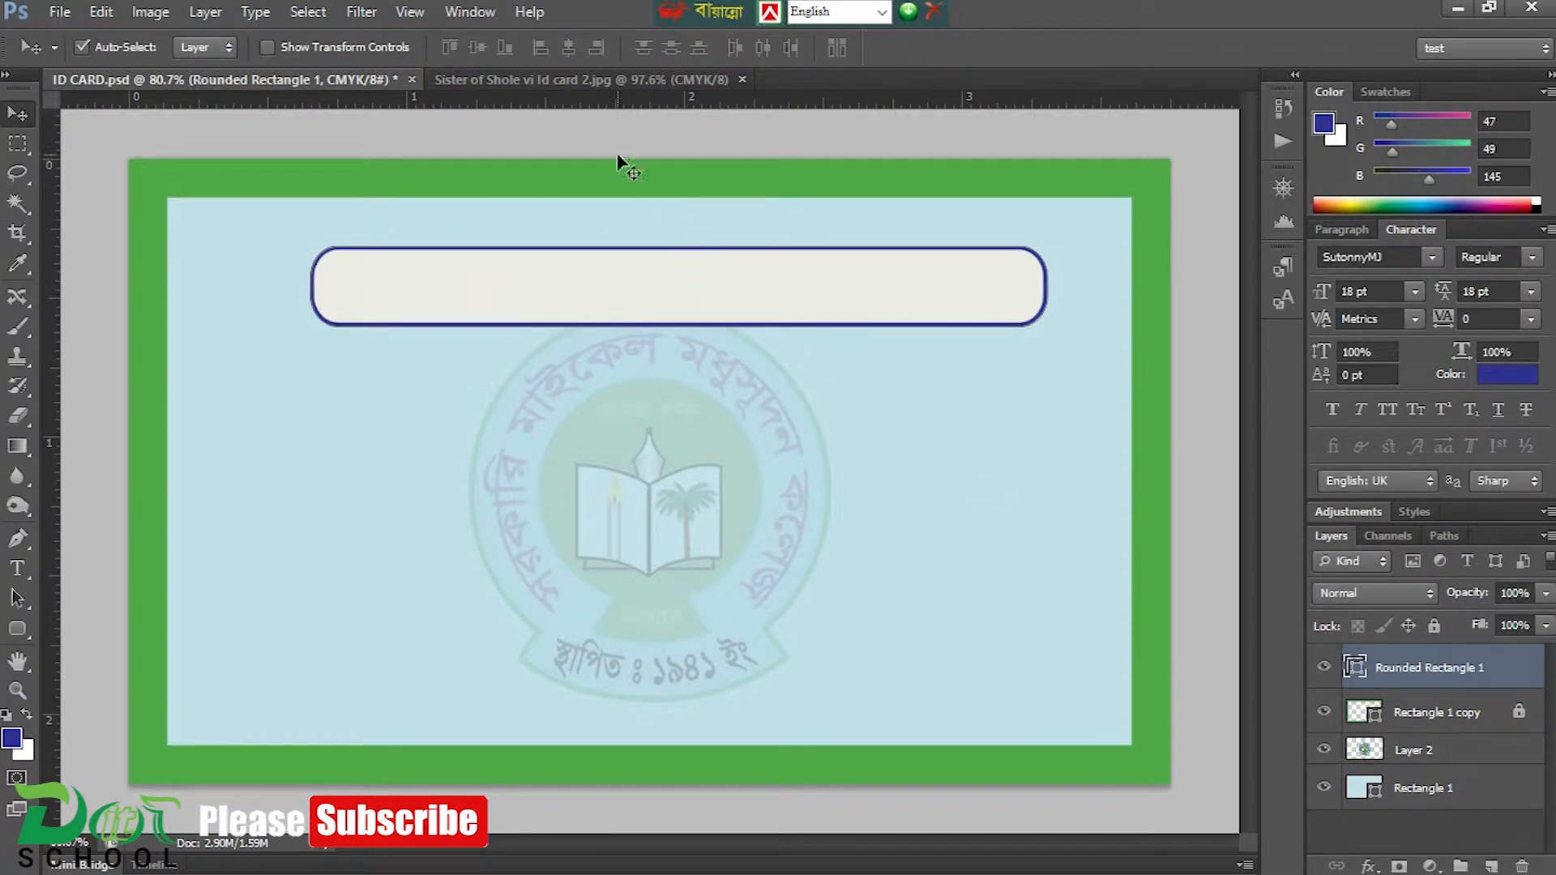
Step: Check the reference again and enlarge the rounded rectangle about its centre so it spans most of the light-blue area's width
click(587, 78)
click(261, 85)
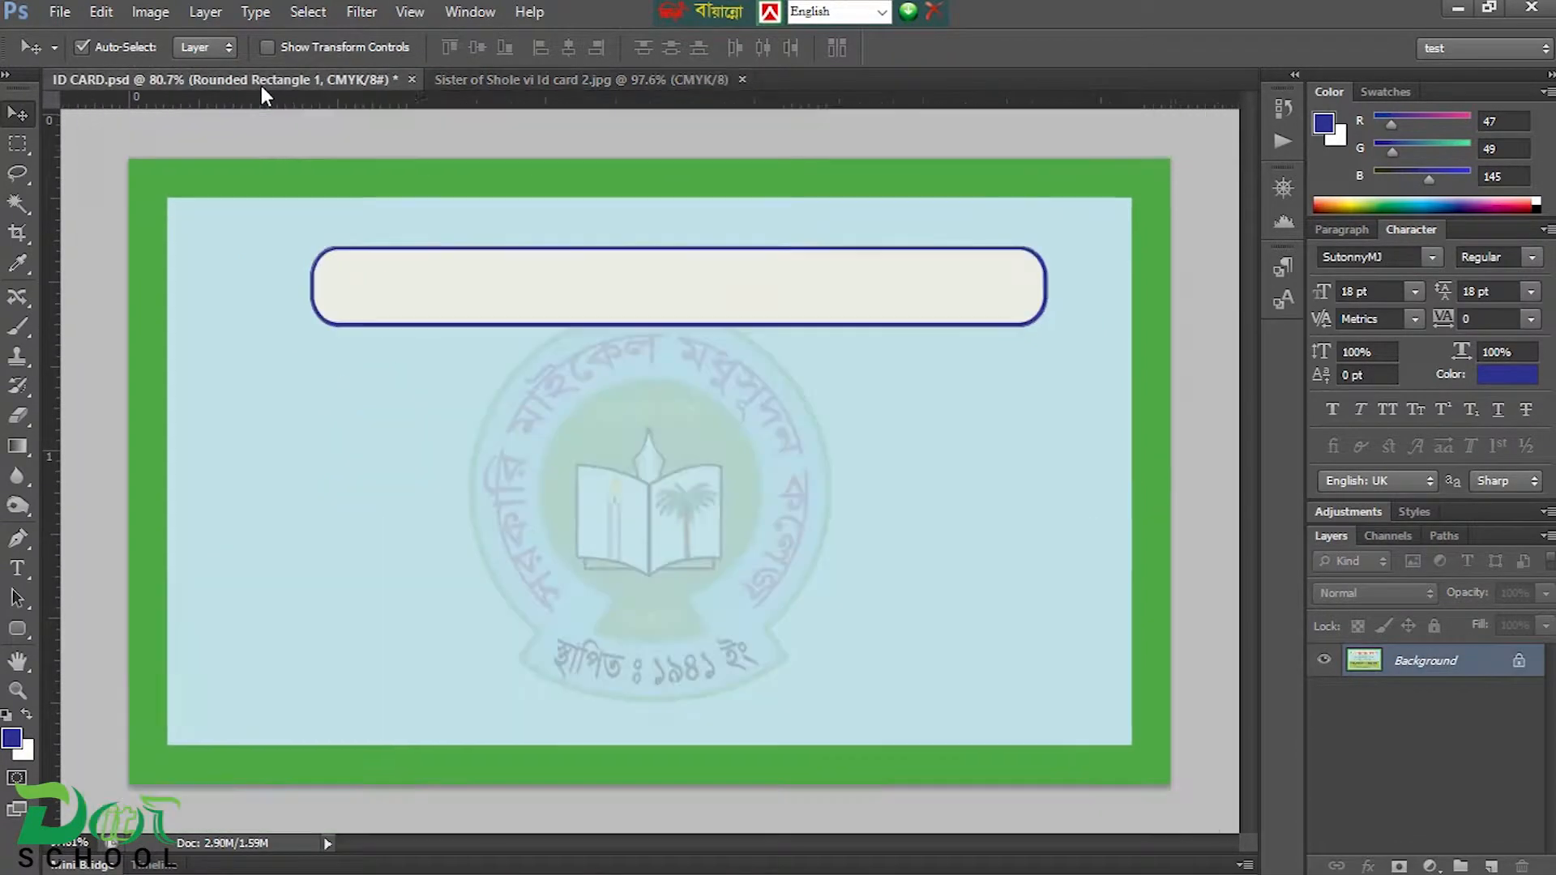
key(ctrl+t)
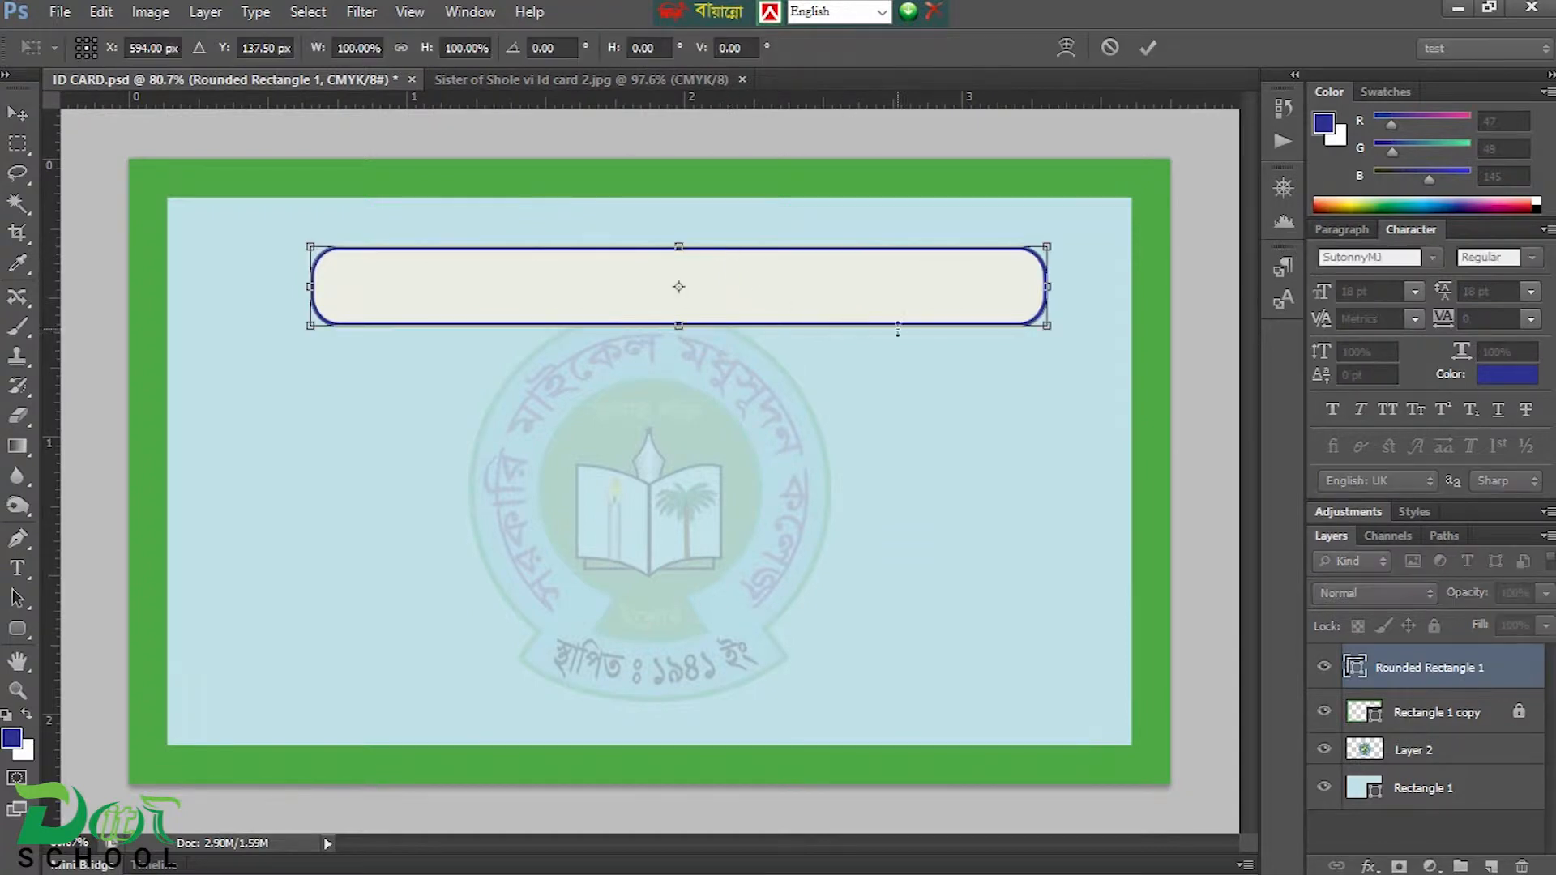
drag(1055, 331, 1107, 369)
key(Return)
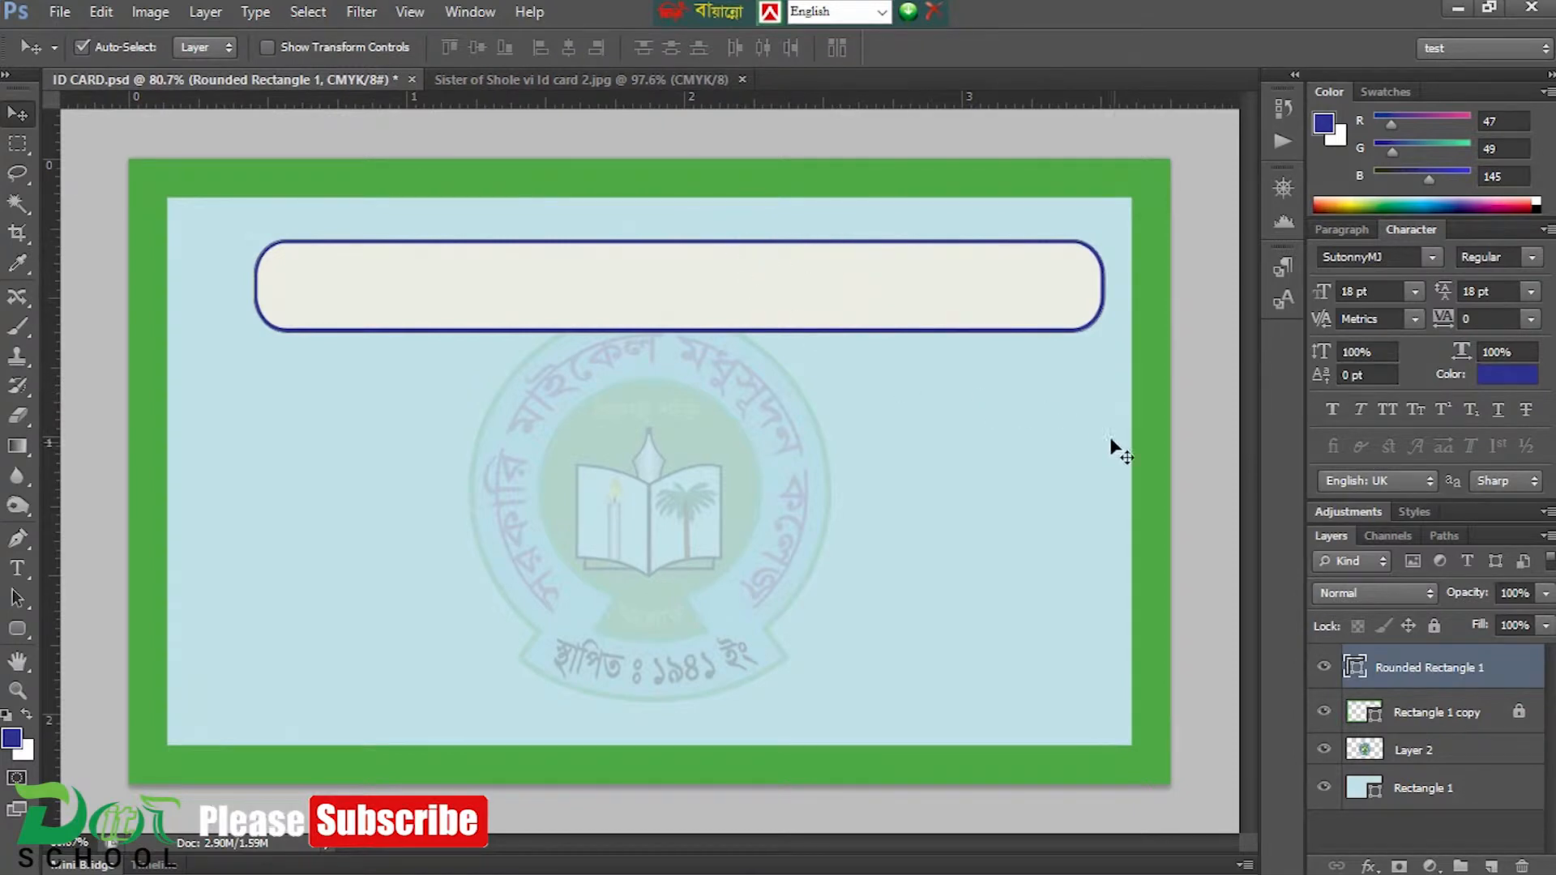
Step: Align the heading box's horizontal centre with the light-blue Rectangle 1 layer, and compare the card with the reference JPG
ctrl+click(1433, 794)
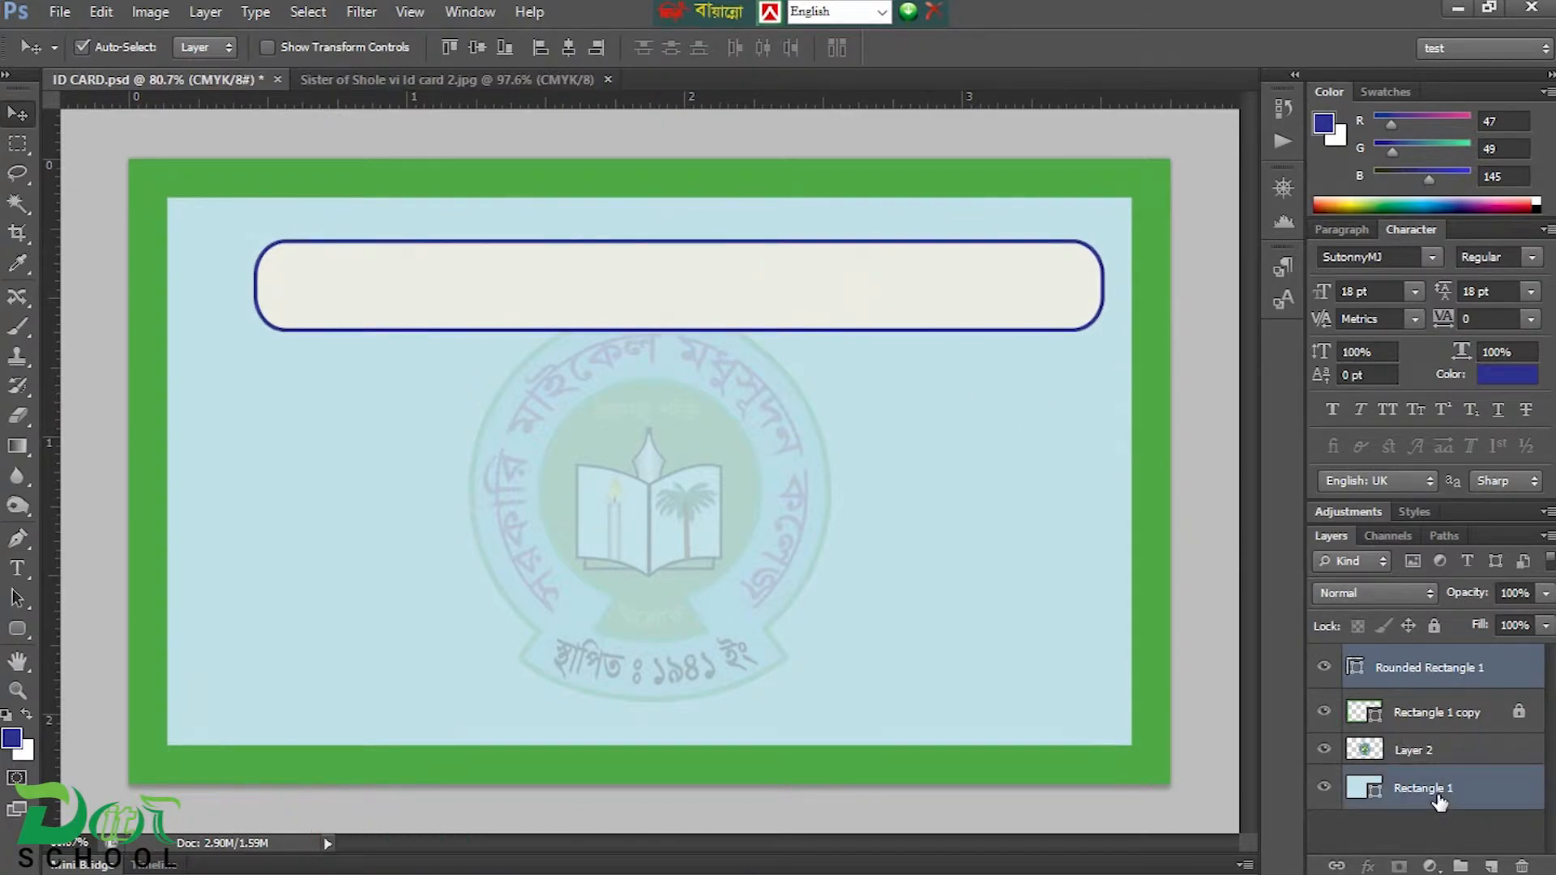
click(569, 49)
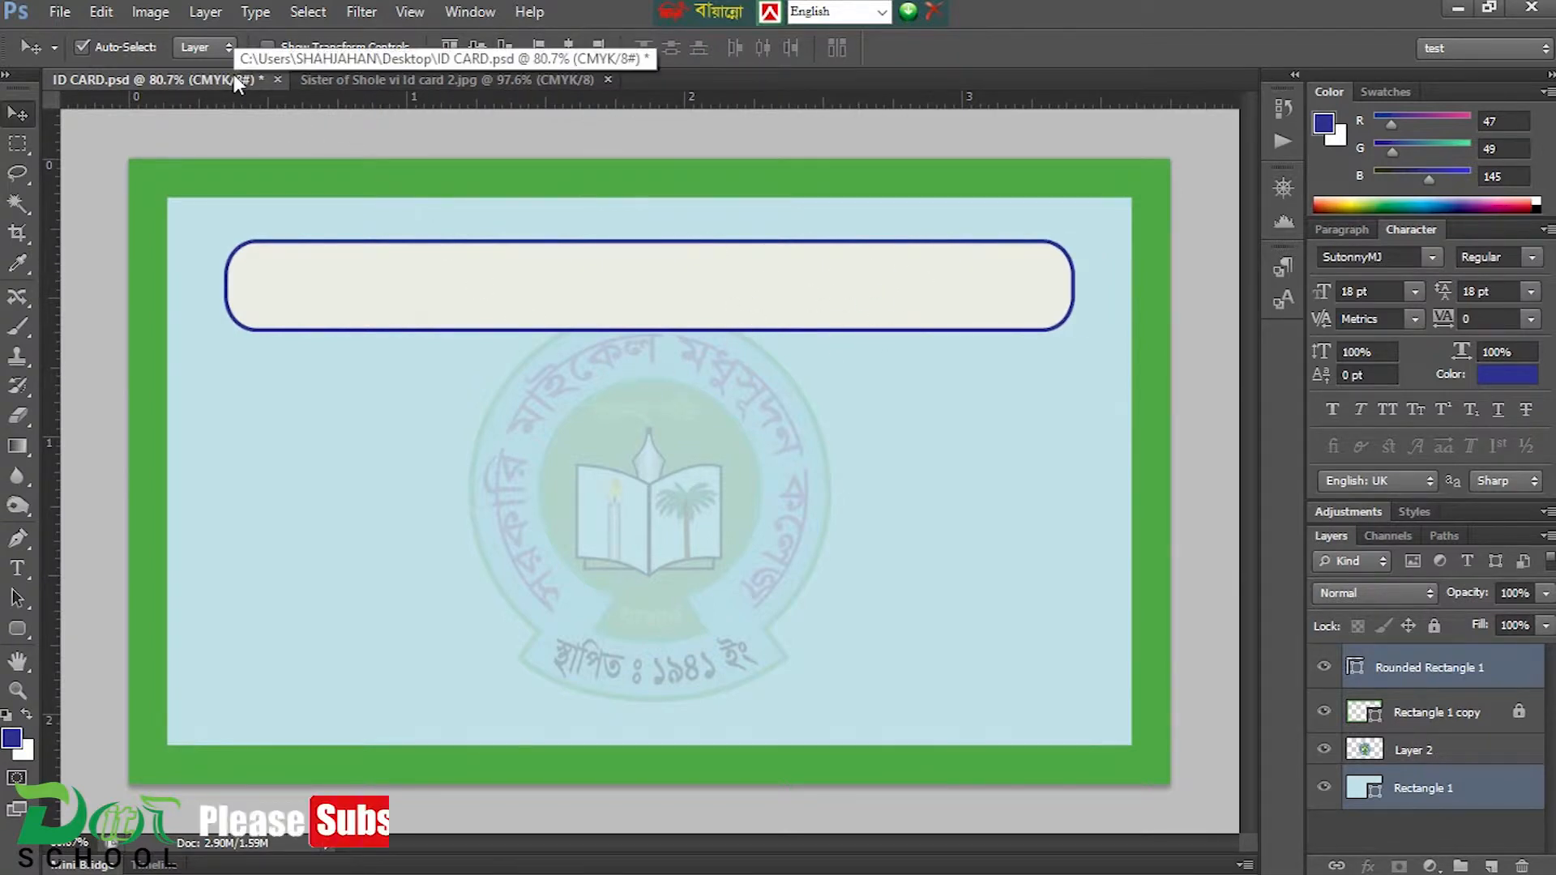
click(386, 79)
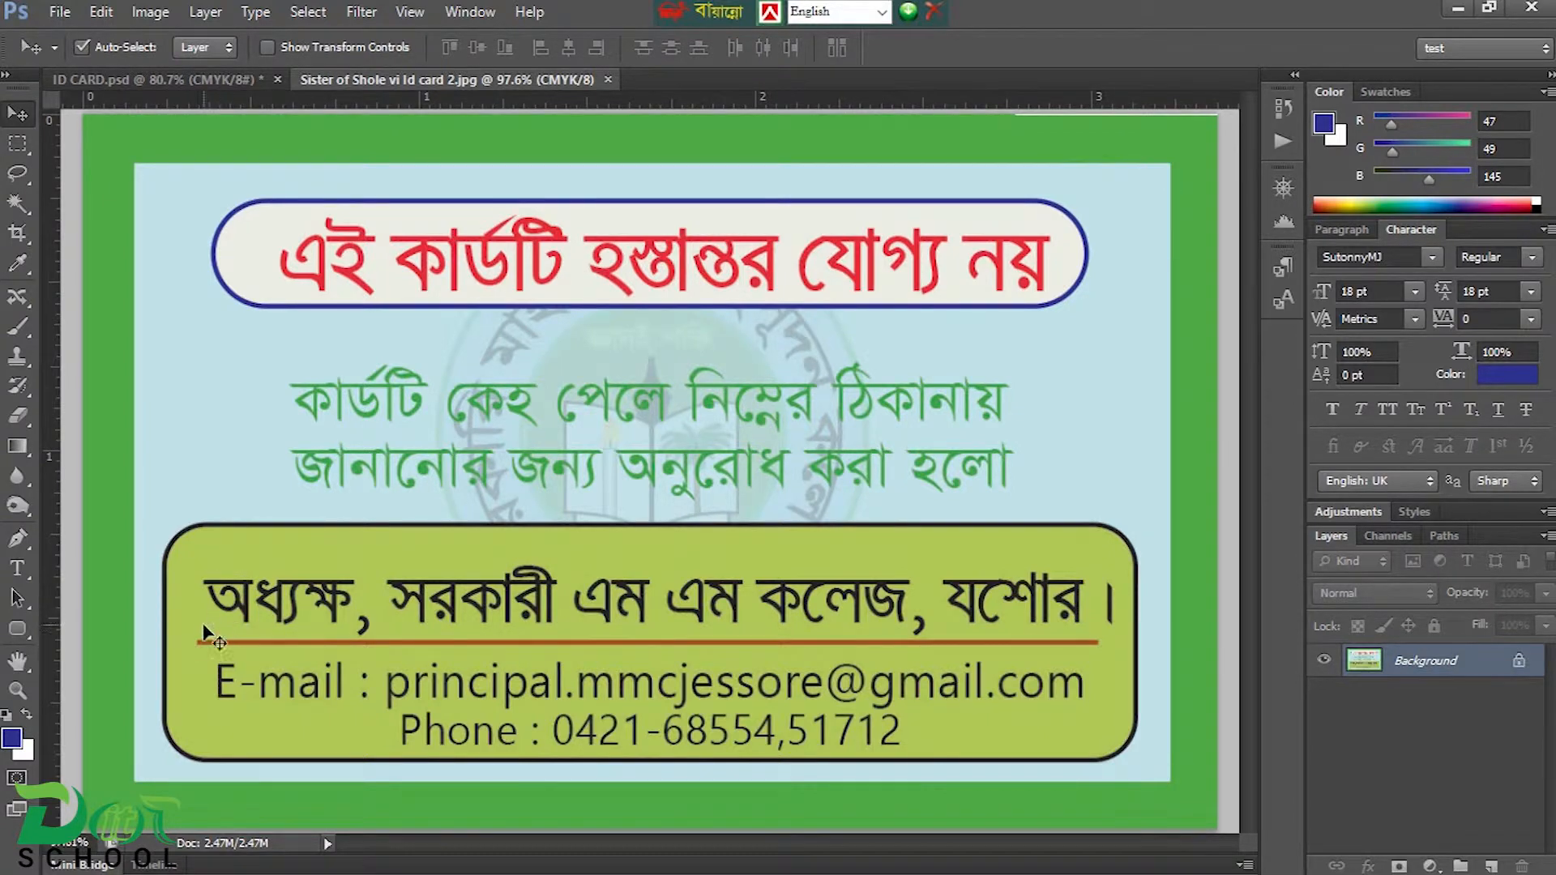
click(221, 75)
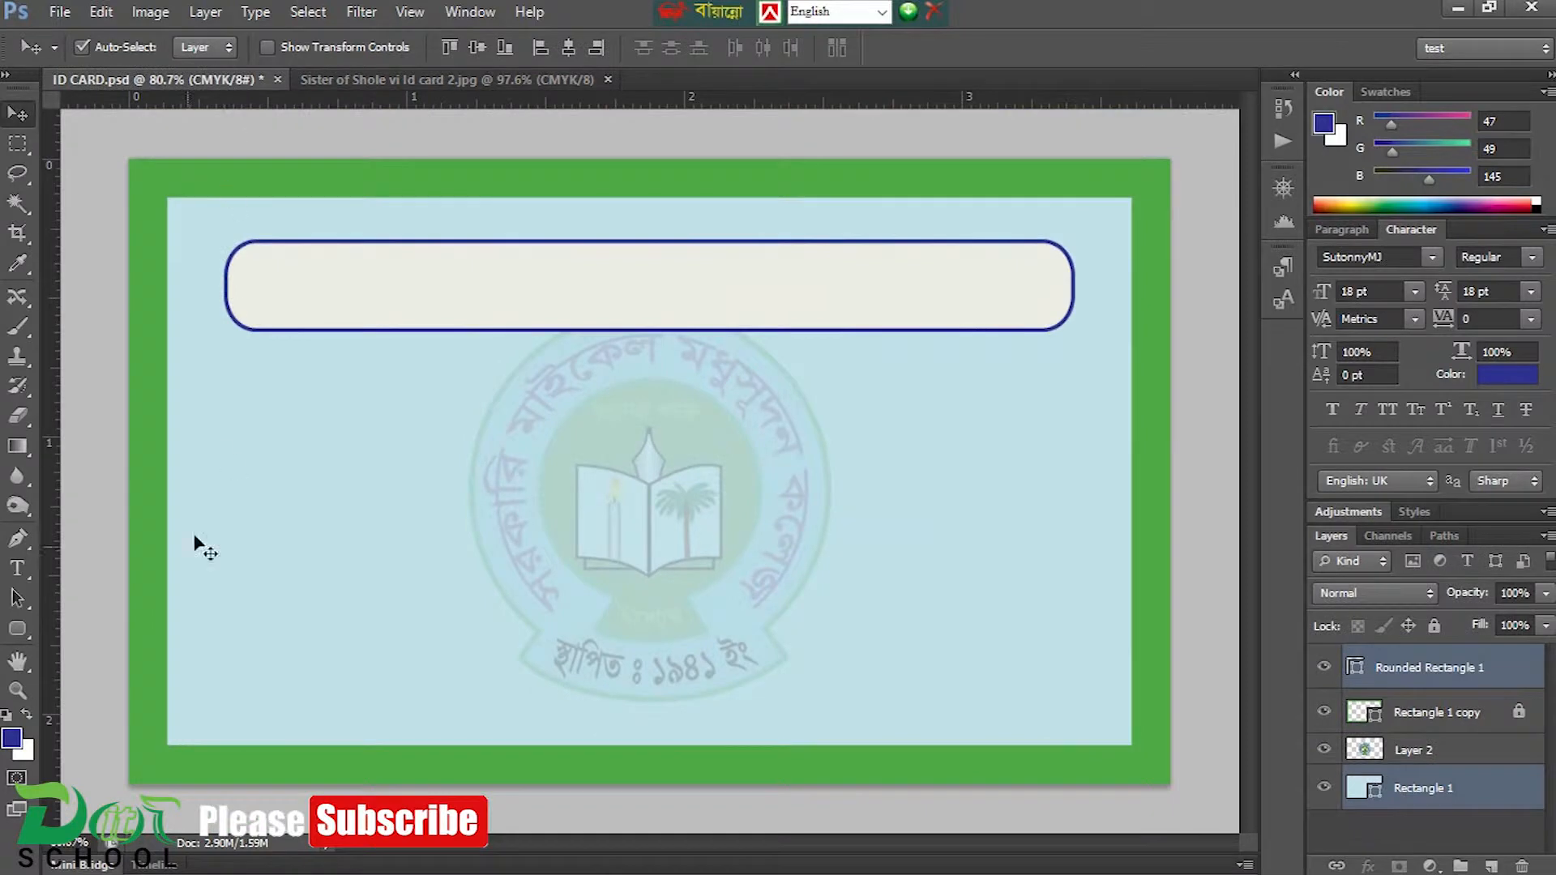
Step: Try a second rounded rectangle with a 15 px corner radius below the heading box, and delete it
click(19, 628)
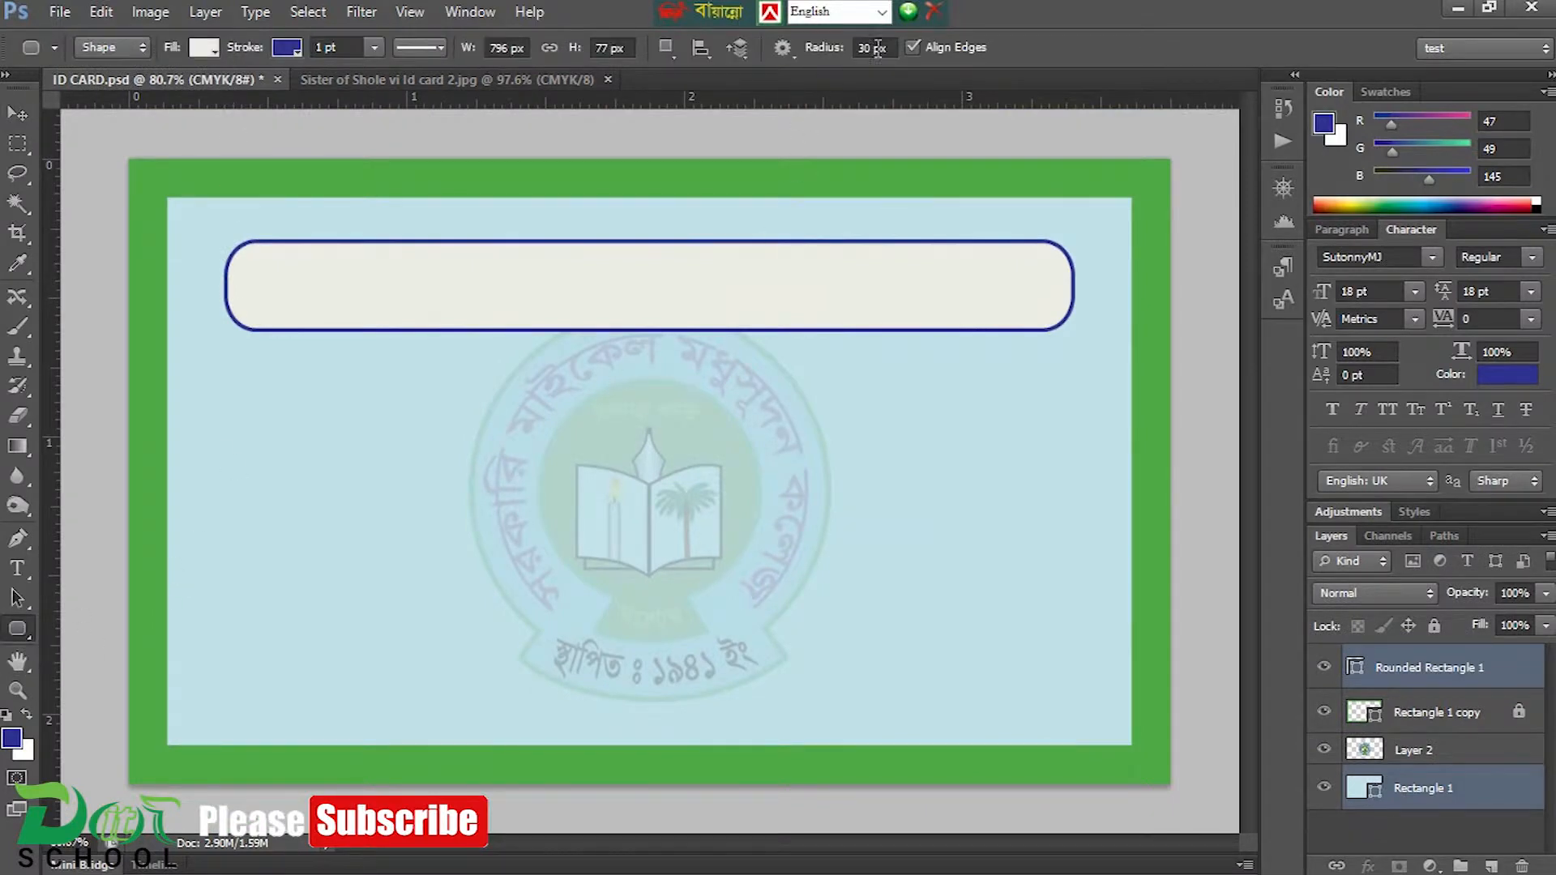
click(882, 47)
text(15)
key(Return)
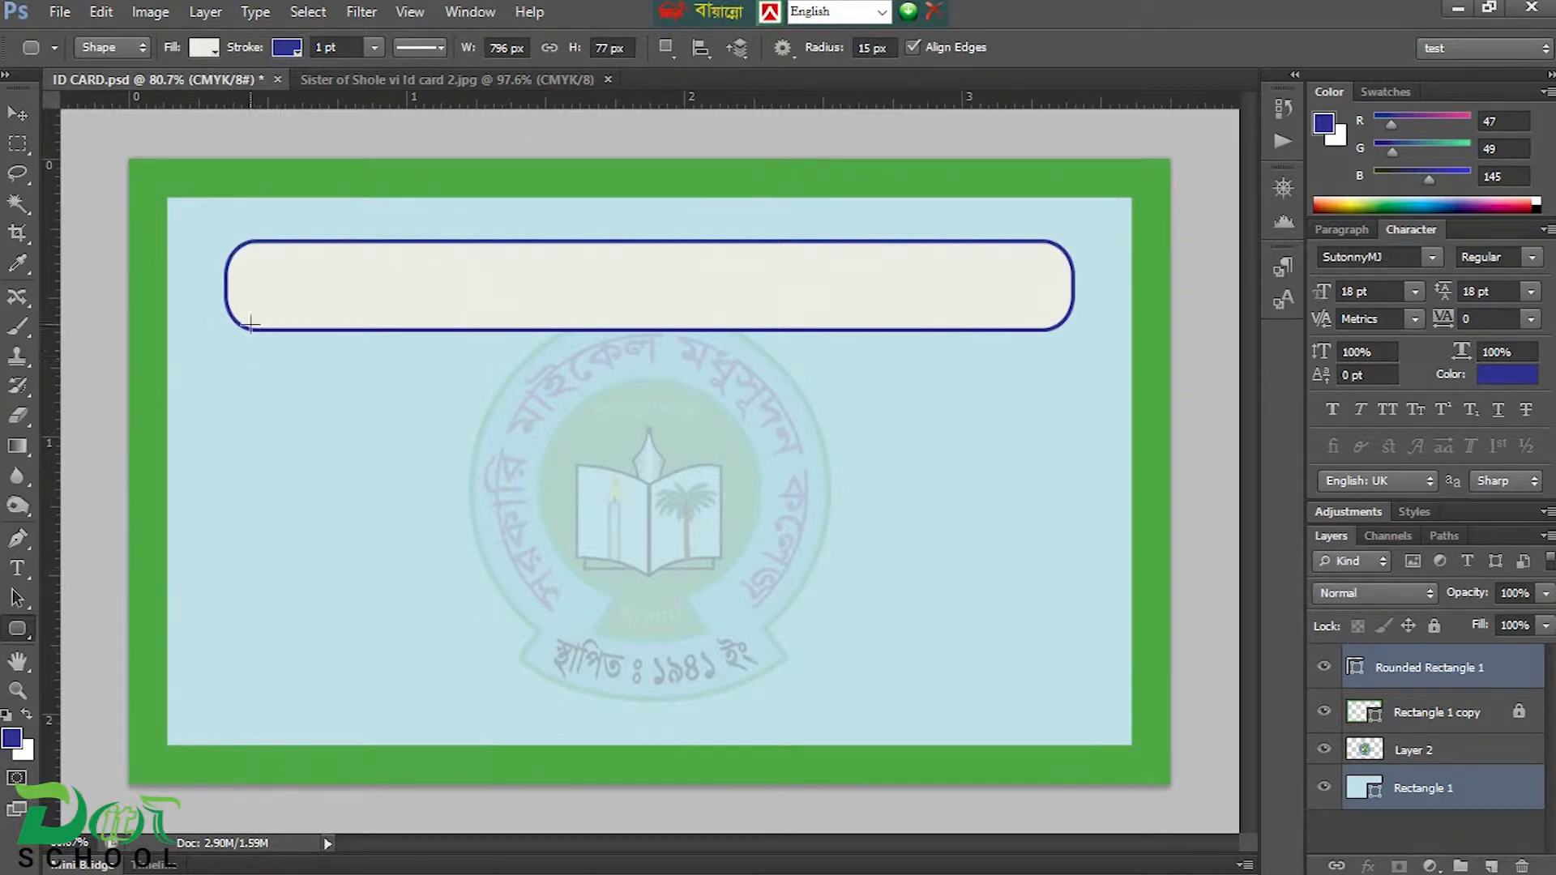
drag(229, 368, 1072, 656)
click(18, 113)
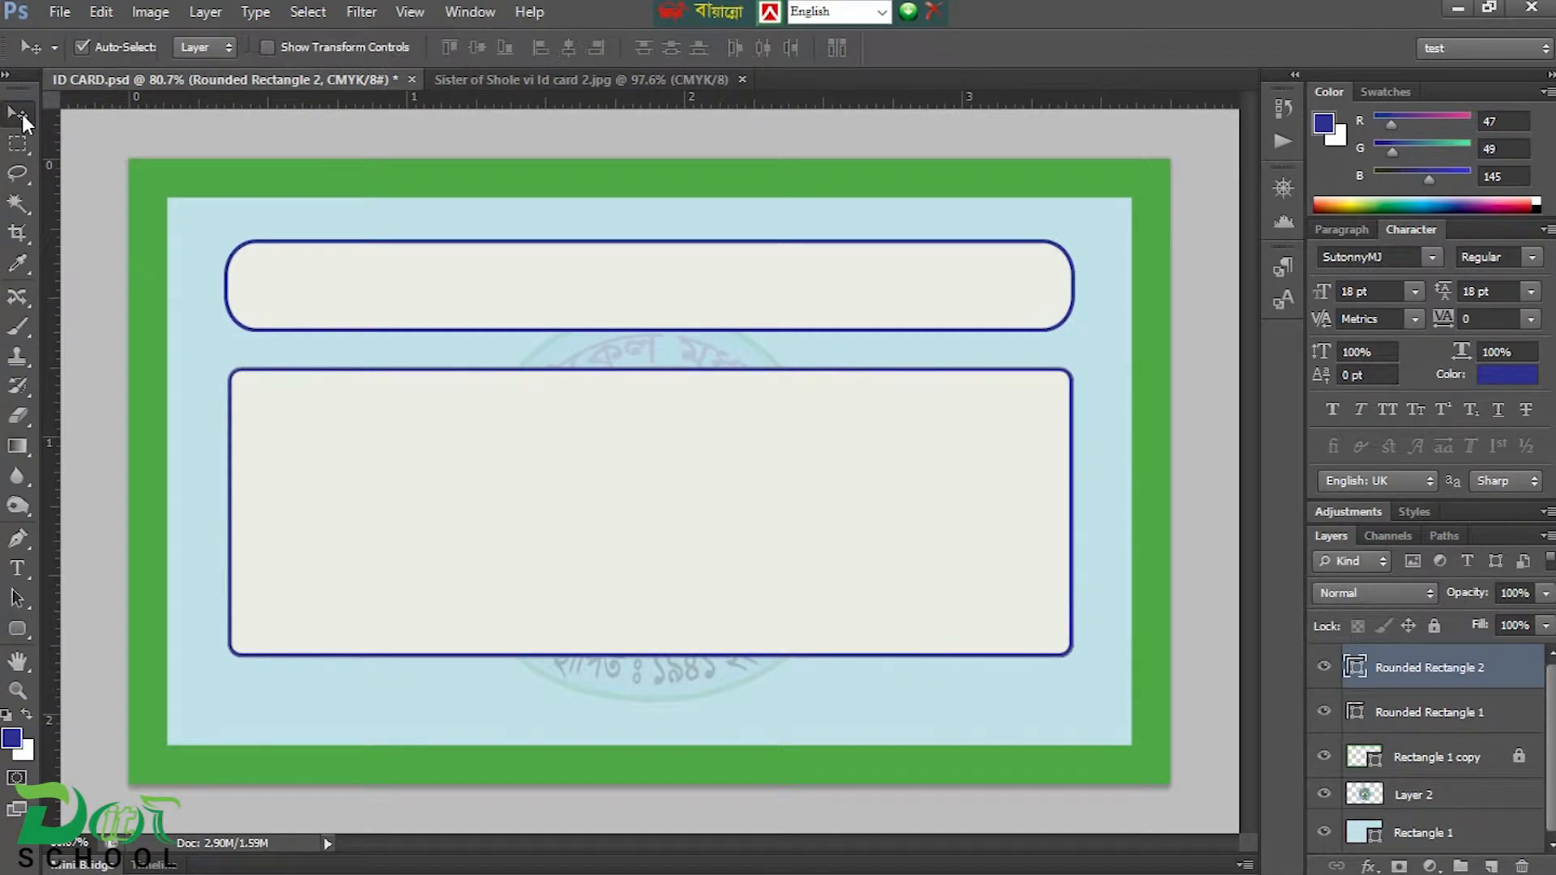
key(Delete)
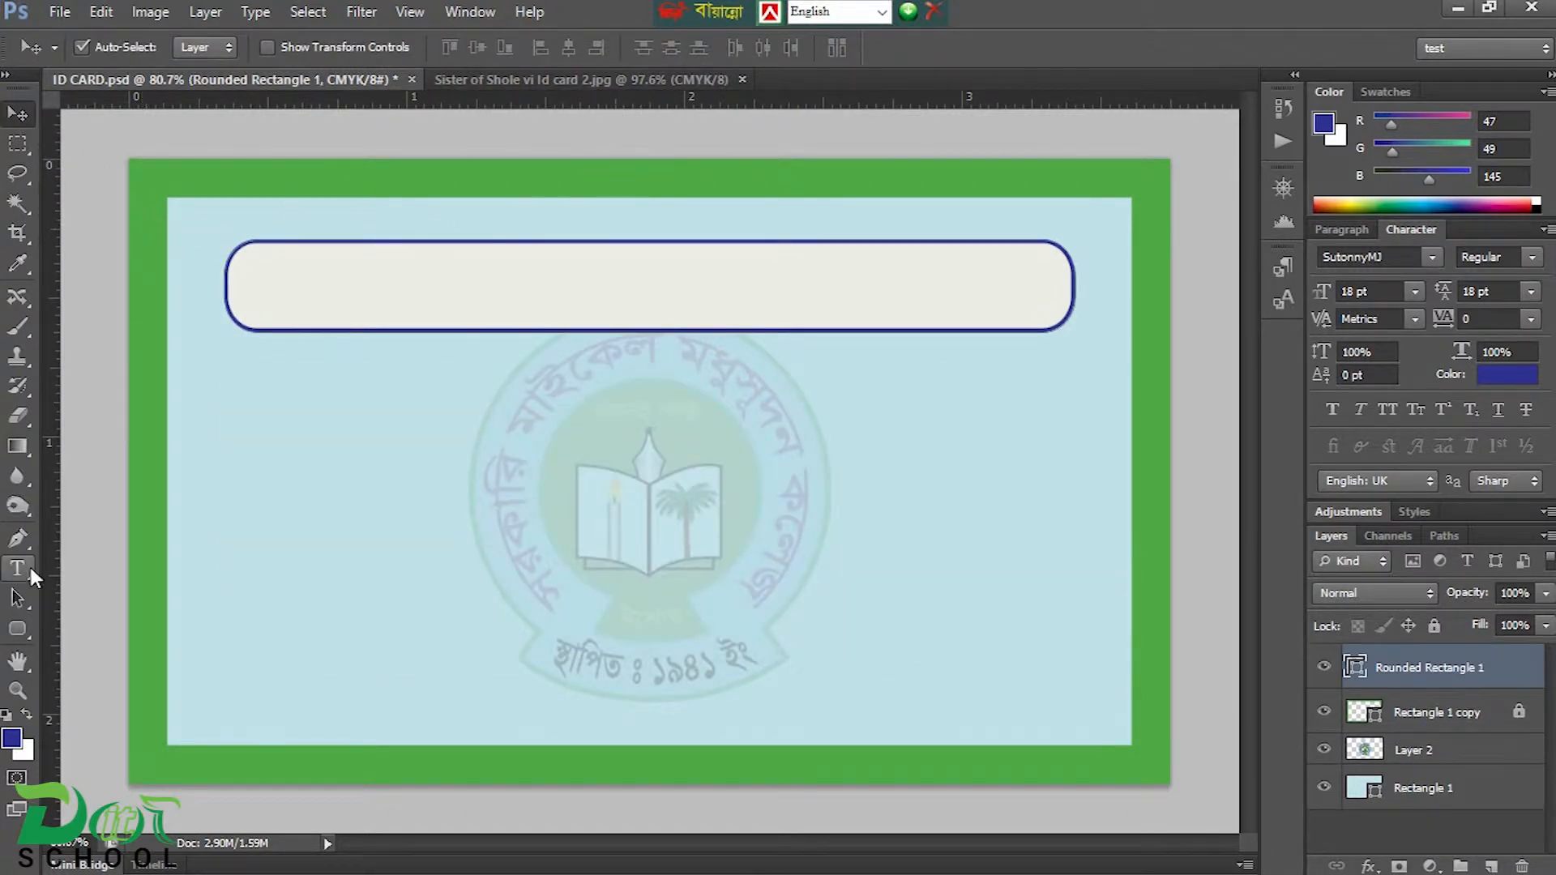
Step: Draw a rounded rectangle with a 20 px corner radius, about 901 × 234 px, in the card's lower half
click(18, 629)
click(873, 47)
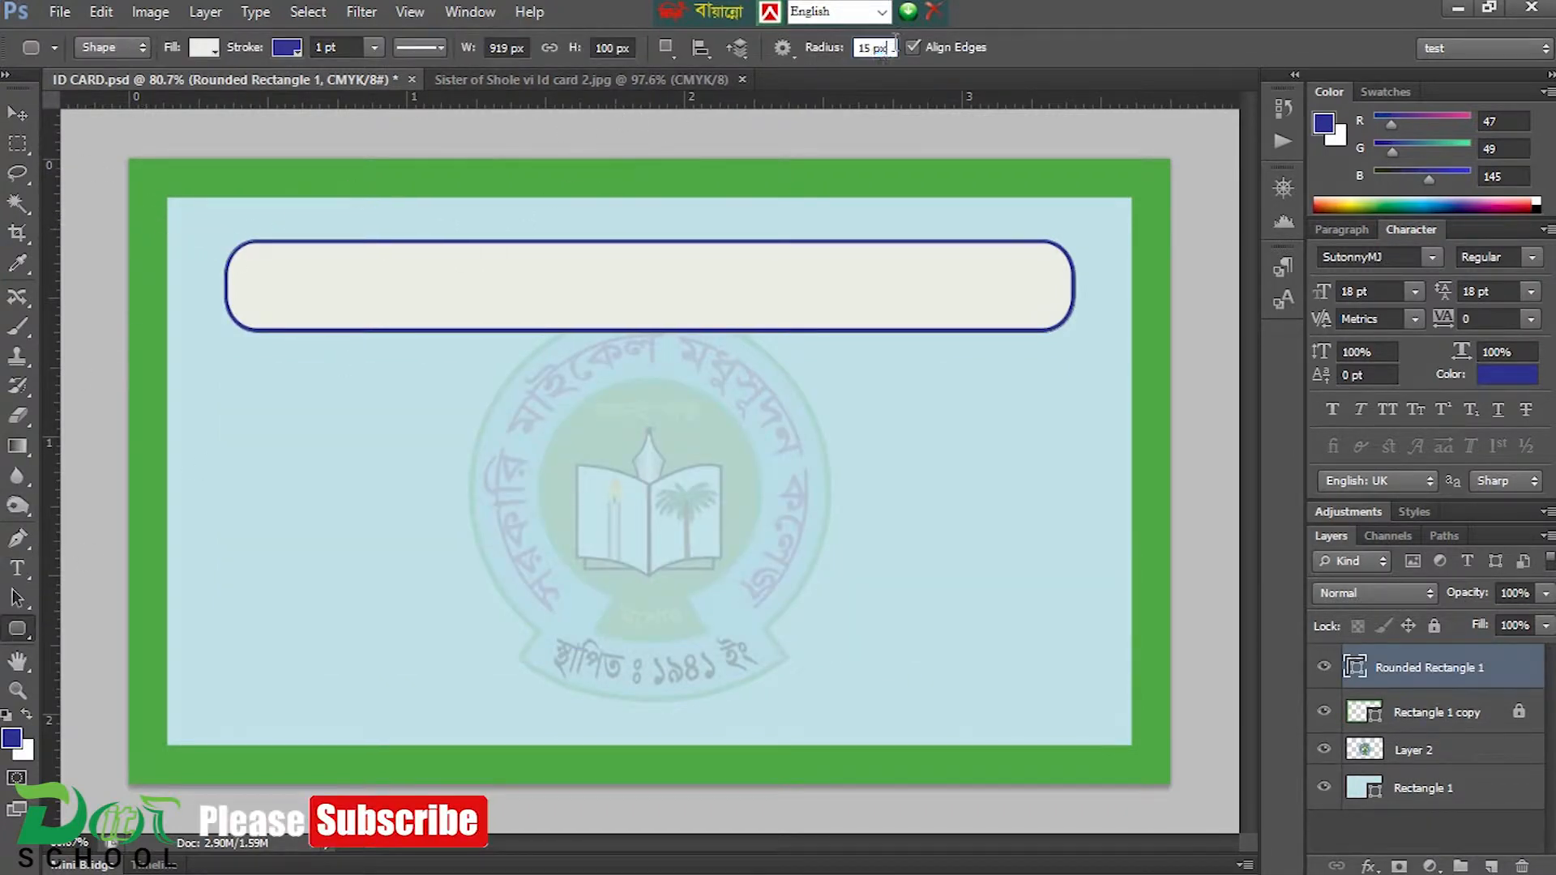
text(20)
key(Return)
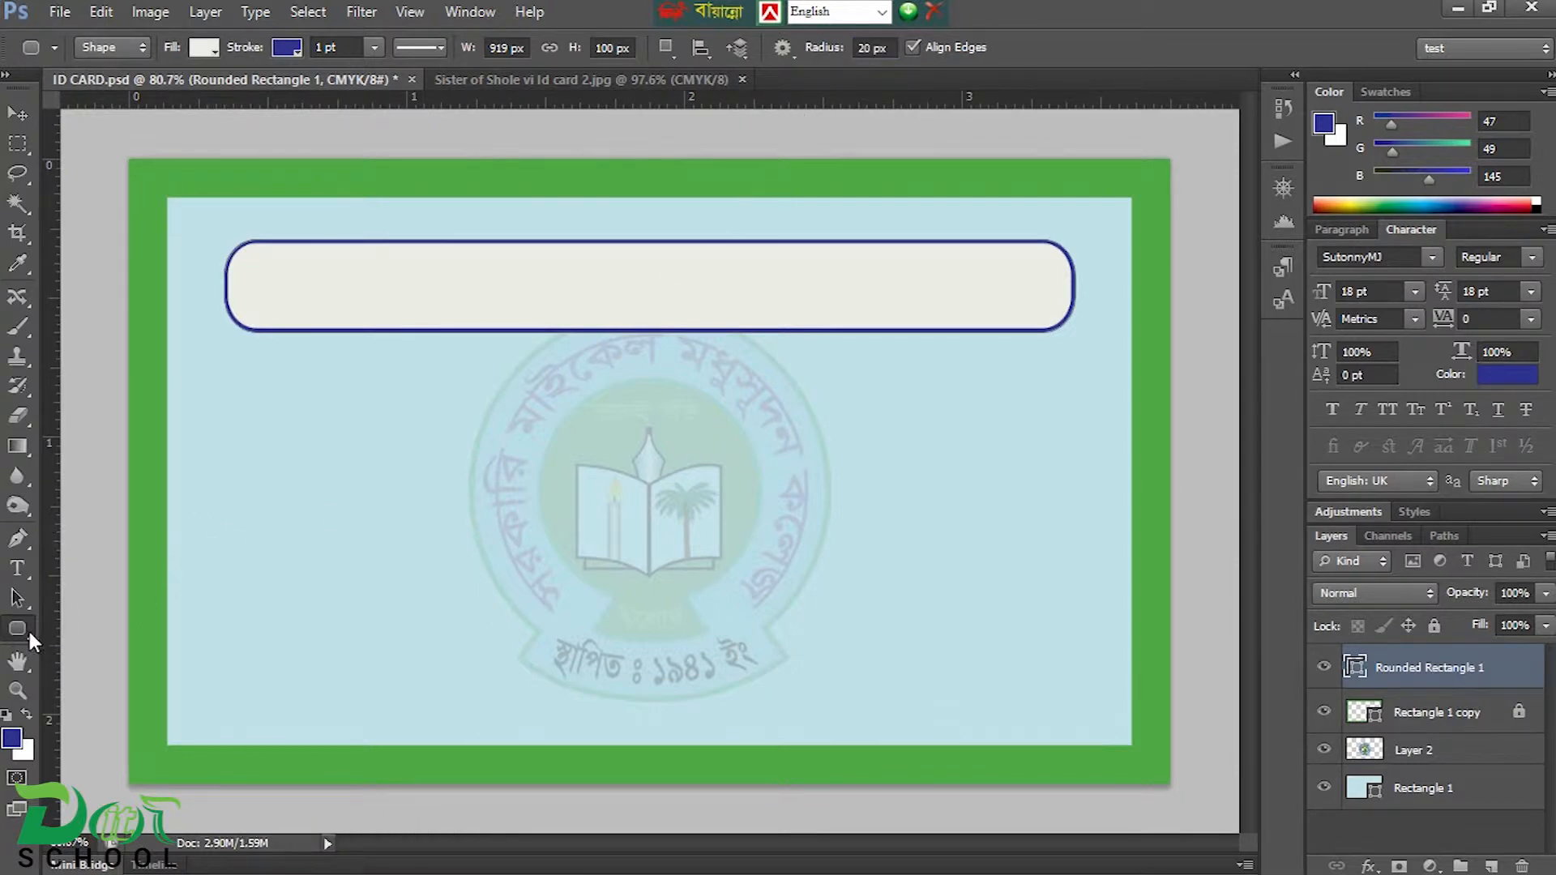
drag(233, 467, 1065, 682)
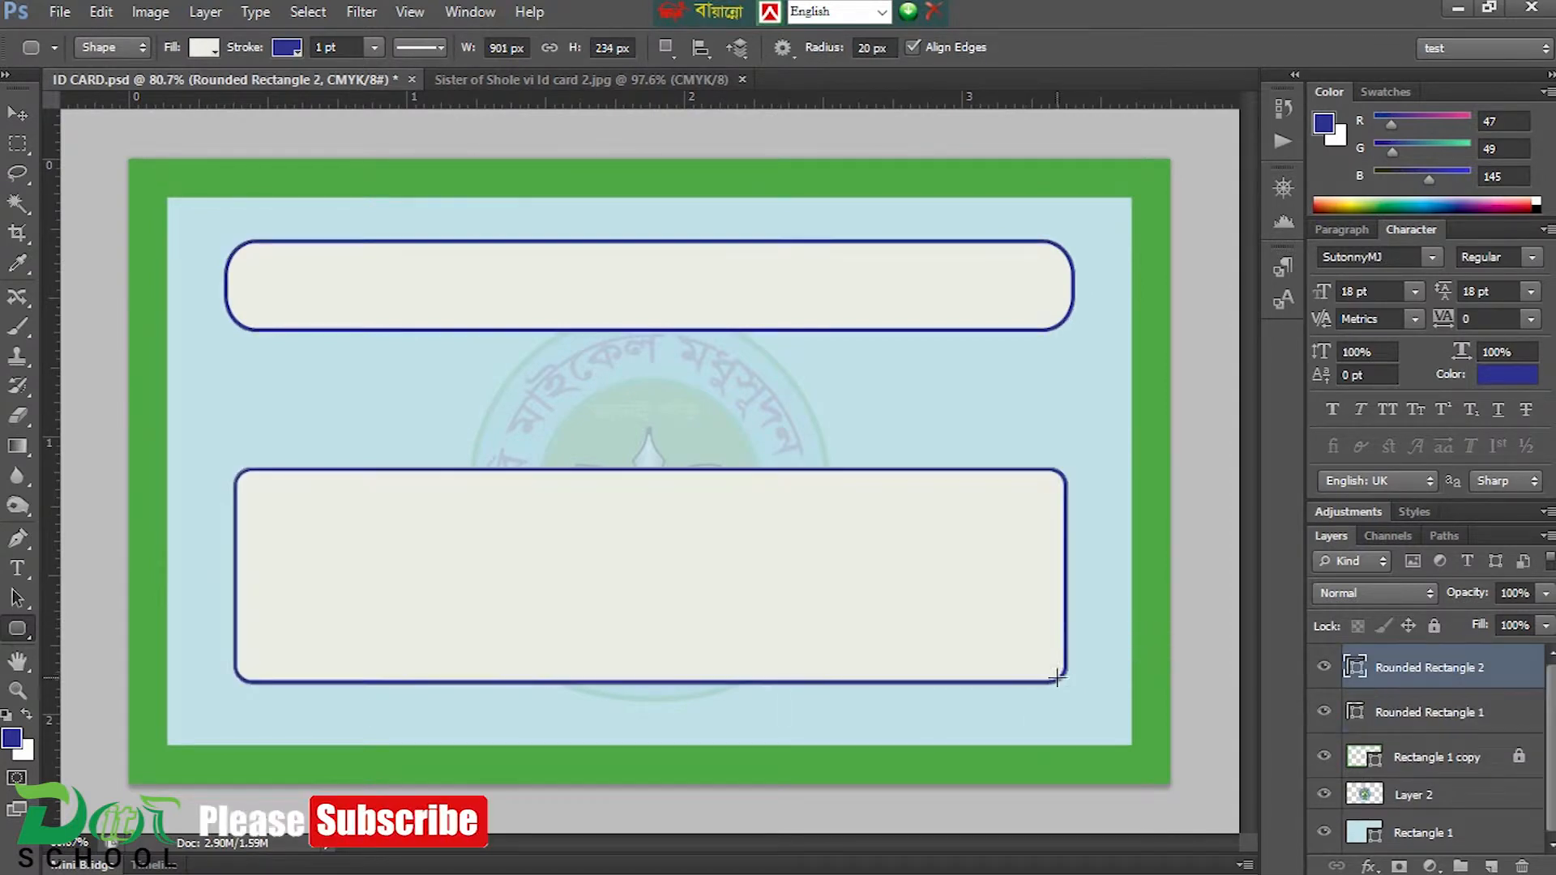
Step: Compare with the reference JPG and move the lower rounded rectangle slightly down towards the card's bottom border
click(541, 81)
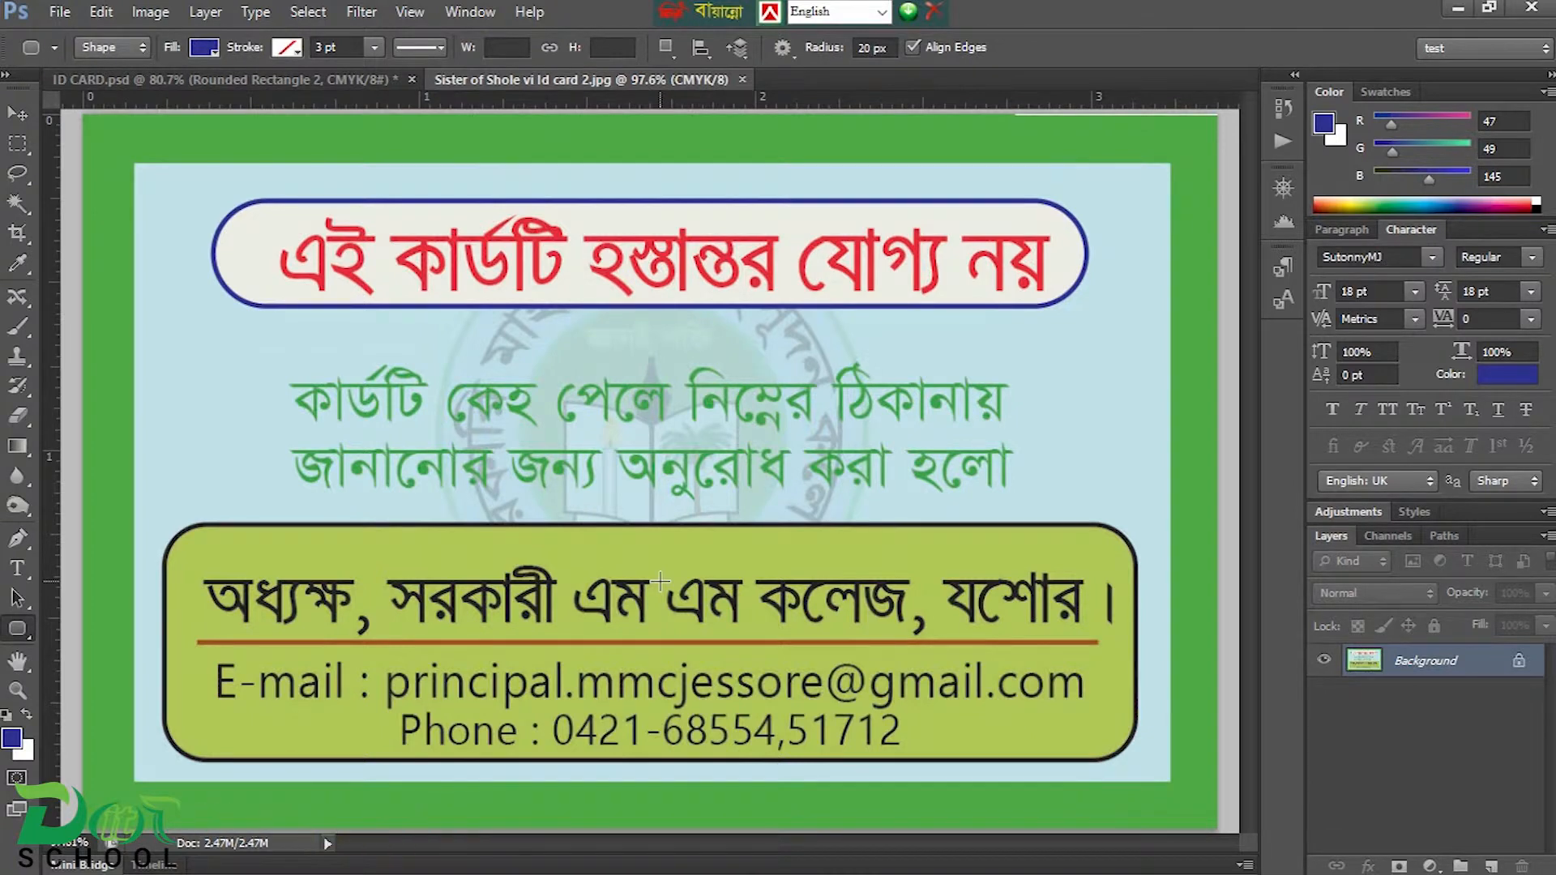
click(286, 73)
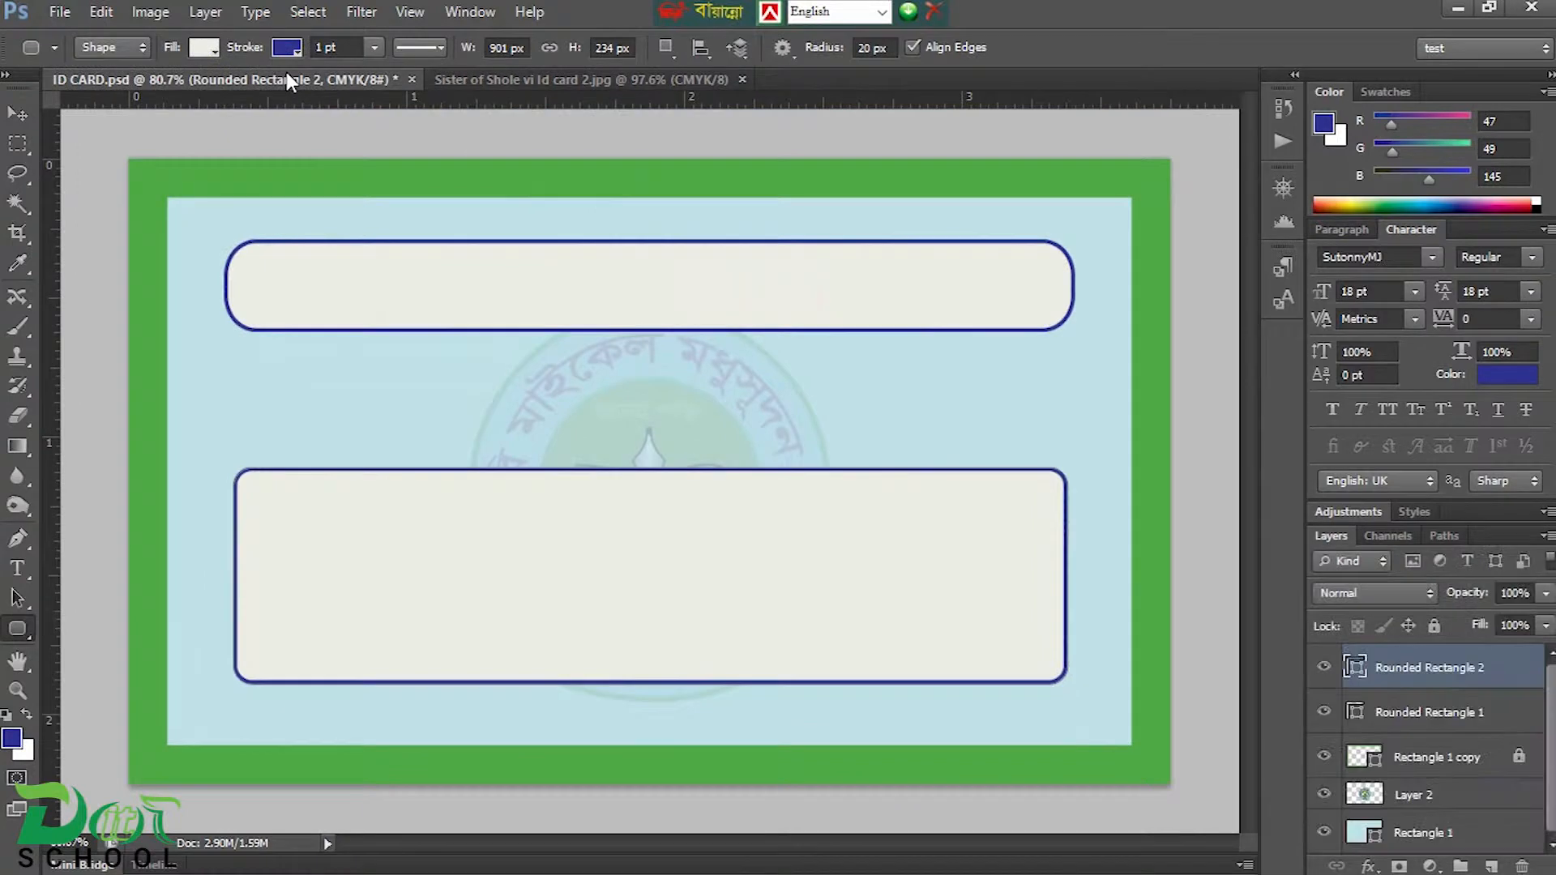
click(580, 81)
click(347, 79)
click(18, 113)
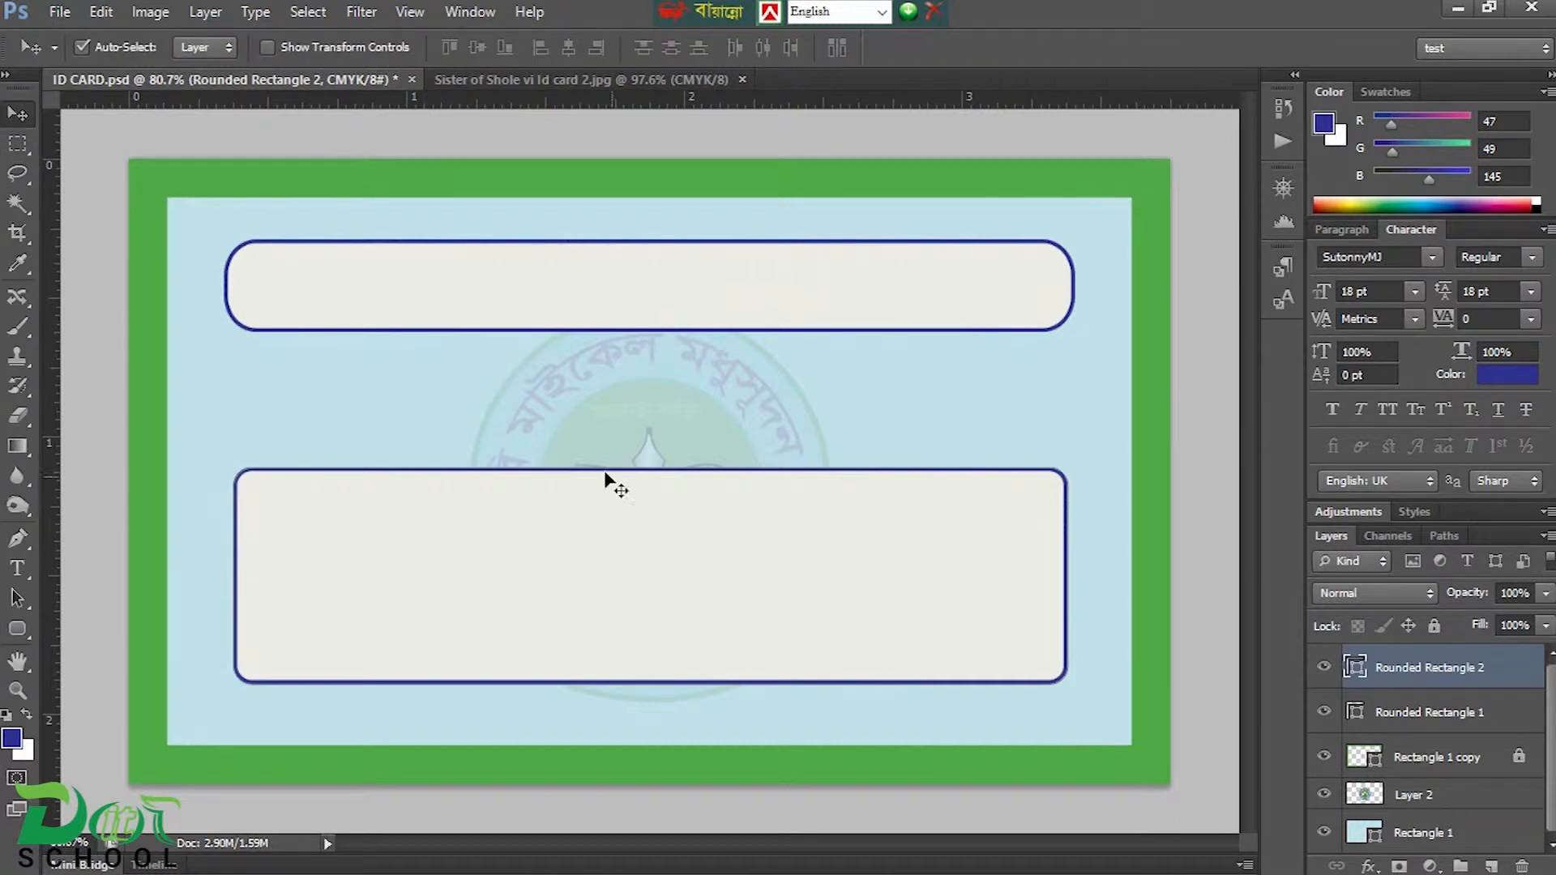
drag(680, 493, 679, 505)
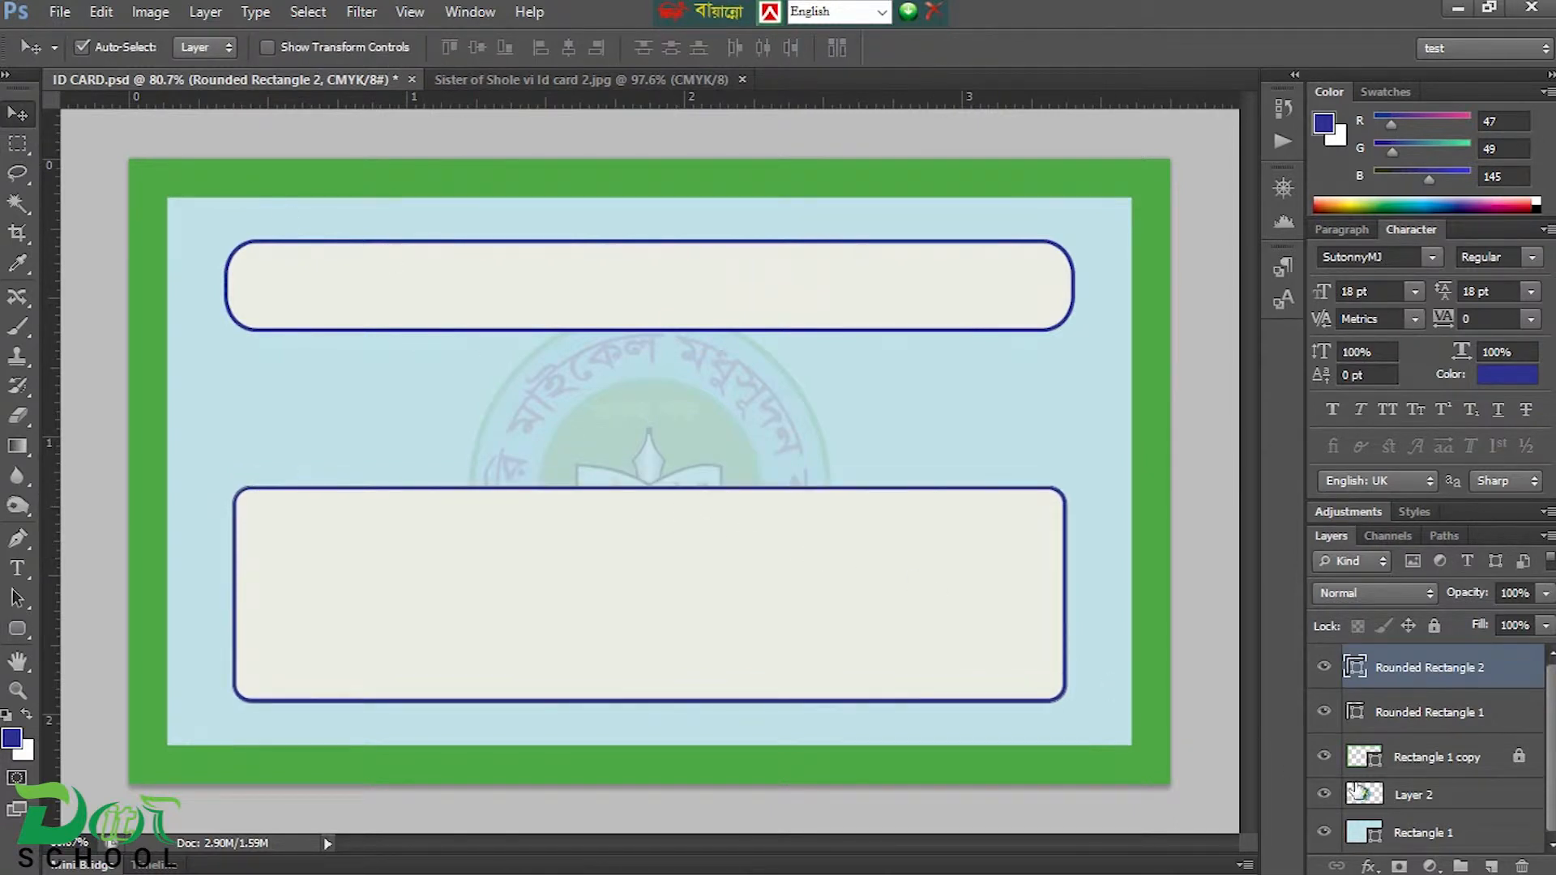
Step: Select the lower rounded rectangle together with the light-blue Rectangle 1 layer, and check the reference JPG again
ctrl+click(1454, 834)
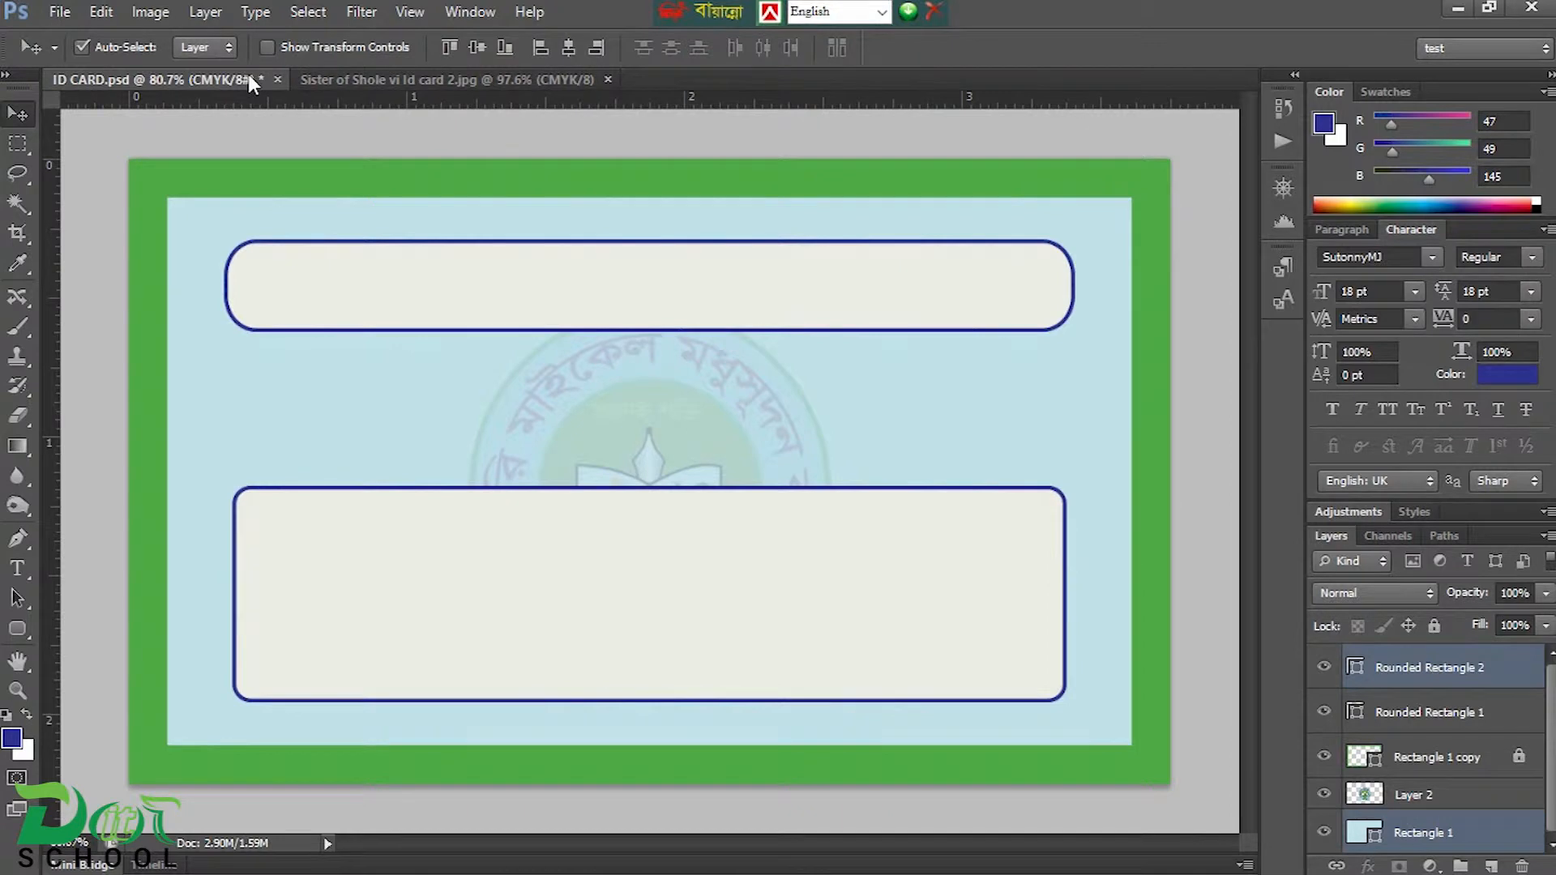
click(316, 79)
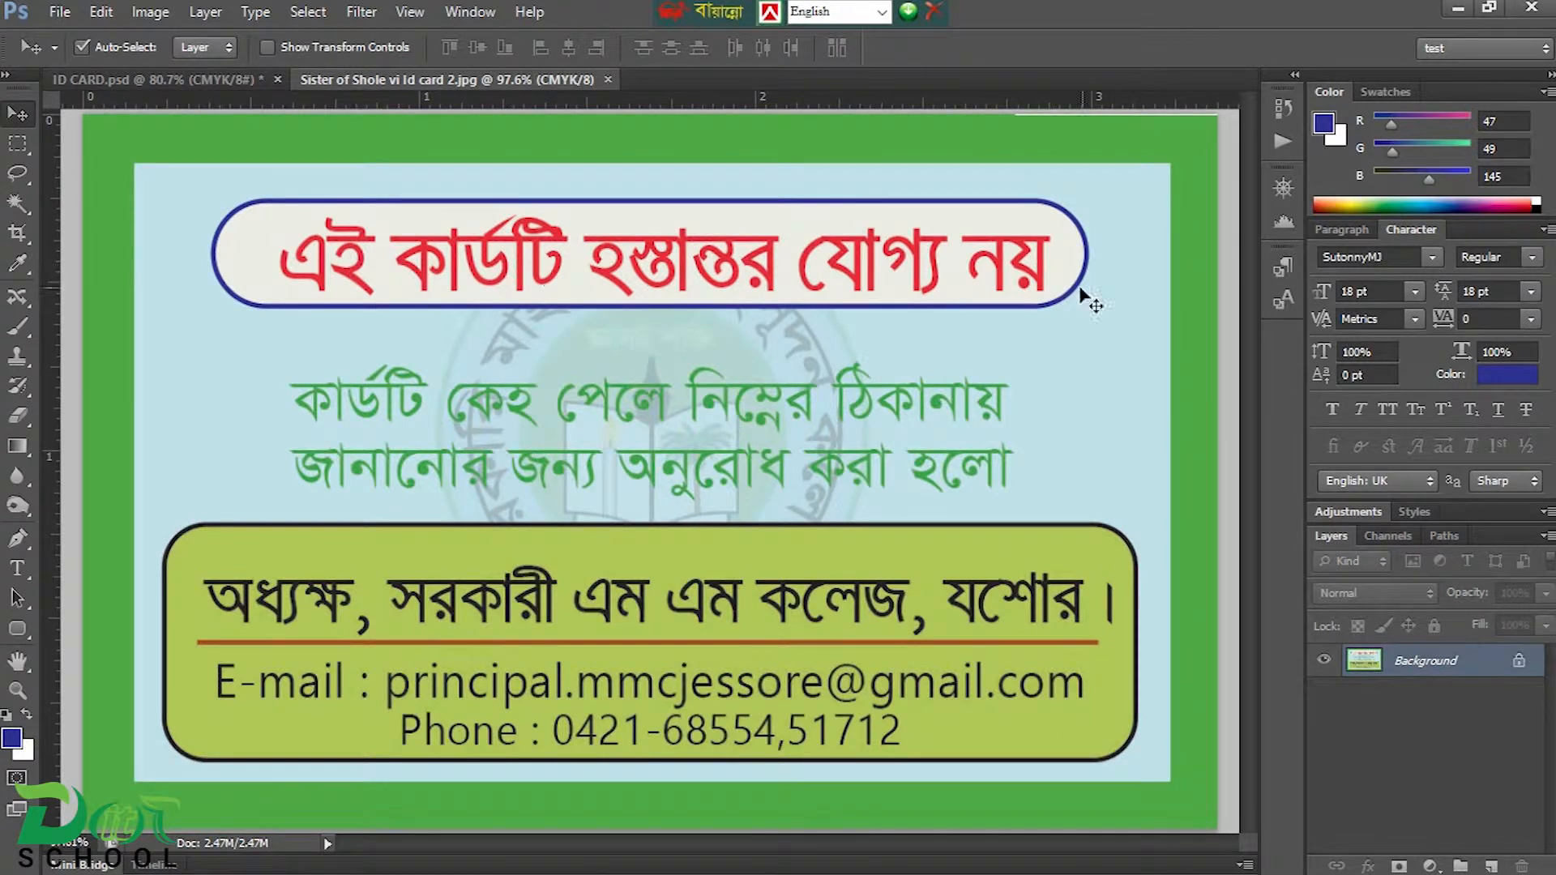
click(176, 81)
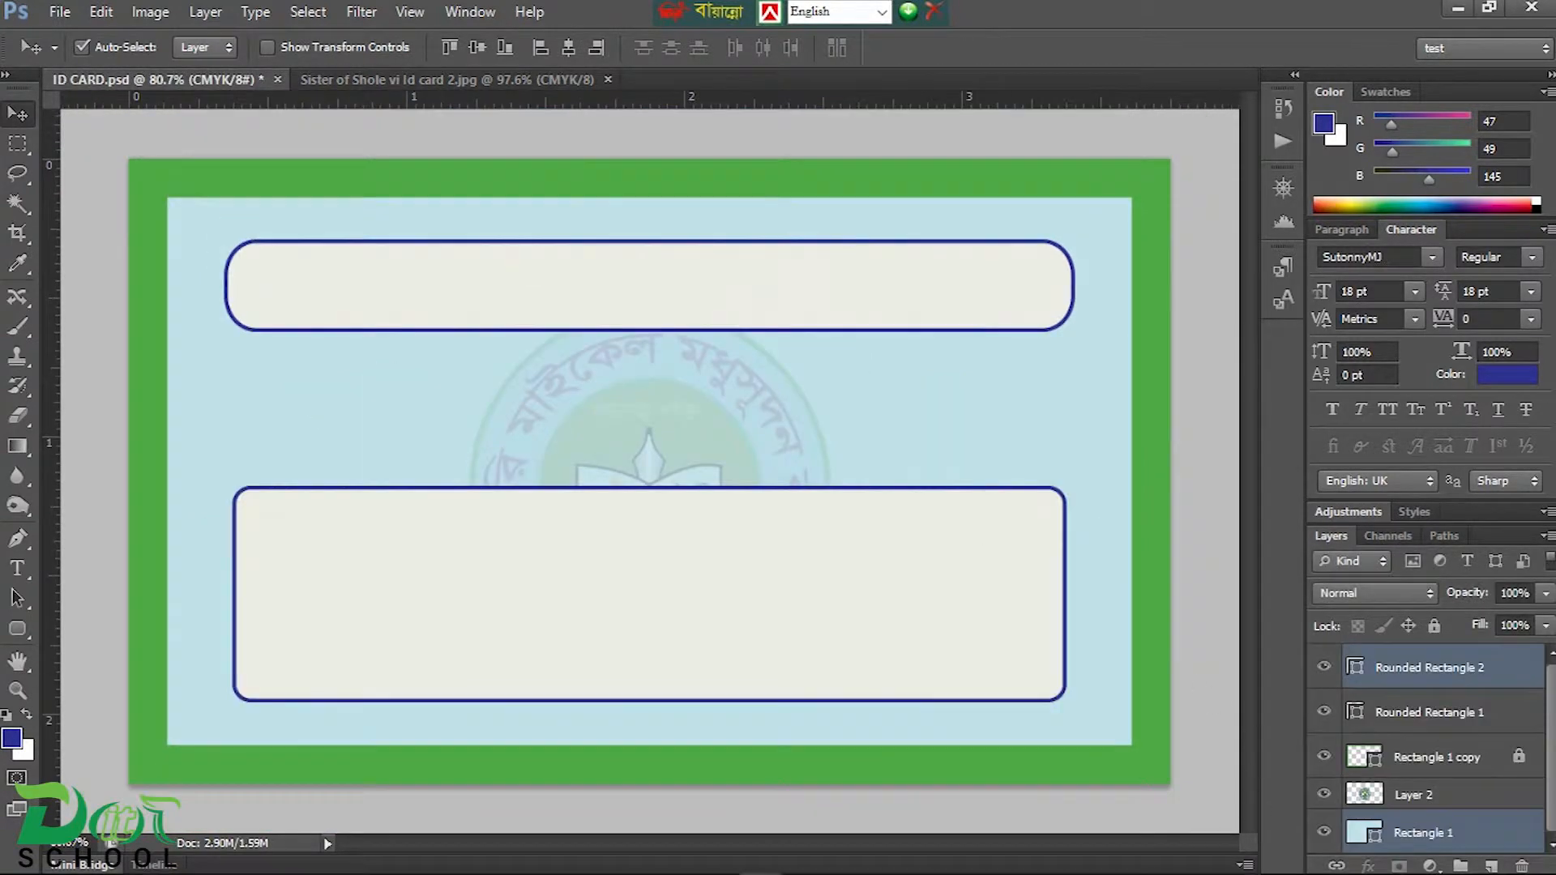
Step: Switch to text.docx in Word, copy the line "এই কার্ডটি হস্তান্তর যোগ্য নয়", and minimize the document
click(633, 861)
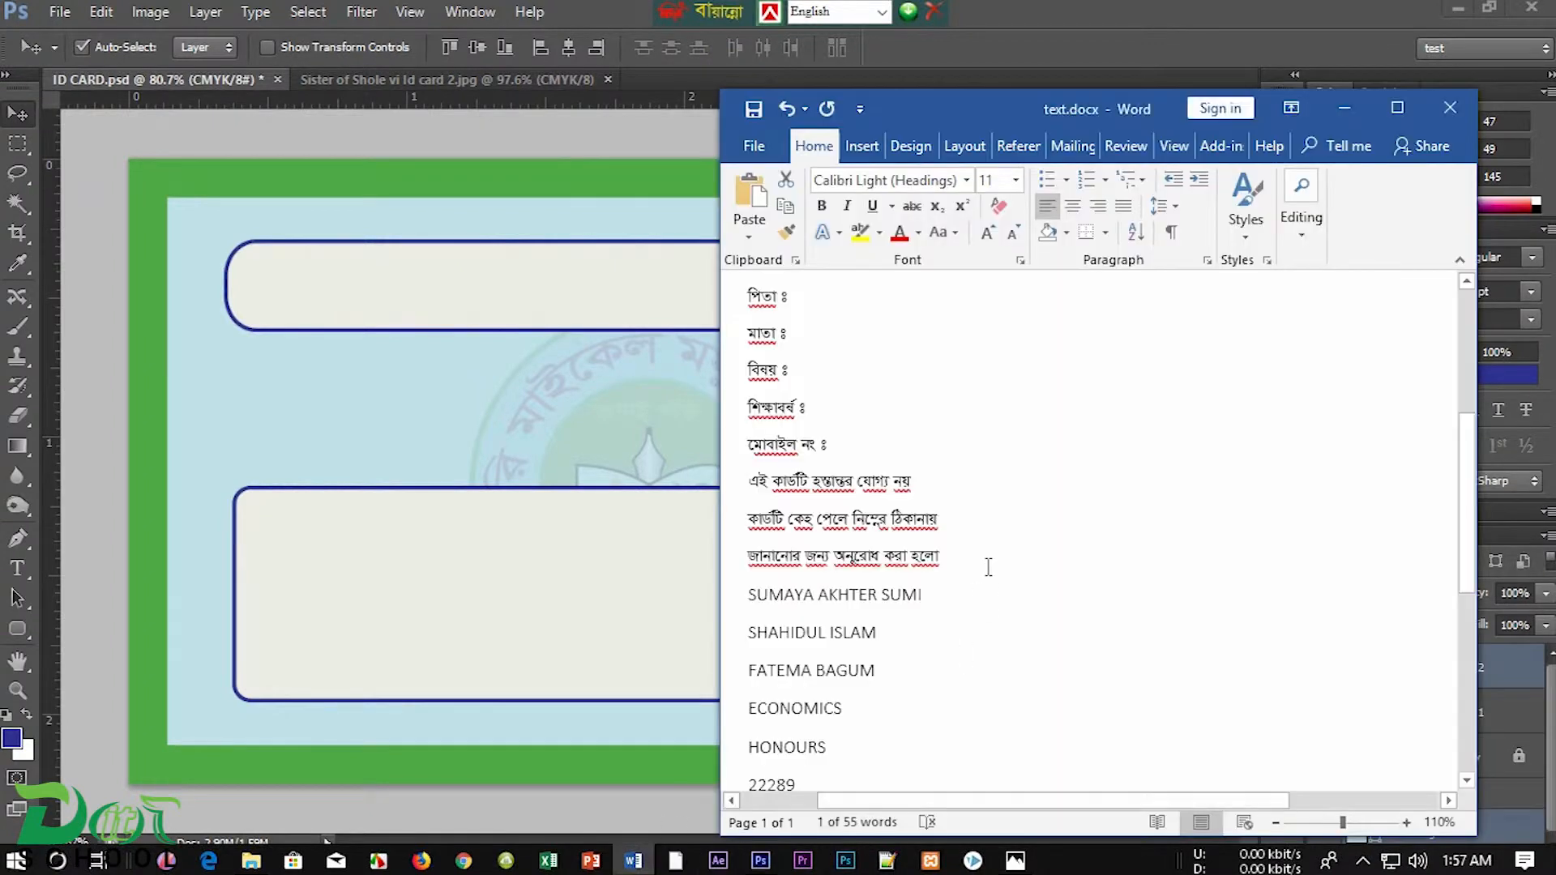
drag(921, 482, 746, 481)
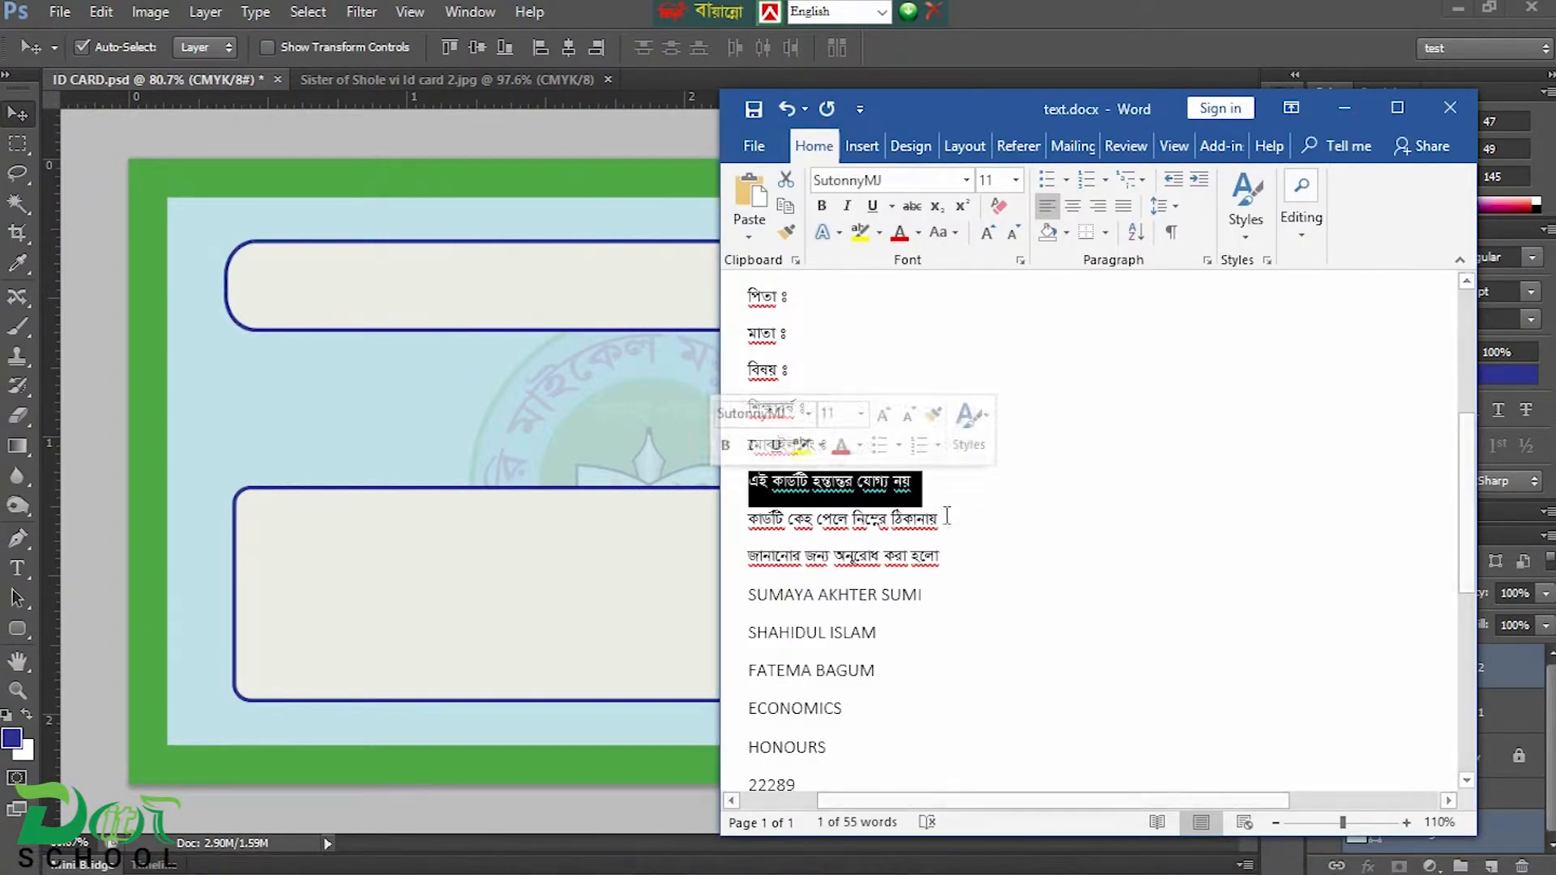
click(1347, 110)
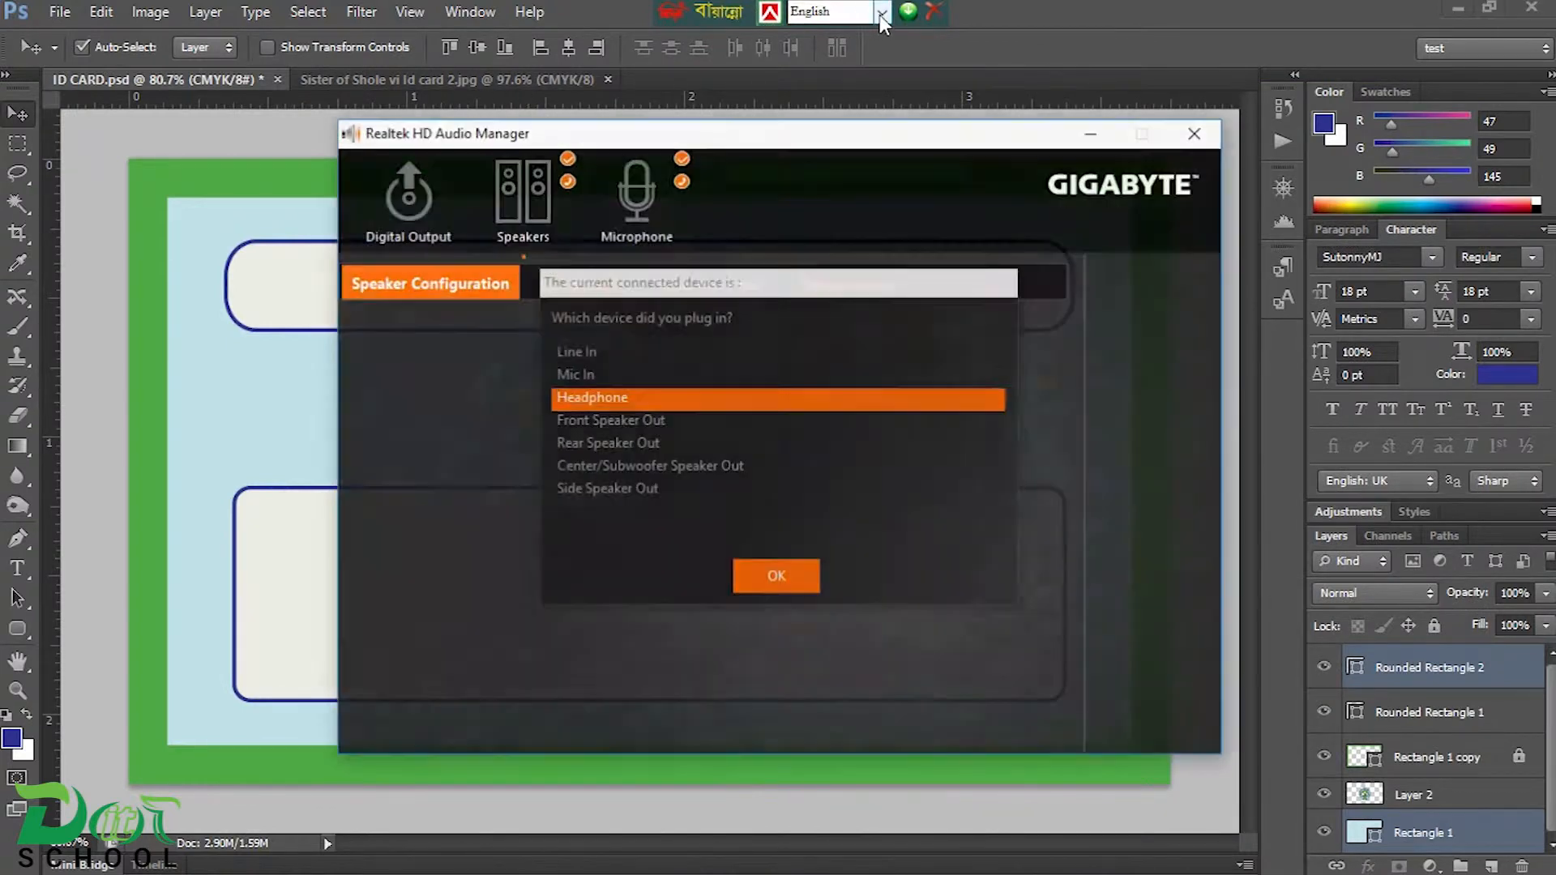
Step: Dismiss the audio manager window and switch the Bangla keyboard layout from English to Bijoy Classic
click(881, 12)
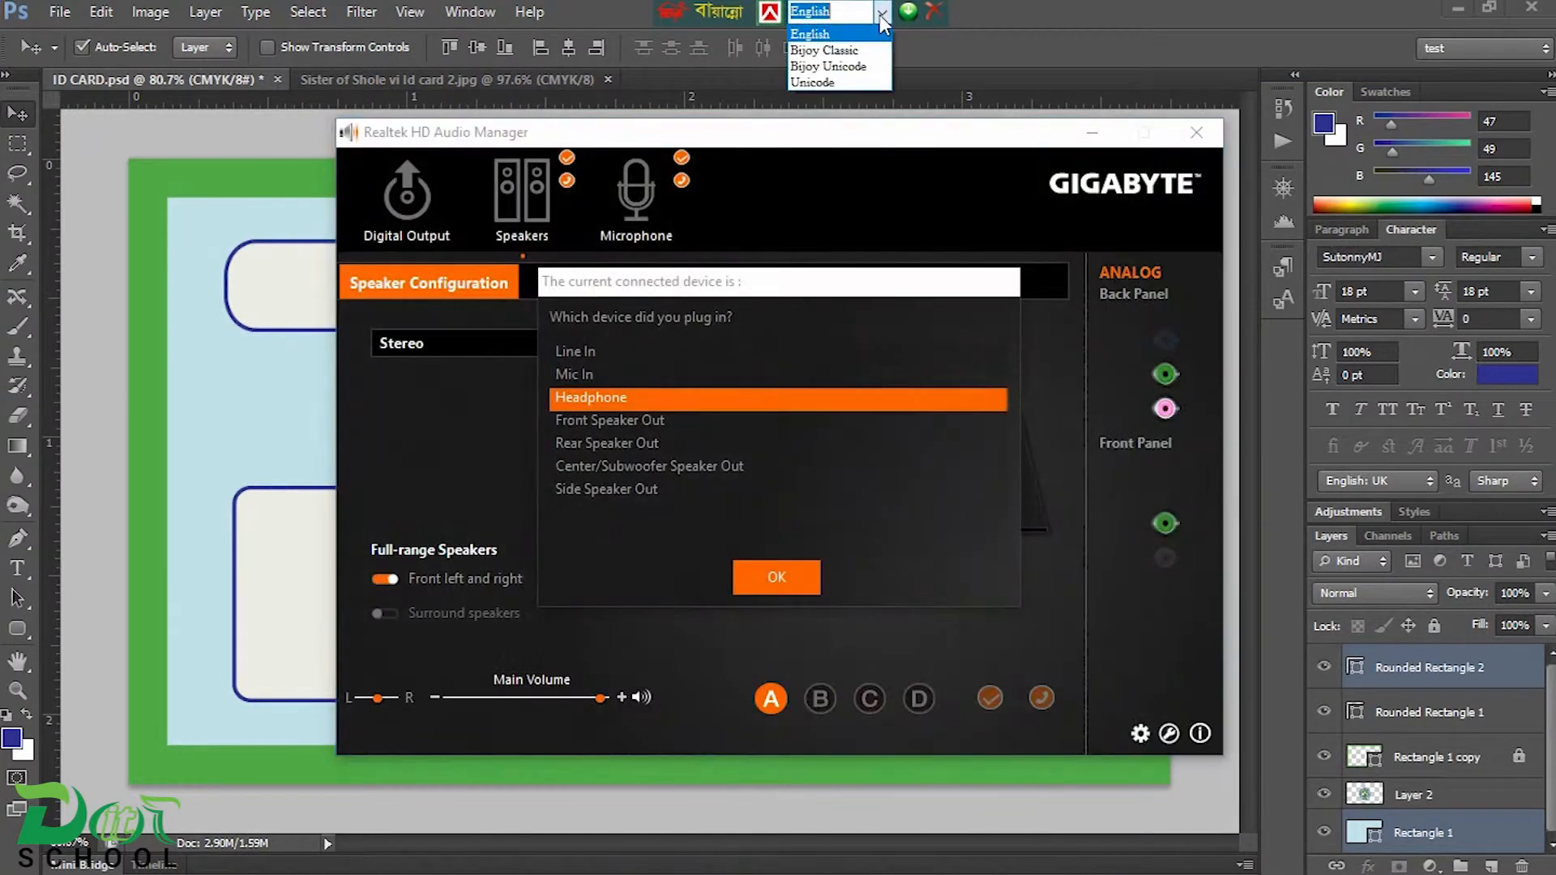
click(1195, 132)
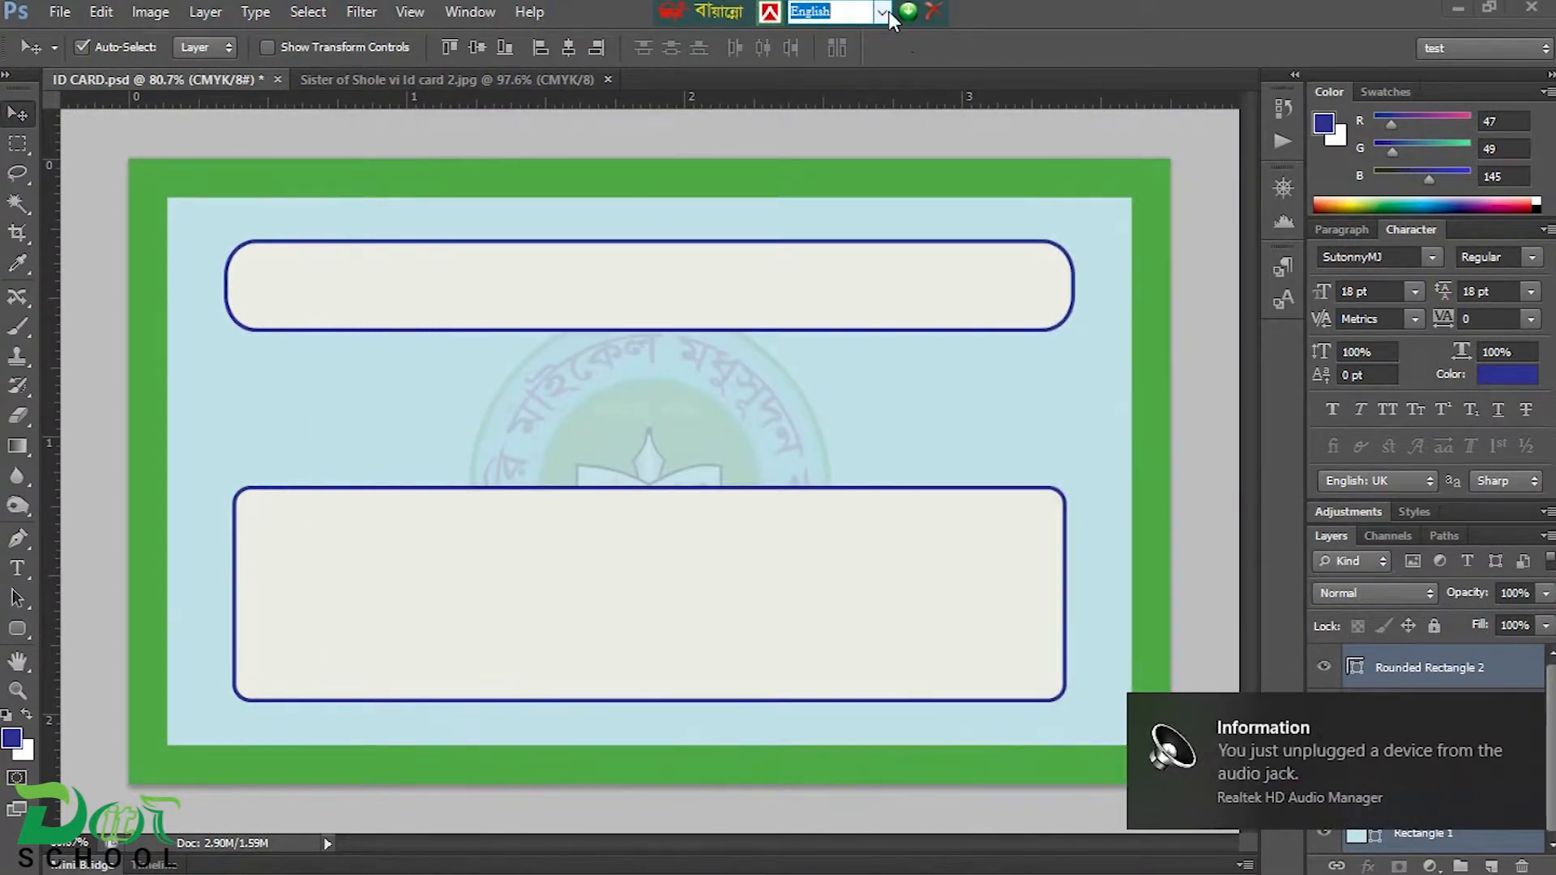
click(886, 11)
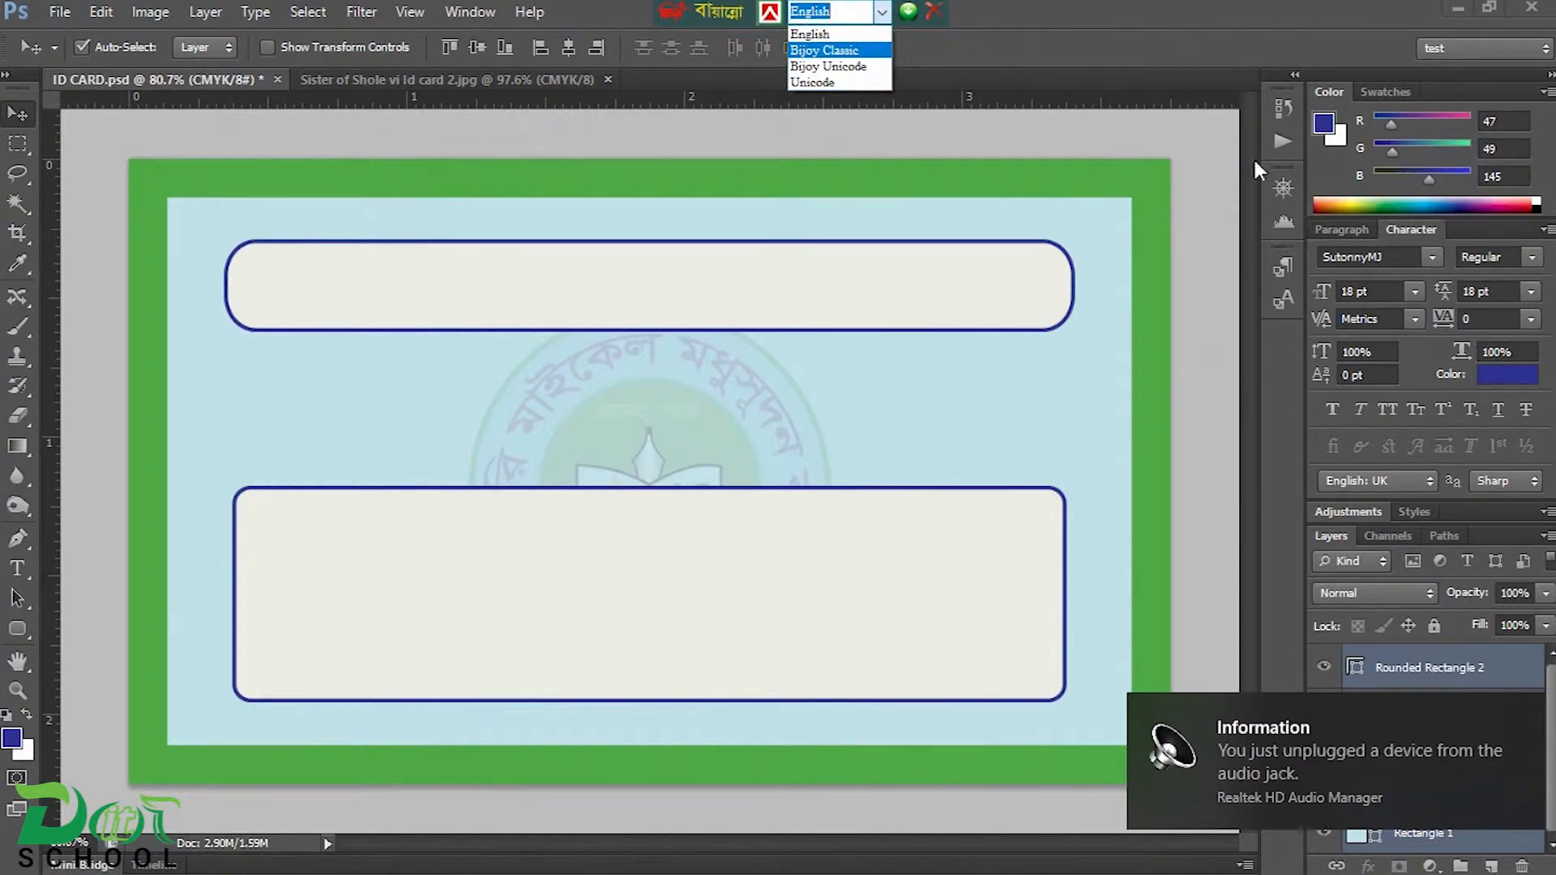
click(1060, 28)
click(1392, 256)
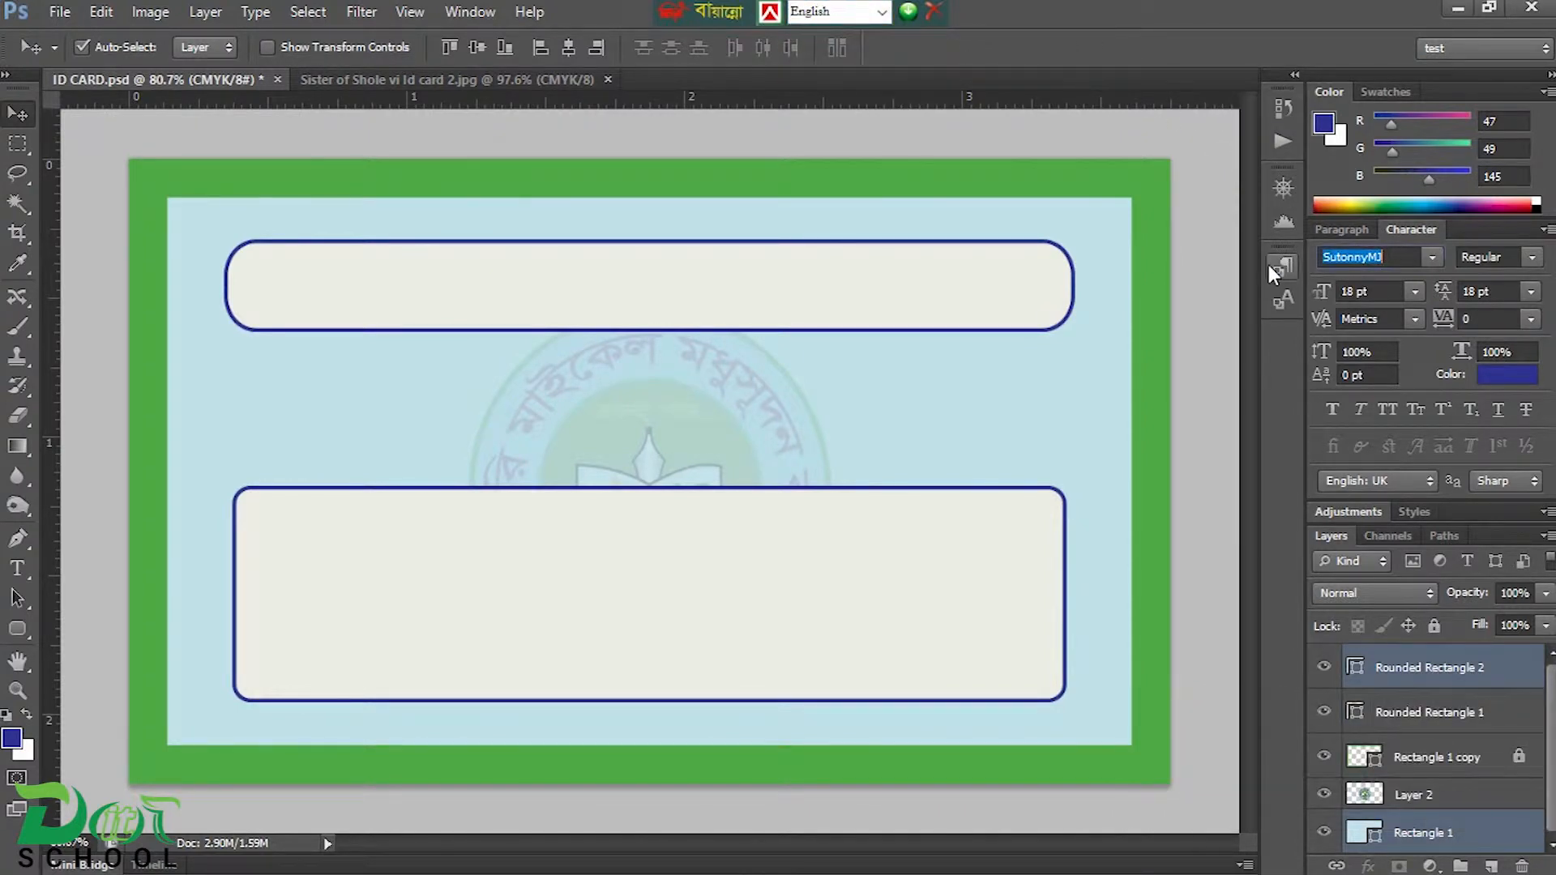
click(881, 12)
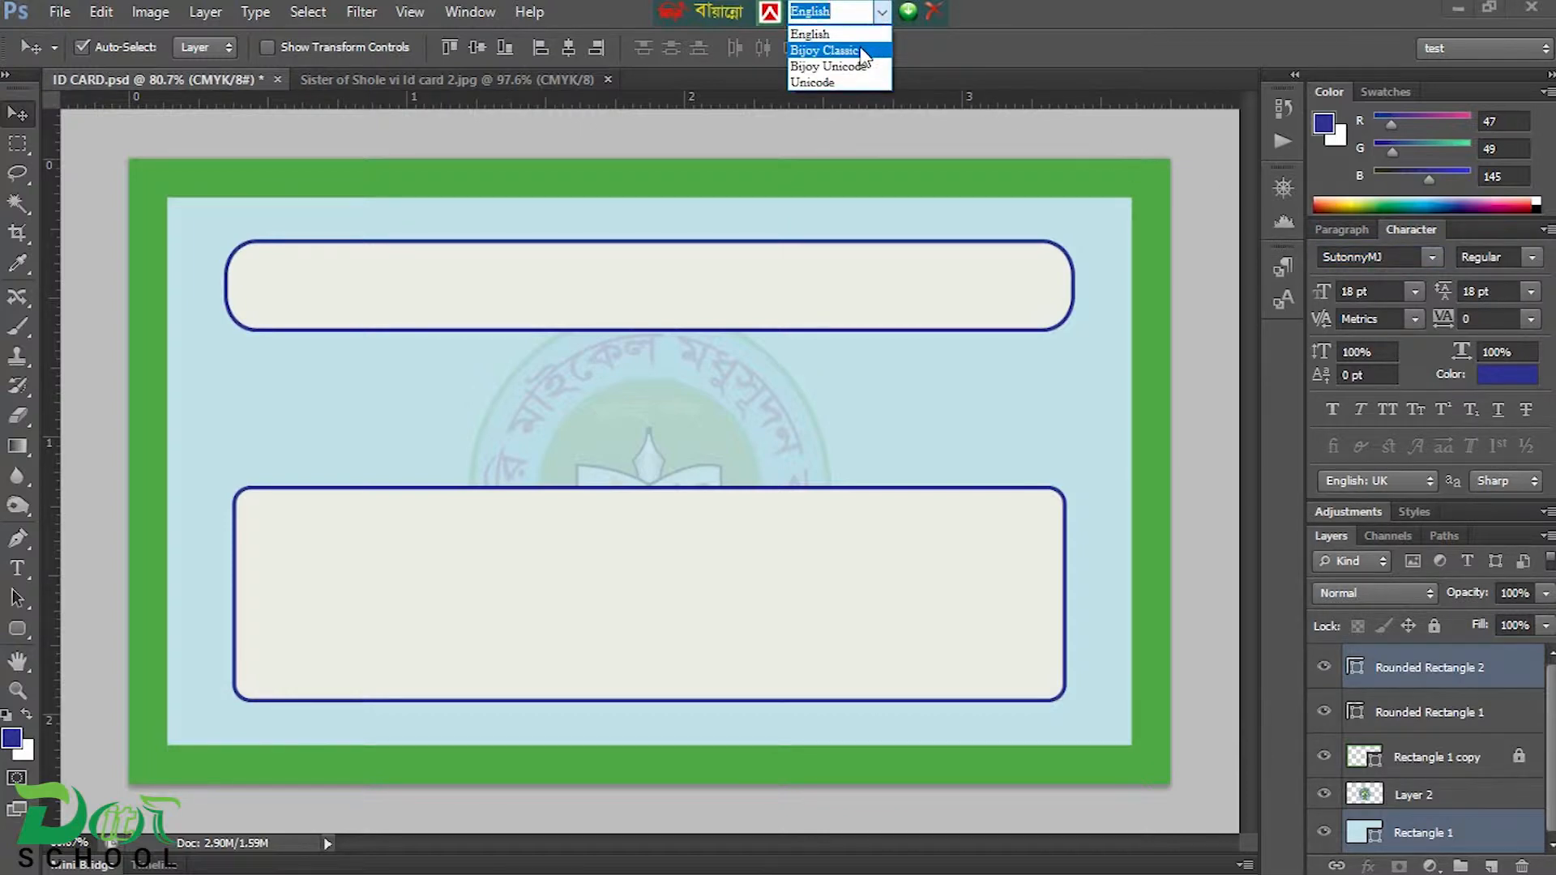
click(862, 50)
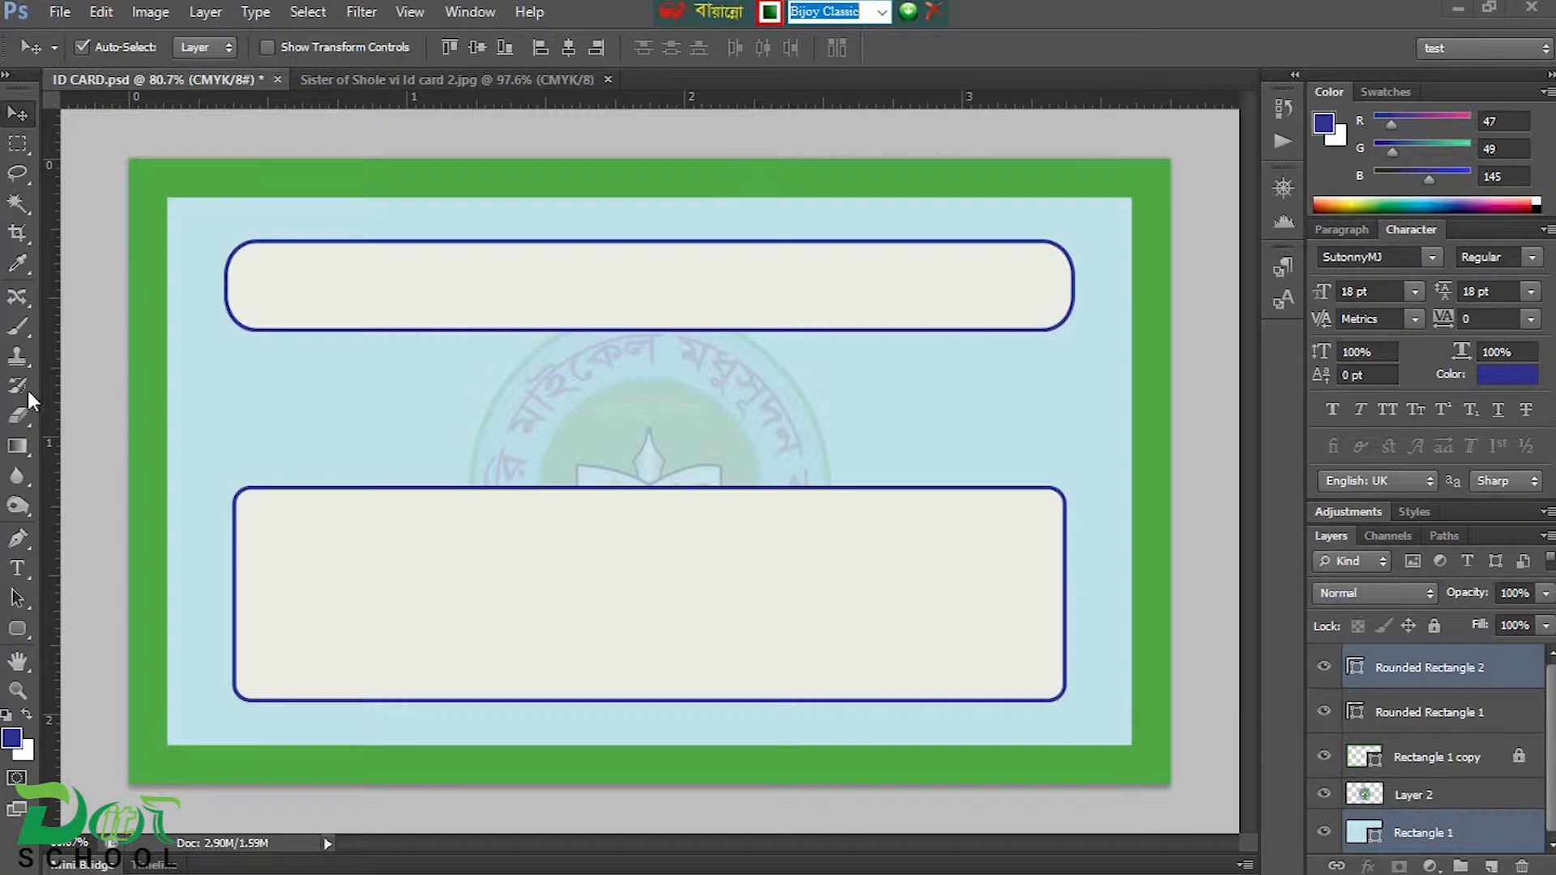
Step: Add the text "এই কার্ডটি হস্তান্তর যোগ্য নয়" over the heading box and move it to the middle of the box
click(17, 567)
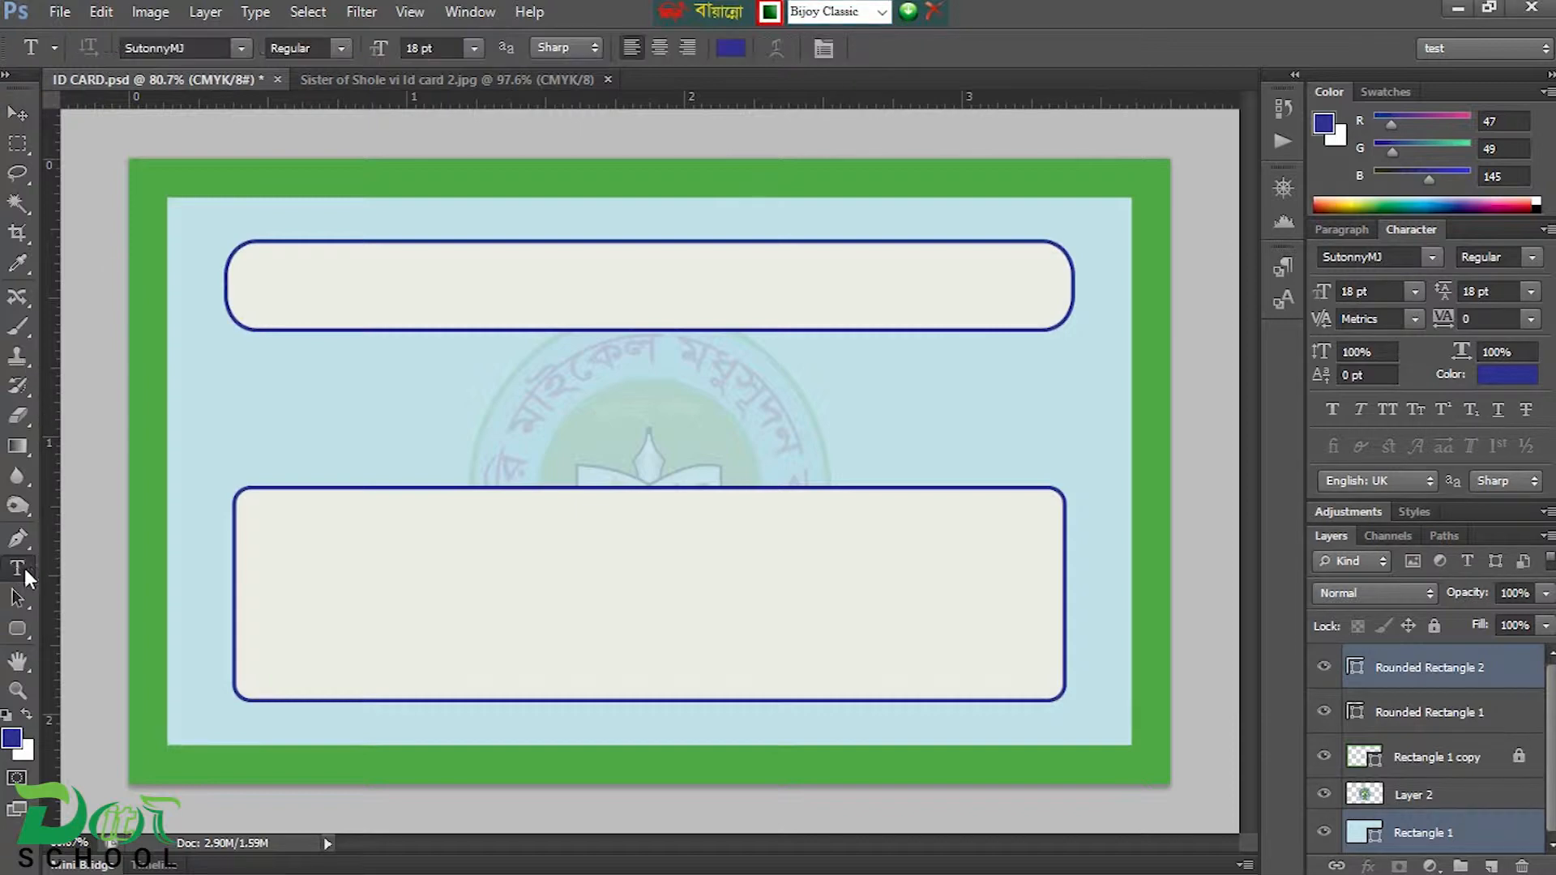
click(293, 276)
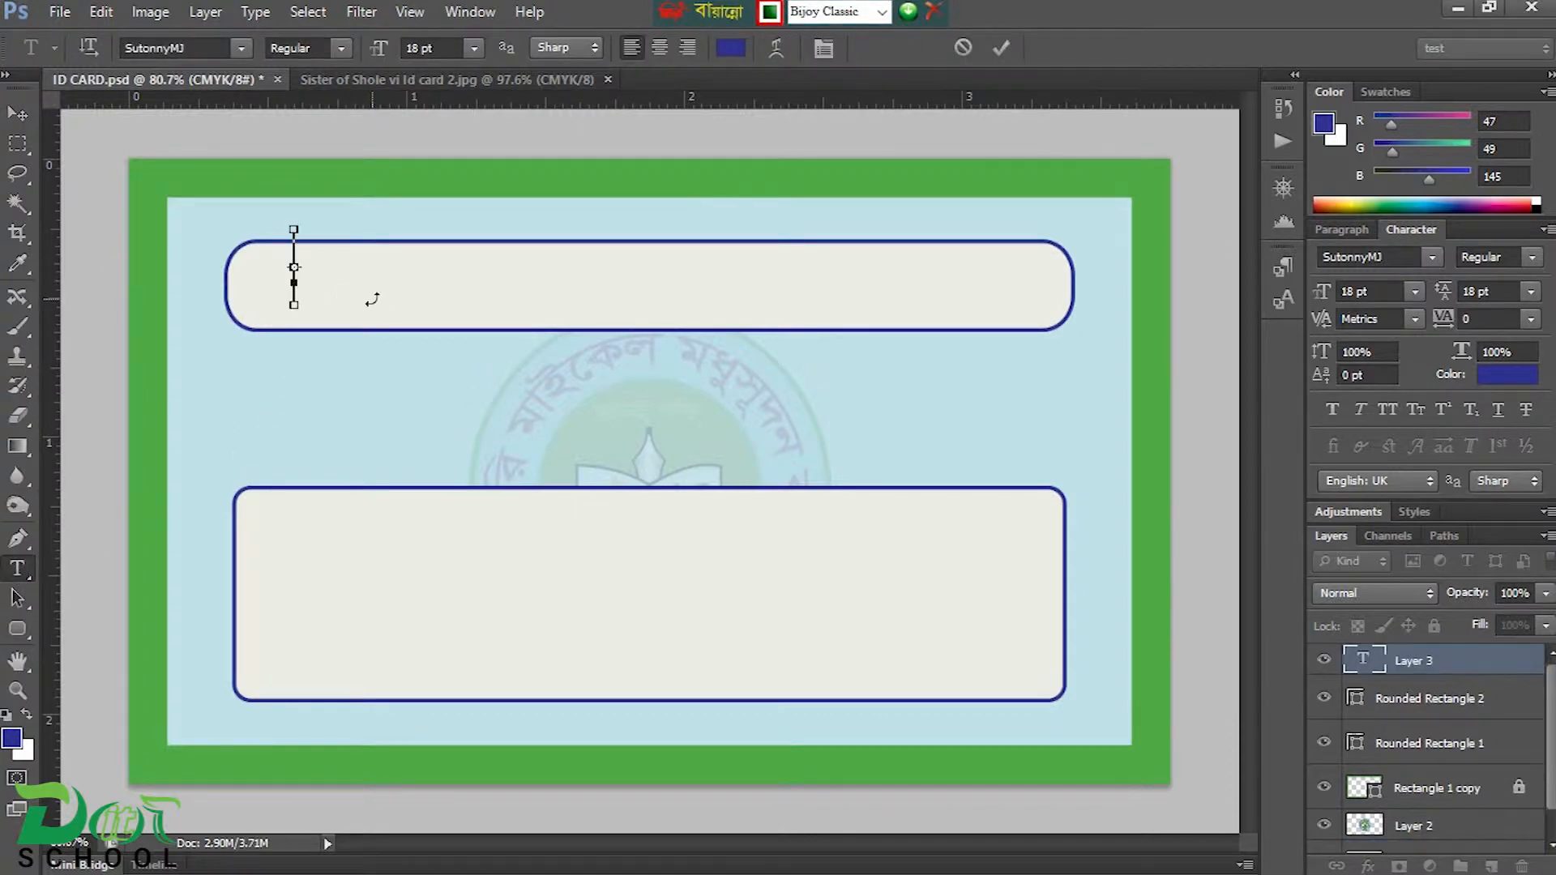
text(এই কার্ডটি হস্তান্তর যোগ্য নয়)
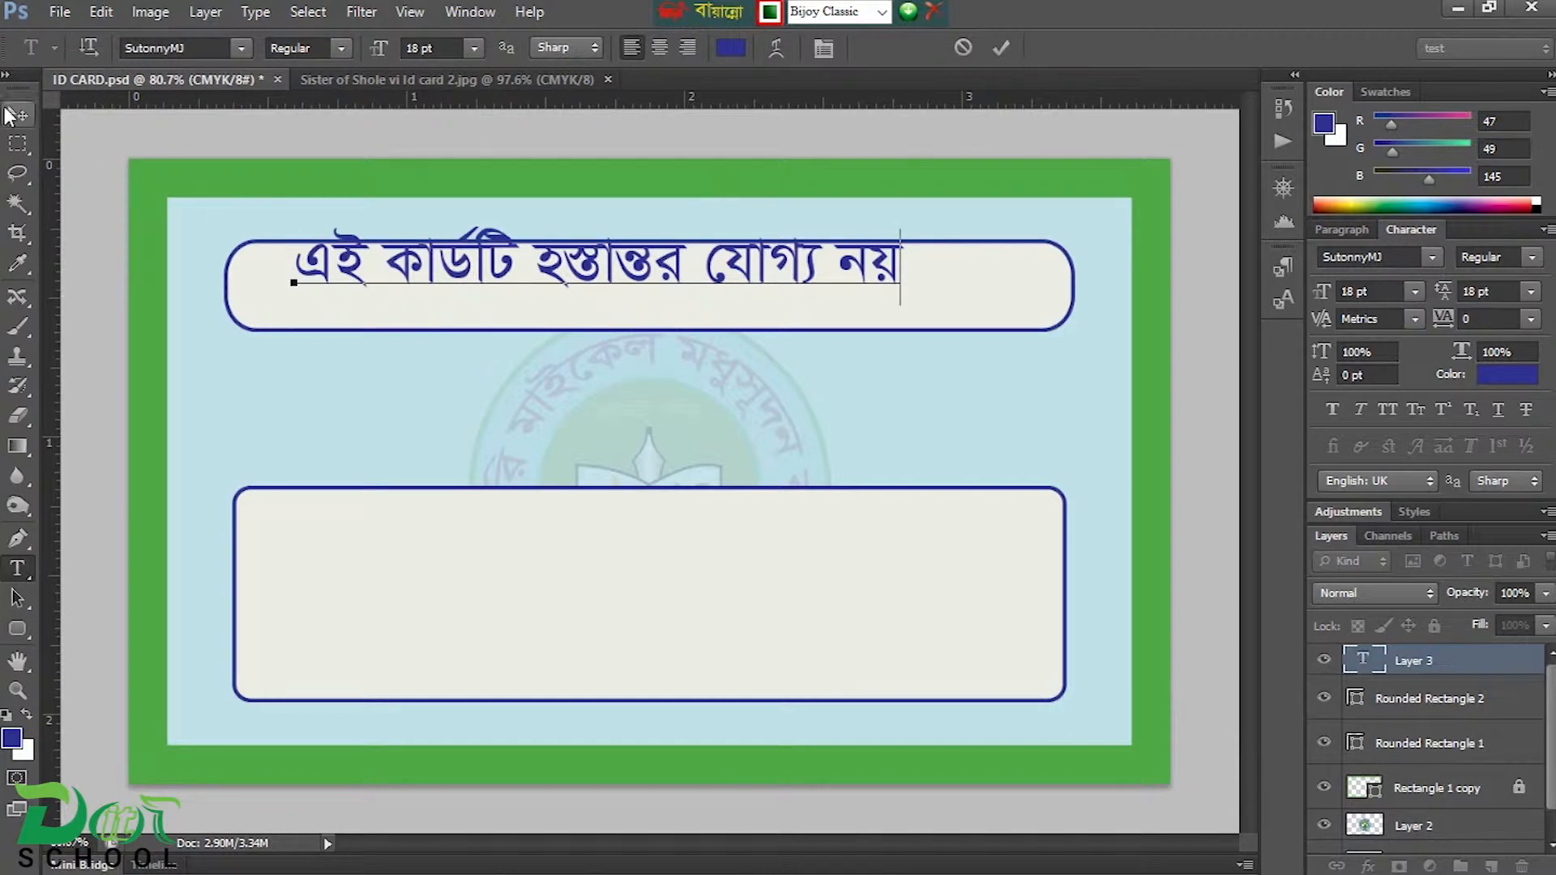
click(18, 113)
drag(448, 264, 500, 279)
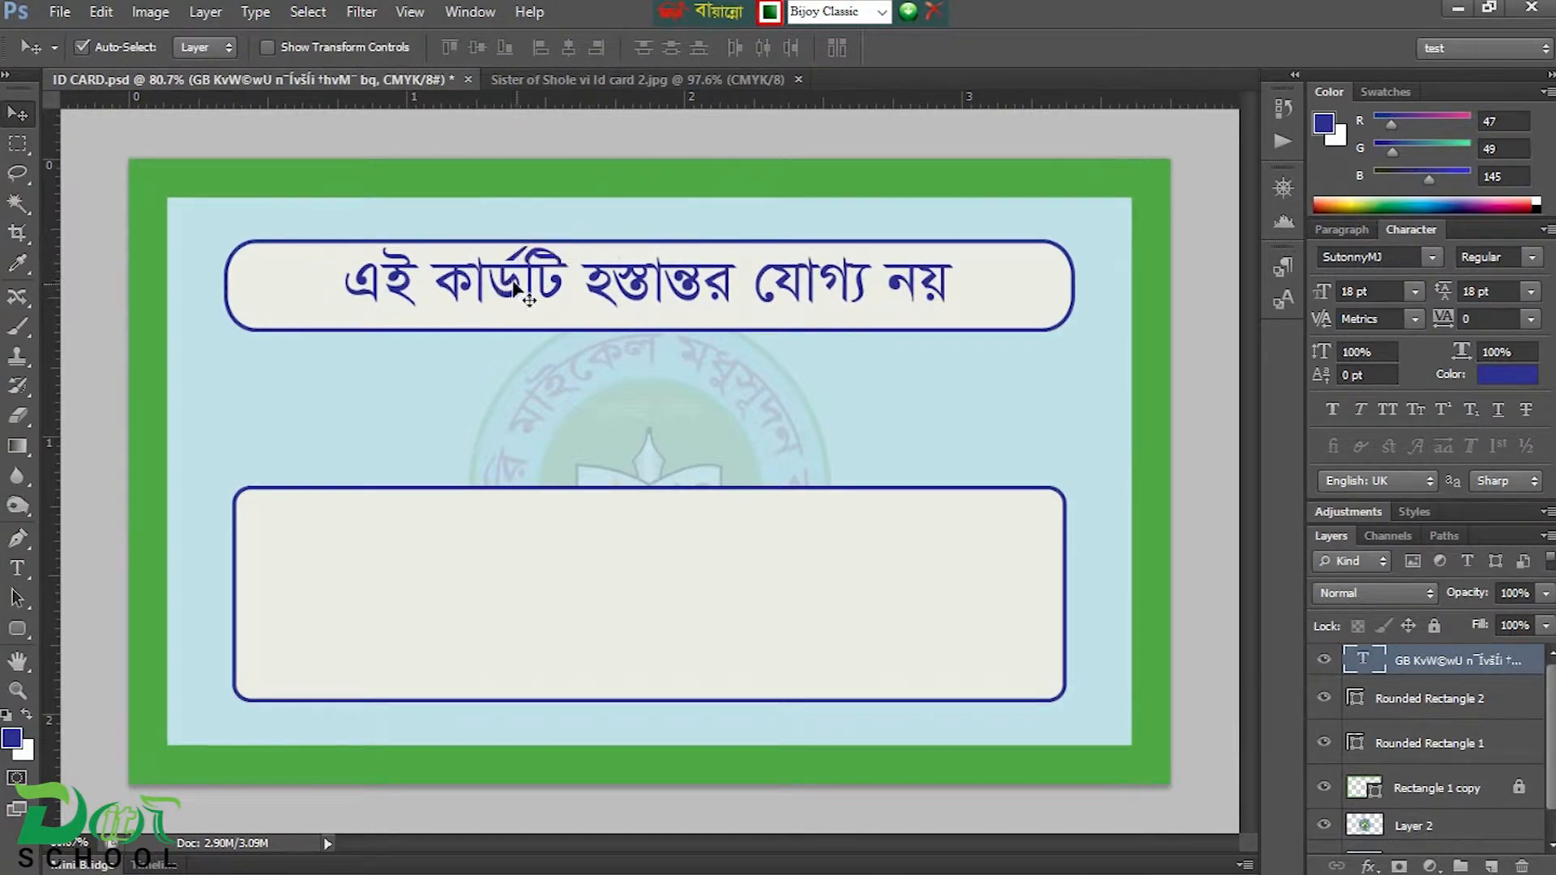
Step: Align the heading text with the upper rounded rectangle on both horizontal and vertical centers
click(1015, 249)
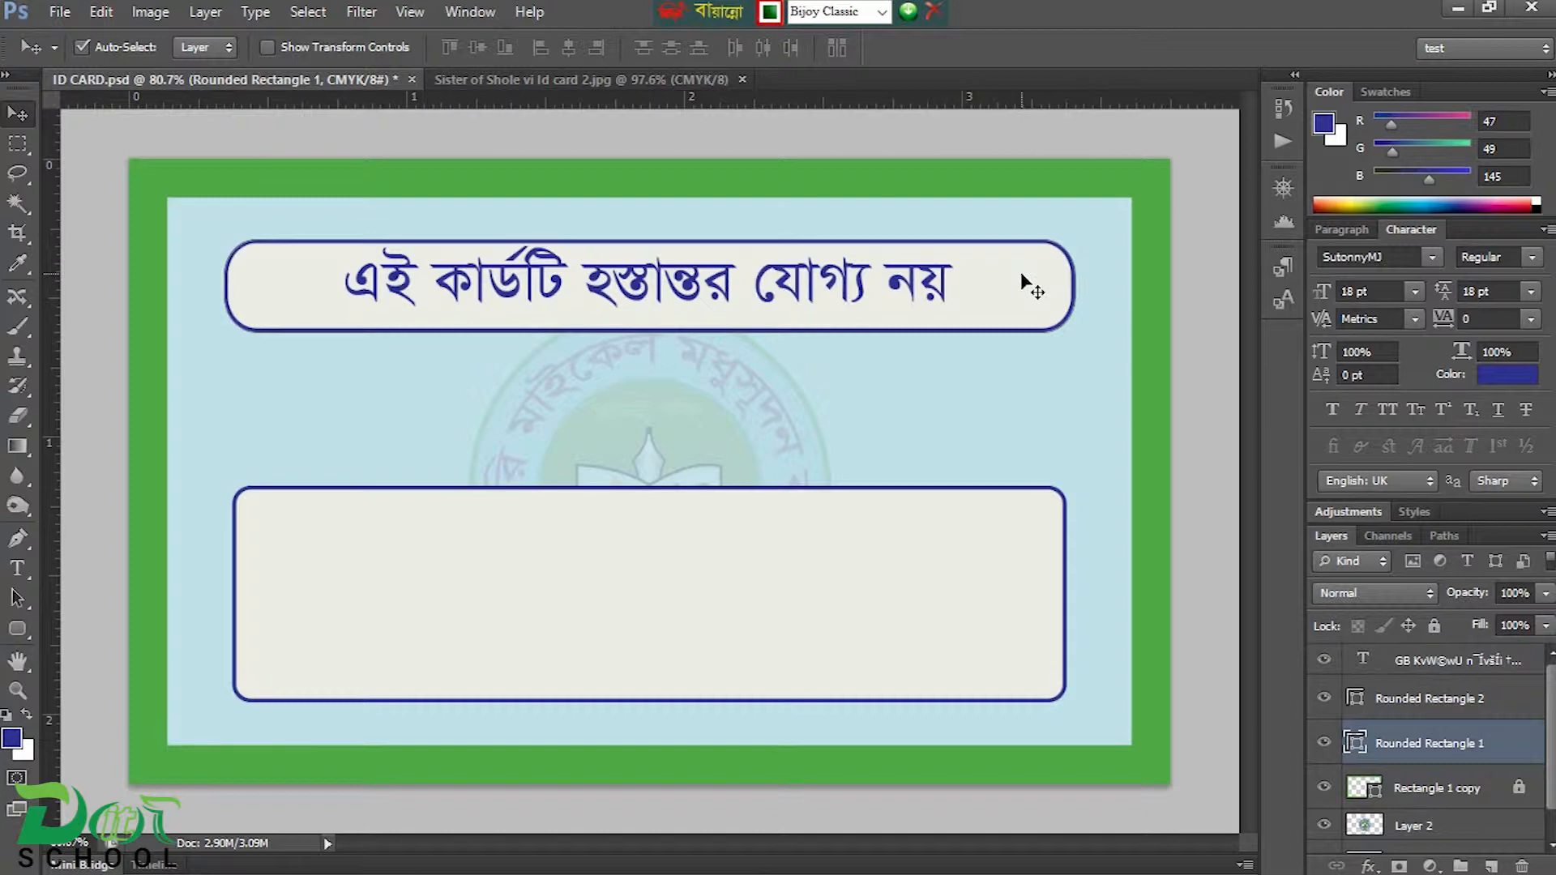
scroll(808, 278, up, 2)
scroll(808, 277, up, 2)
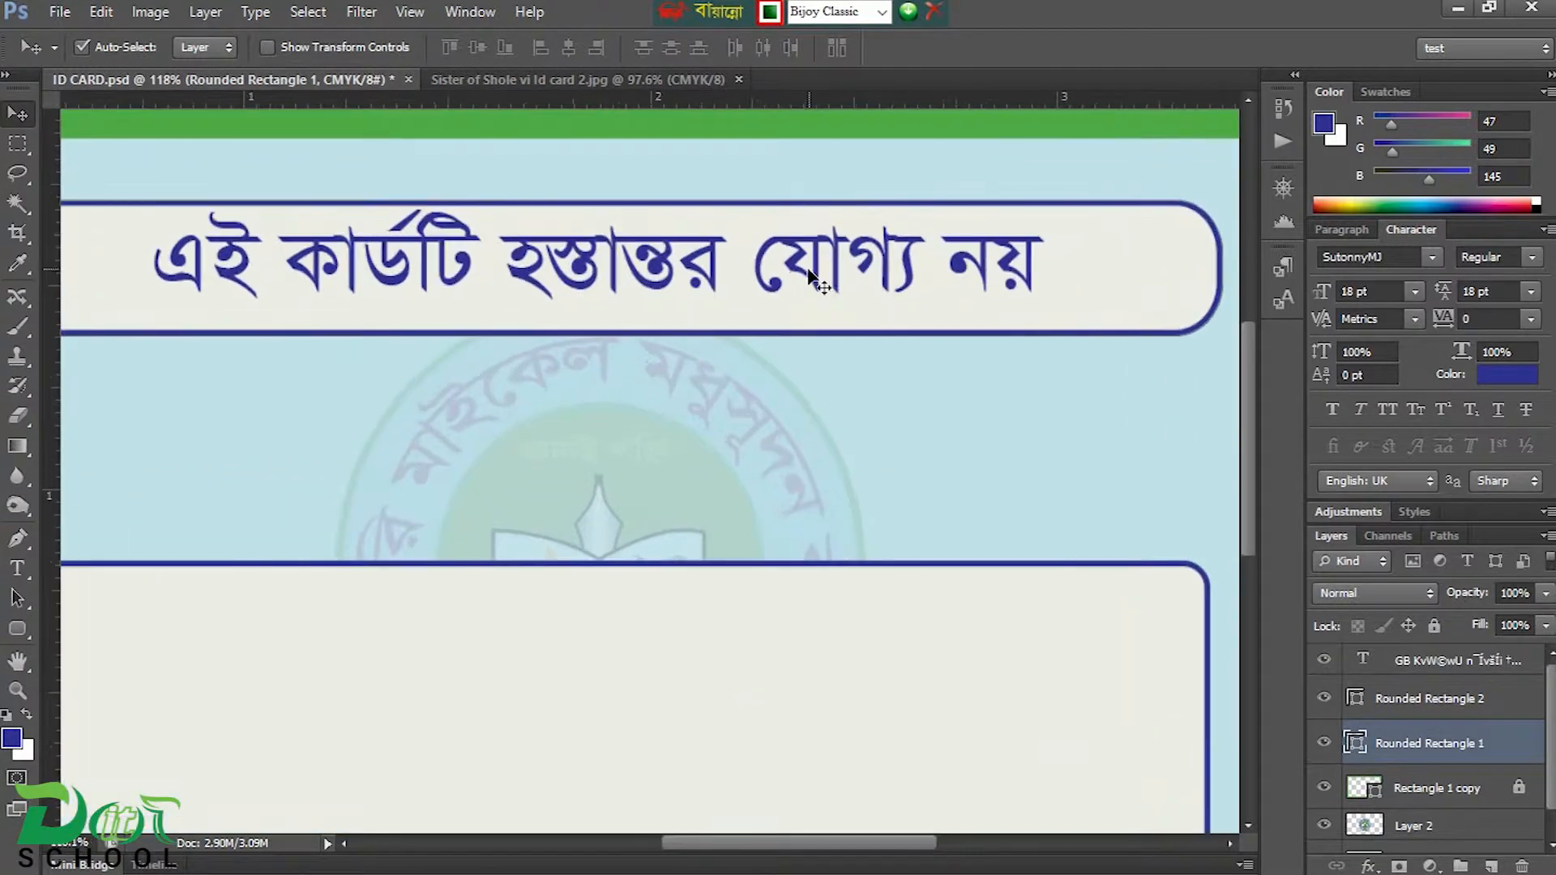
shift+click(815, 243)
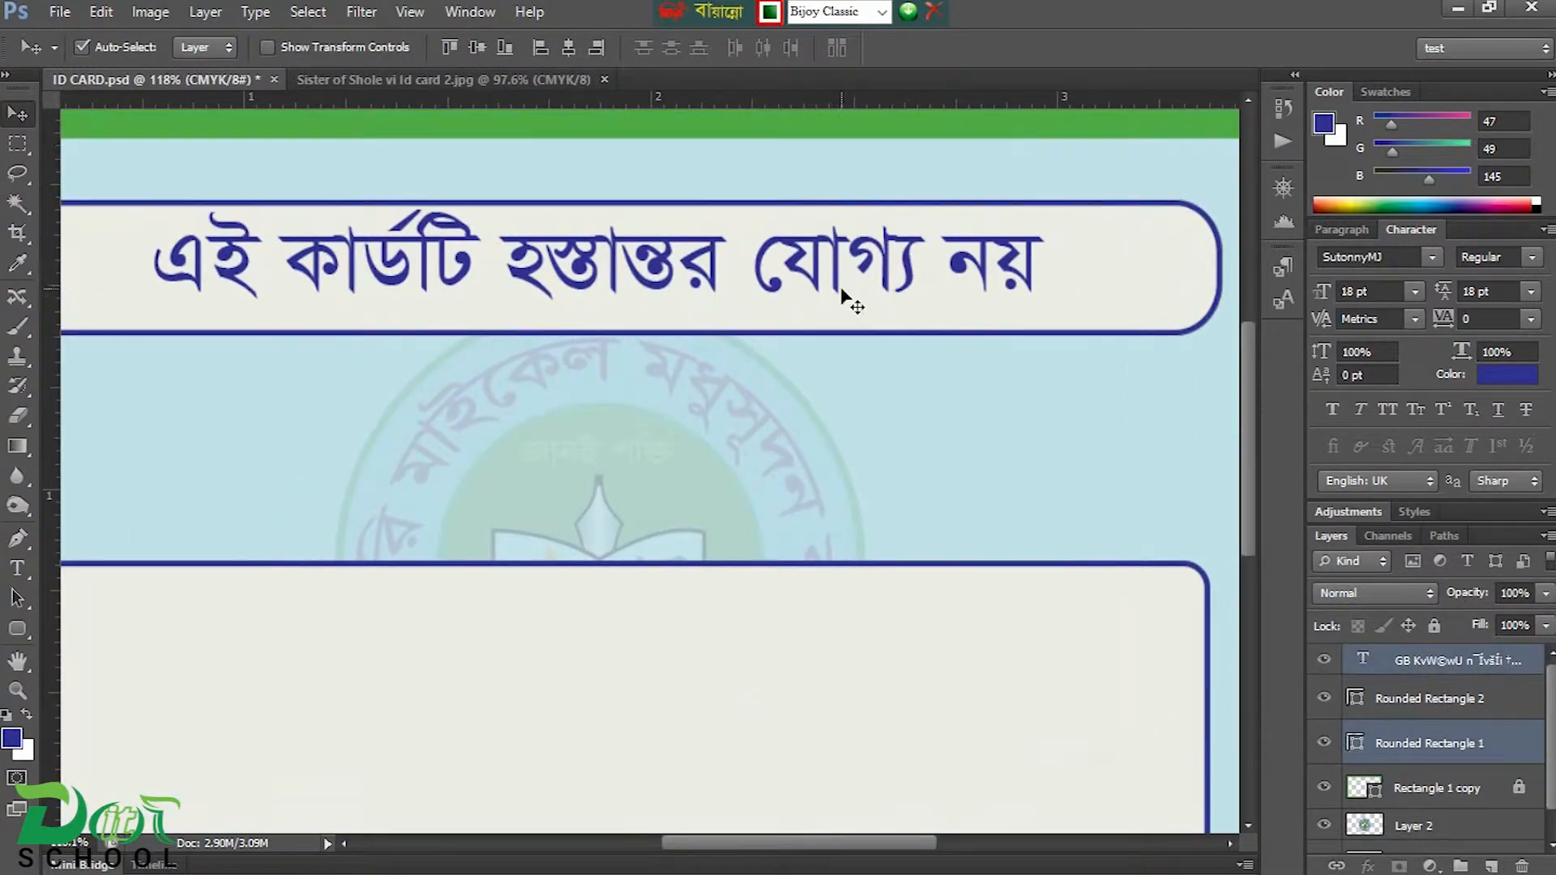
scroll(816, 248, down, 2)
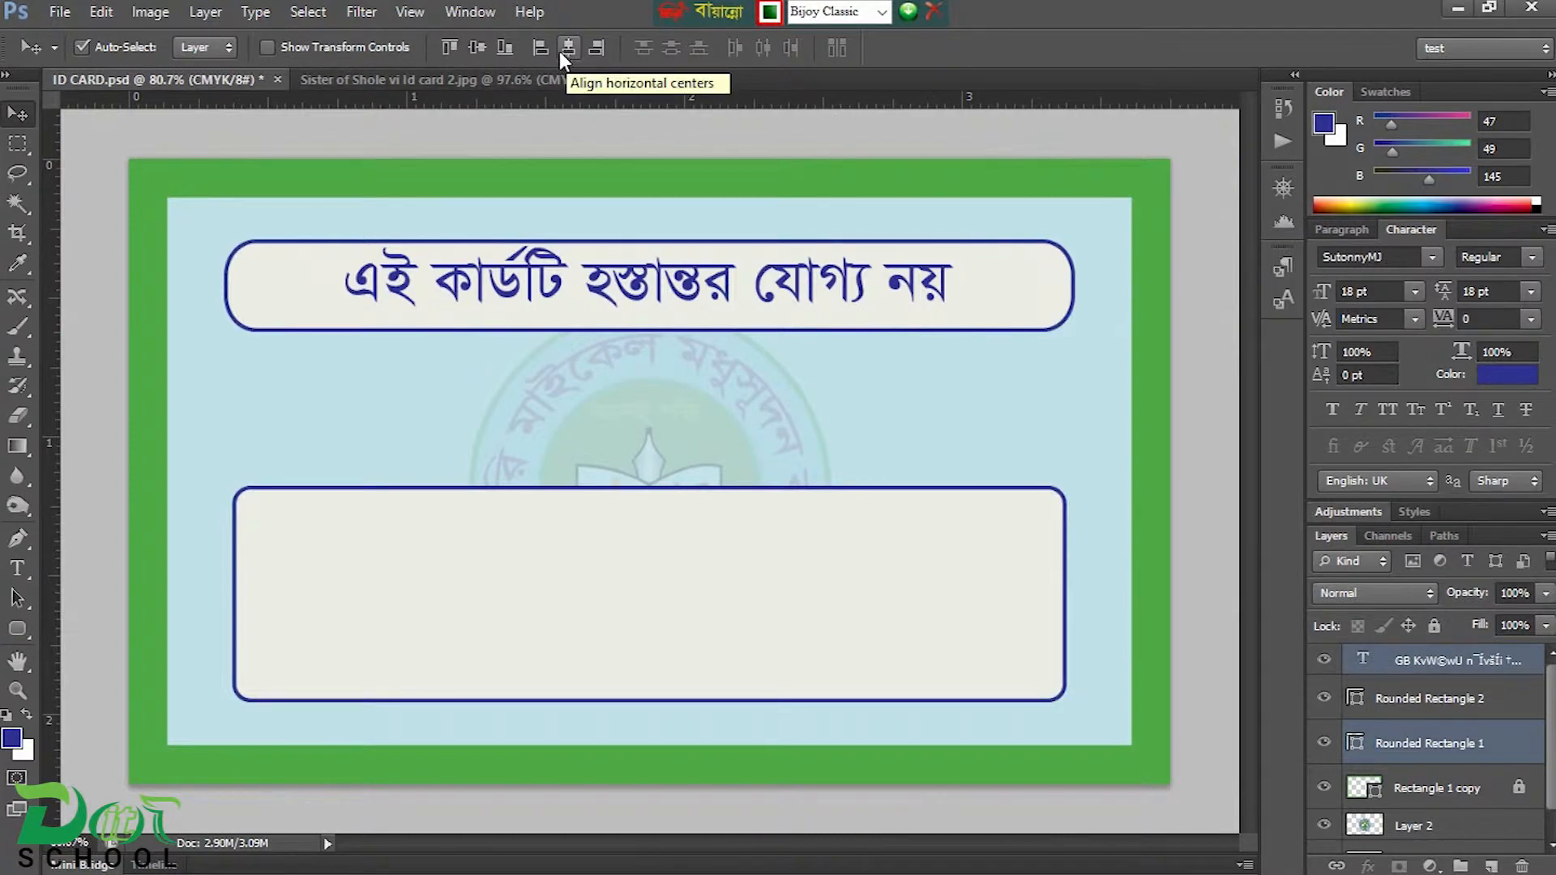
click(570, 53)
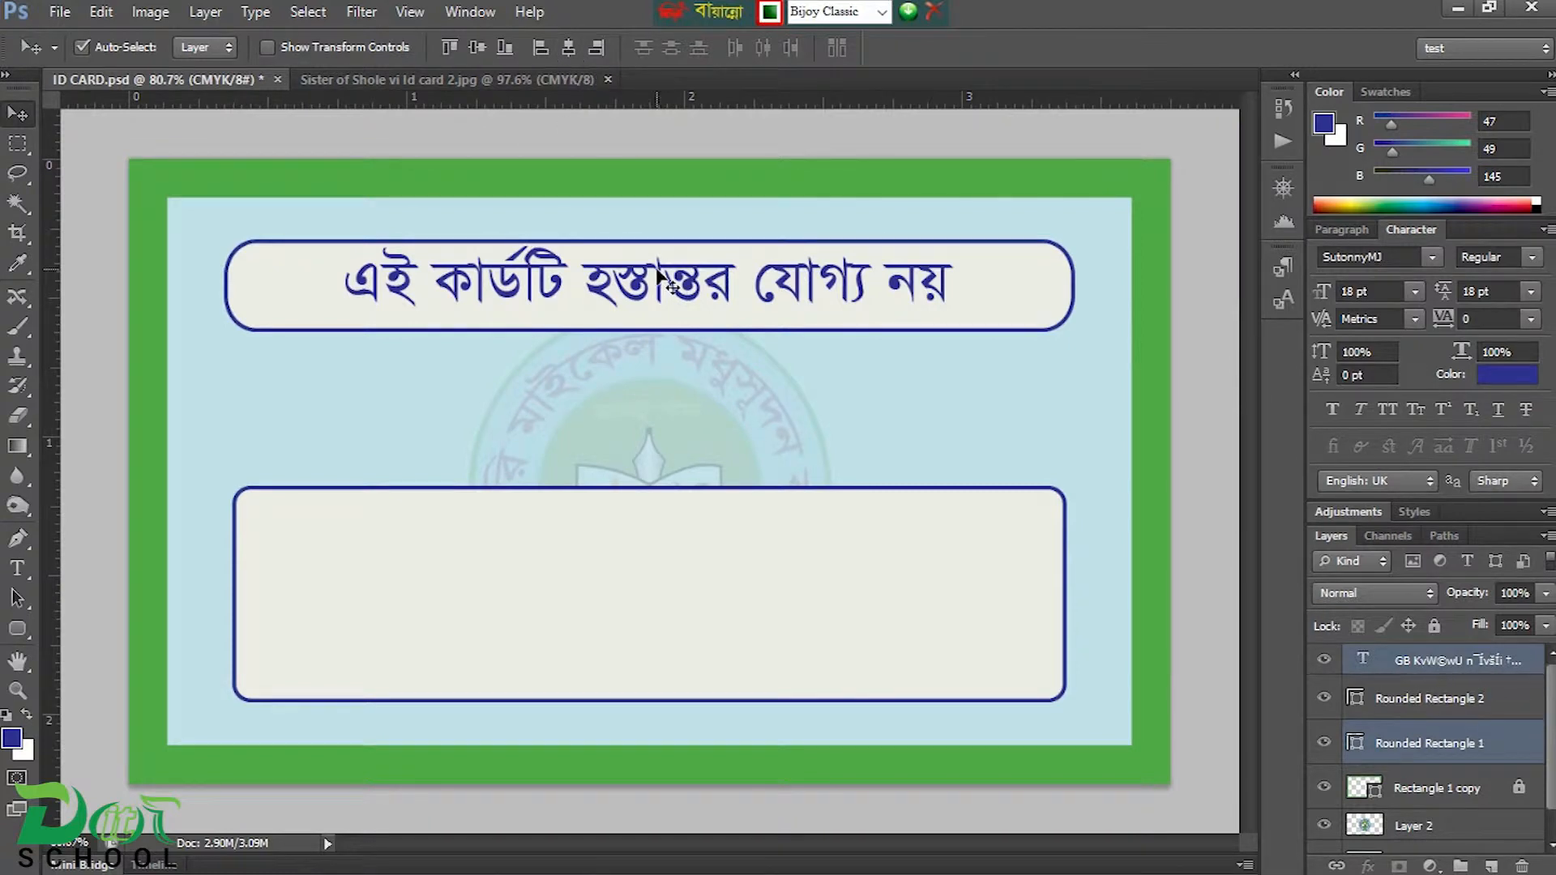
click(477, 49)
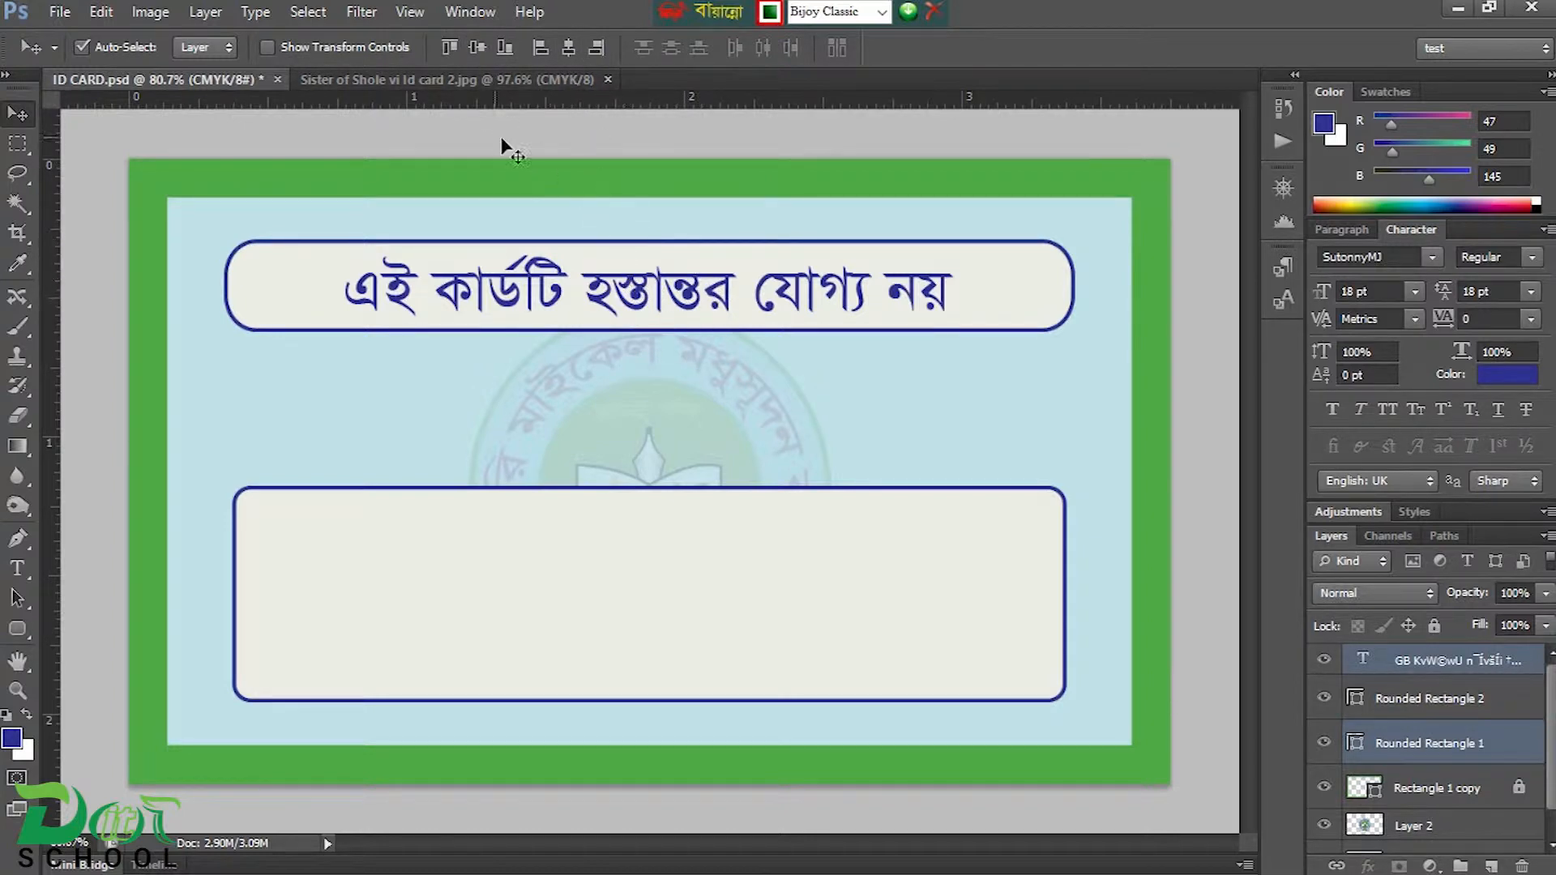
Step: Sample the red heading colour e6383c from the reference JPG as the foreground colour and return to ID CARD.psd
click(484, 79)
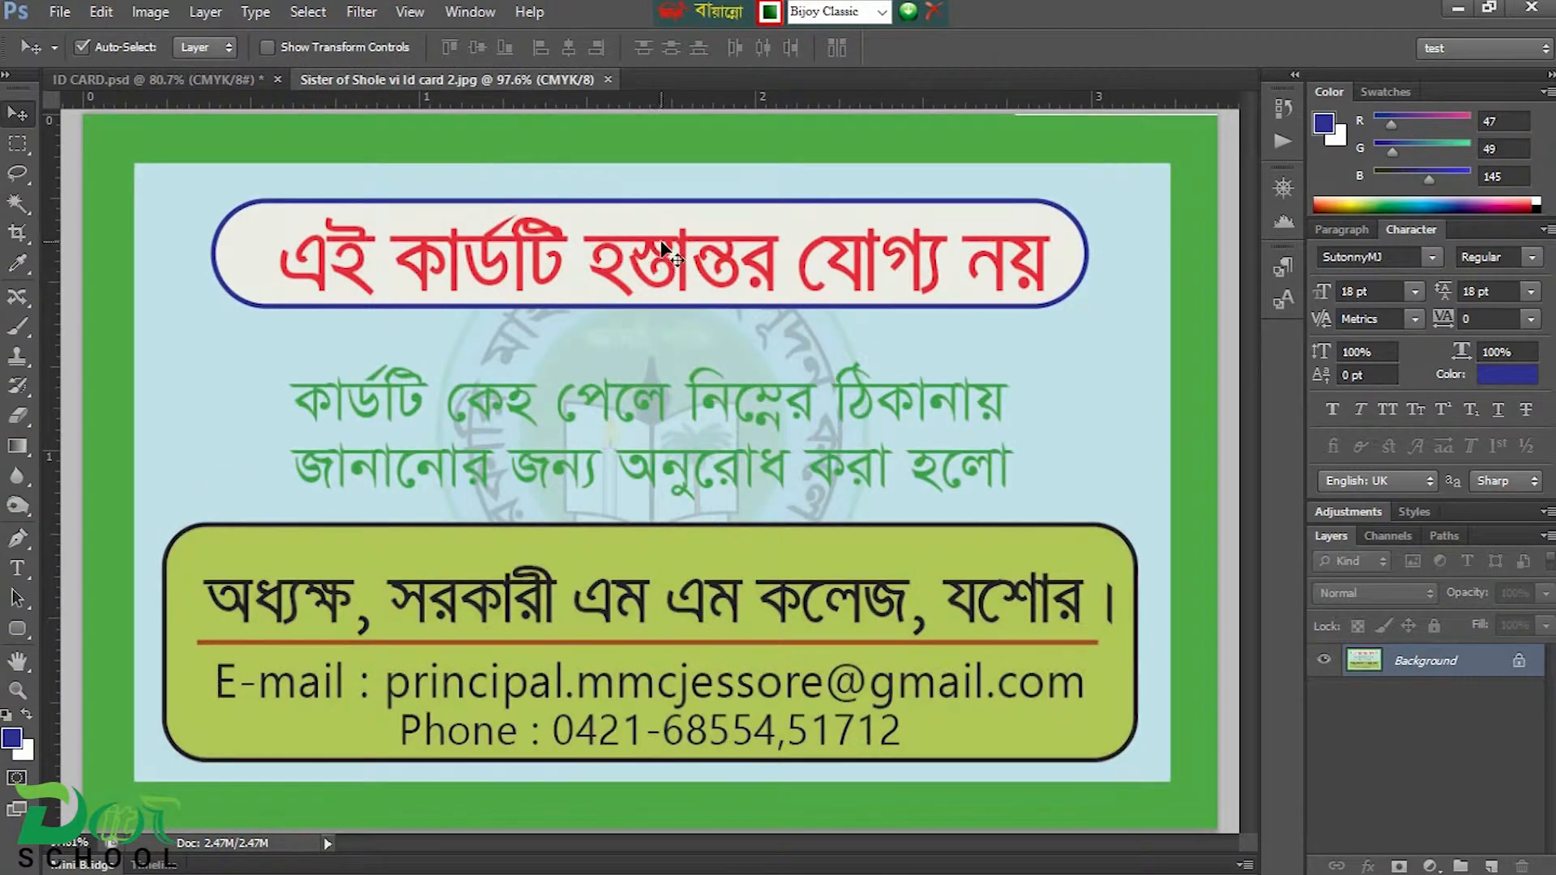
click(17, 263)
click(429, 231)
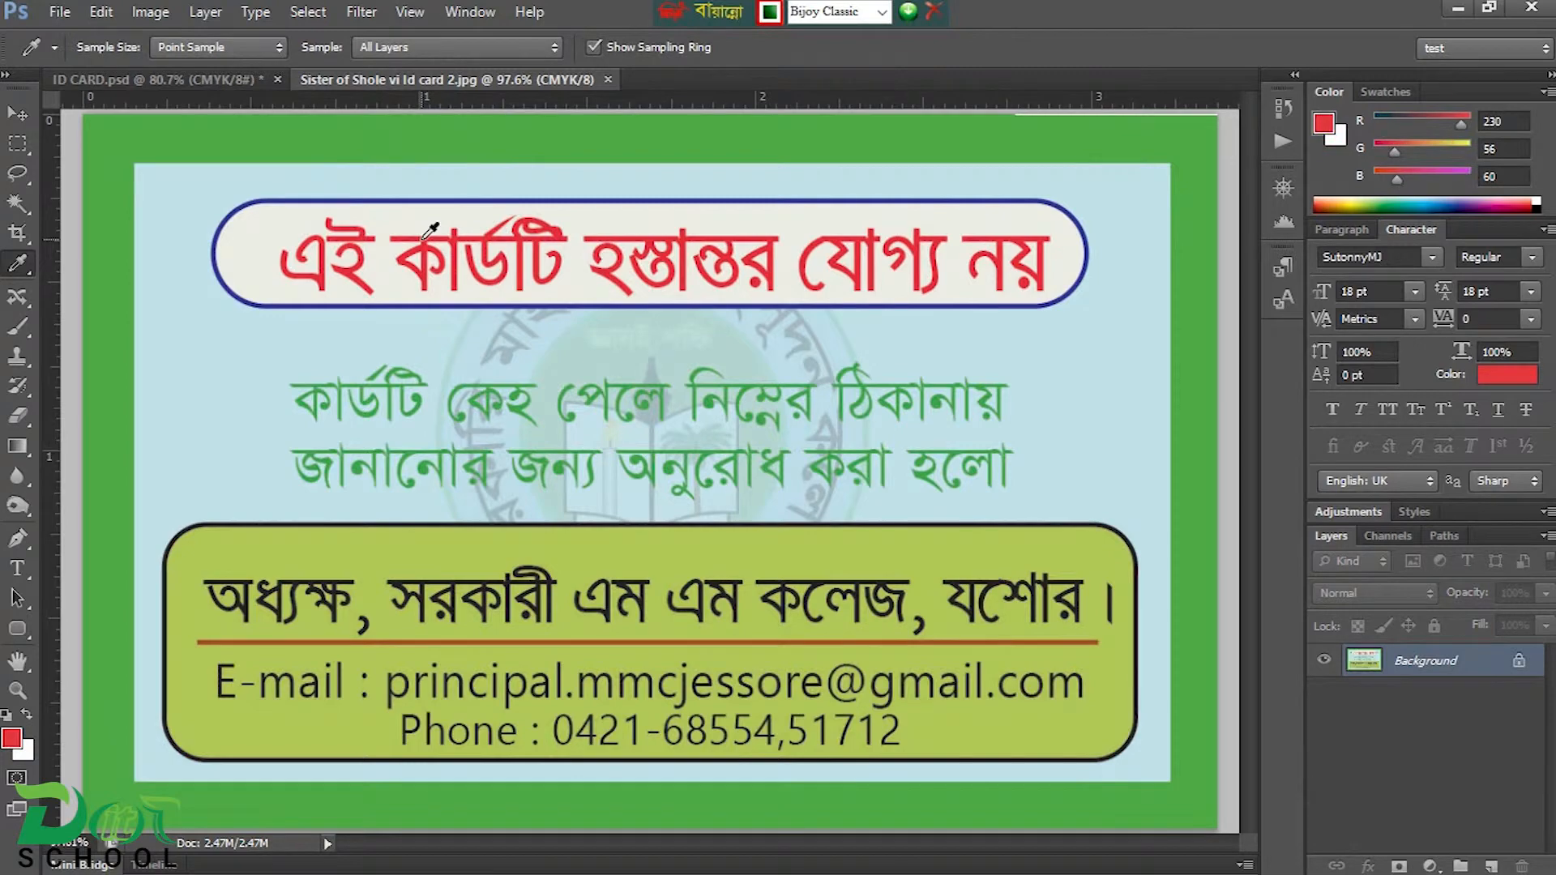
click(13, 740)
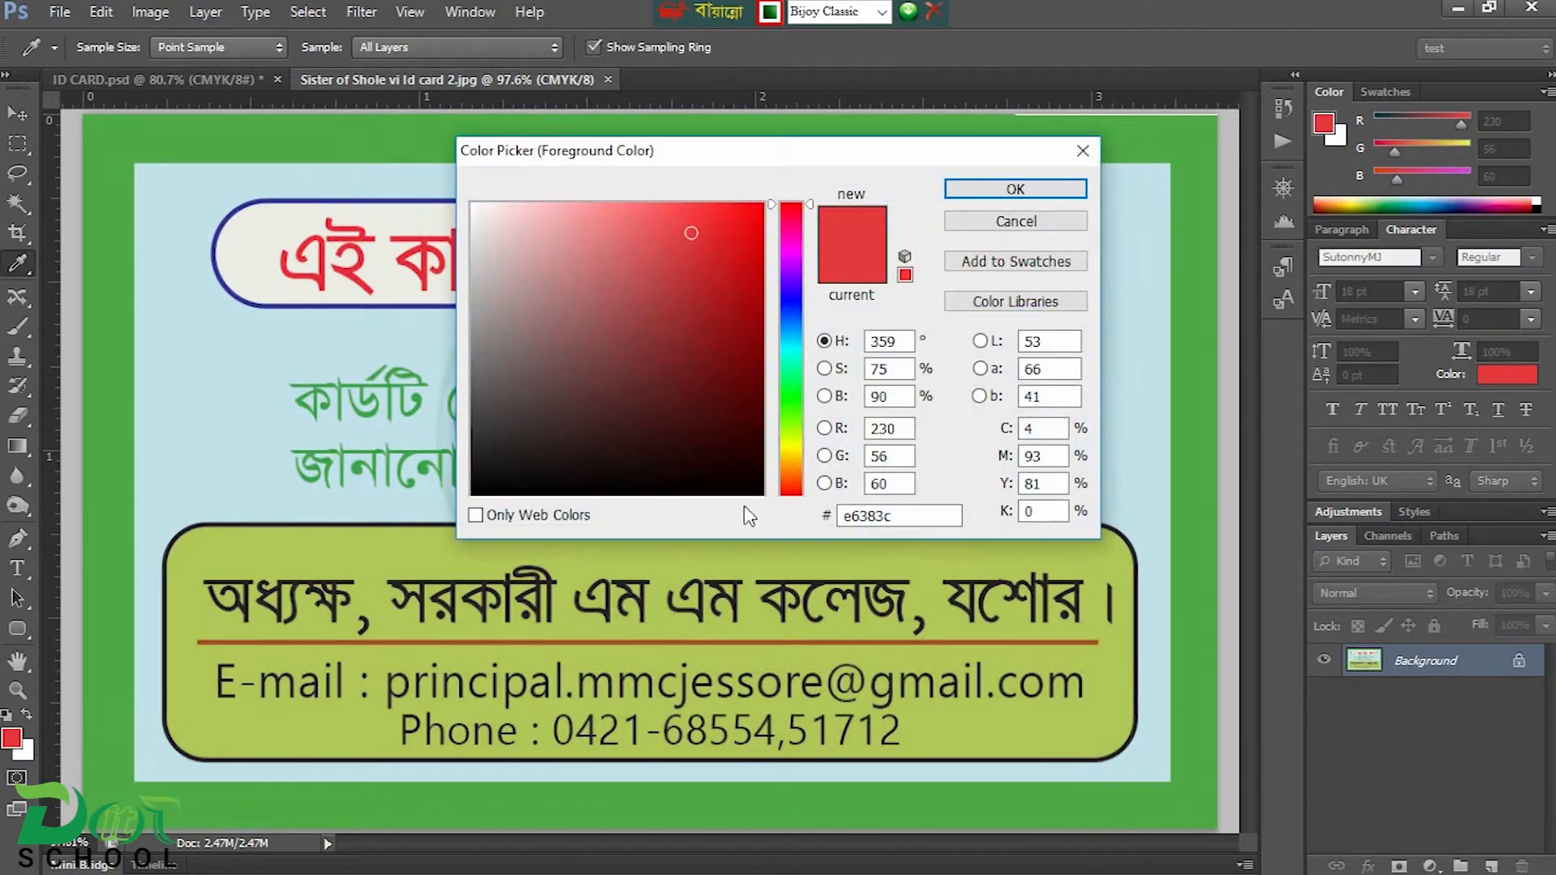
double_click(915, 515)
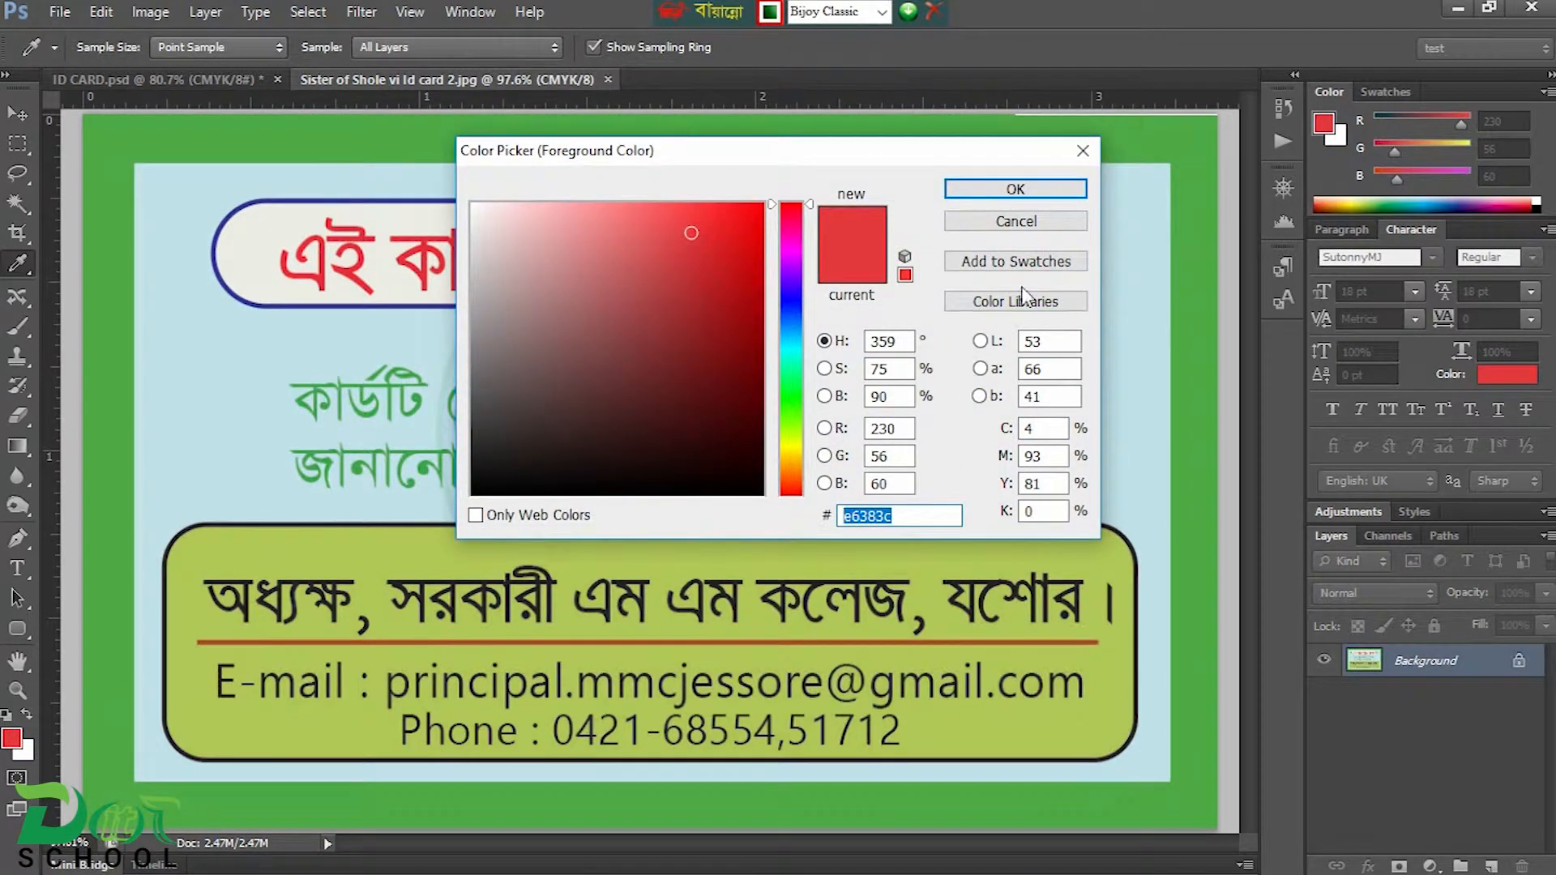
click(1041, 190)
click(187, 78)
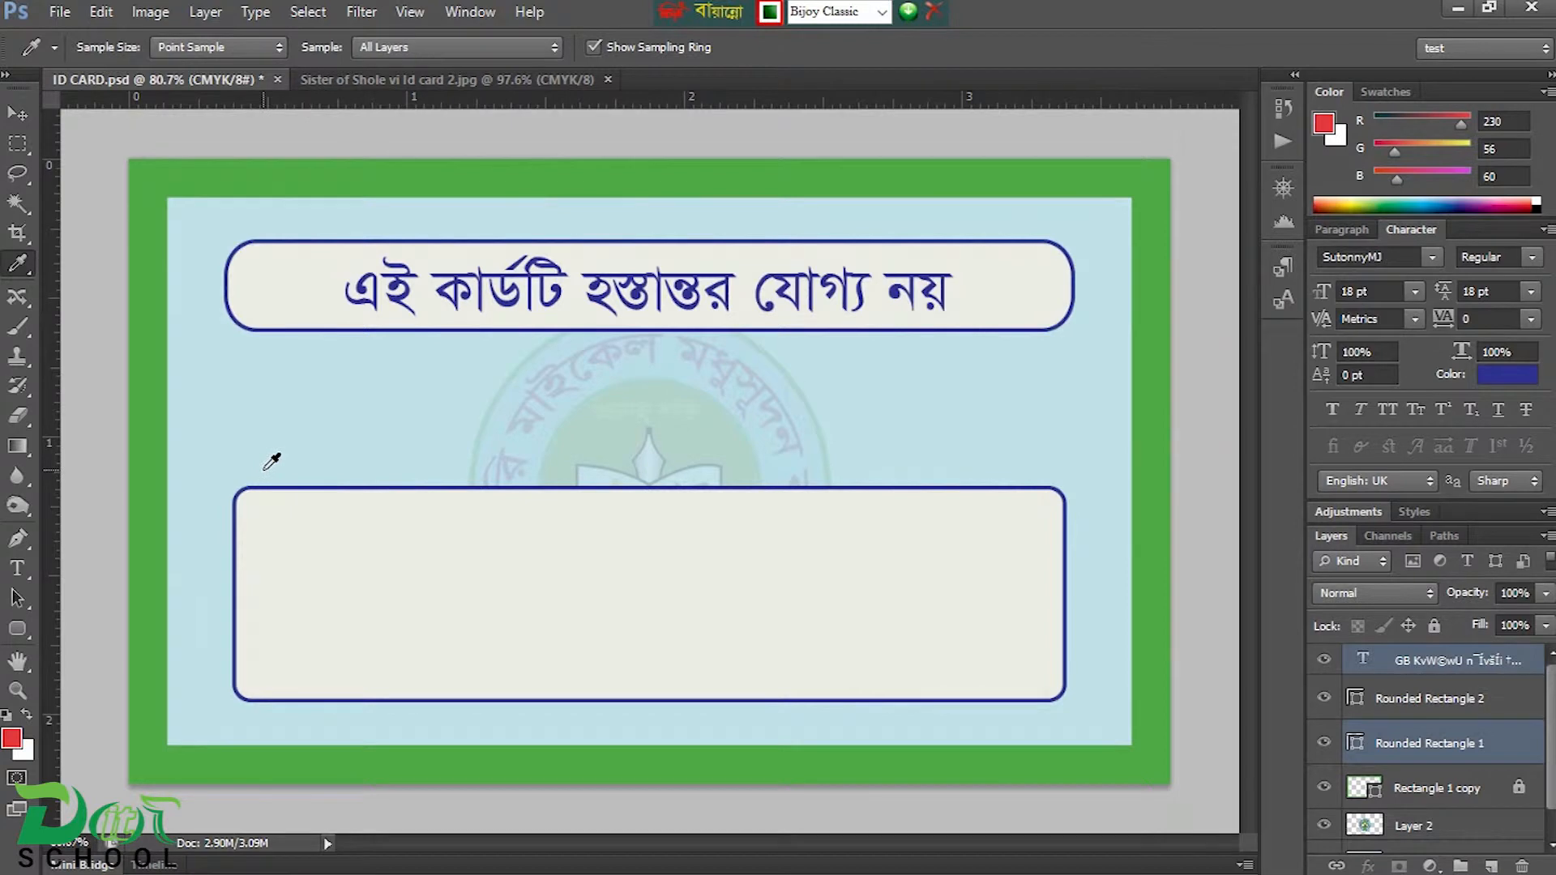
Step: Recolour all of the heading text in the upper box with the sampled red e6383c
click(17, 114)
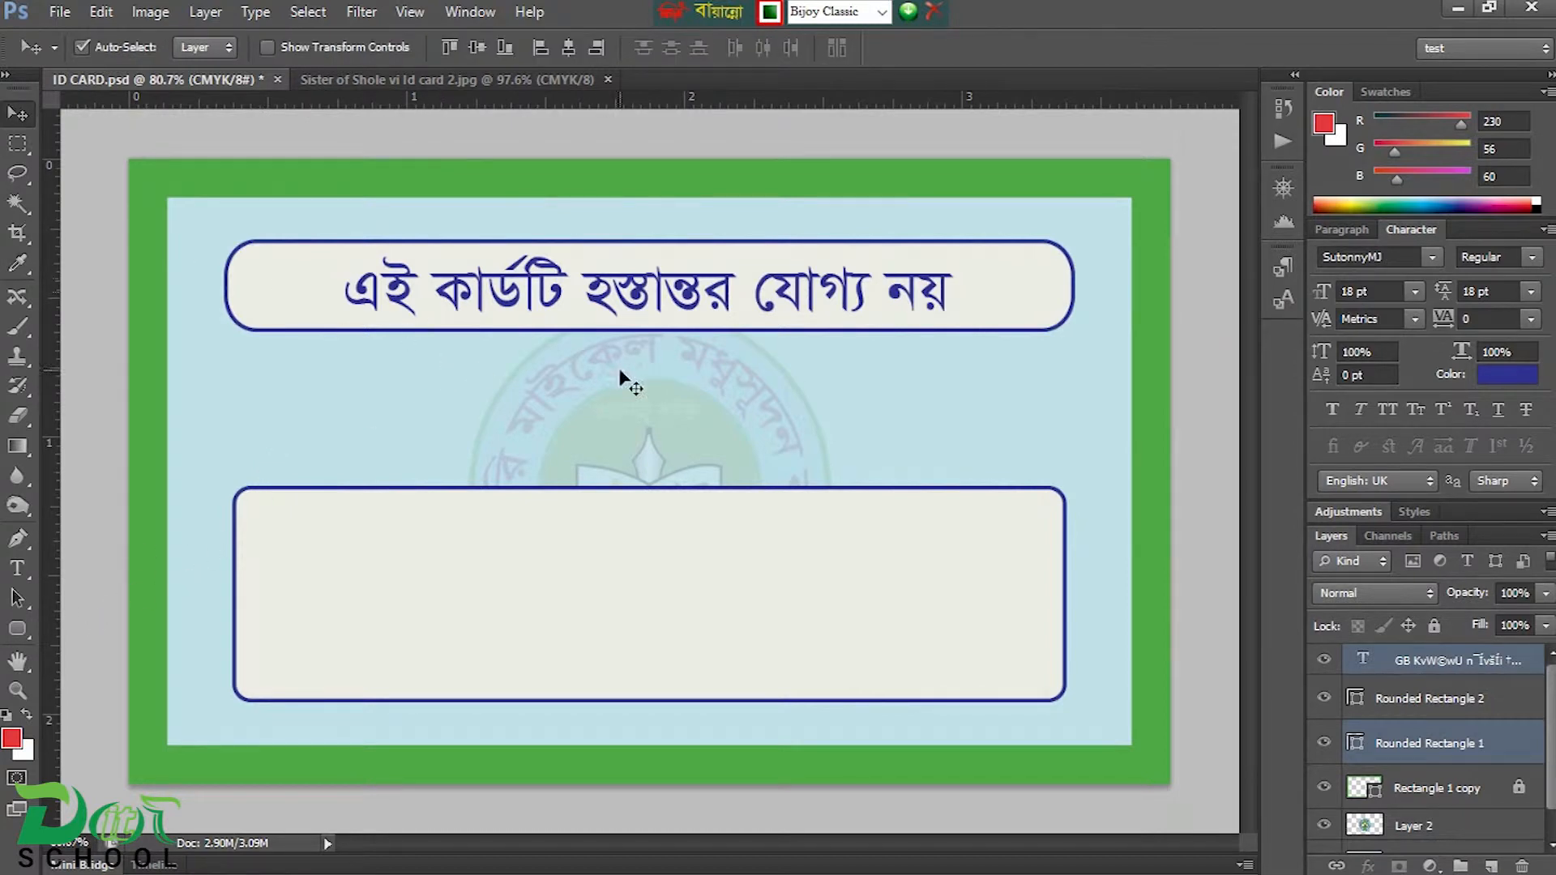
click(1387, 760)
click(1353, 663)
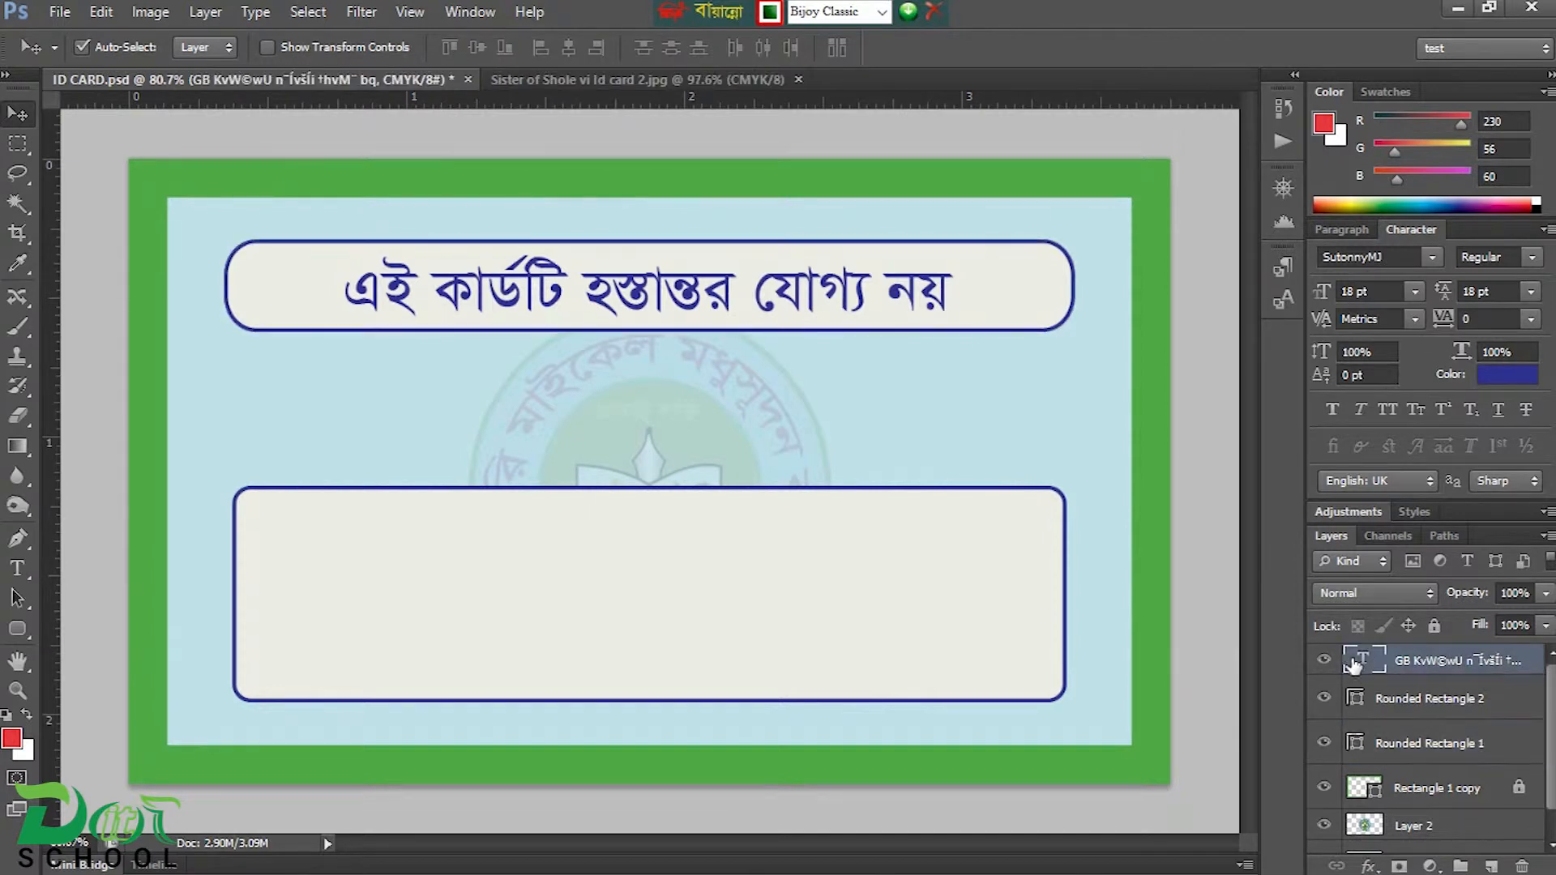
double_click(1359, 663)
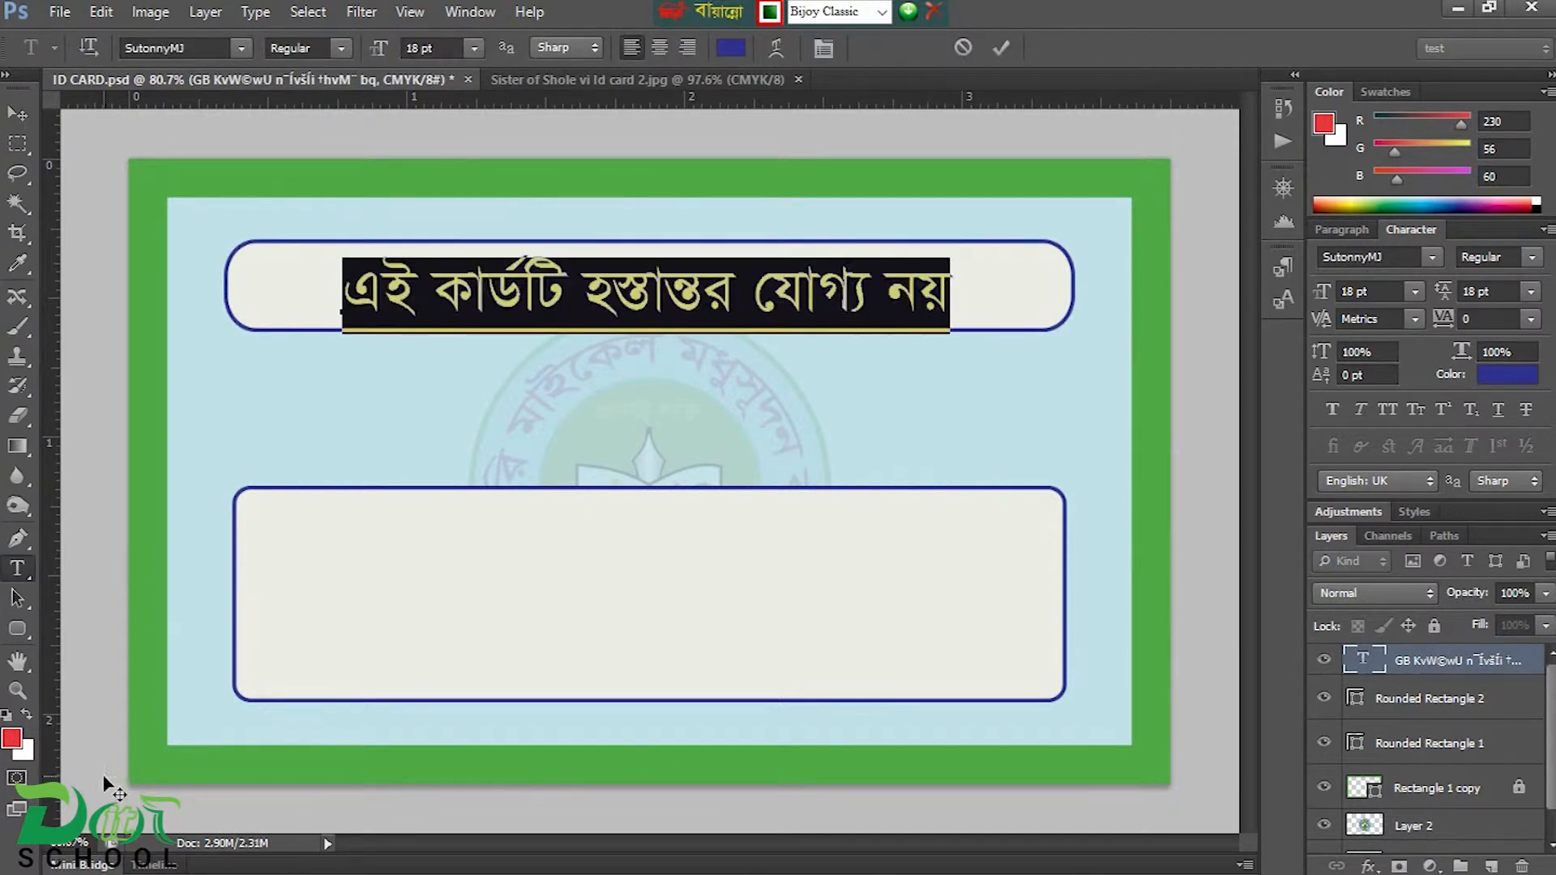
click(12, 744)
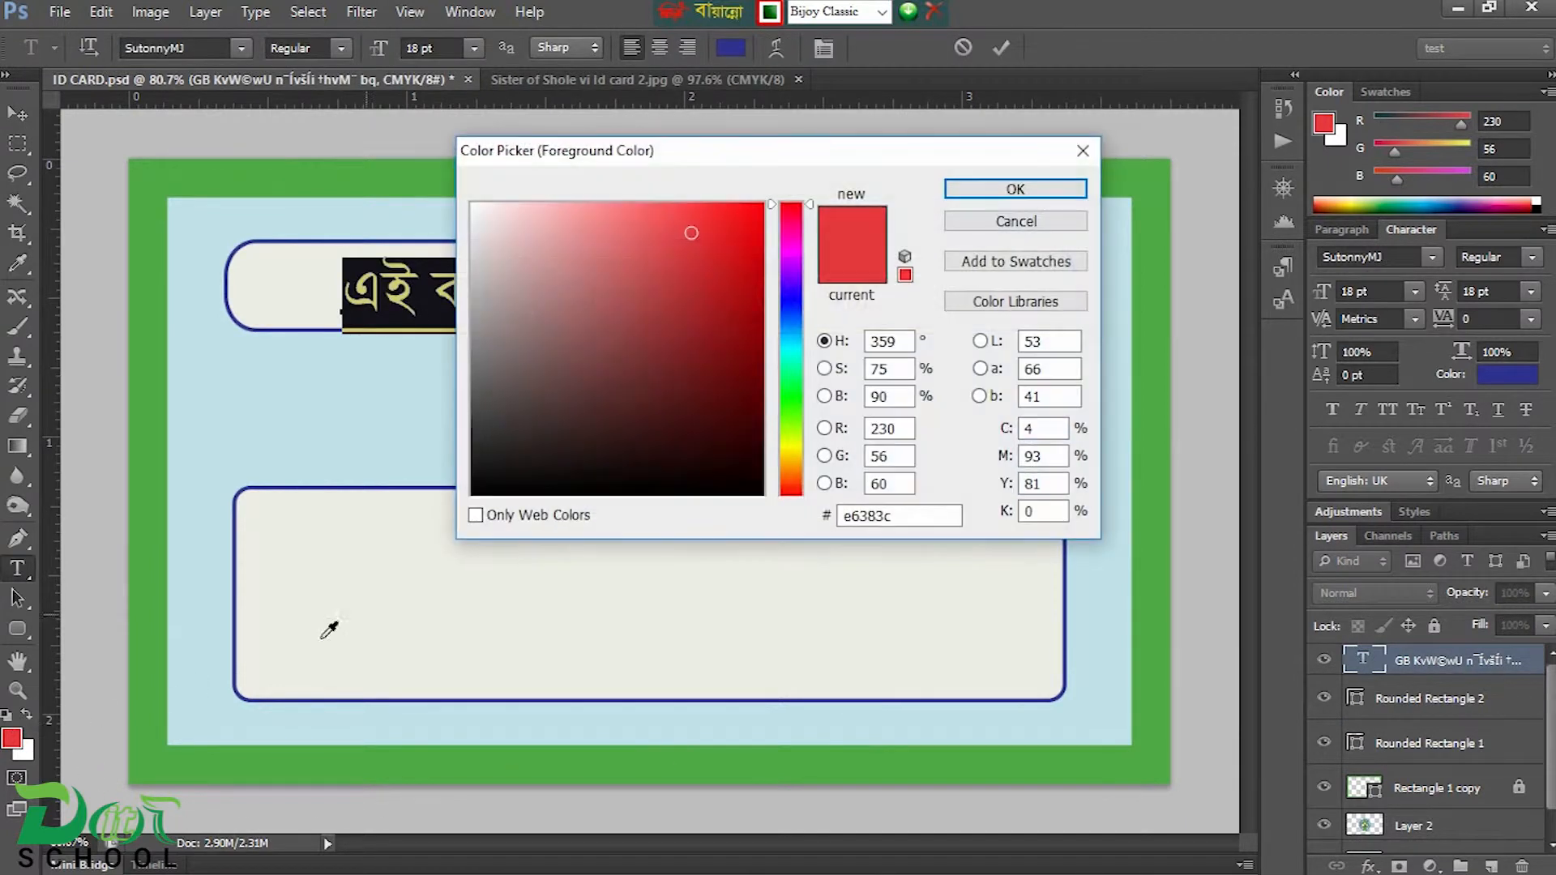
click(1018, 188)
click(17, 112)
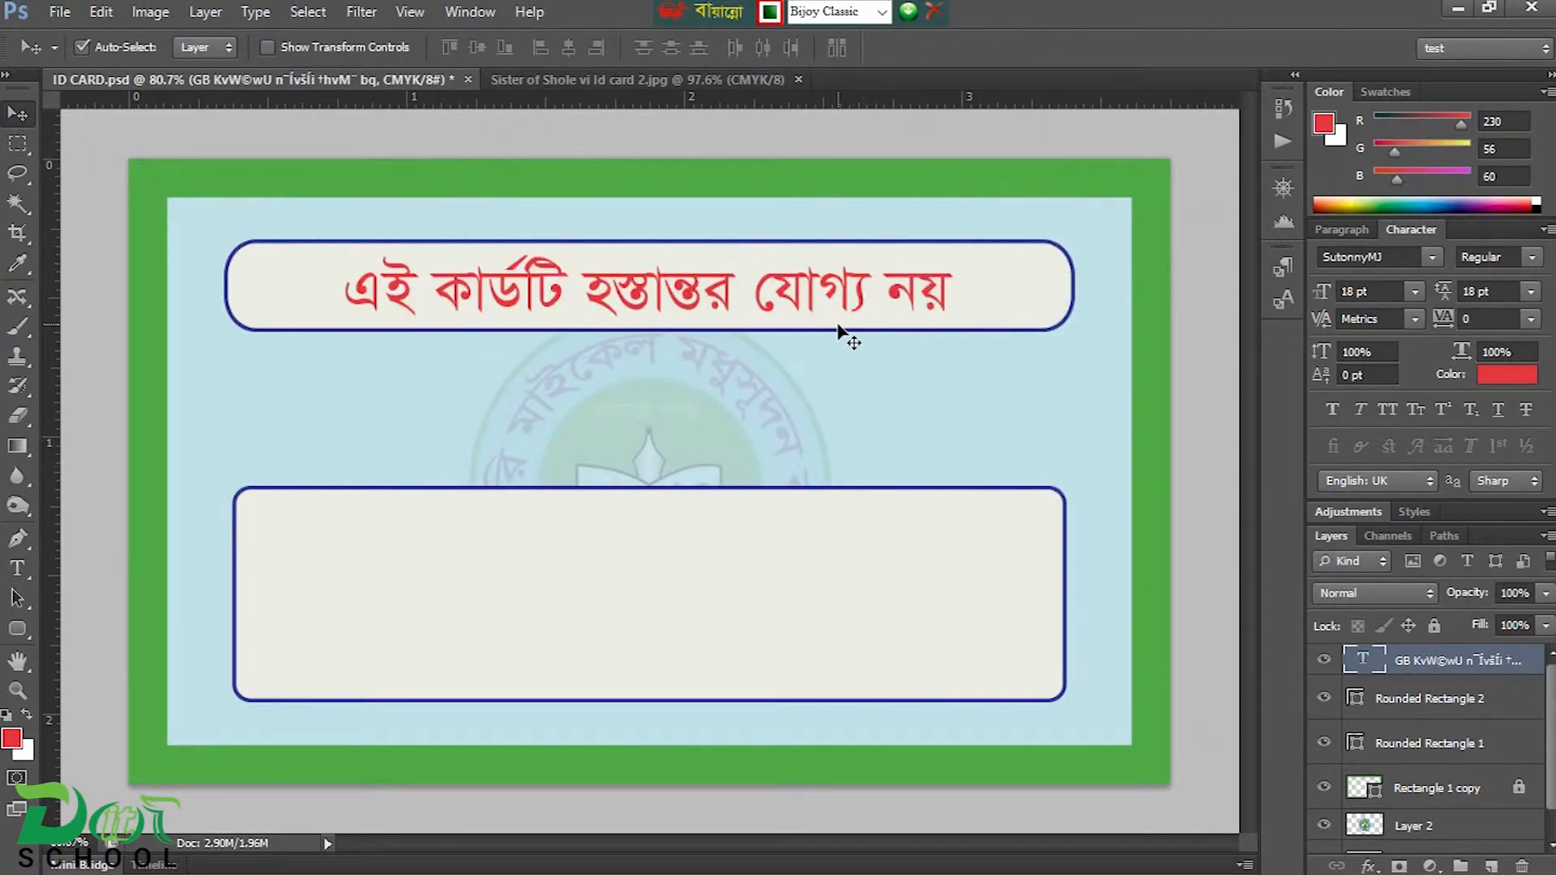
Step: Check the reference JPG, and place a duplicate of the red heading text between the two boxes
click(566, 81)
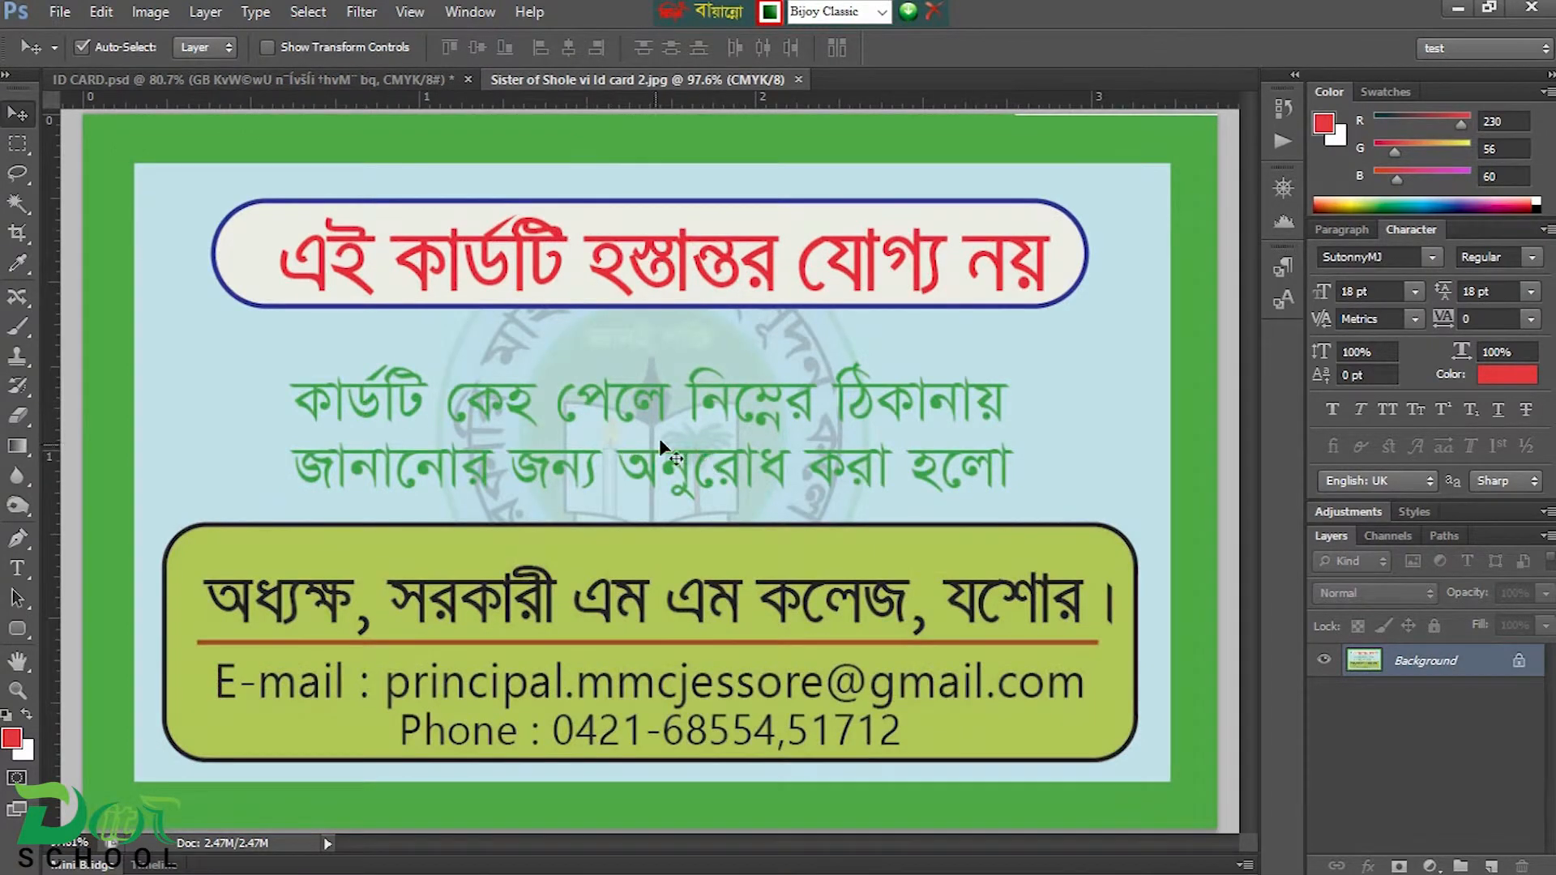
click(324, 81)
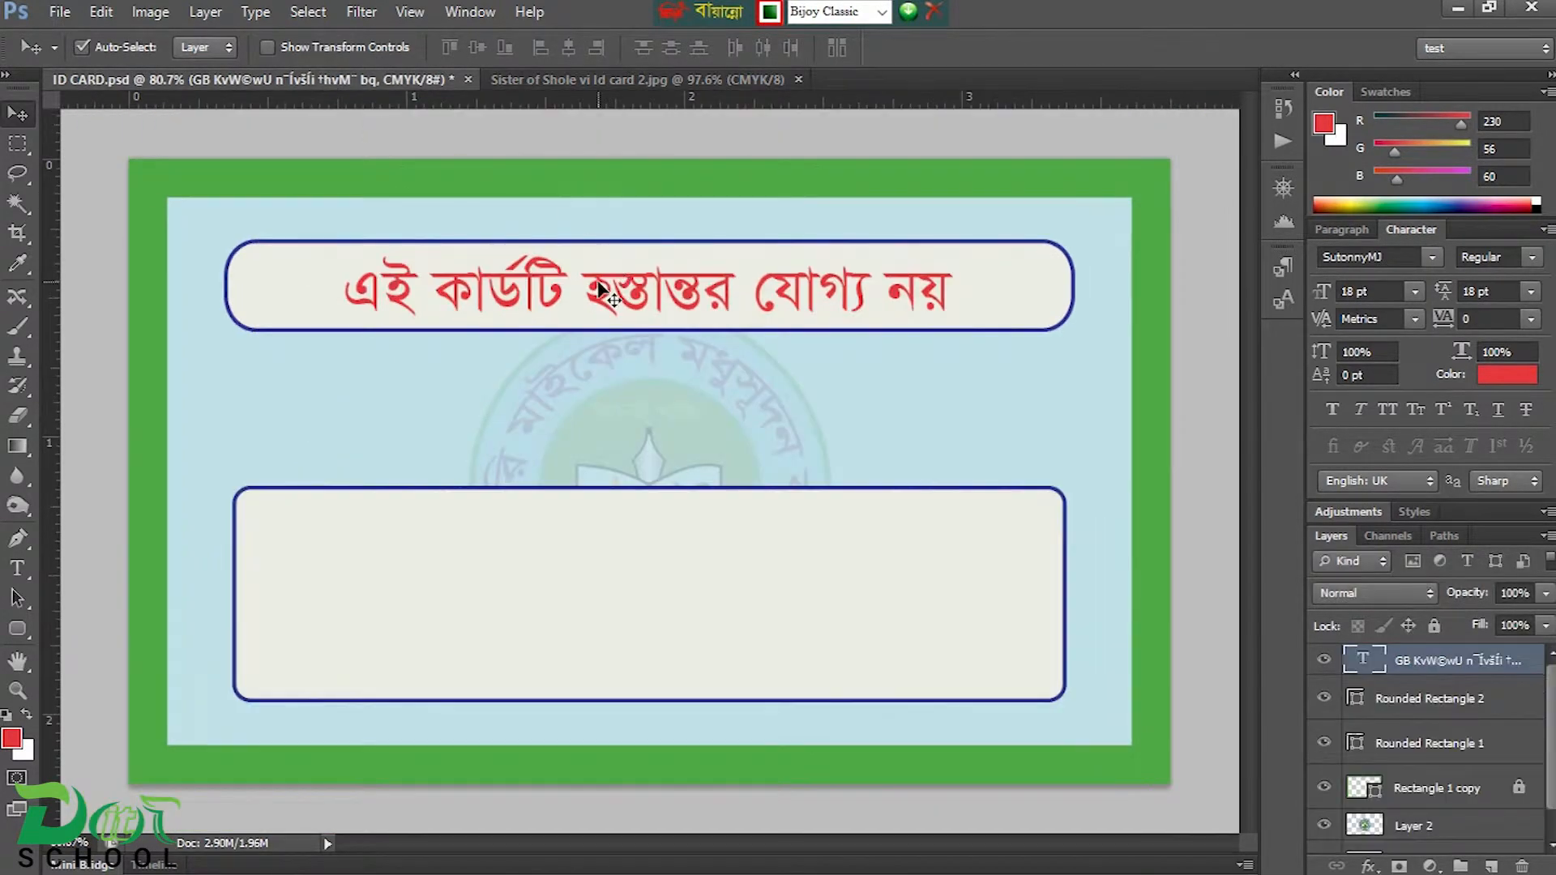
drag(600, 288, 600, 400)
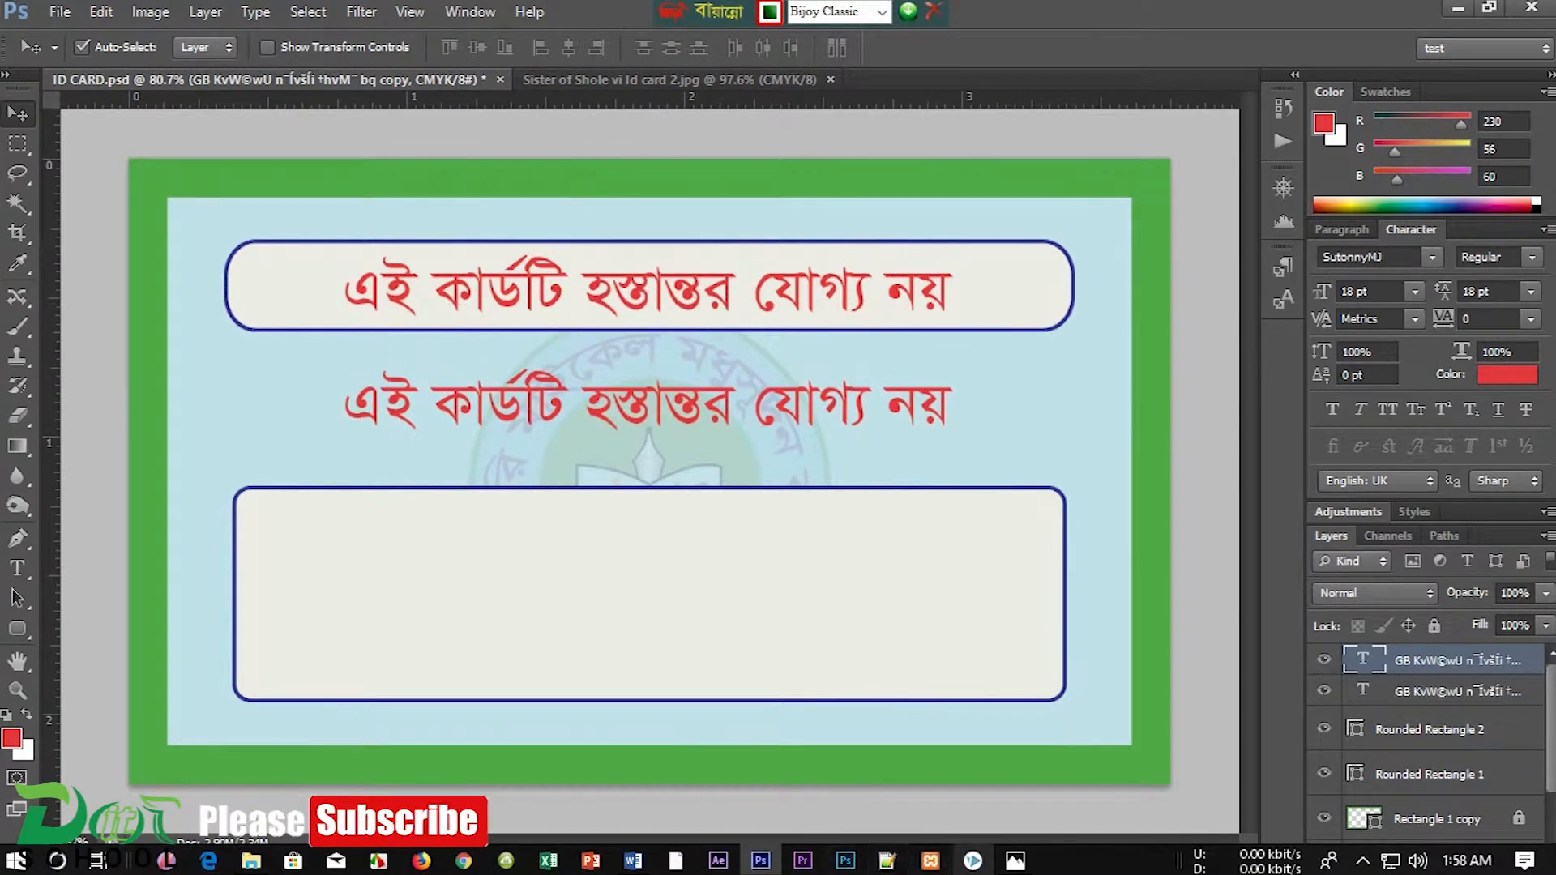
Step: Switch to text.docx in Word, copy the two lines "কার্ডটি কেহ পেলে নিম্নের ঠিকানায় জানানোর জন্য অনুরোধ করা হলো", and minimize the document
click(633, 860)
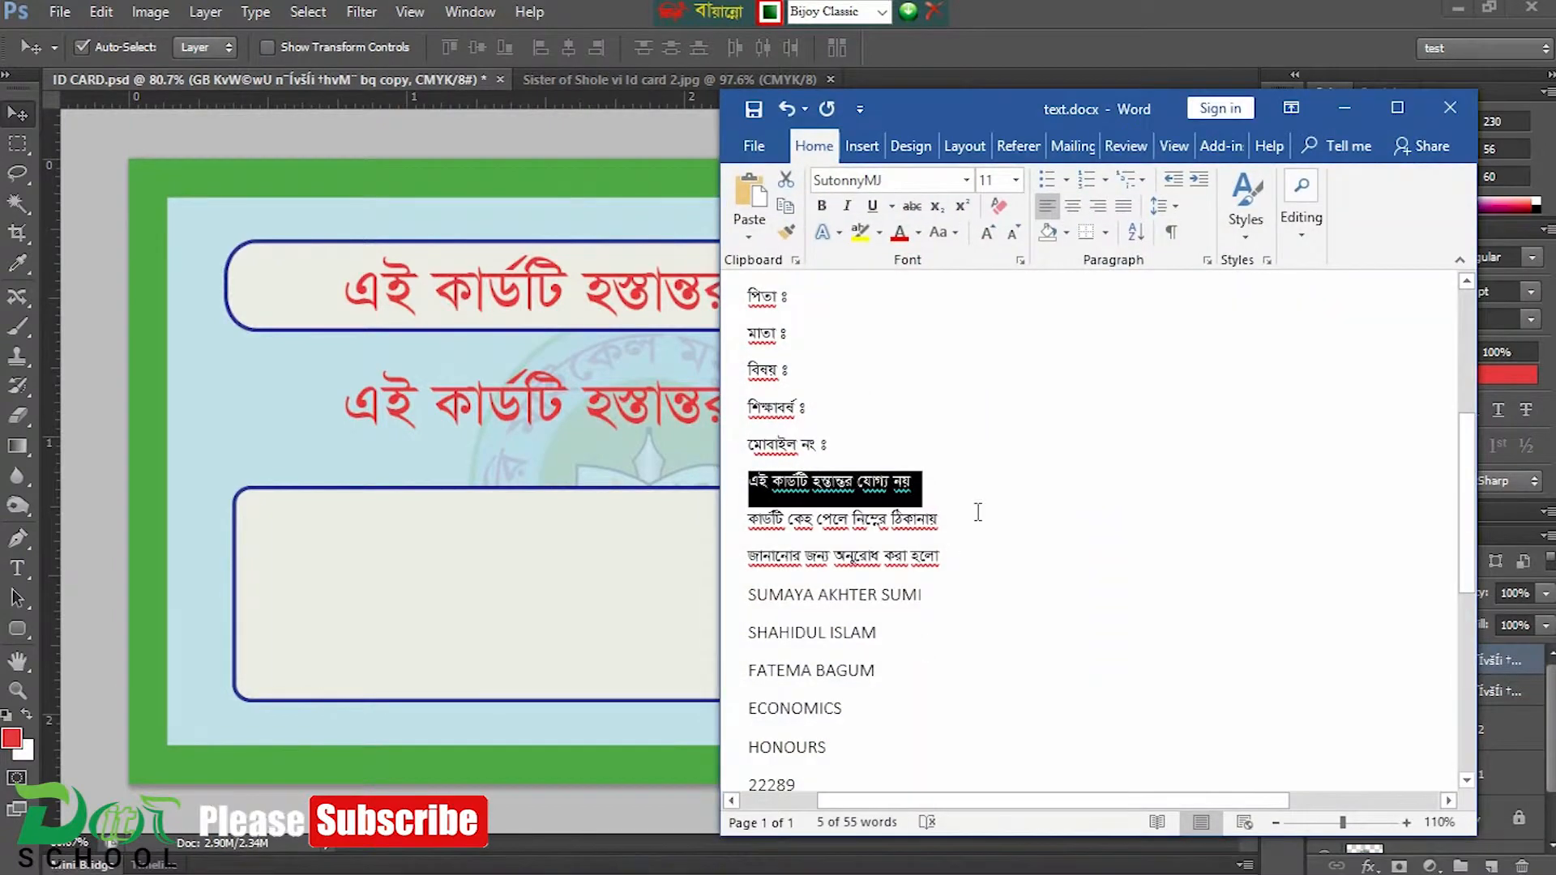
drag(944, 559, 751, 516)
key(ctrl+c)
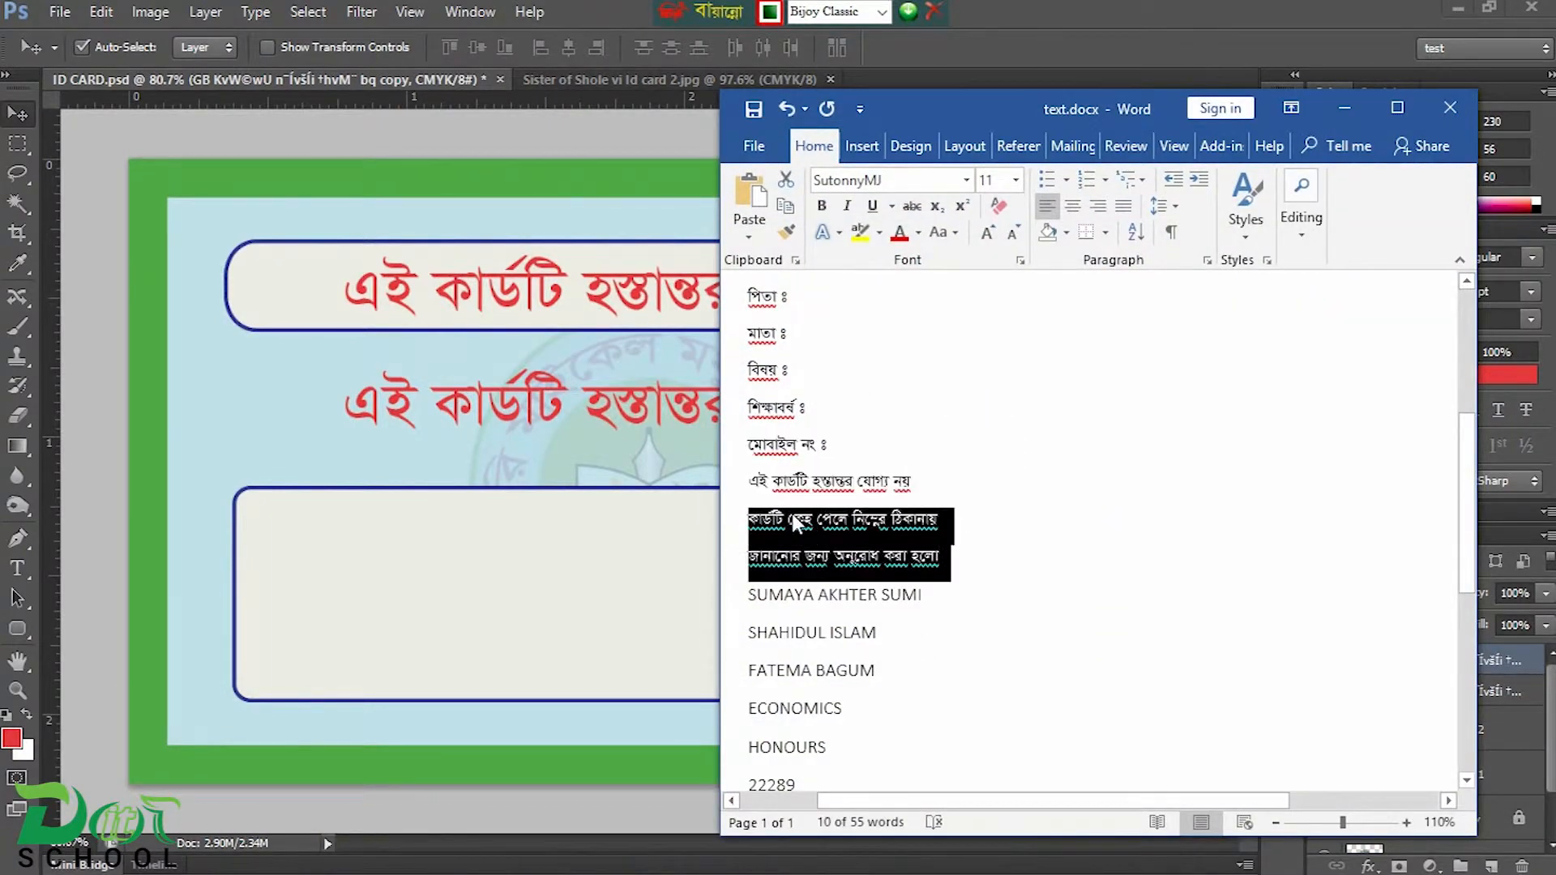
click(1343, 108)
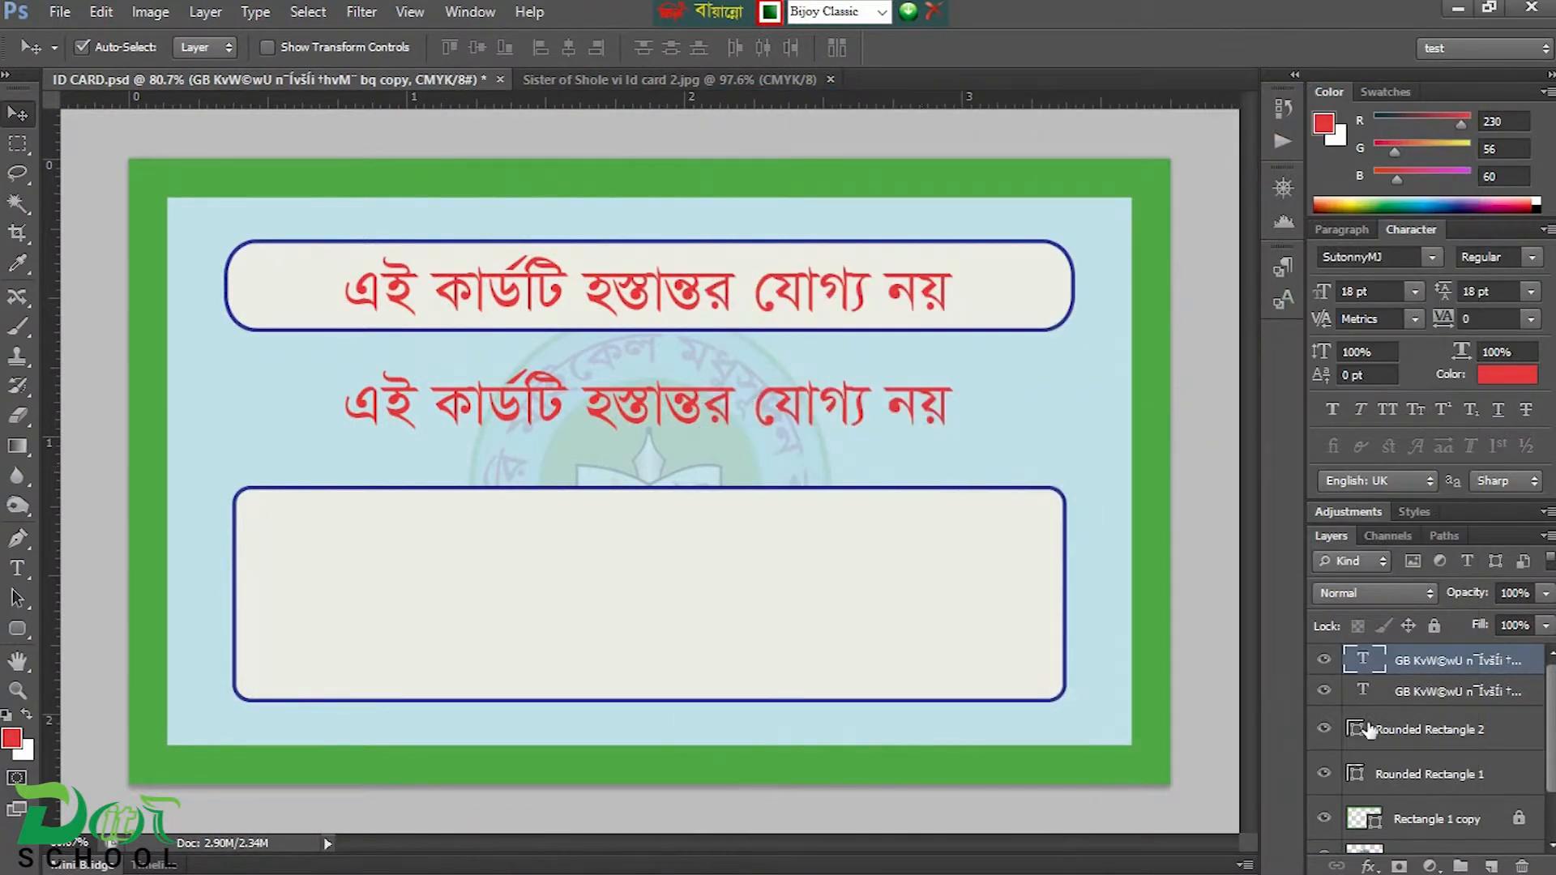
Step: Replace the duplicated heading's text with the copied two lines and move it into the gap between the two boxes
double_click(1369, 675)
key(ctrl+v)
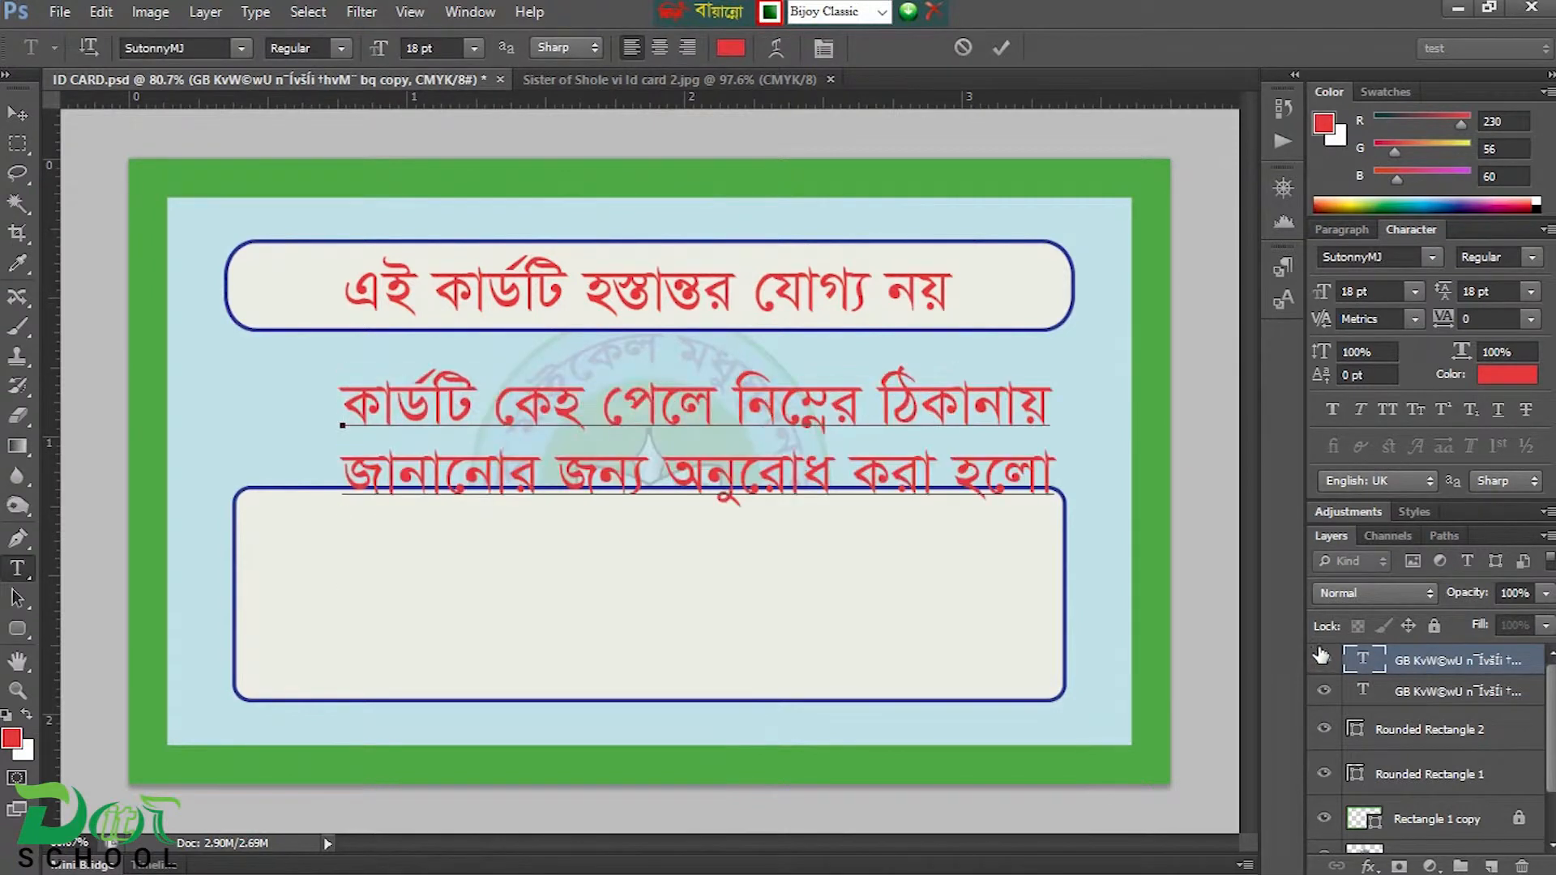
click(18, 113)
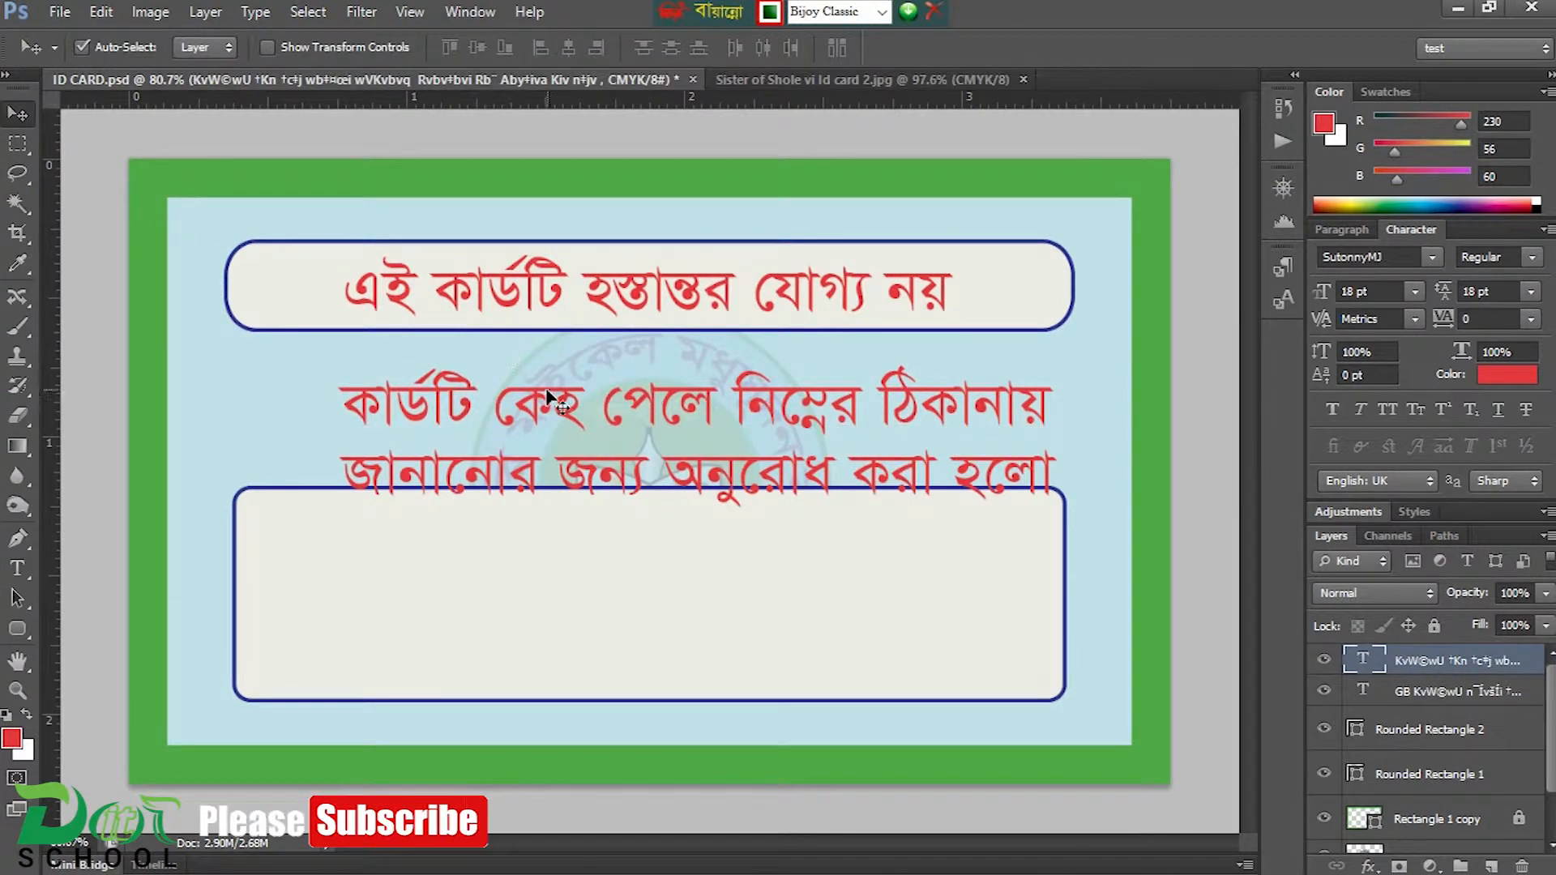
drag(545, 400, 502, 354)
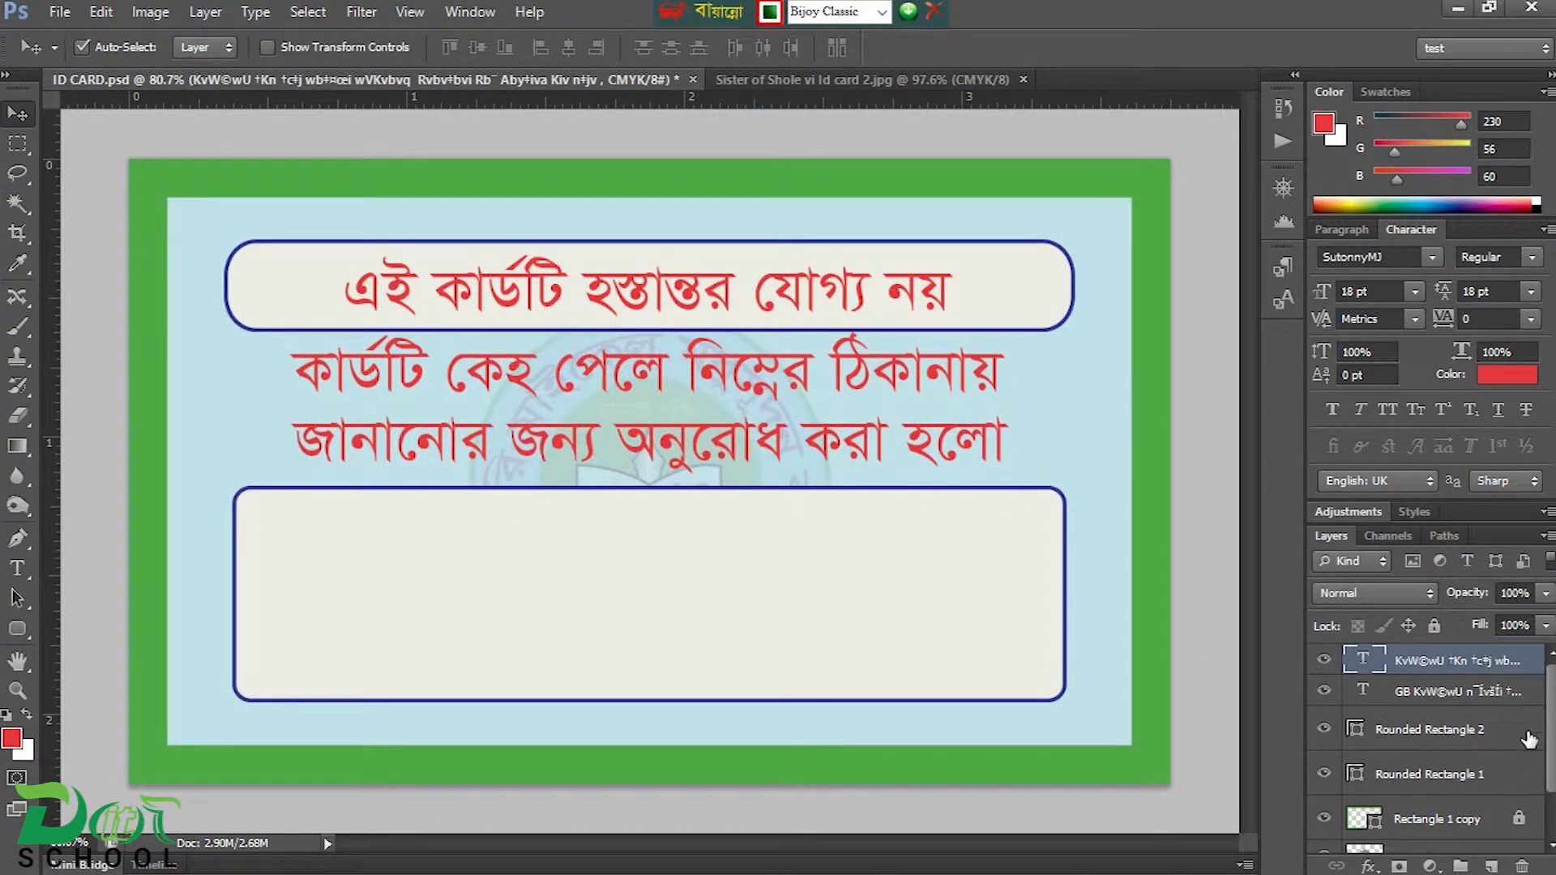
Step: Center the two-line text horizontally on the light-blue Rectangle 1 layer, and dismiss the audio jack notifications
scroll(1426, 746, down, 2)
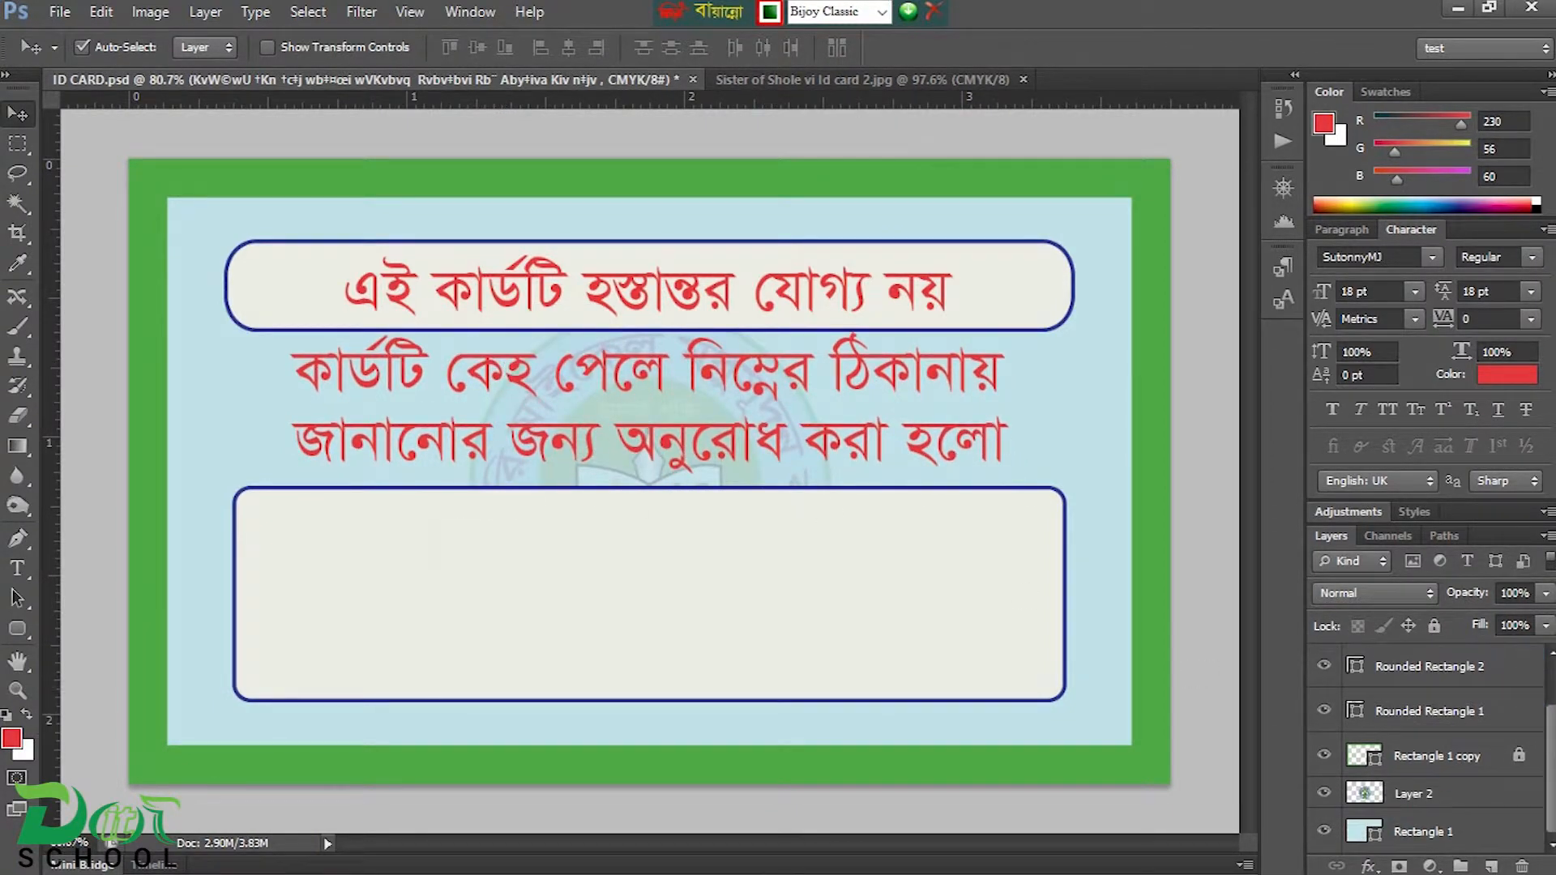
click(1424, 834)
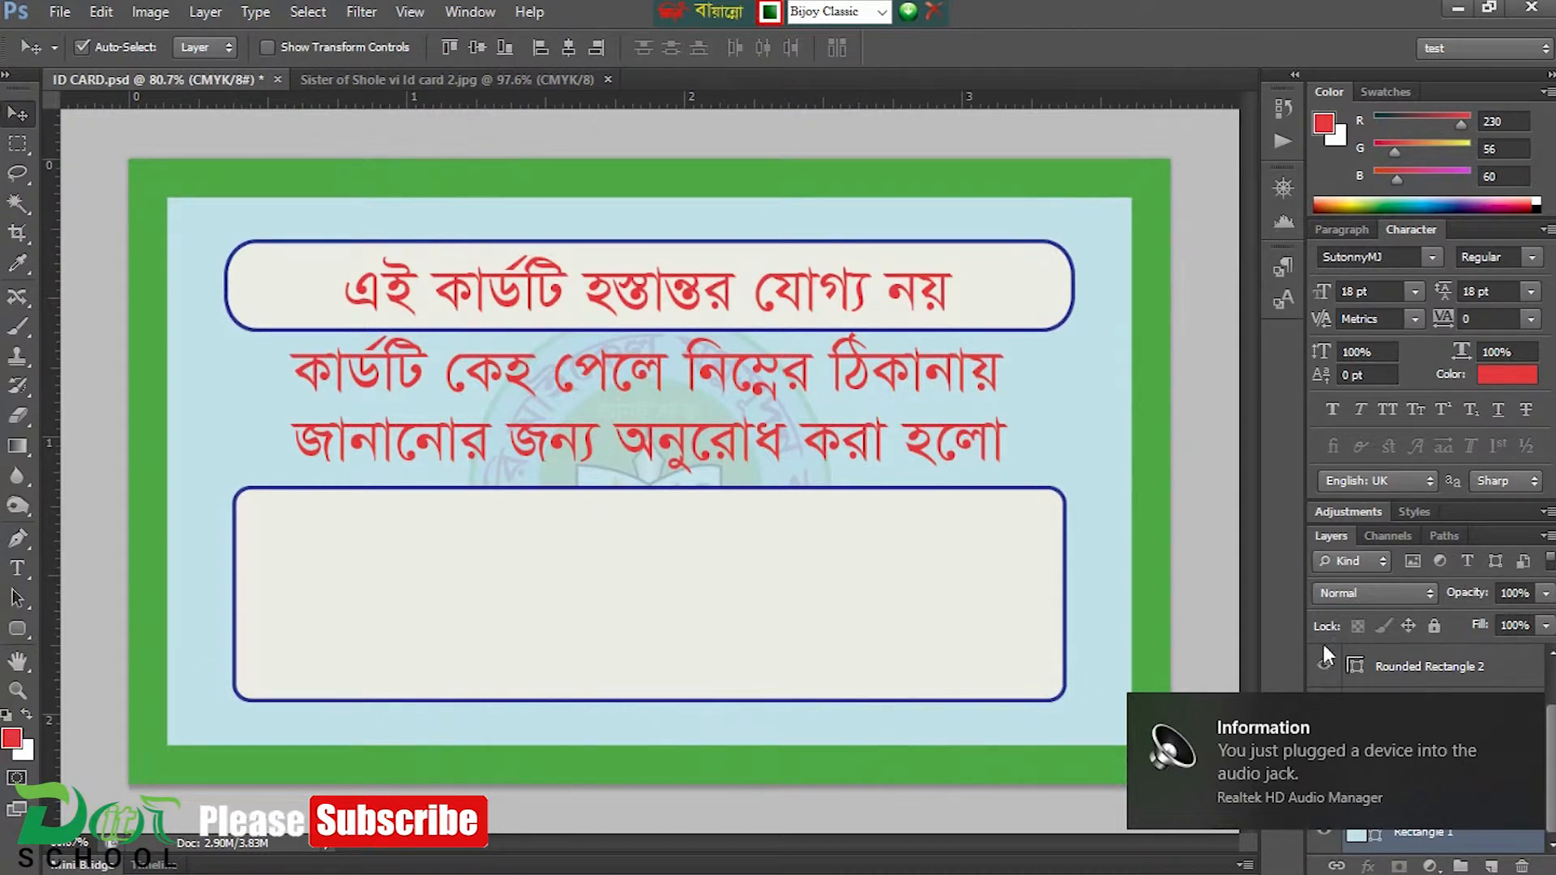
click(1527, 716)
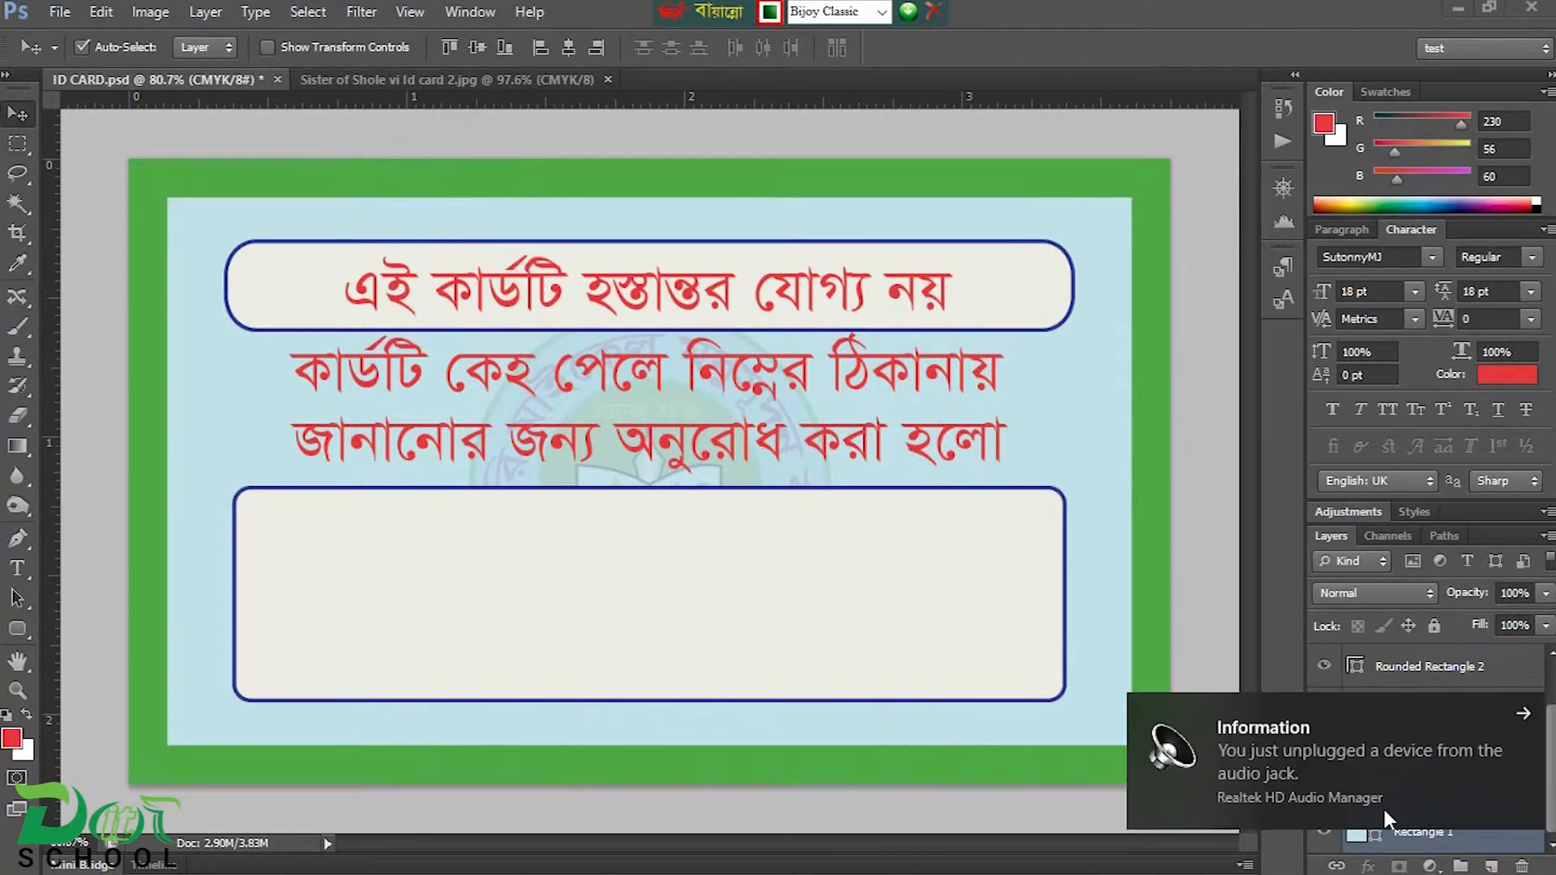
click(1518, 715)
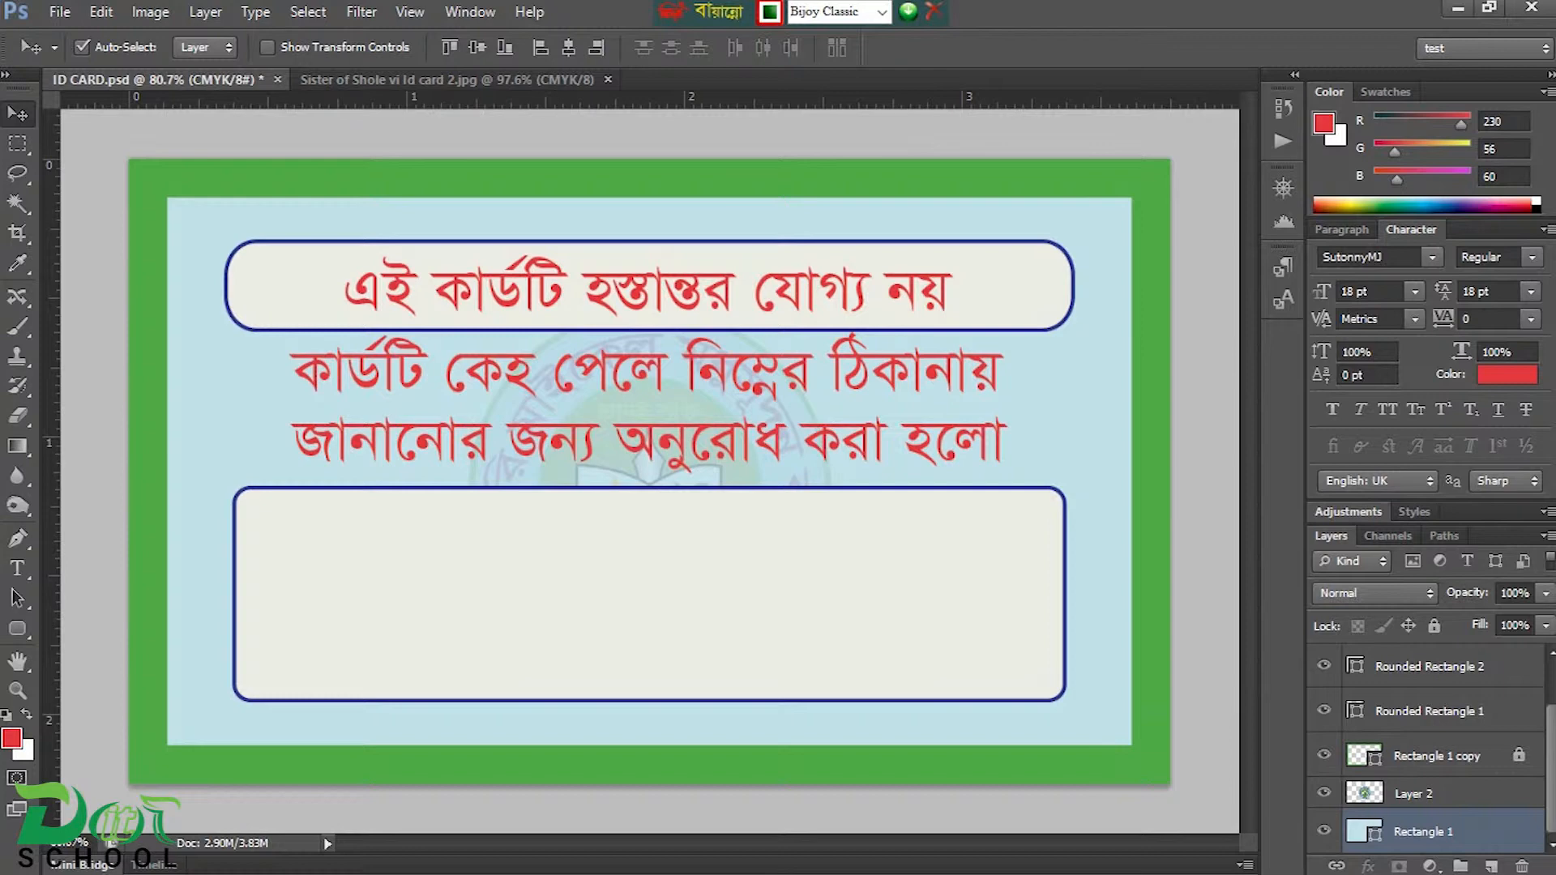
Step: Recolour the two-line text black (000000), and compare the card with the reference JPG
drag(1551, 718, 1553, 657)
double_click(1363, 659)
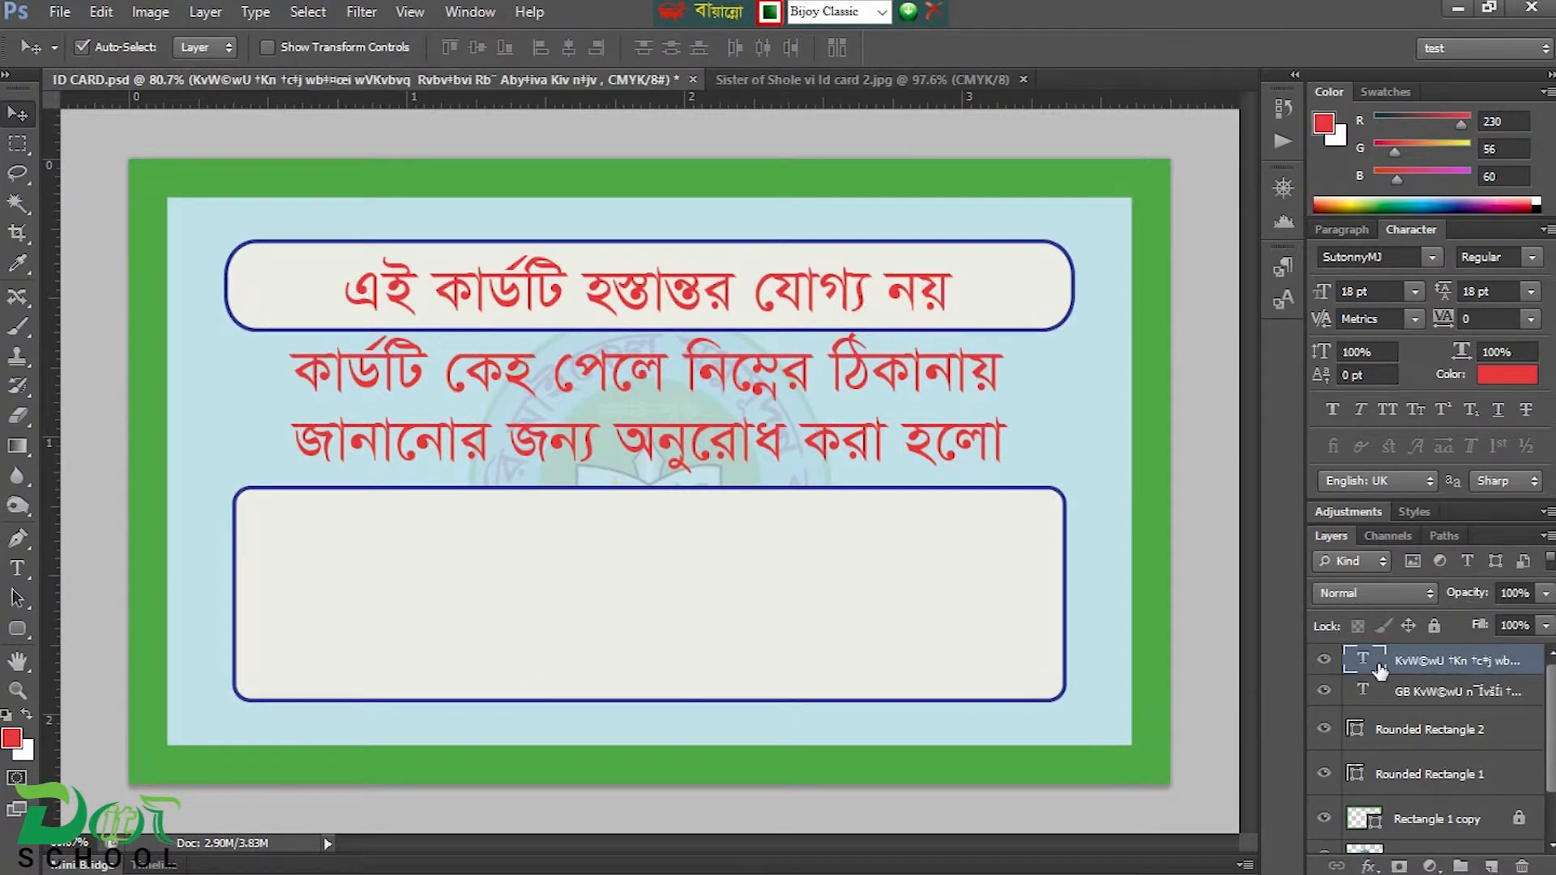
click(12, 737)
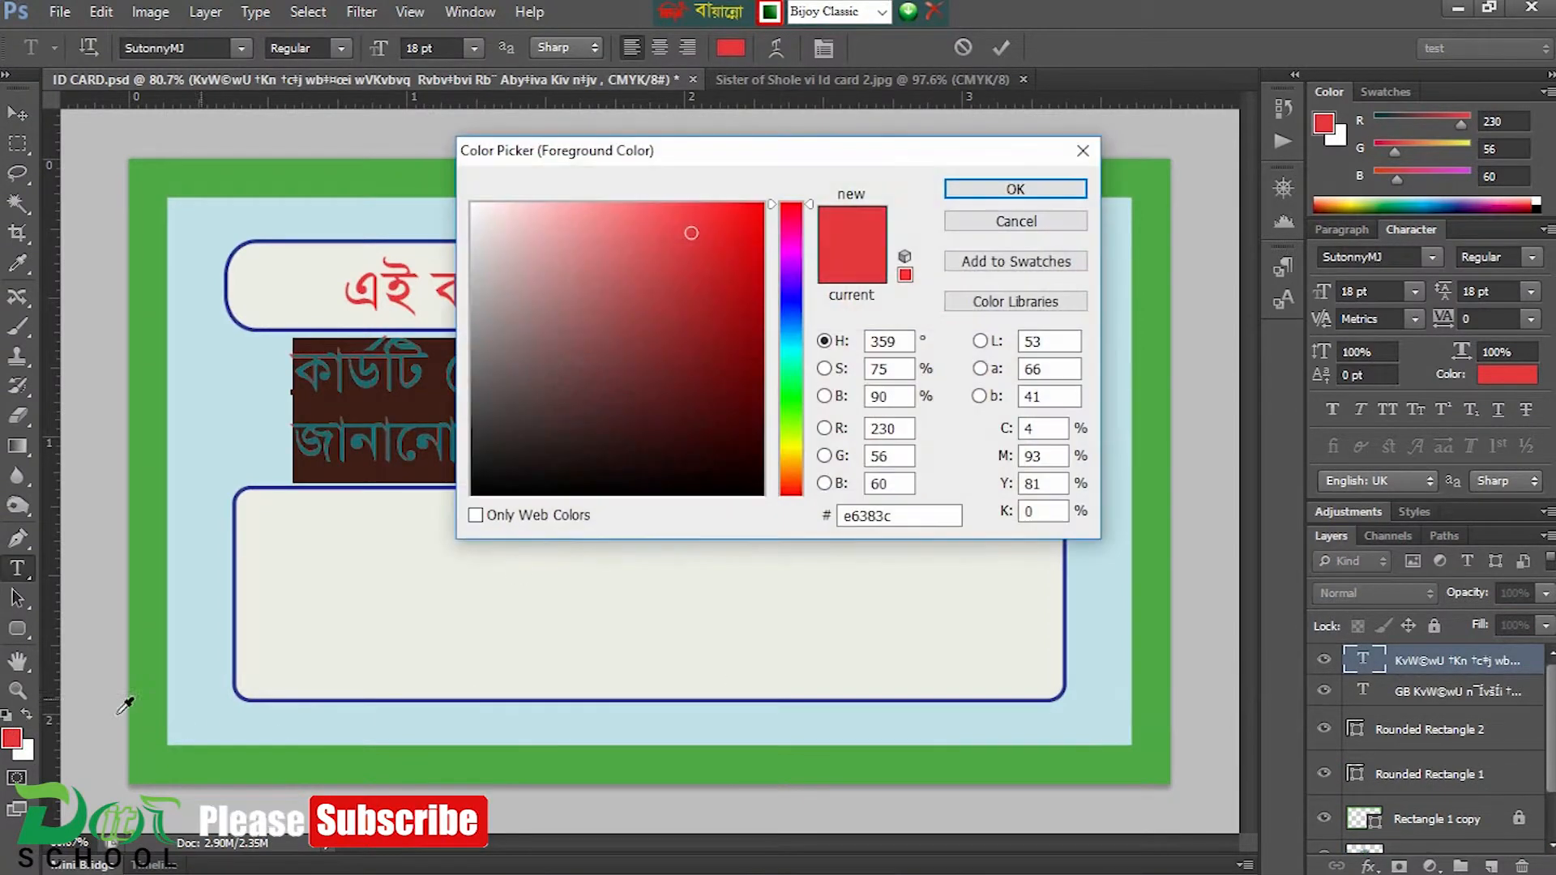
click(765, 503)
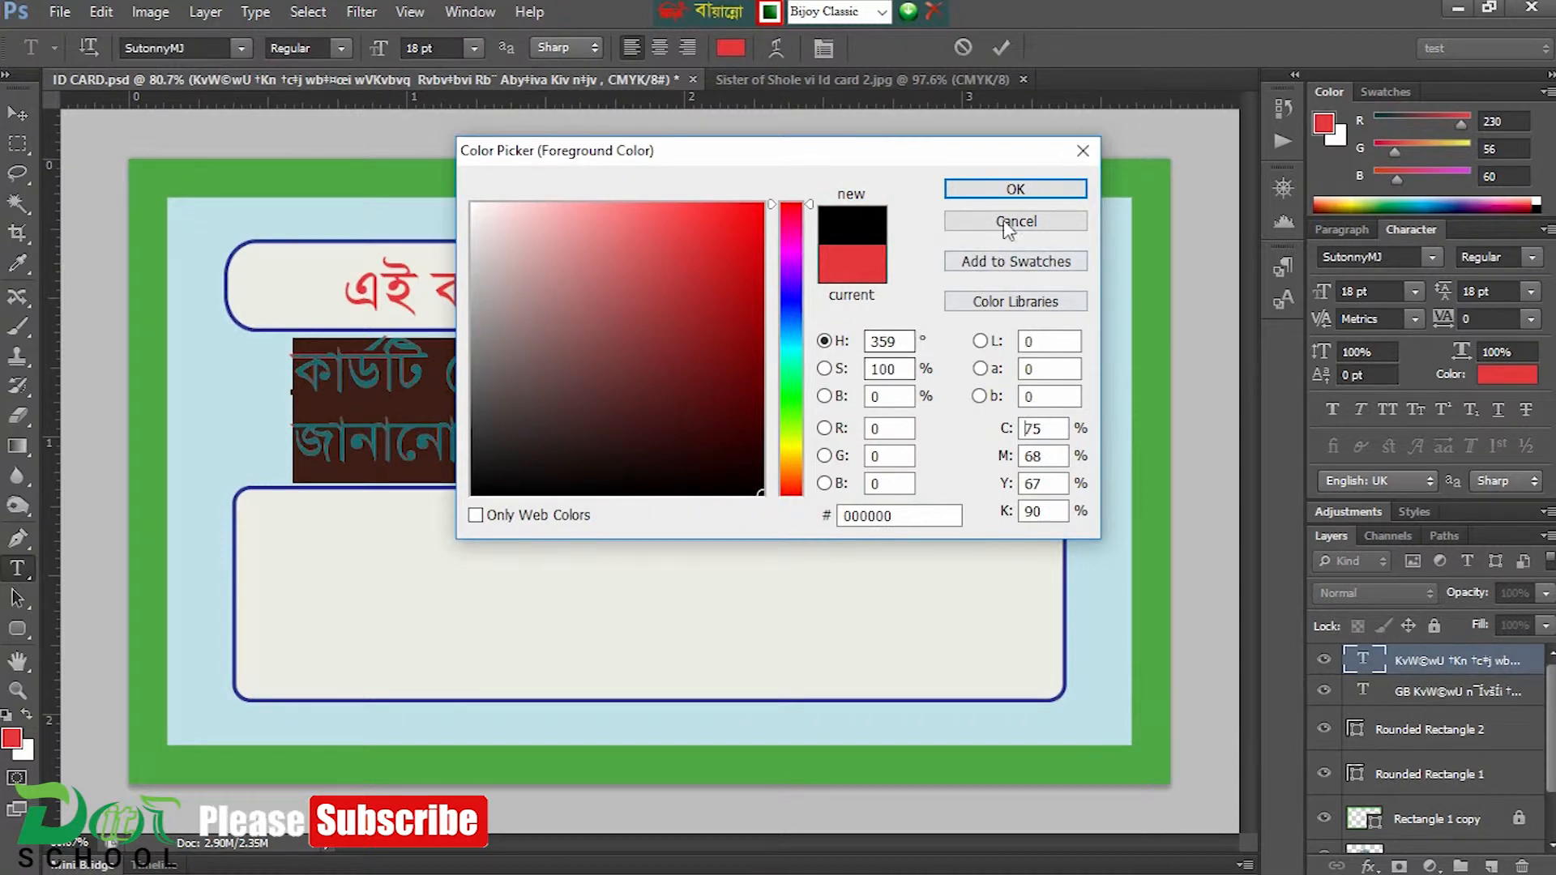
click(1015, 189)
click(23, 117)
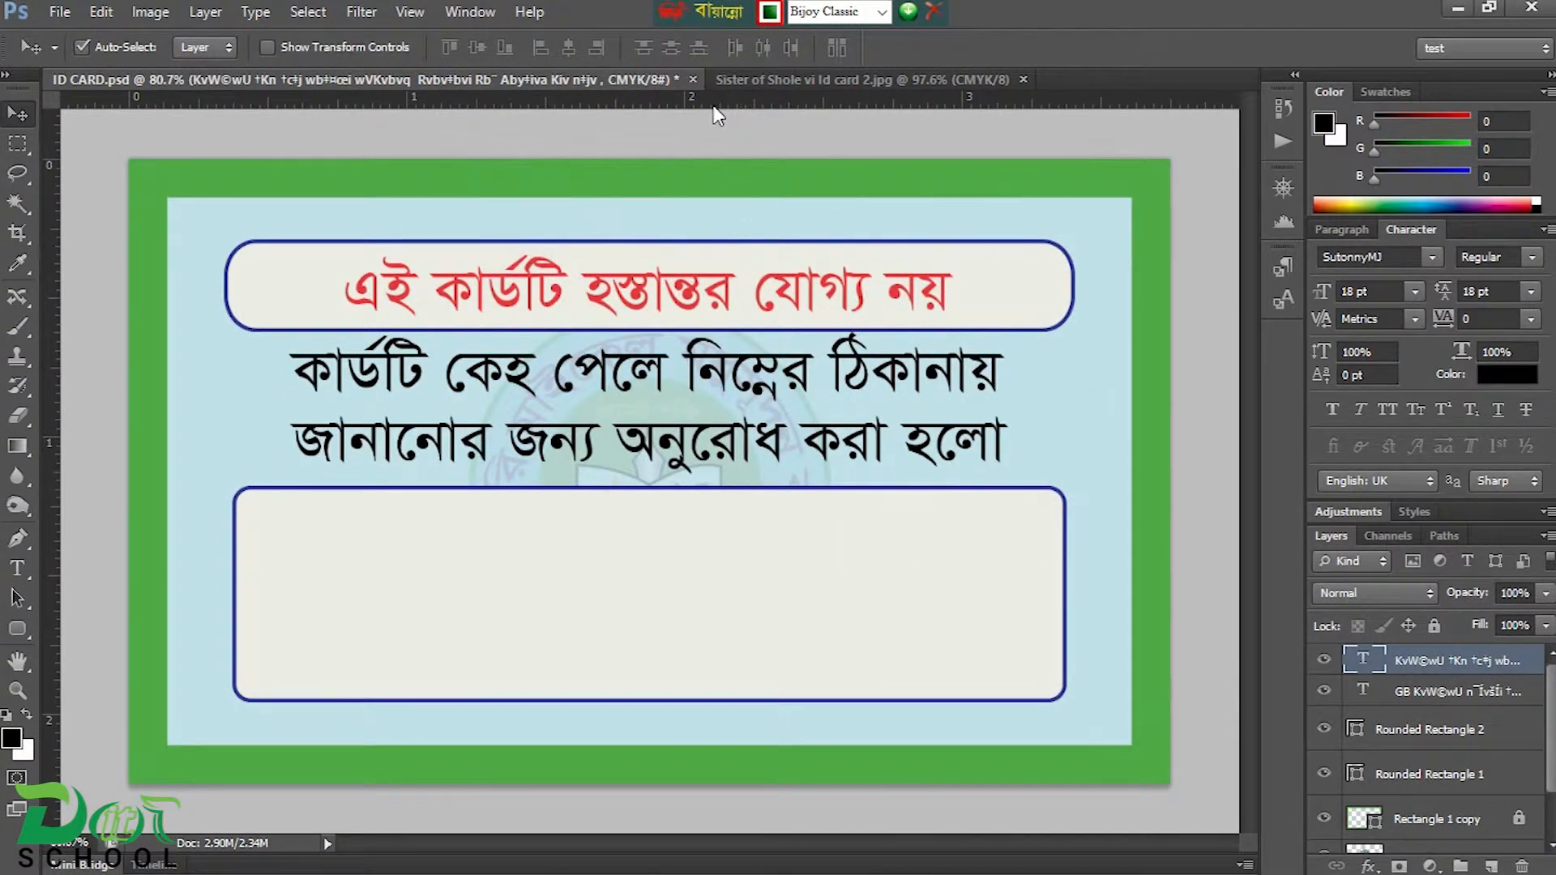
click(784, 80)
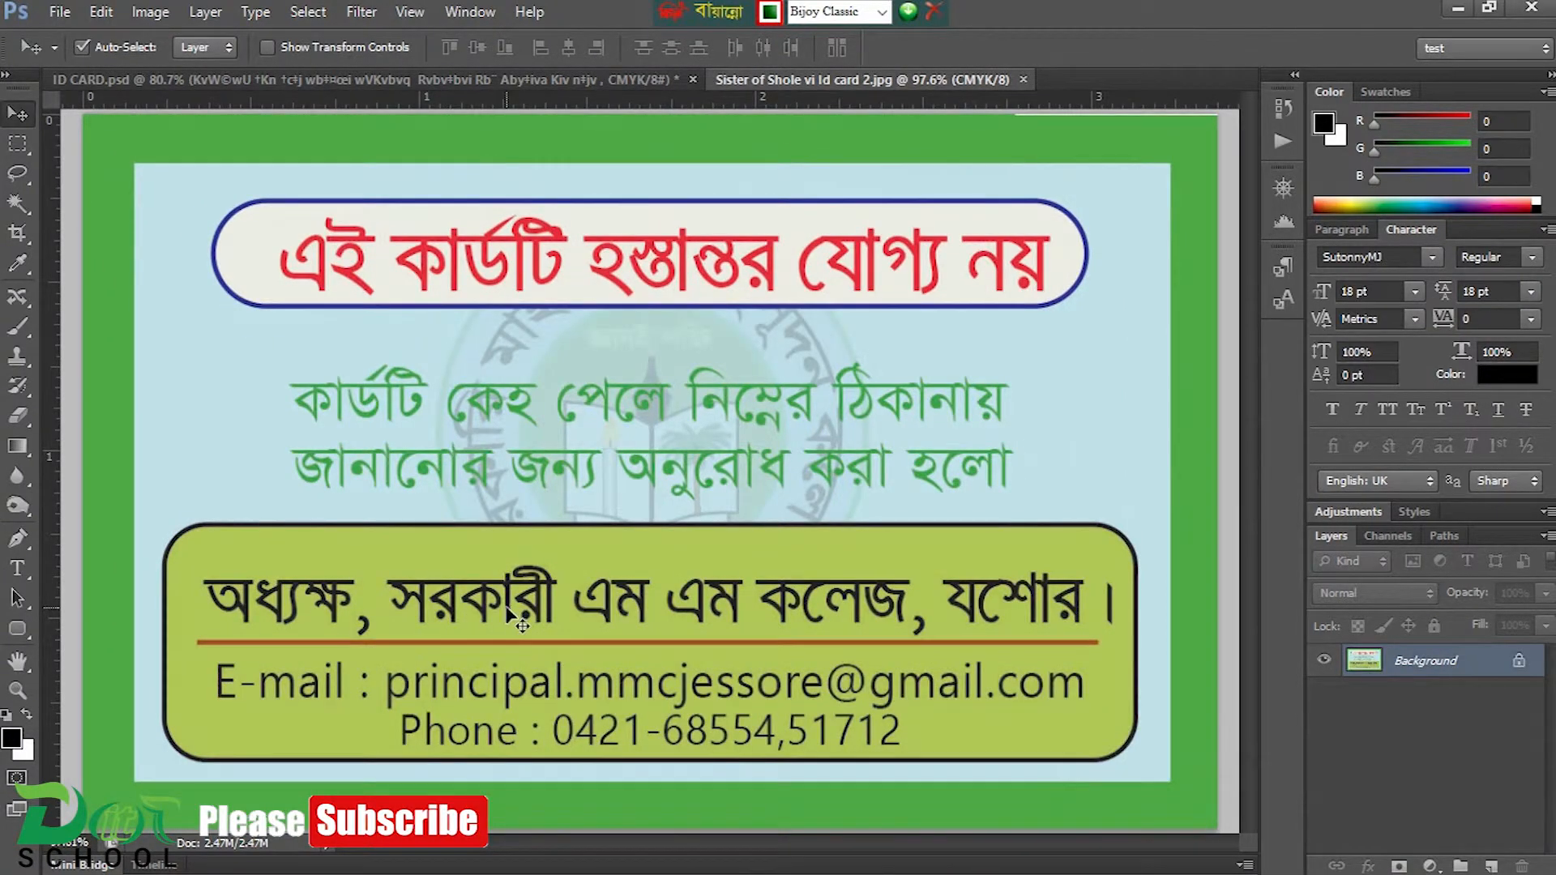
click(347, 79)
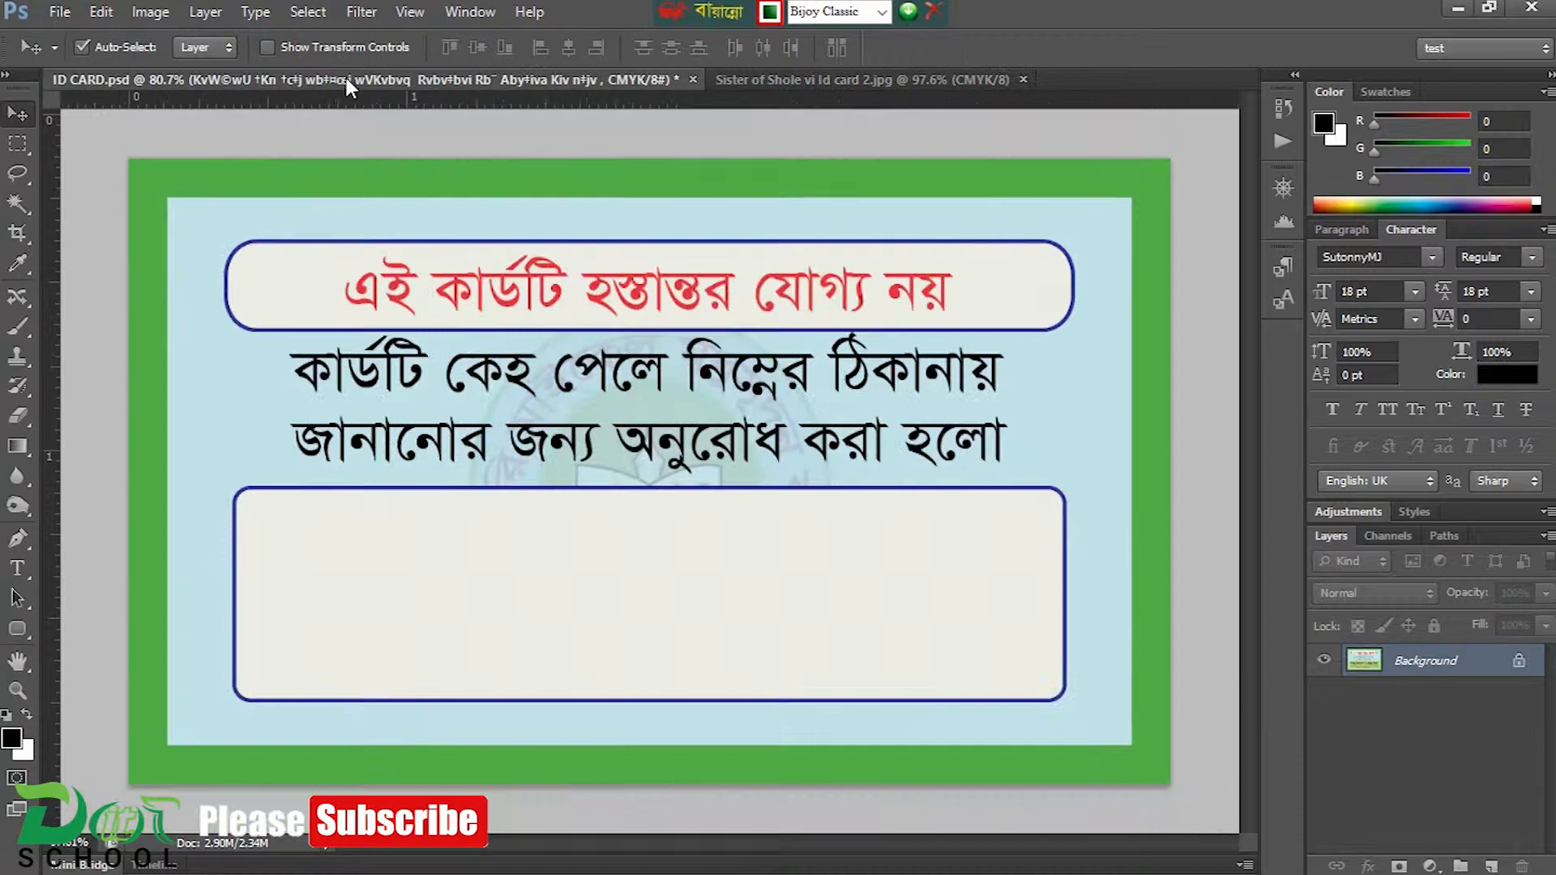
Step: Duplicate the red heading into the lower box, and check text.docx and the reference JPG for the text that belongs there
drag(545, 270, 573, 529)
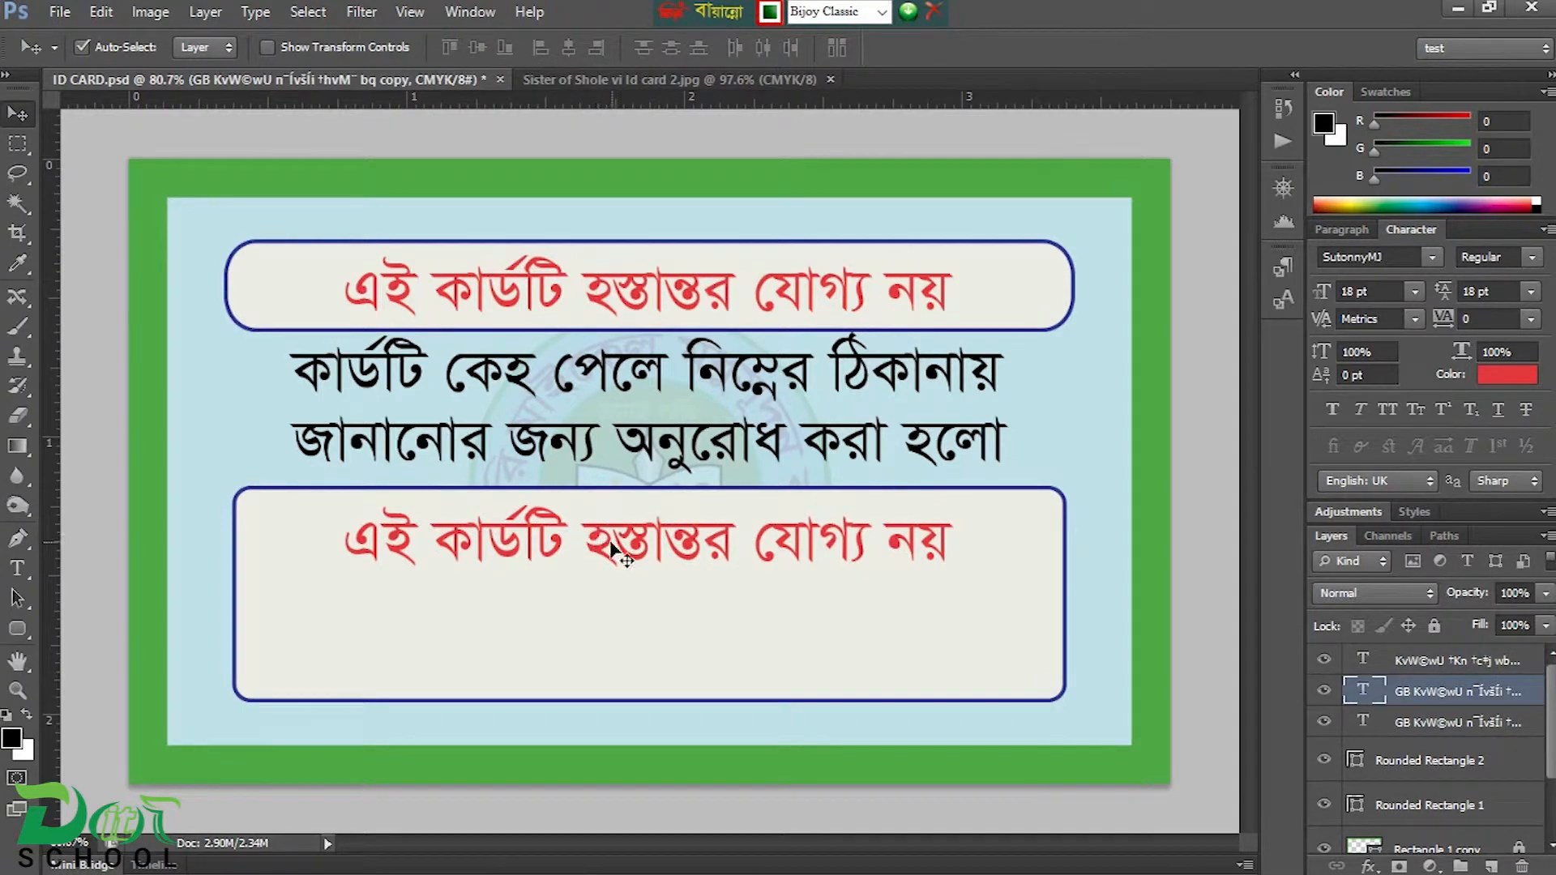
mouse_move(972, 860)
click(651, 859)
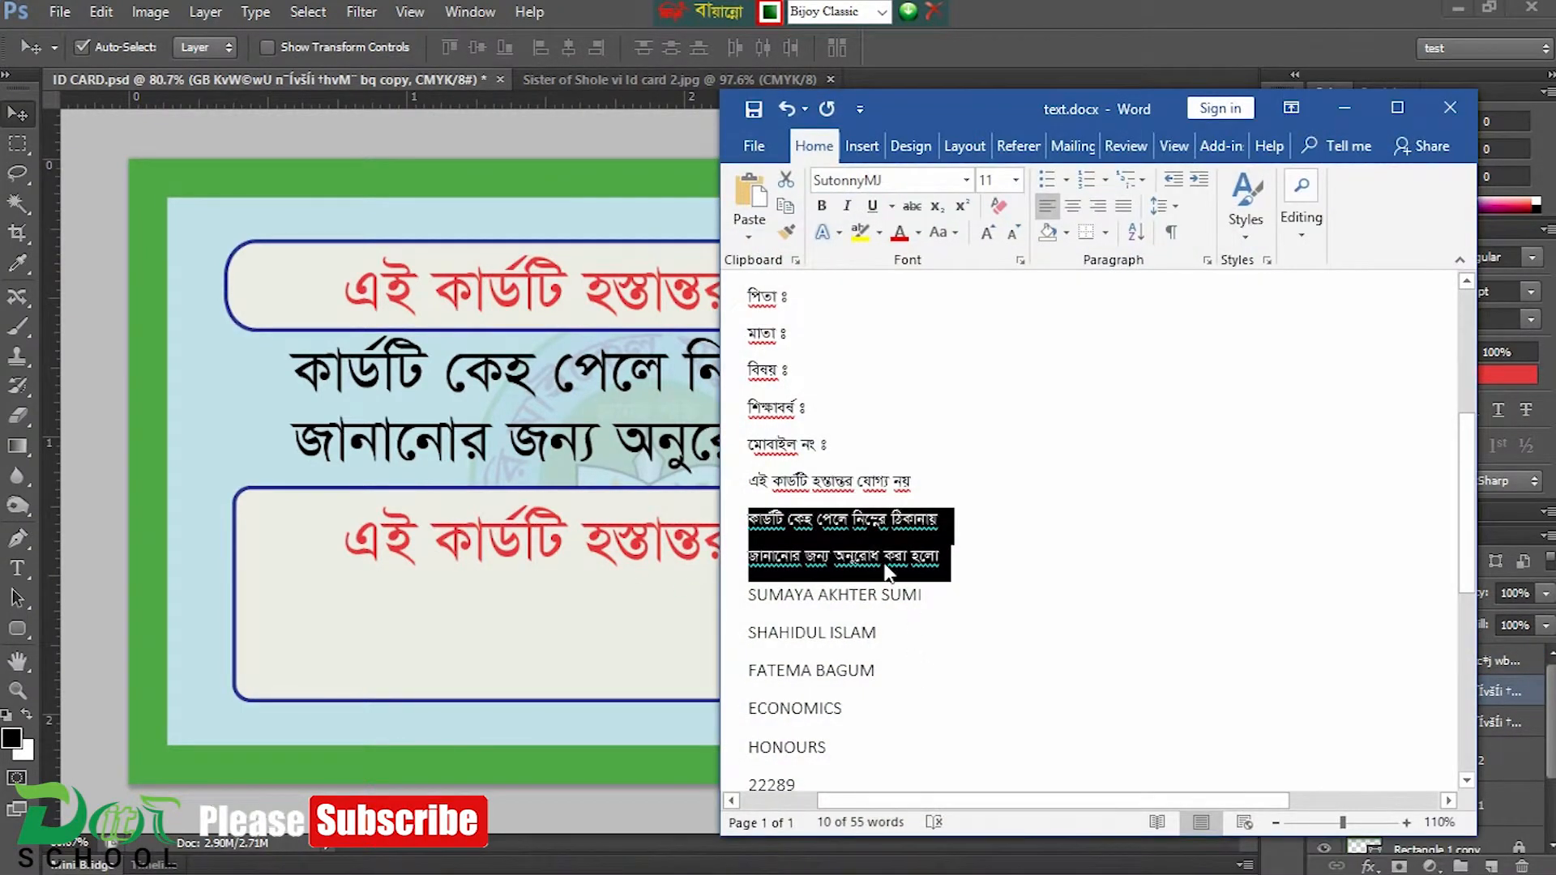
scroll(892, 583, down, 3)
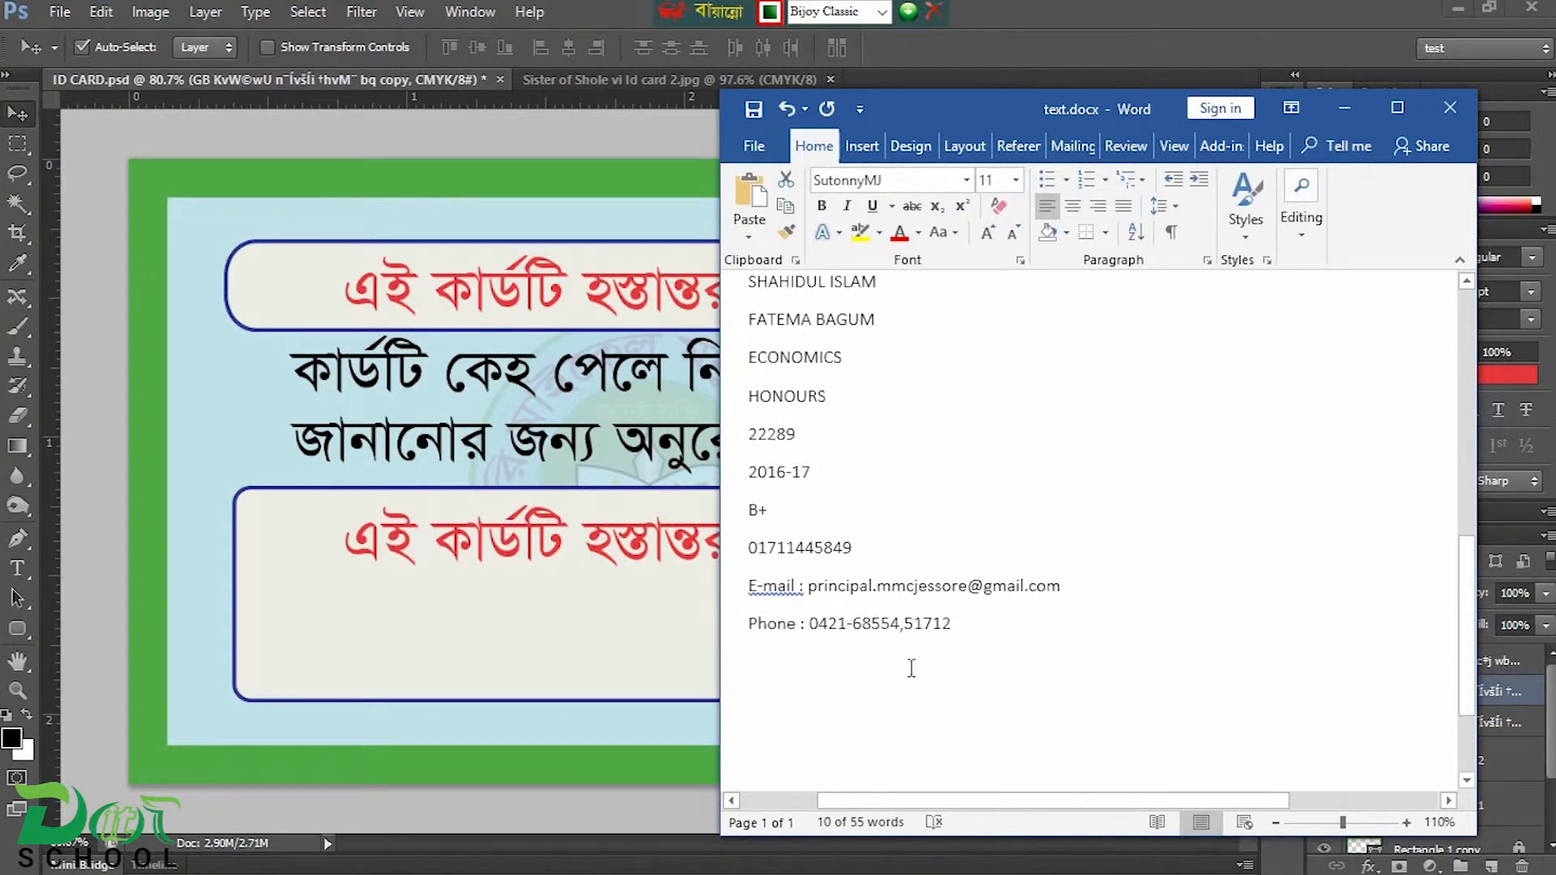
scroll(1030, 595, up, 5)
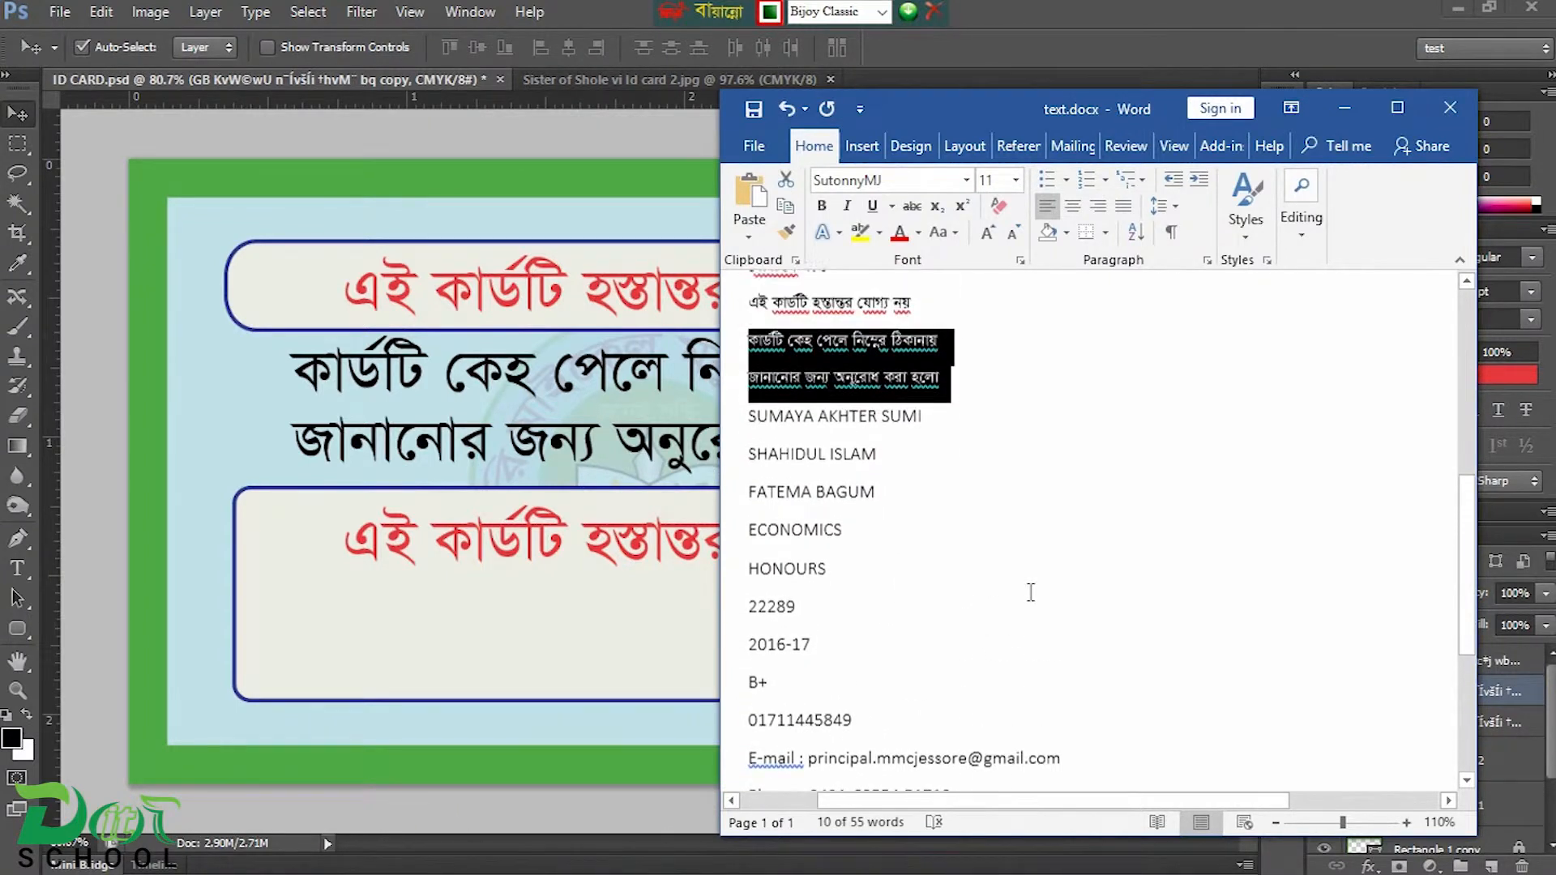
scroll(1030, 592, up, 1)
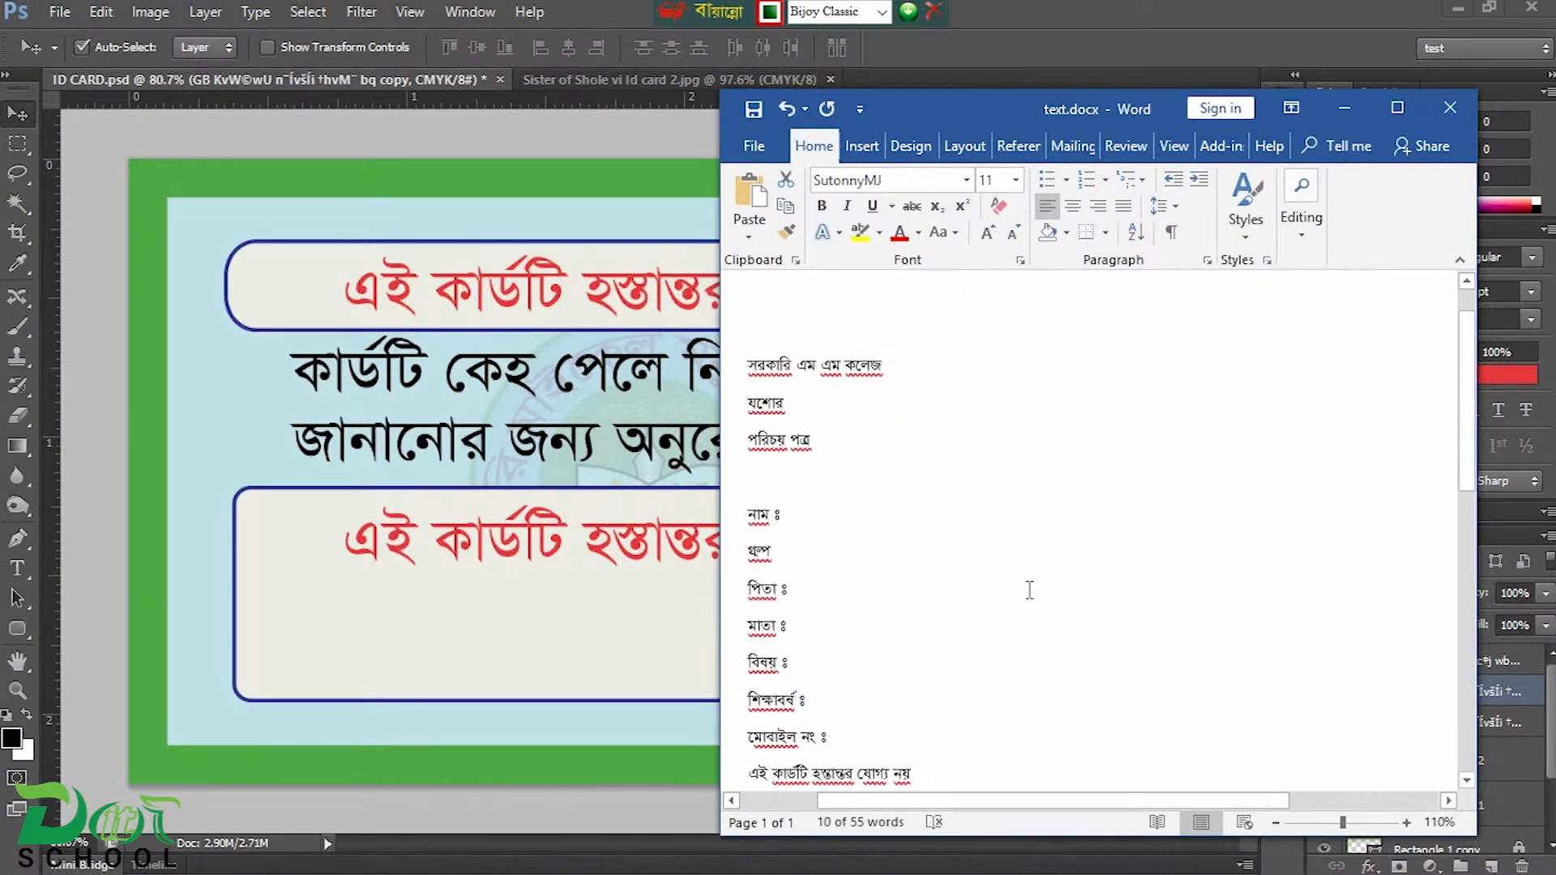
click(612, 8)
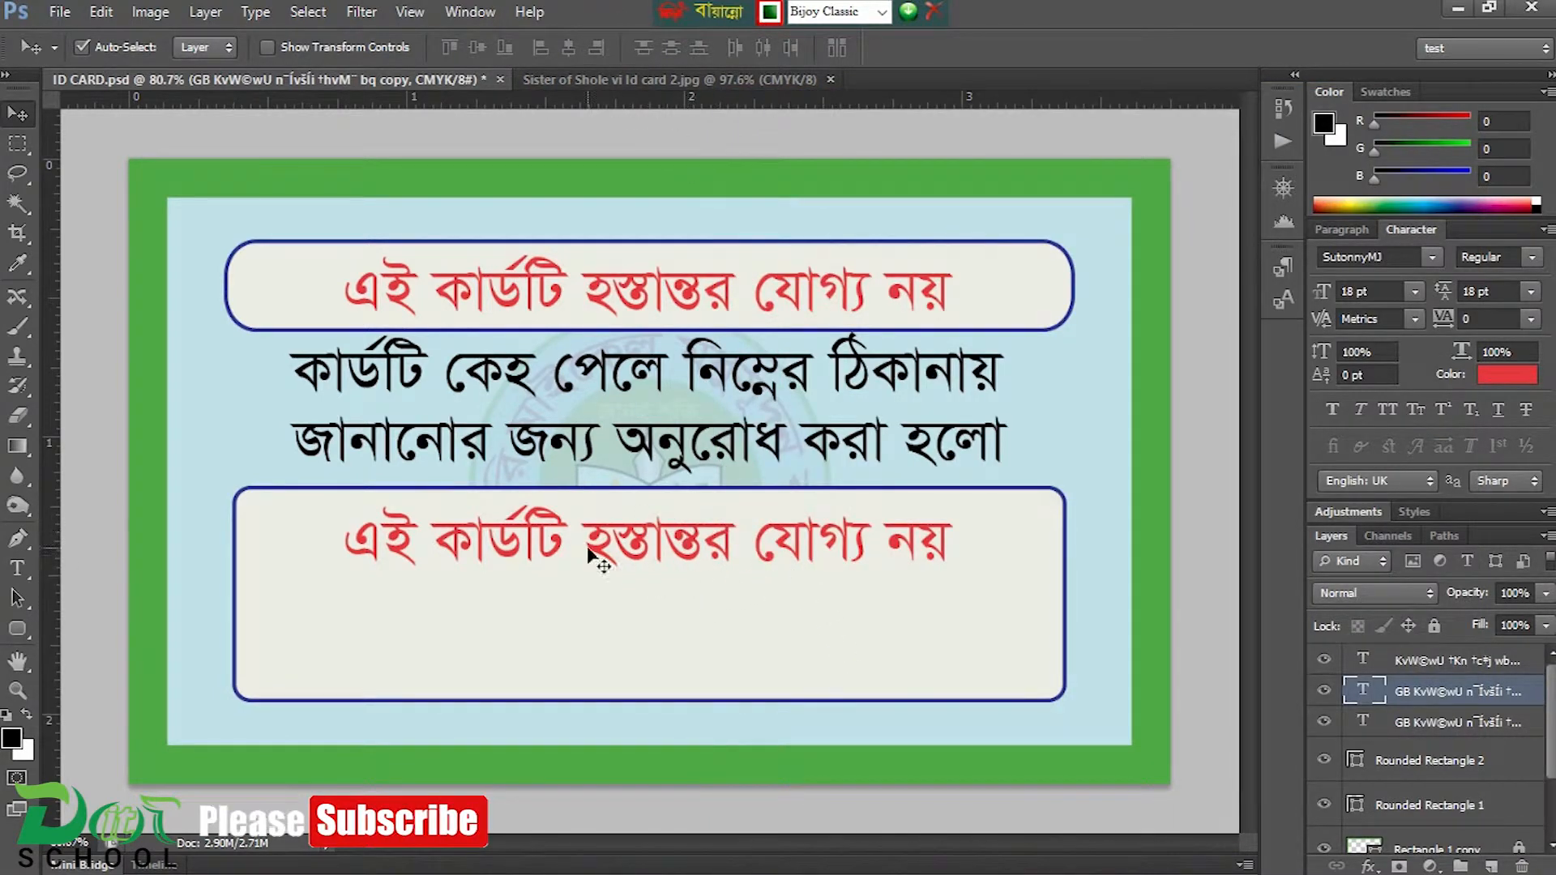
click(679, 81)
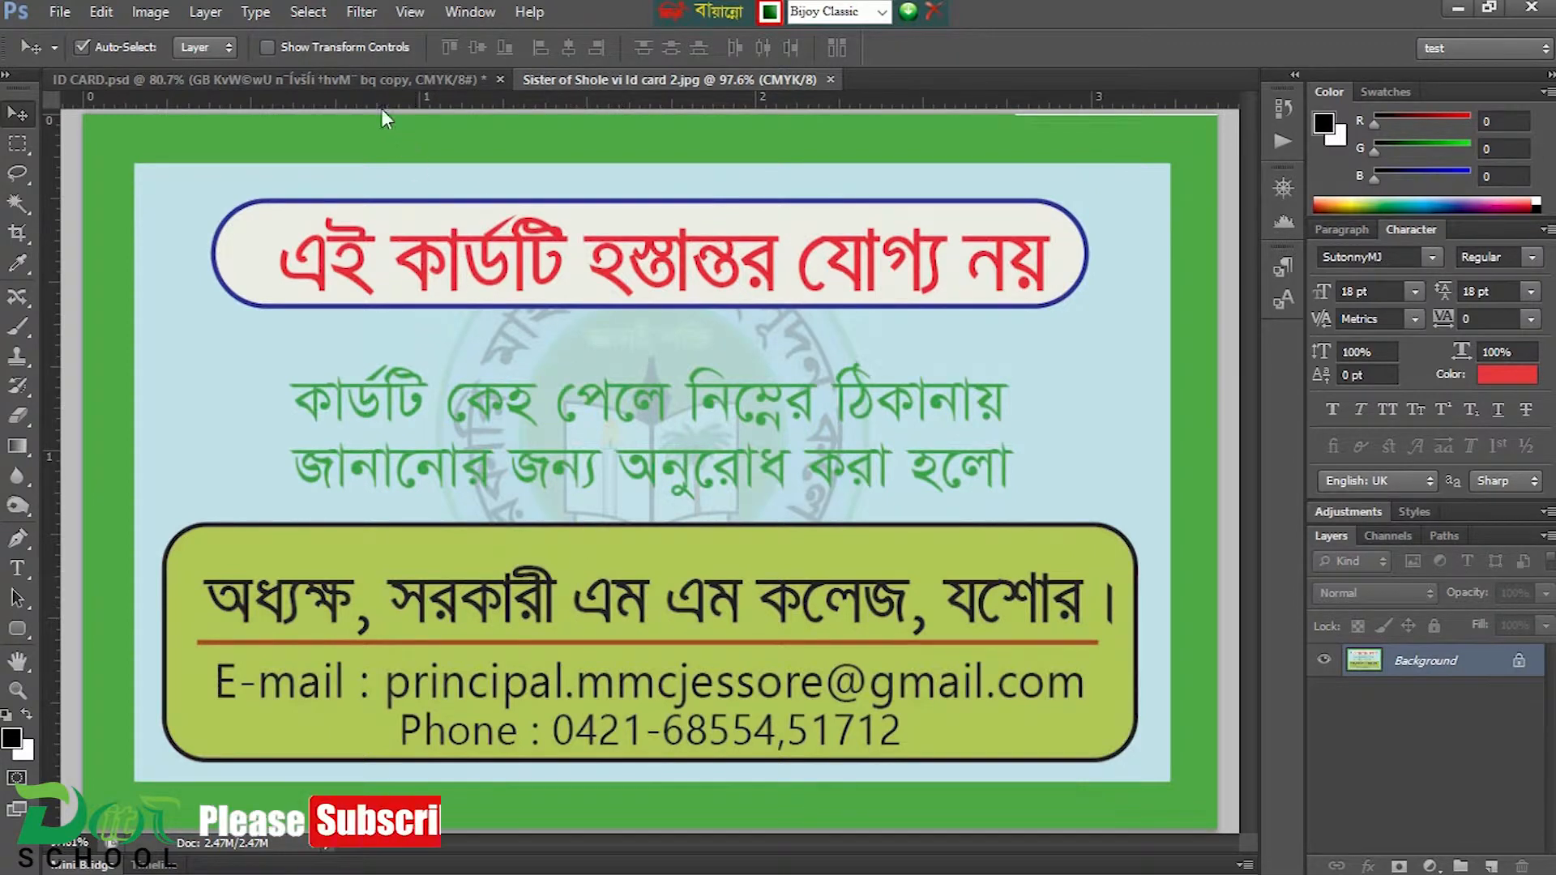
click(381, 82)
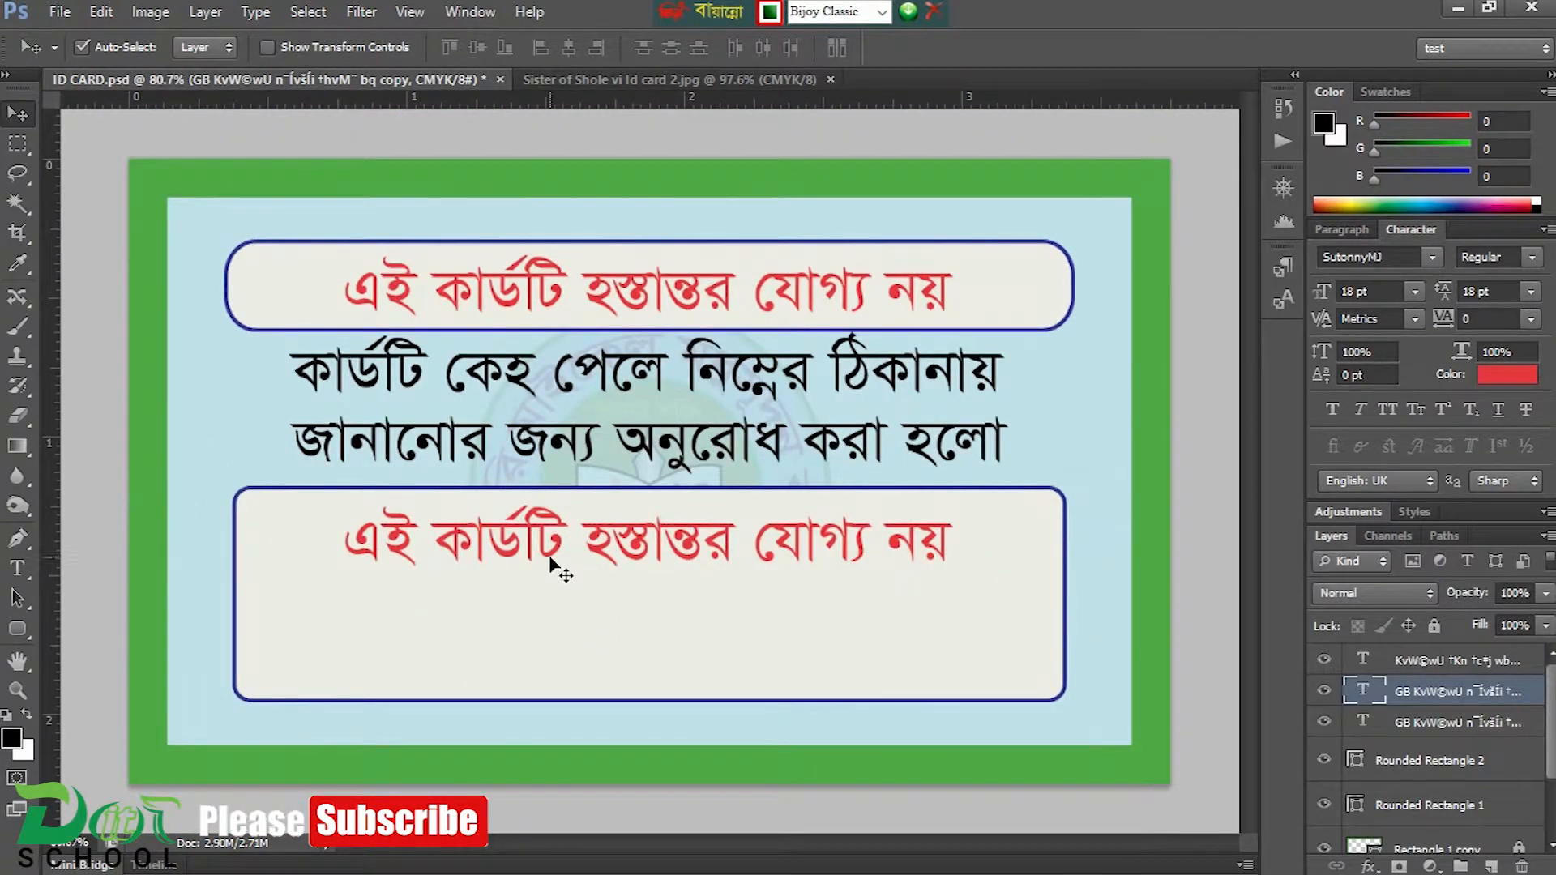
Step: Draw a black horizontal bar about 801 px wide and 11 px high beneath the heading in the lower box with the Rectangle tool
click(18, 632)
right_click(18, 636)
click(71, 625)
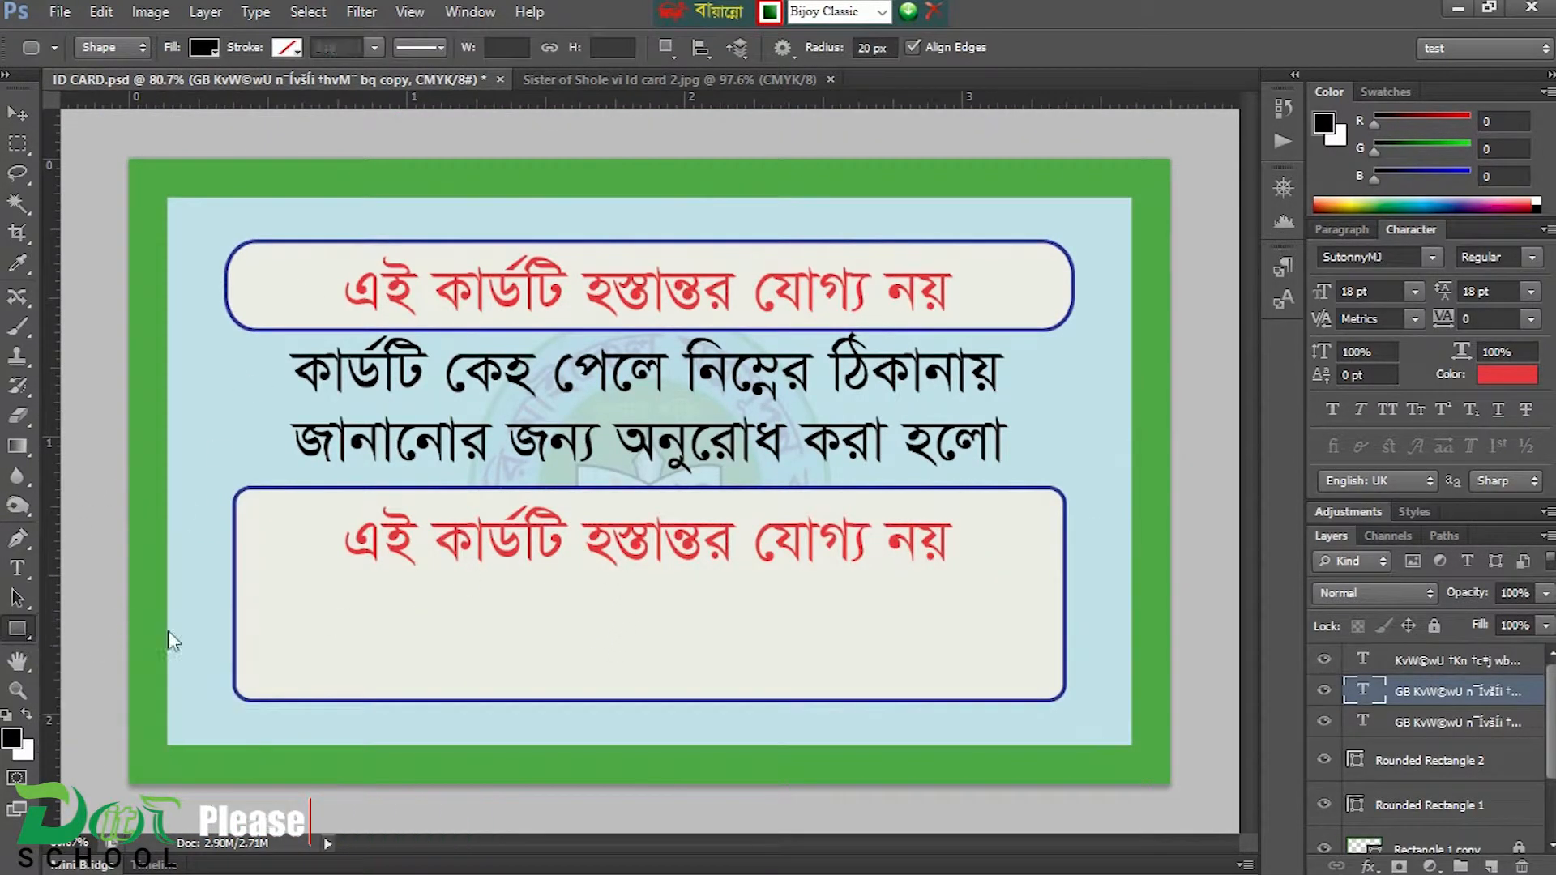
drag(286, 574, 1028, 581)
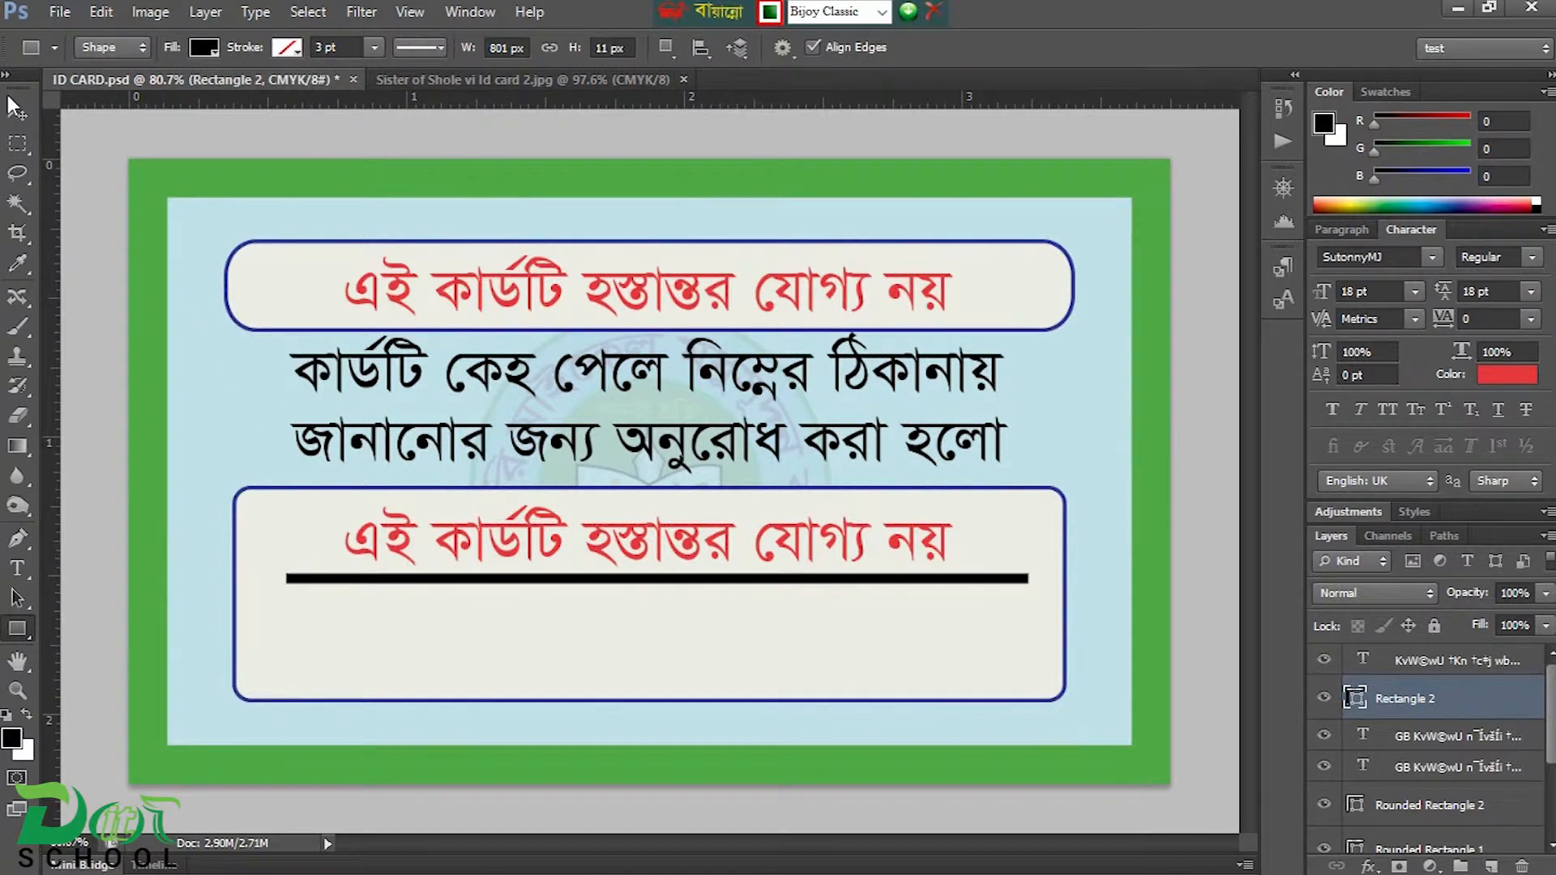
Step: Thin the black bar into a narrow divider line and center it horizontally on the lower box, Rounded Rectangle 2
click(15, 107)
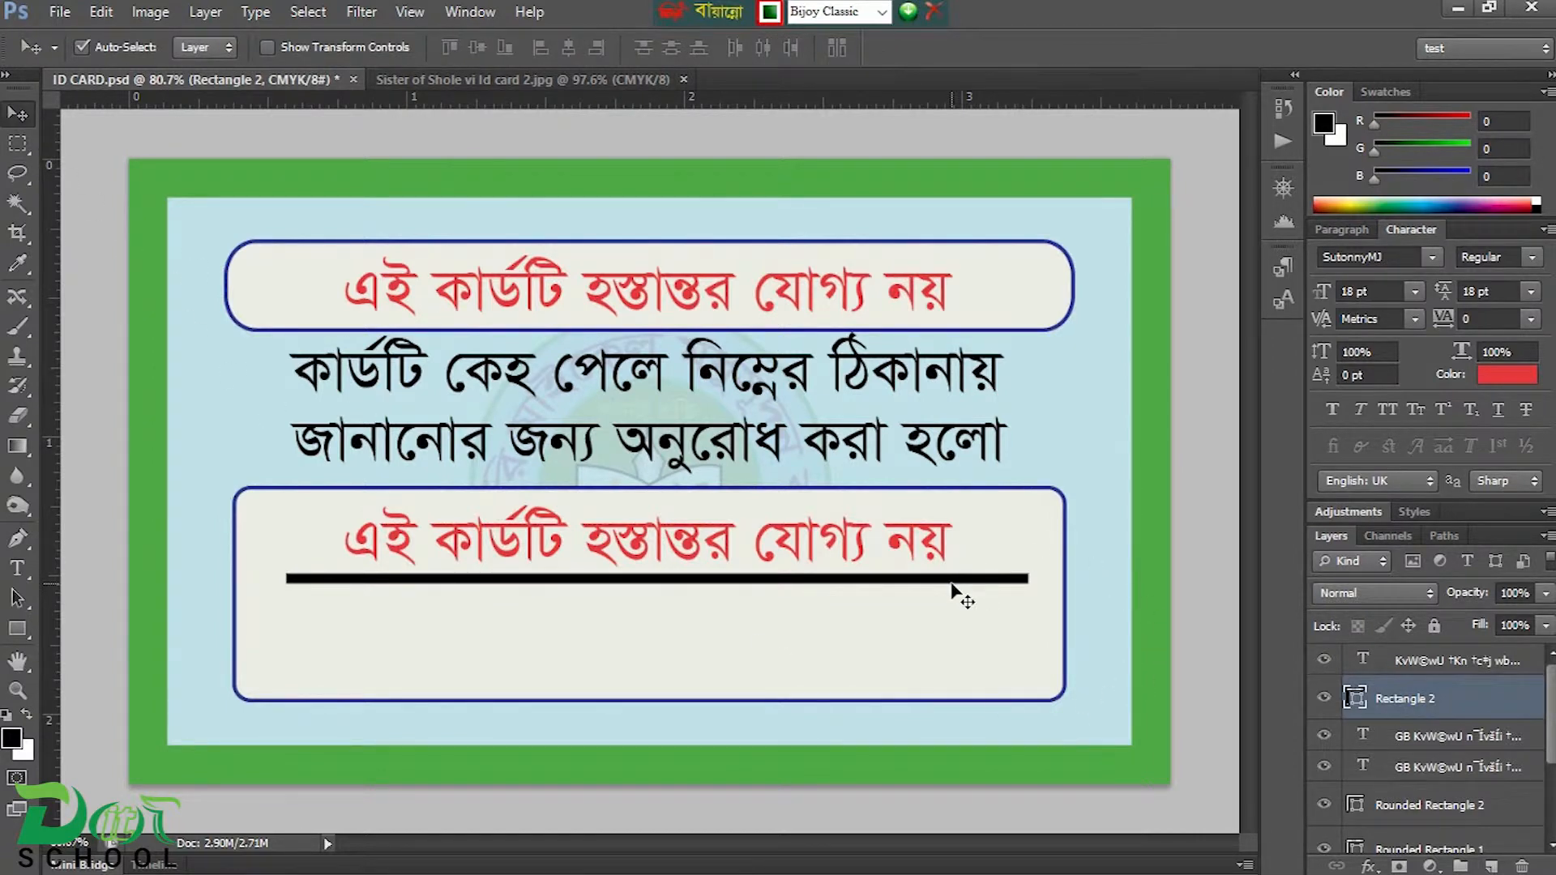
key(ctrl+t)
drag(657, 581, 657, 575)
key(Return)
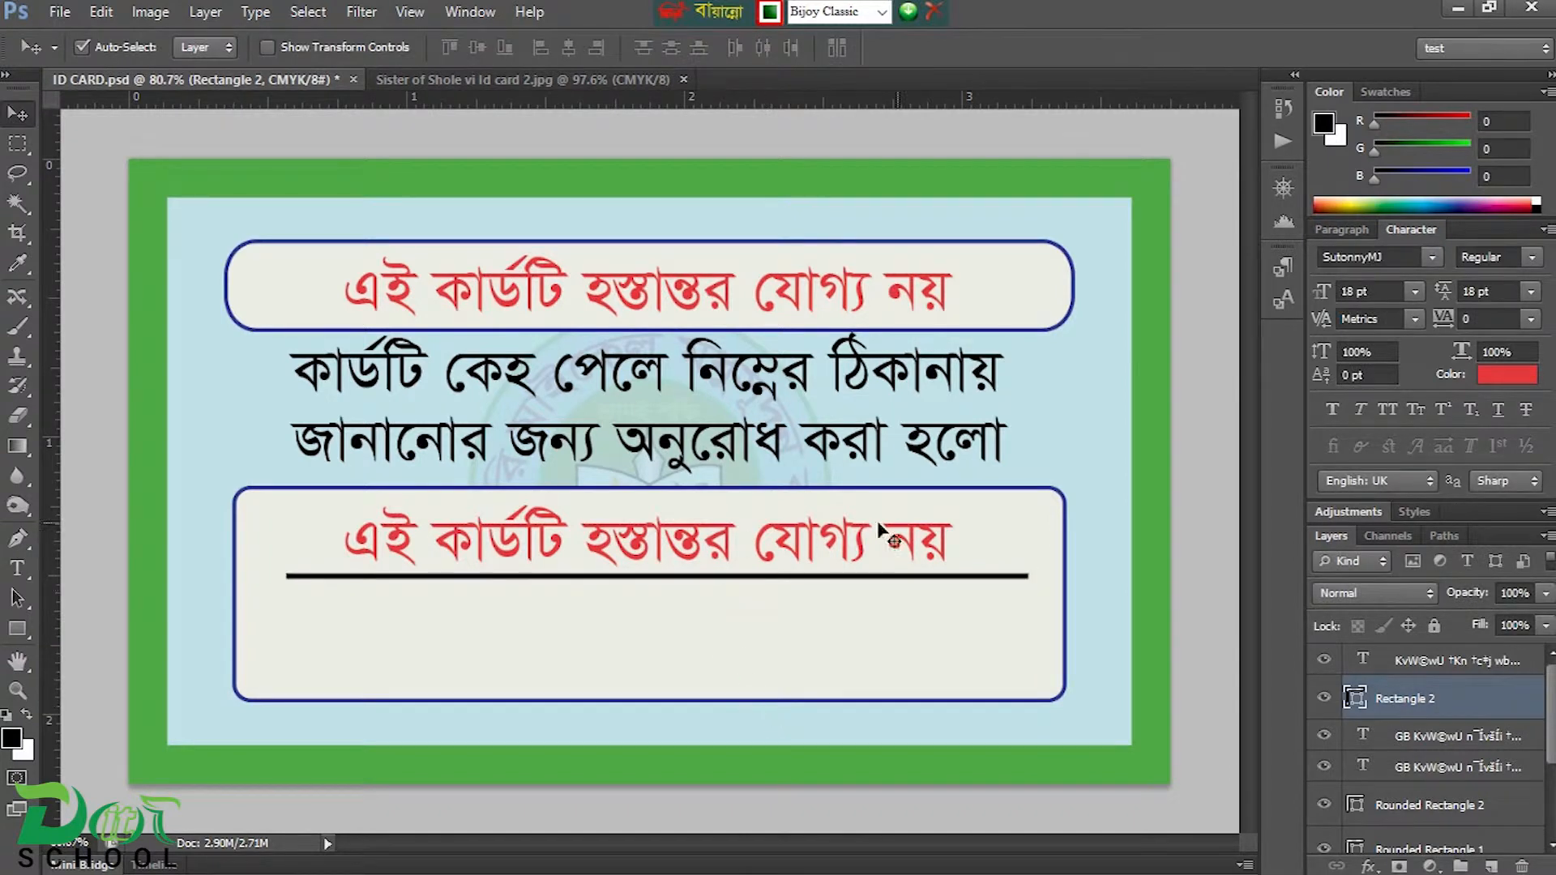
shift+click(1034, 542)
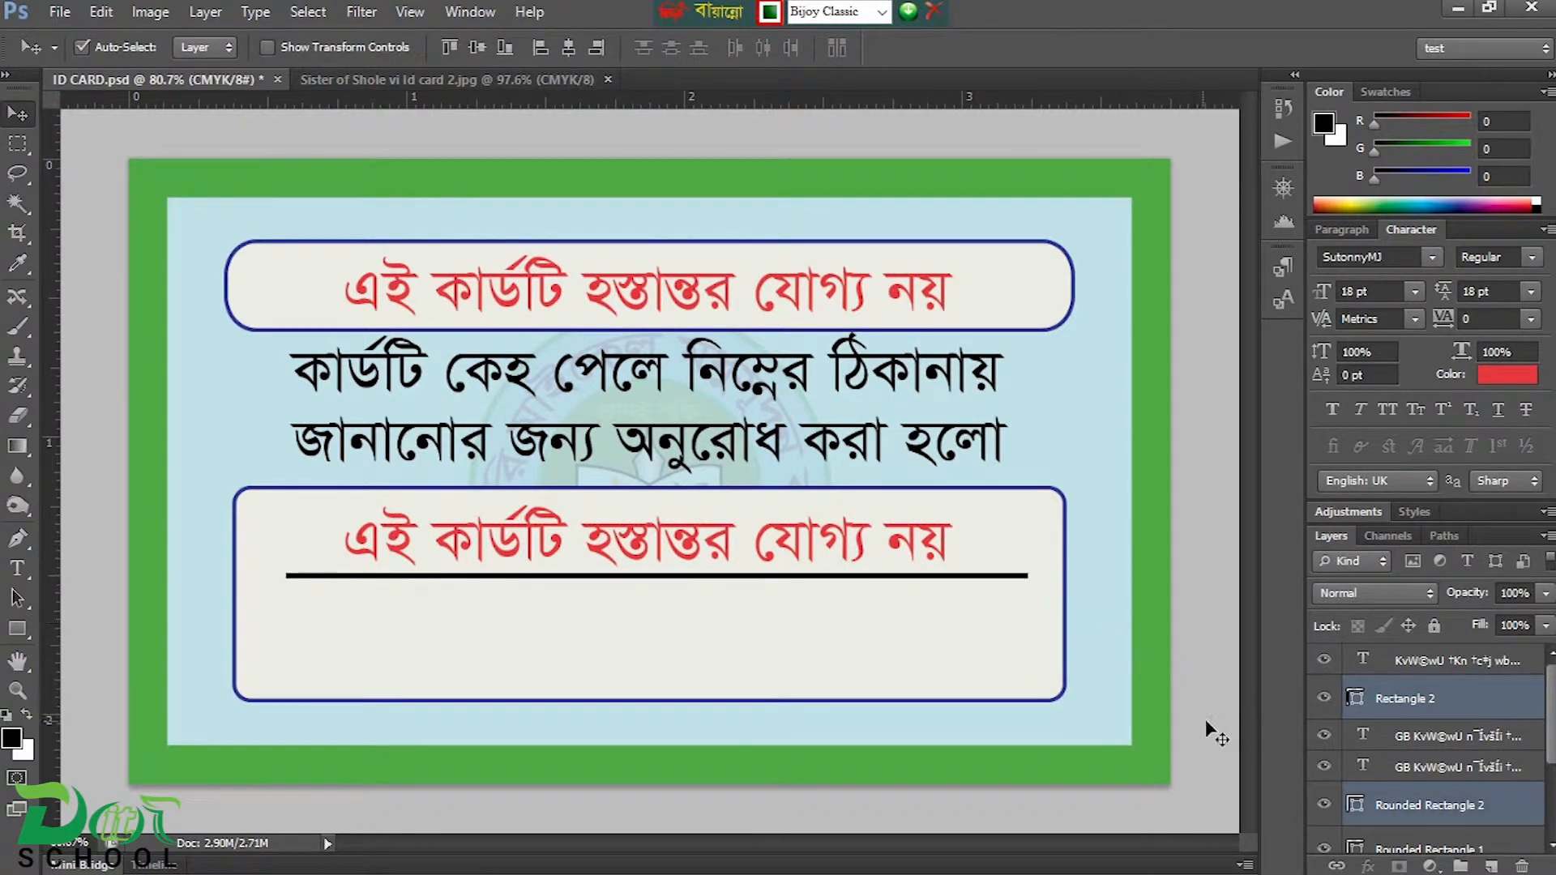
click(576, 49)
Step: Switch to text.docx in Word, copy the e-mail and phone lines at the end of the document, and return to Photoshop
mouse_move(723, 869)
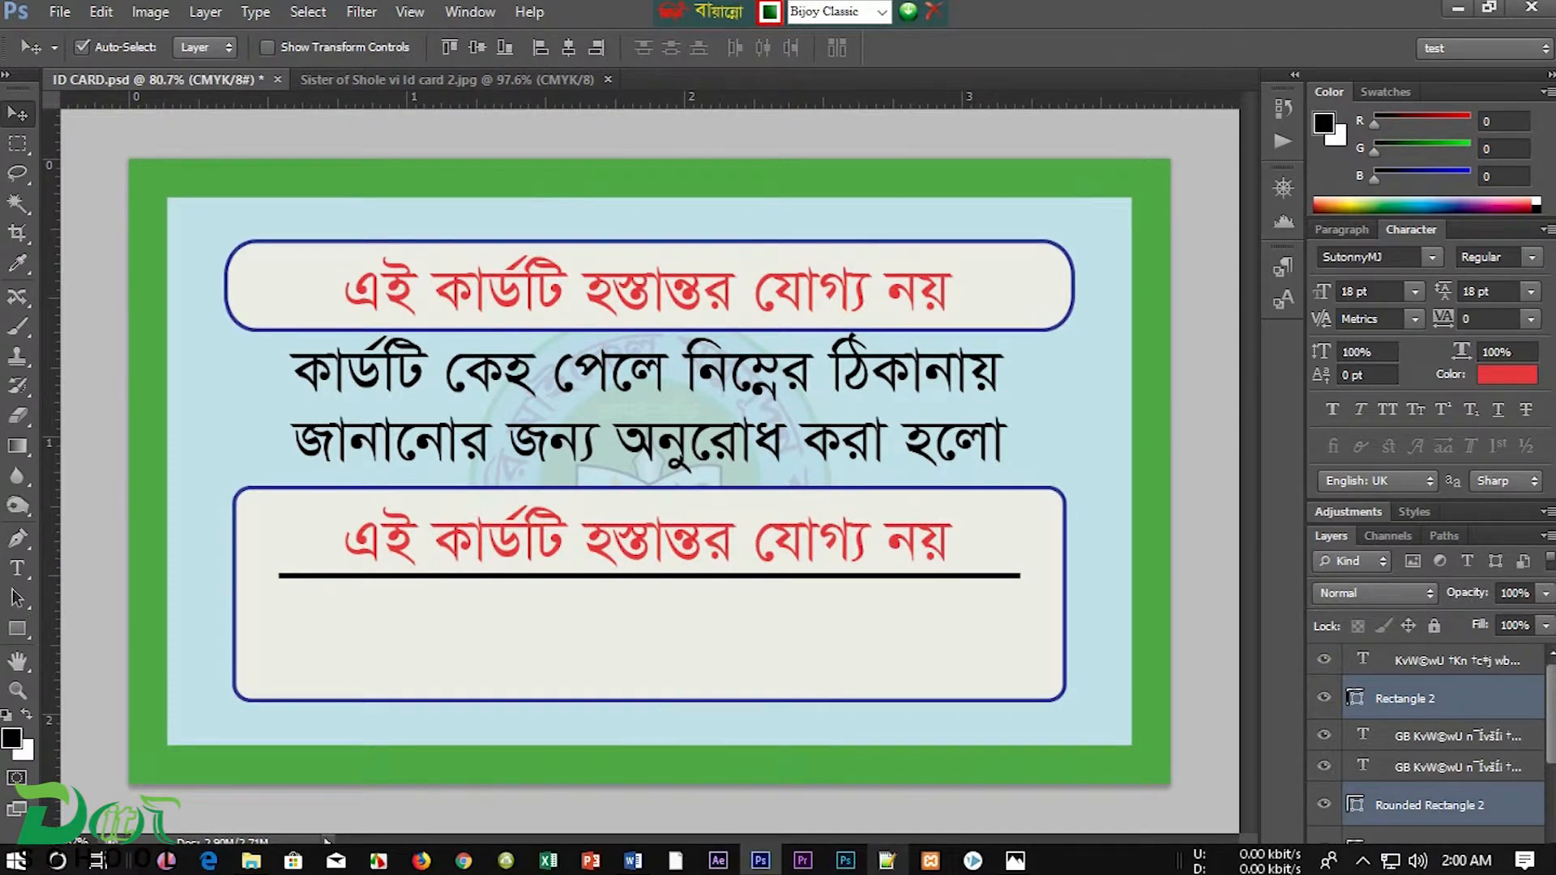
click(633, 860)
scroll(930, 657, down, 4)
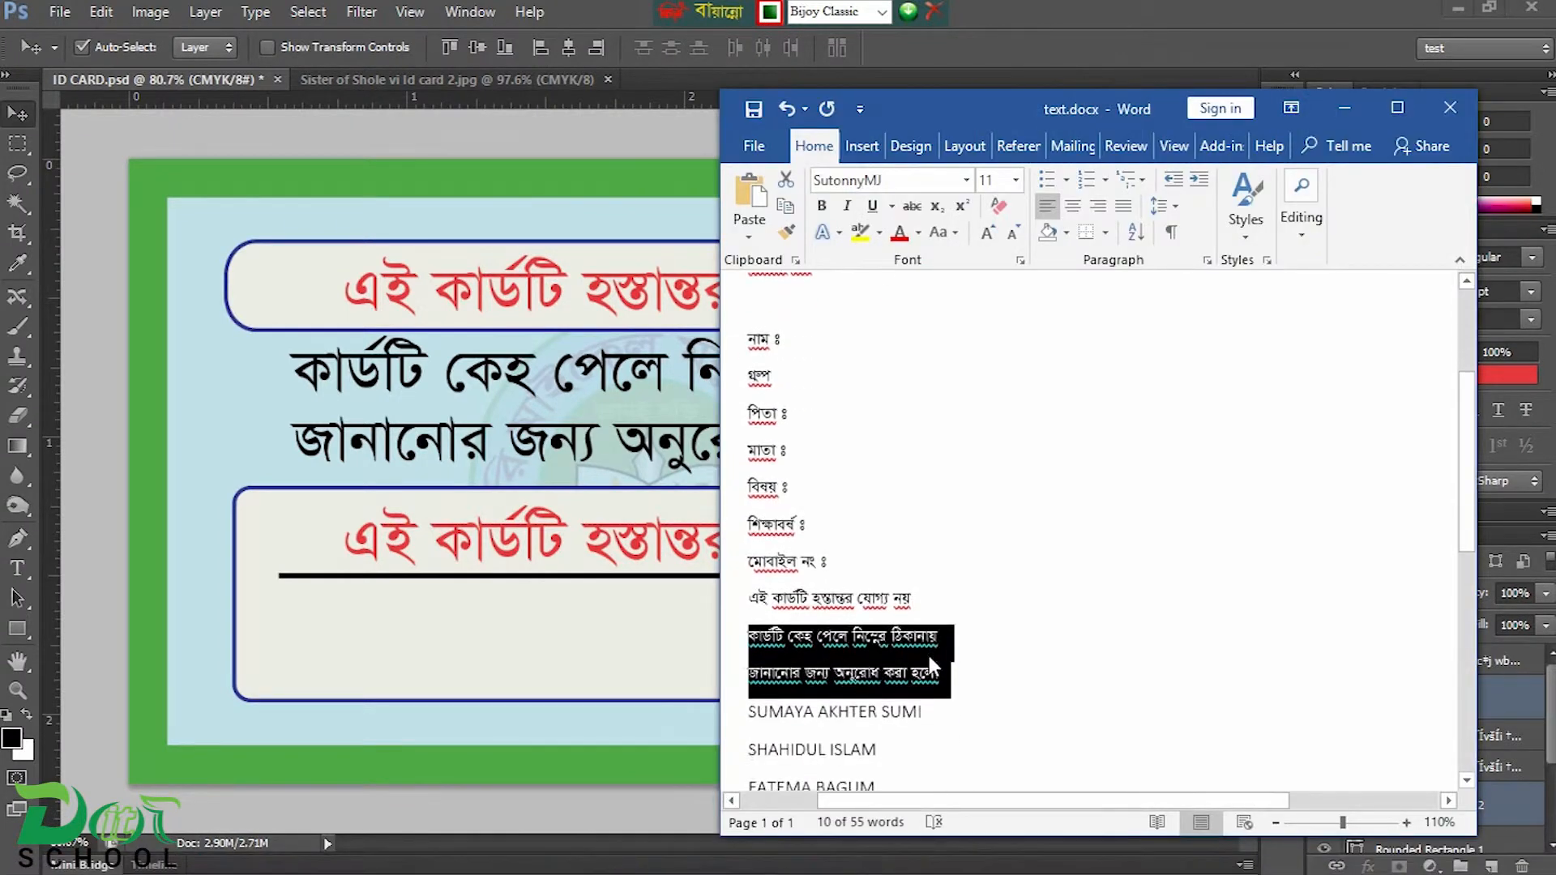
scroll(932, 657, down, 3)
click(982, 589)
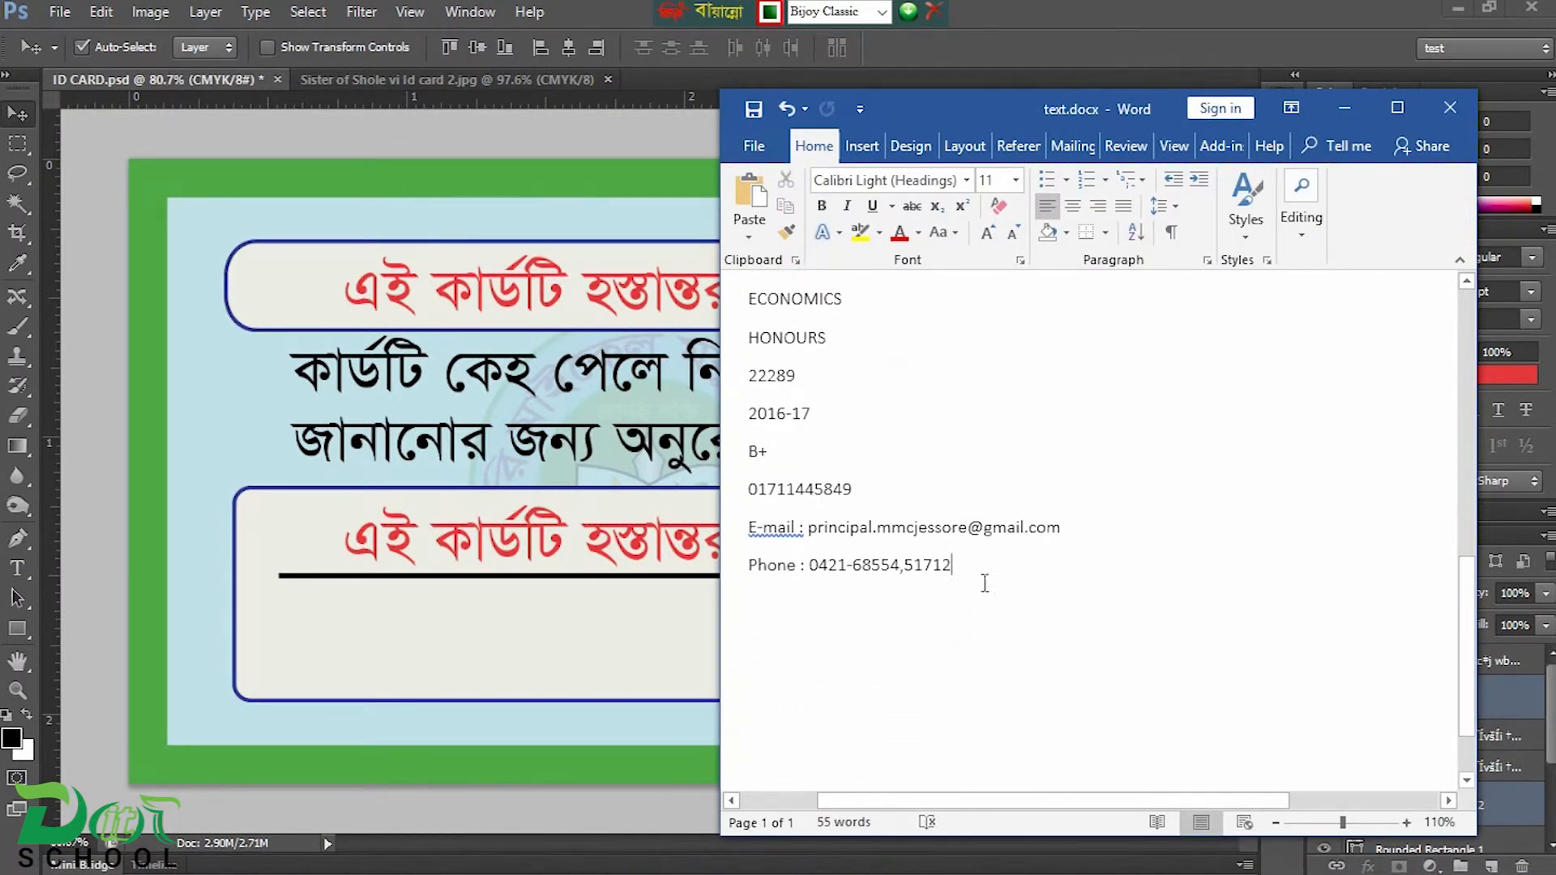
drag(965, 562, 747, 525)
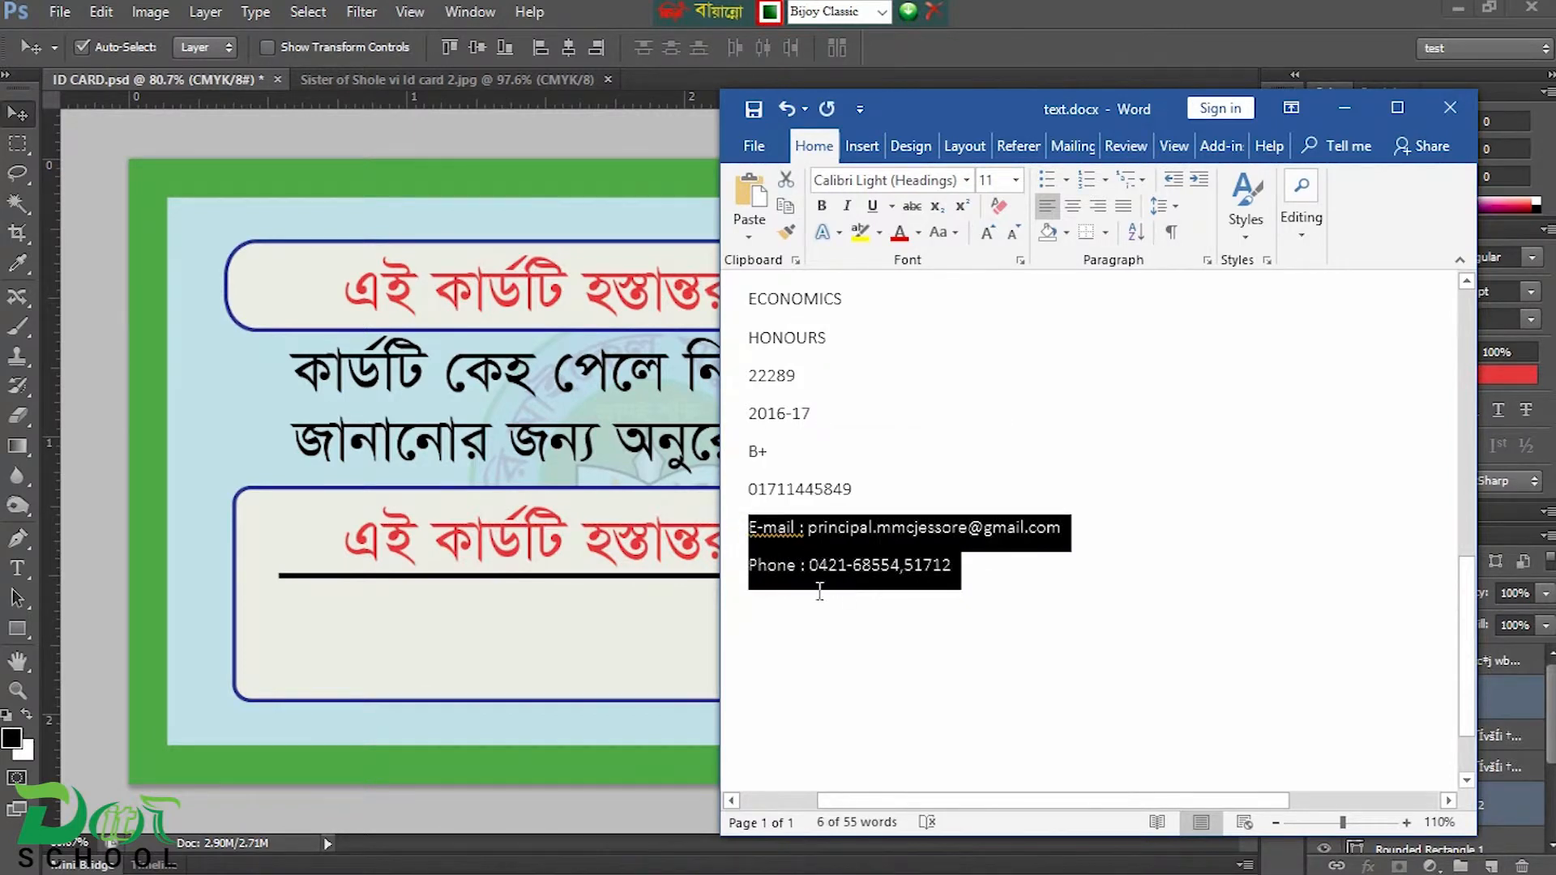
click(1030, 14)
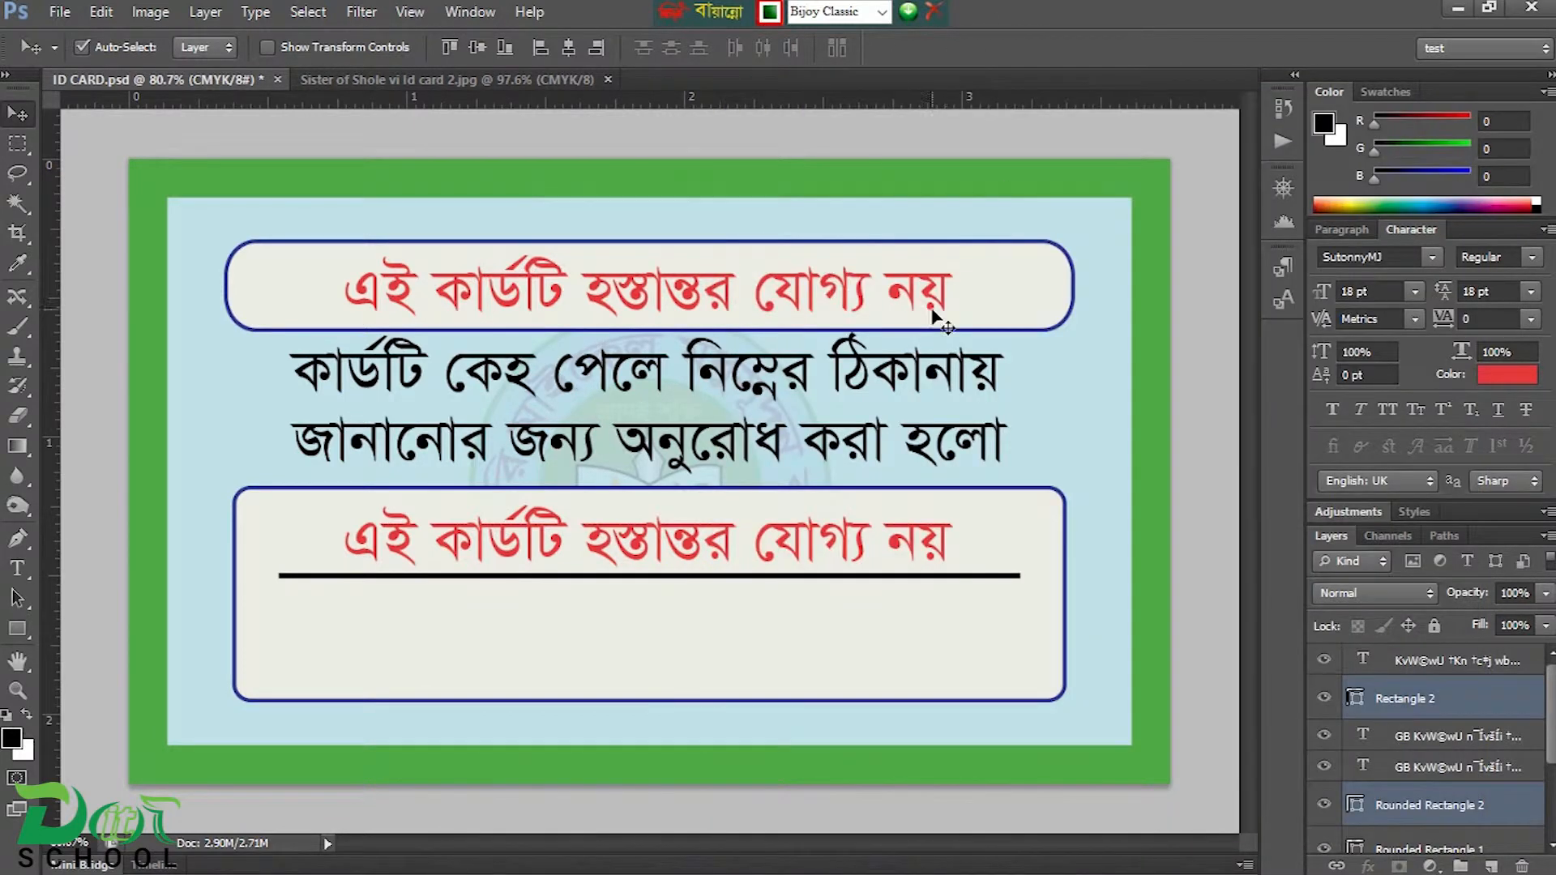
Step: Switch the Bijoy keyboard from Bijoy Classic to English and set the text font to Times New Roman
click(1392, 258)
click(880, 12)
click(850, 34)
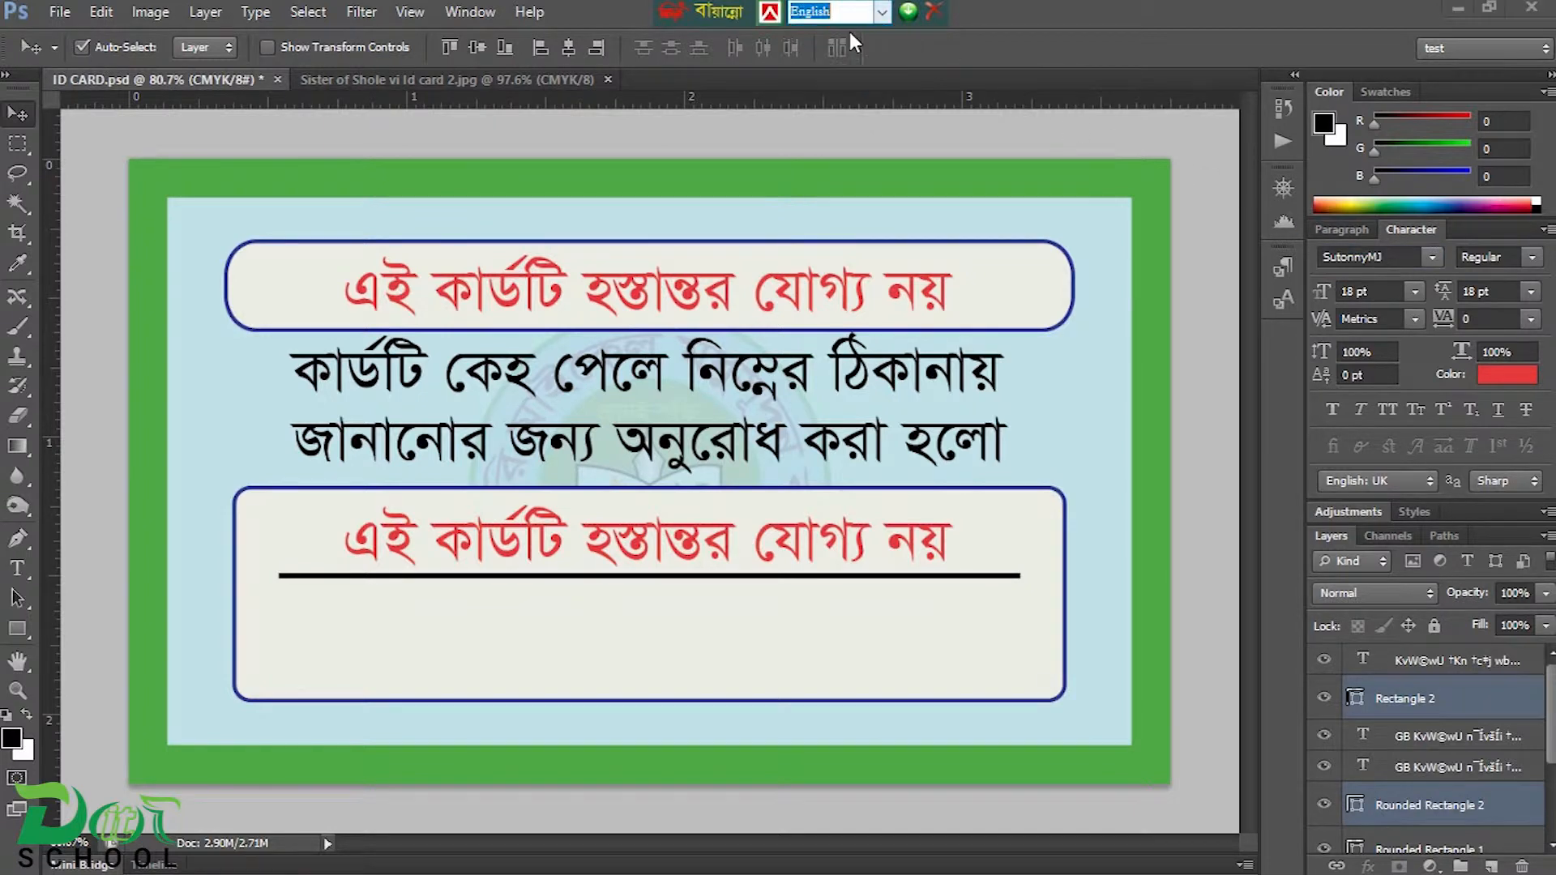
click(1398, 256)
text(Times New Ro...)
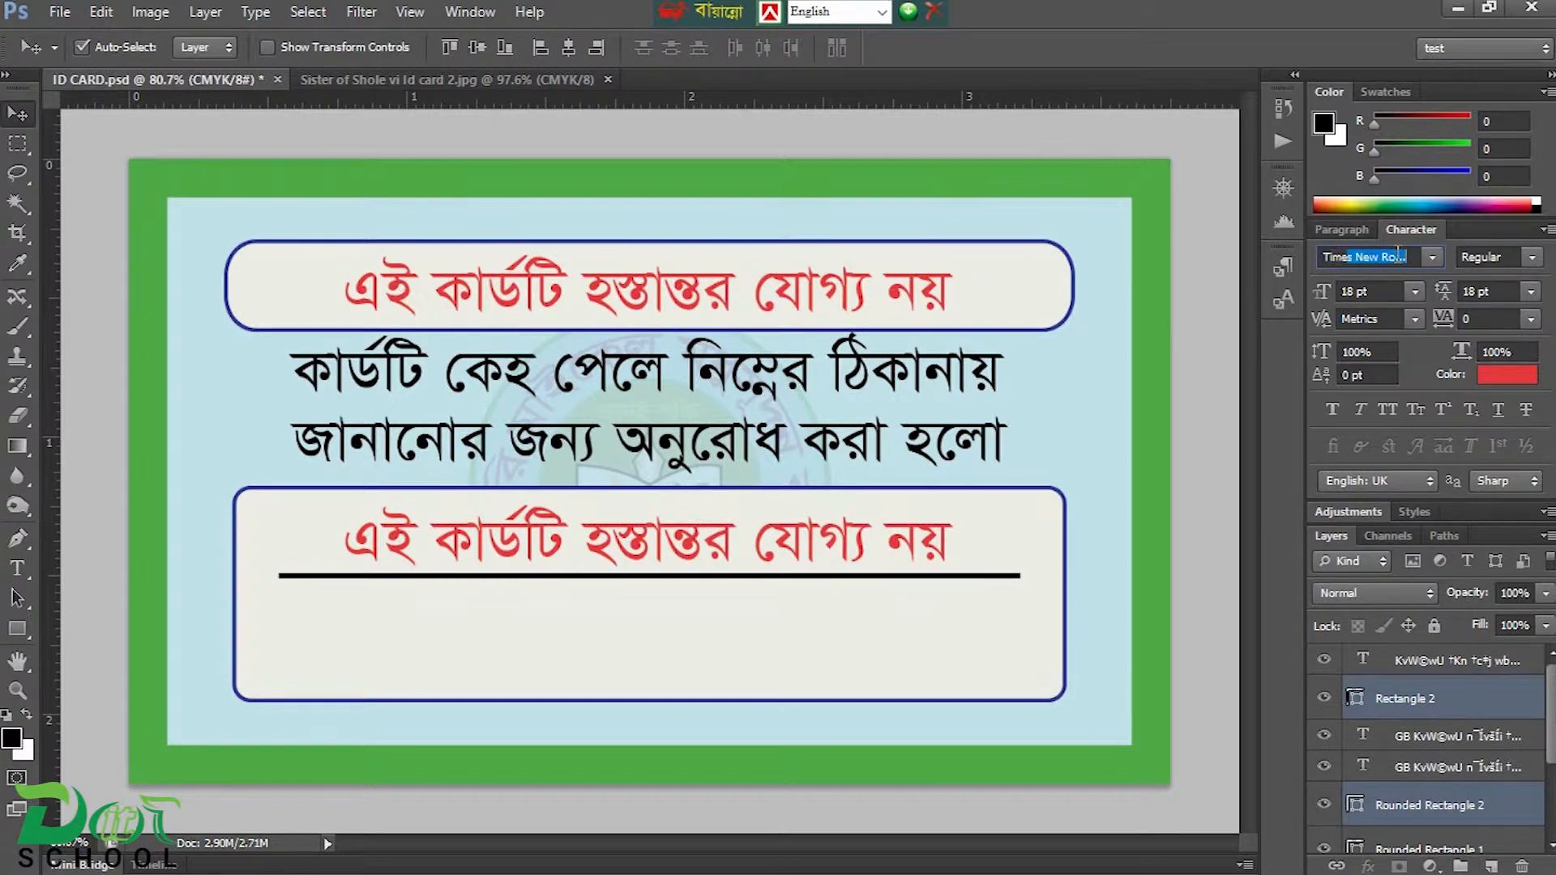
key(Return)
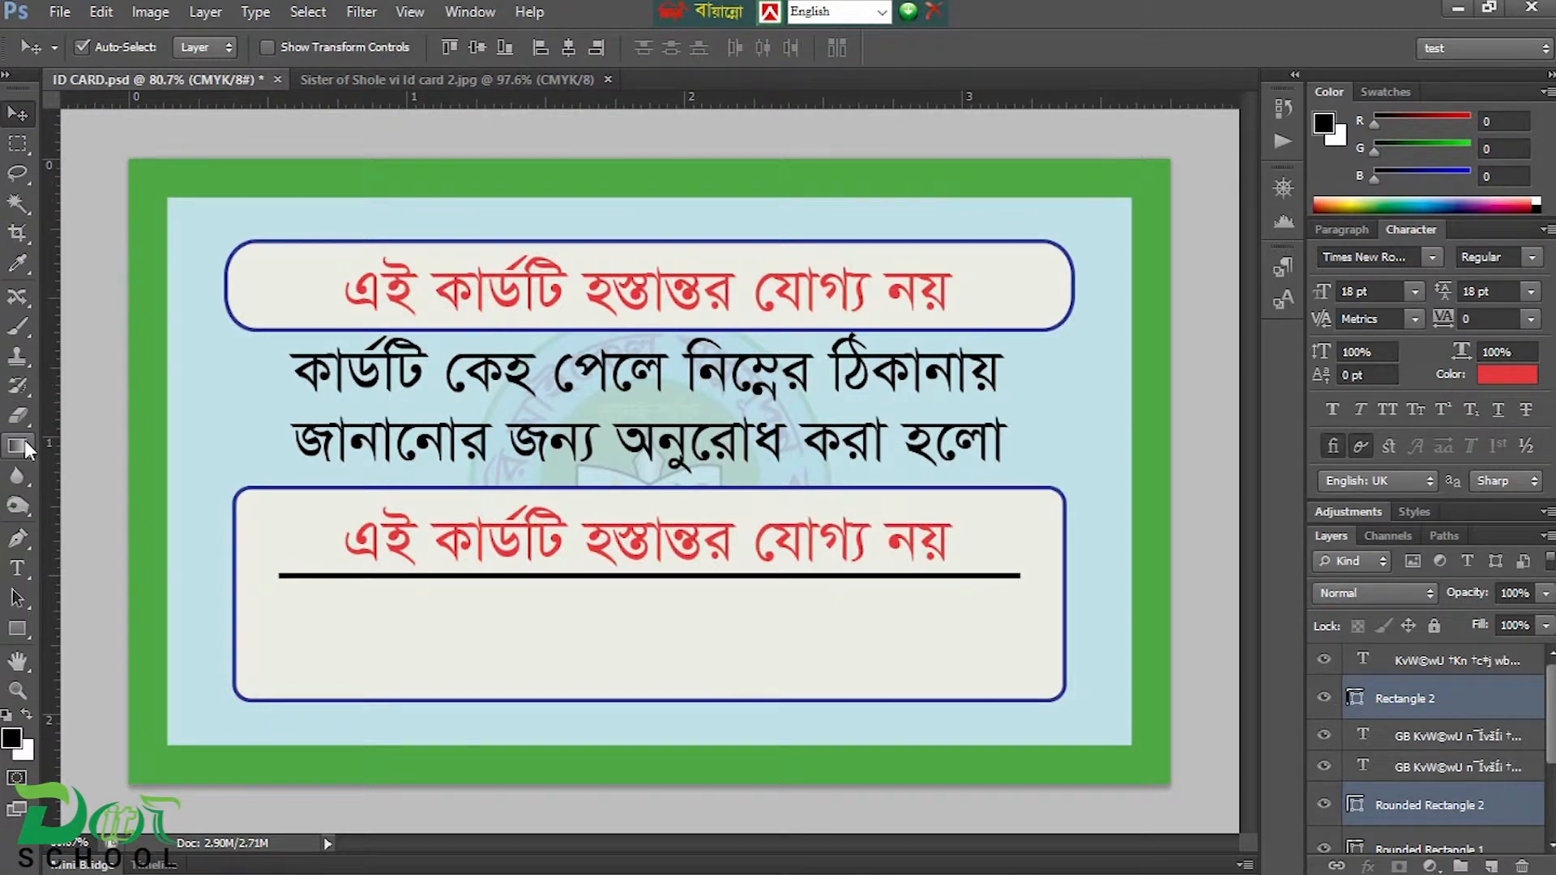
Step: Paste the copied e-mail and phone lines as a new text layer beneath the divider line in the lower box
click(18, 572)
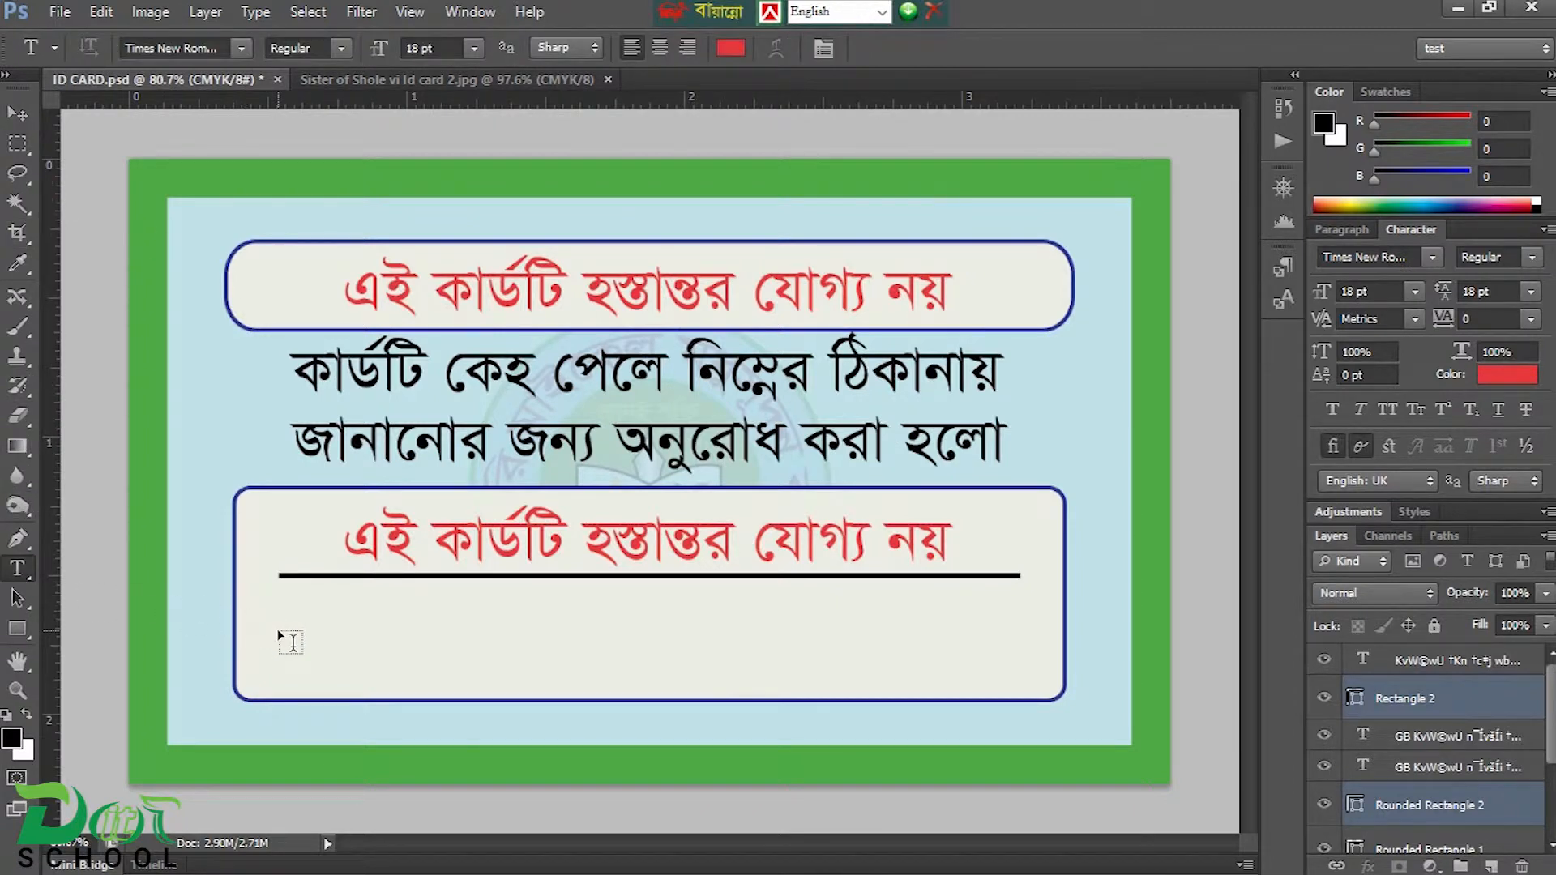
click(279, 631)
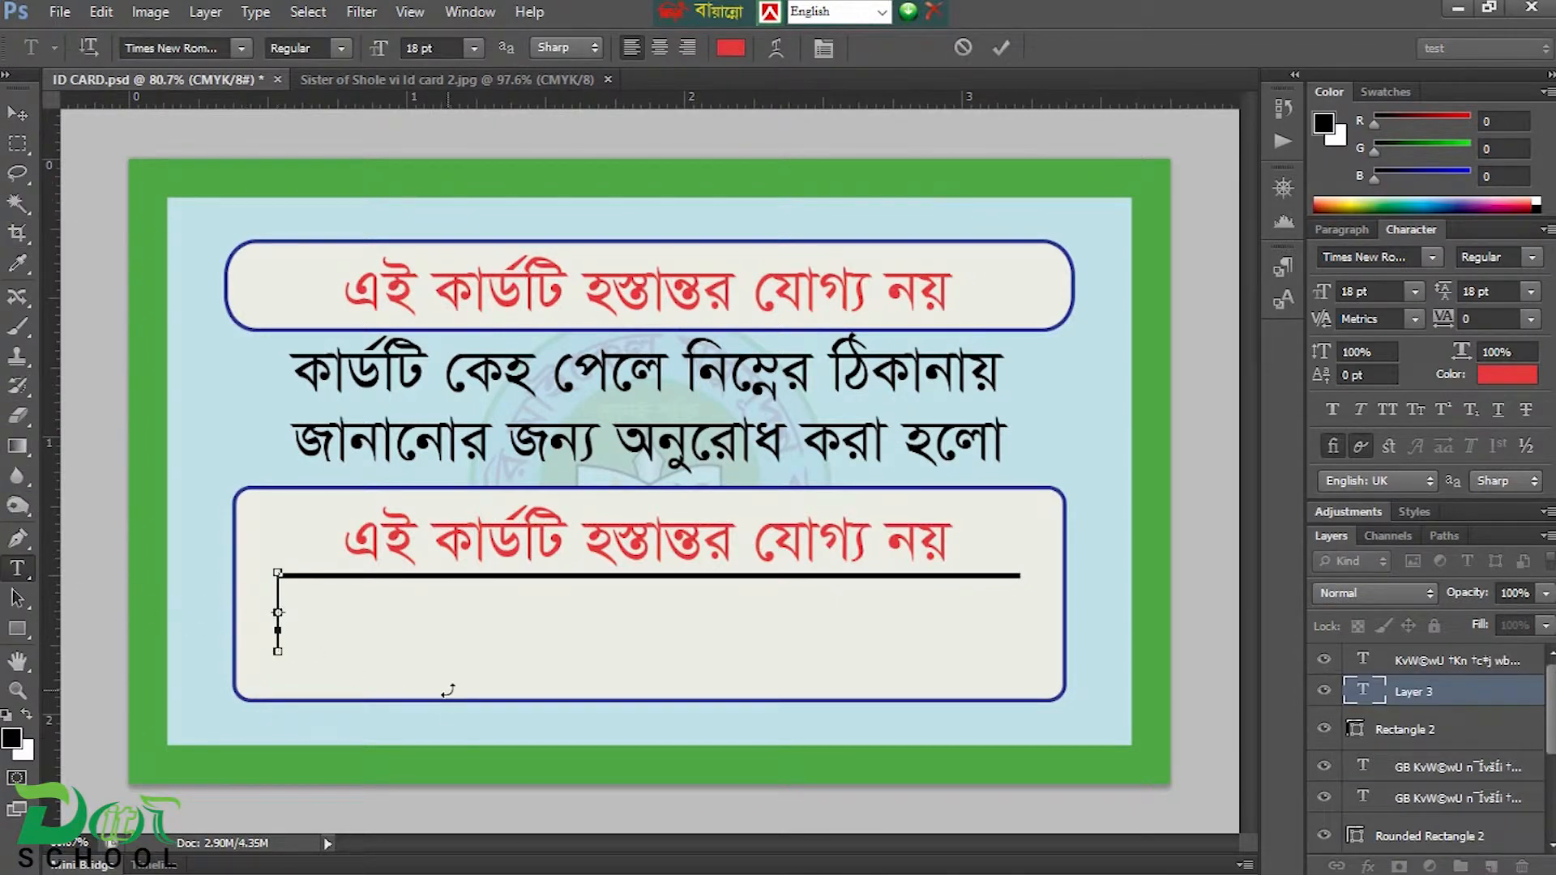
key(ctrl+v)
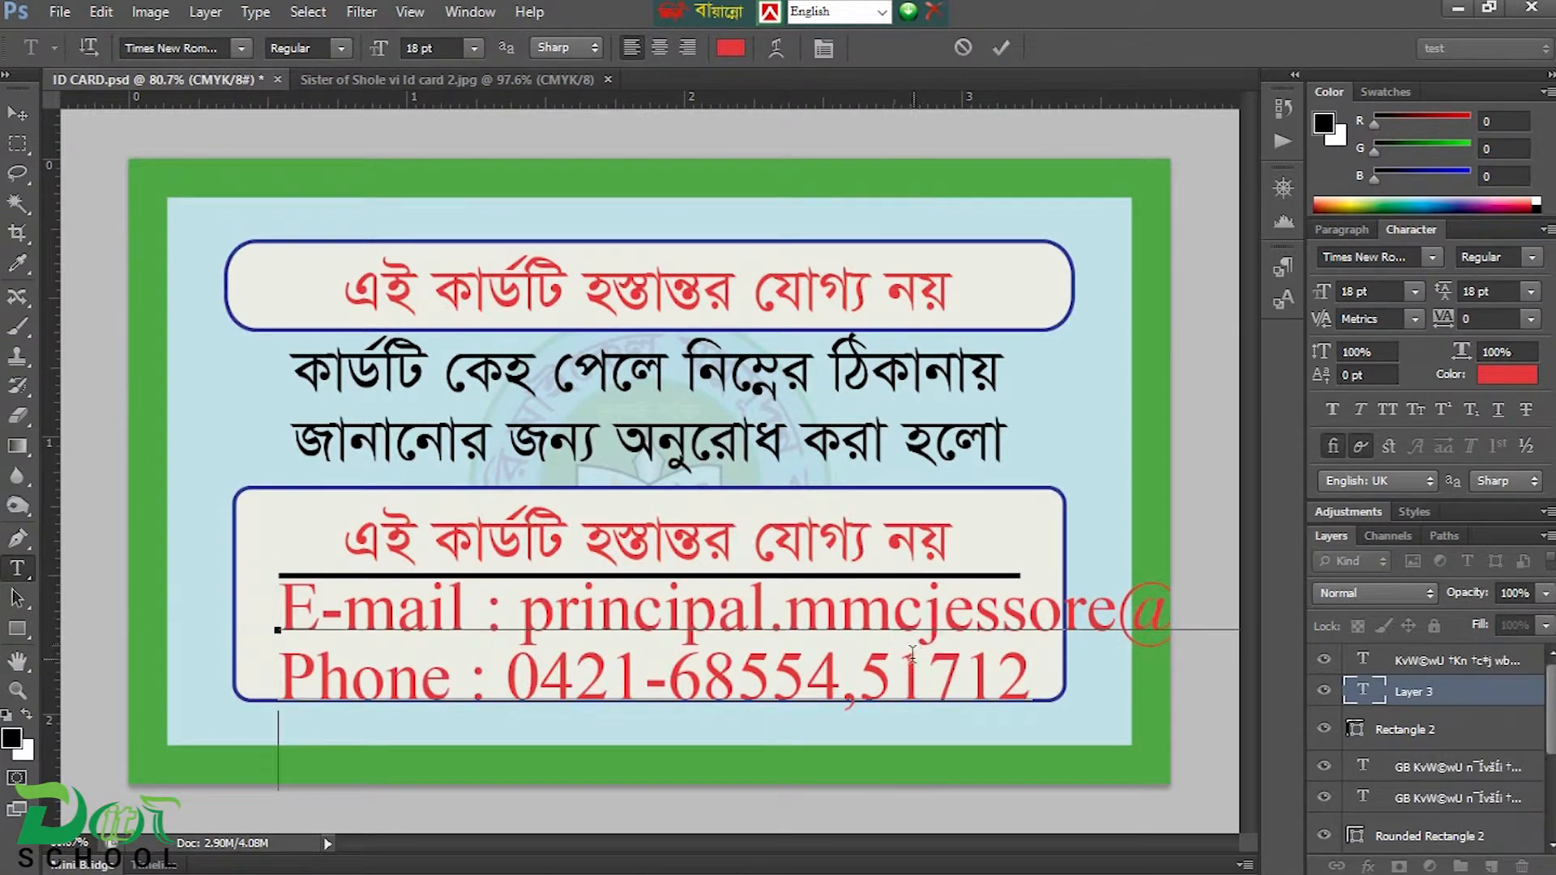
click(18, 114)
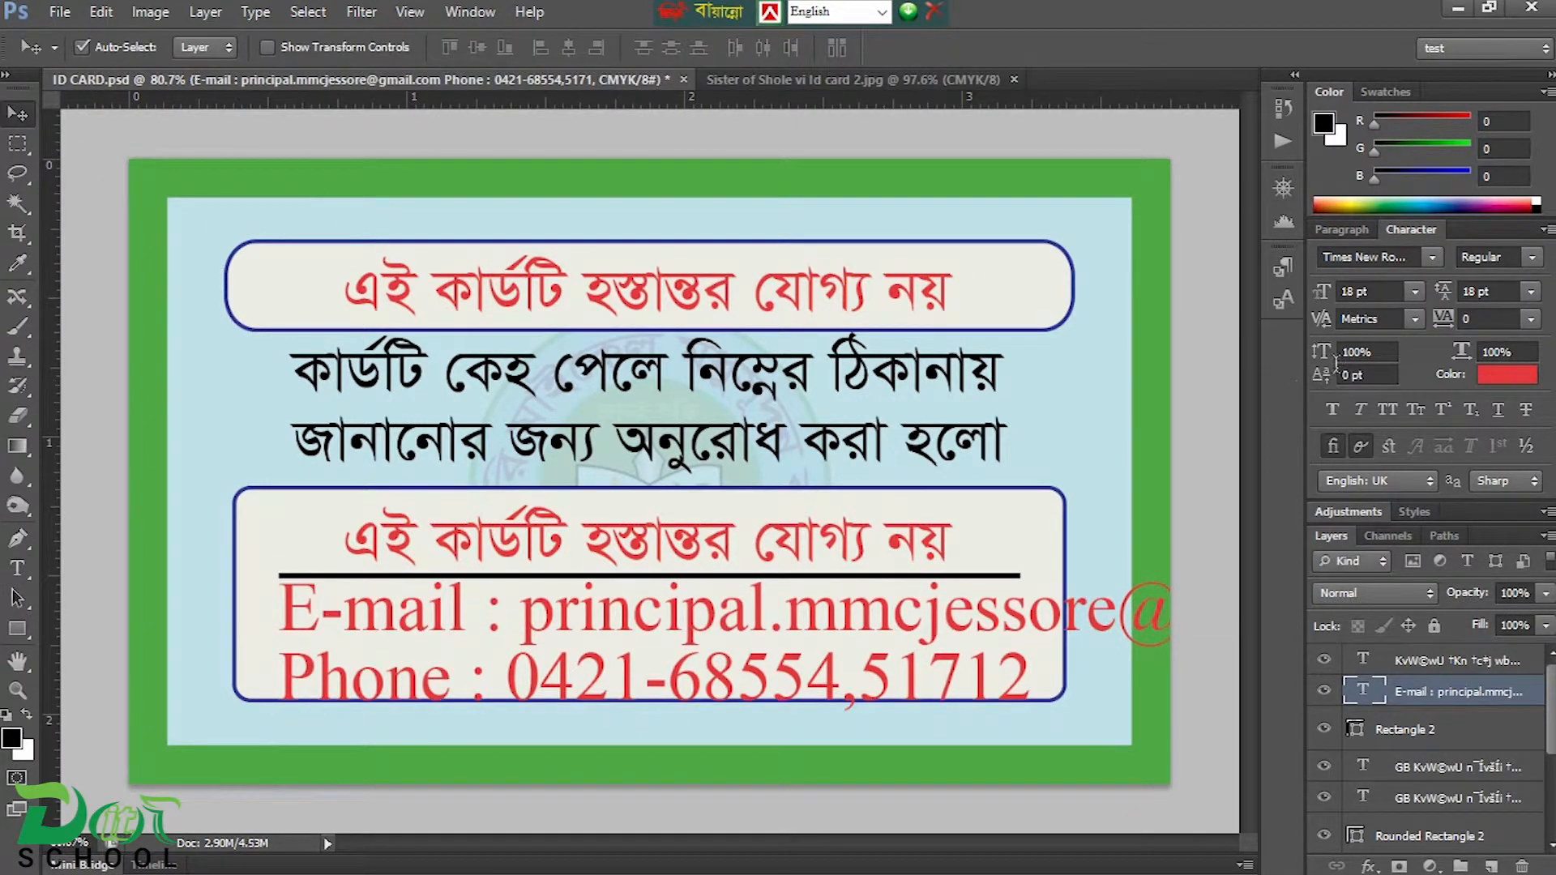
Step: Reduce the contact text to 13 pt and further to 11 pt, and set its leading to 12 pt
click(1384, 293)
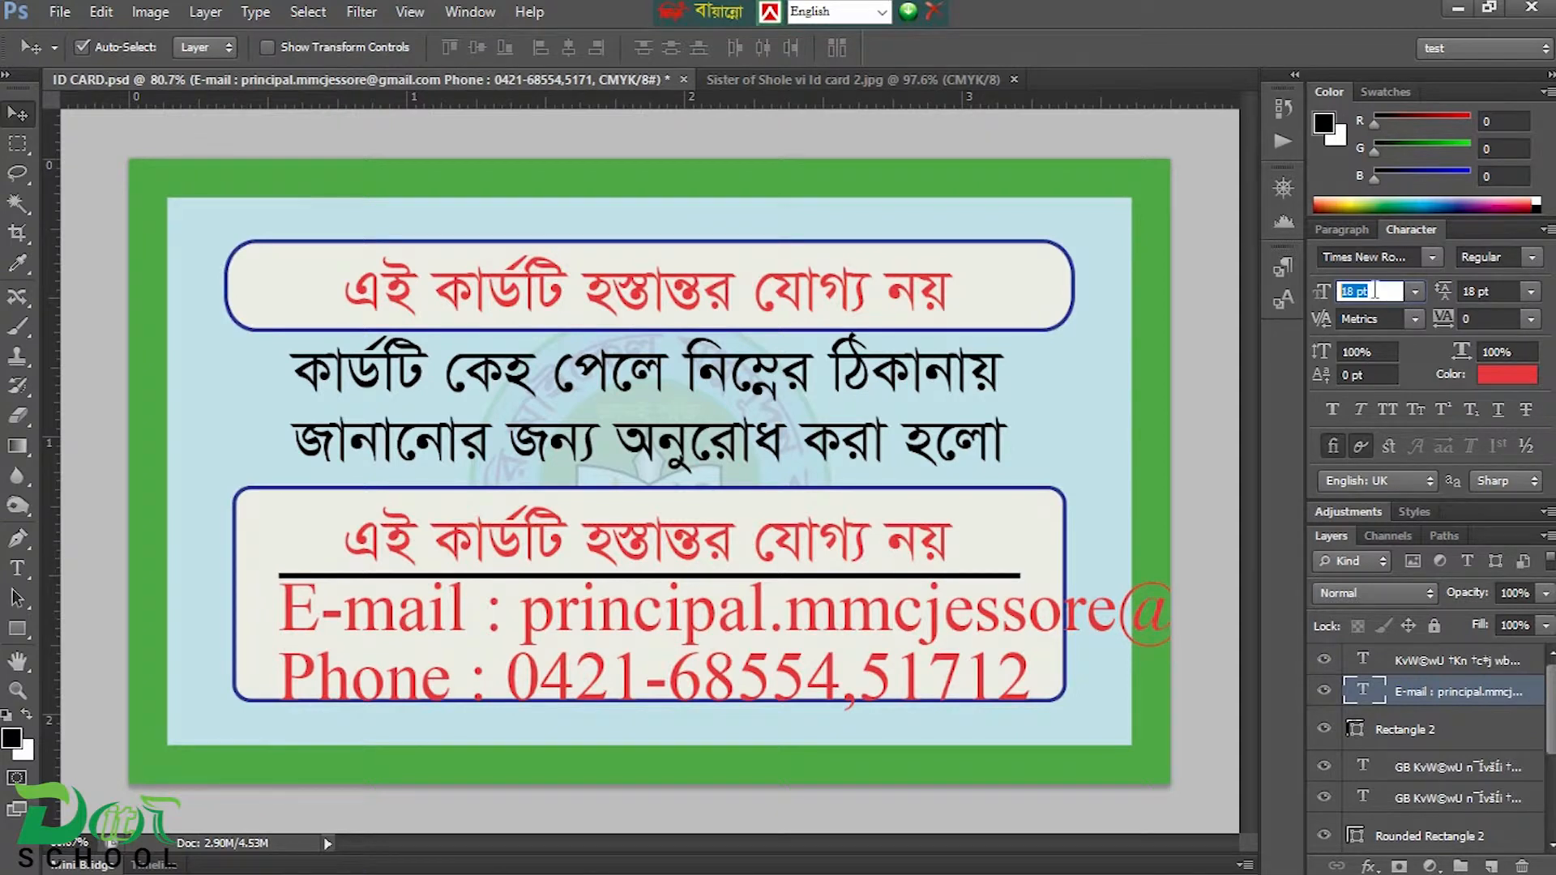
text(13)
key(Return)
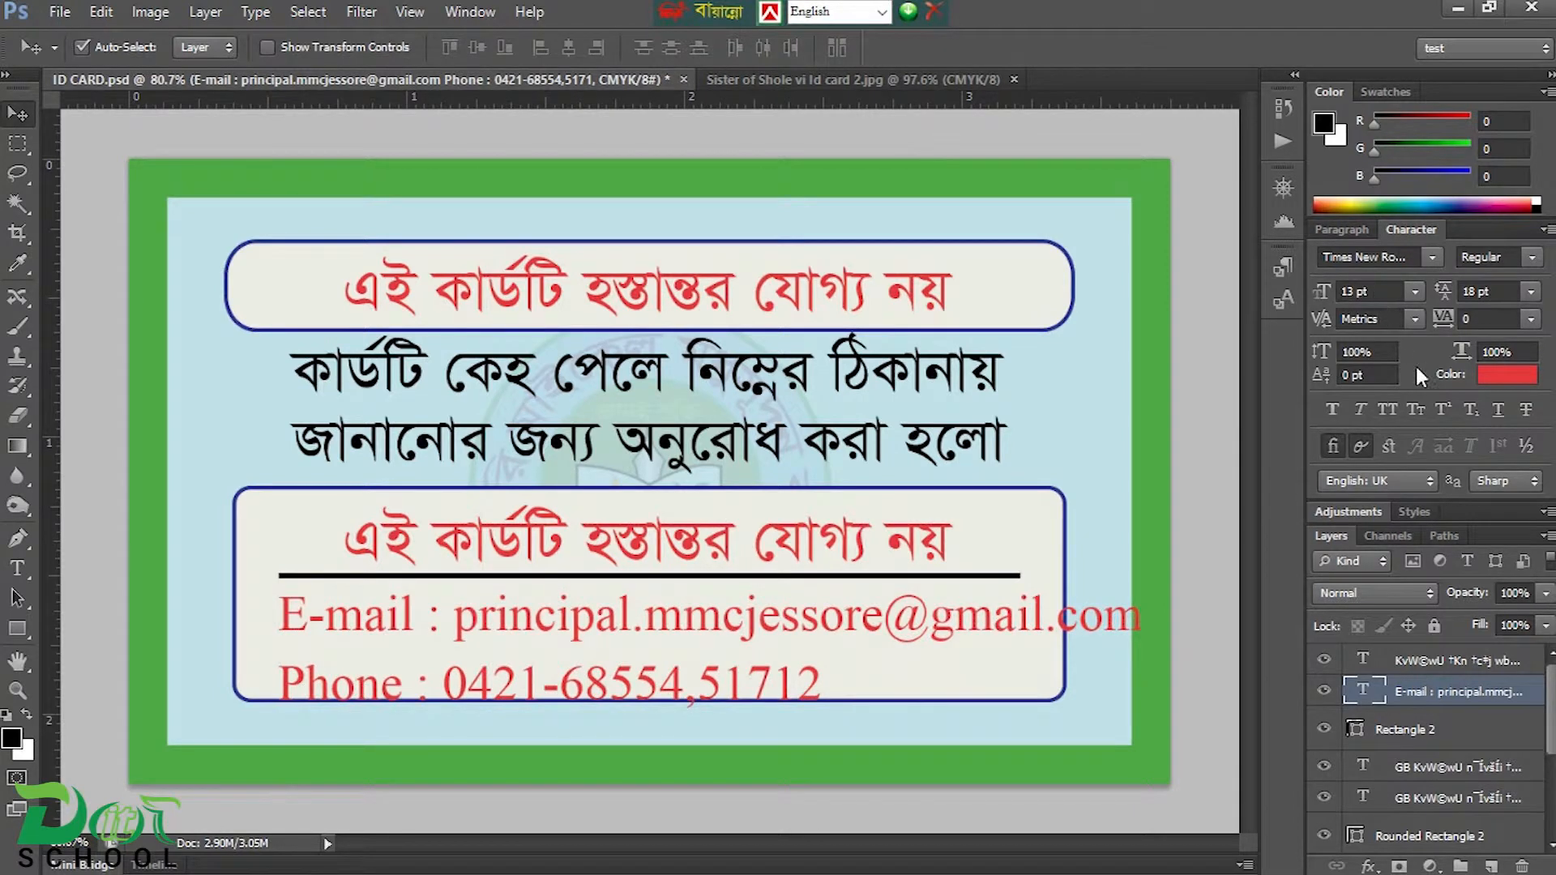
click(1401, 298)
text(11)
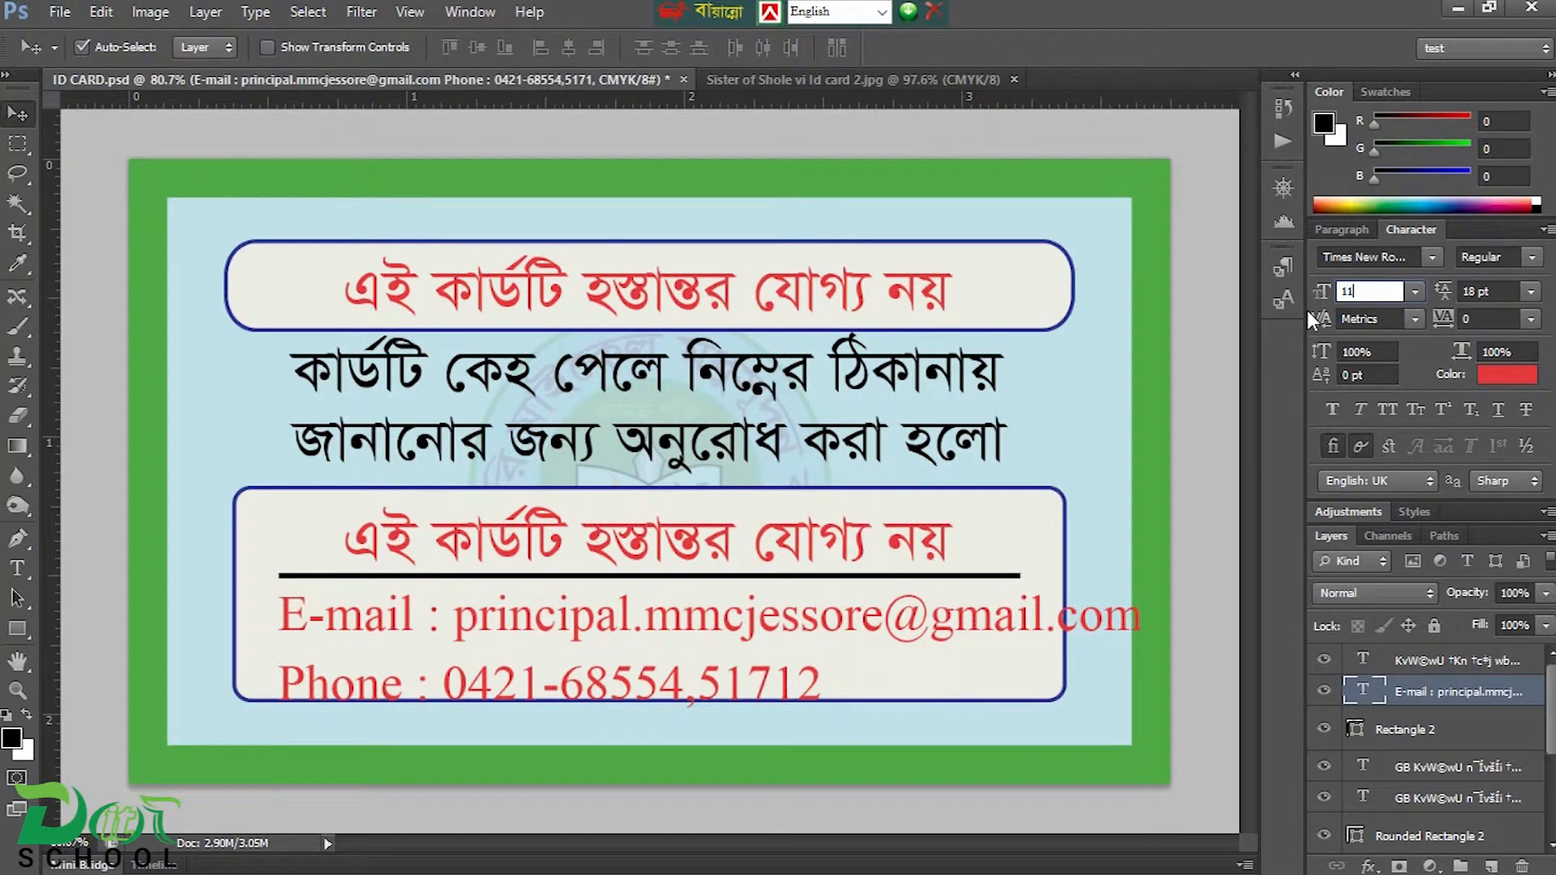
key(Return)
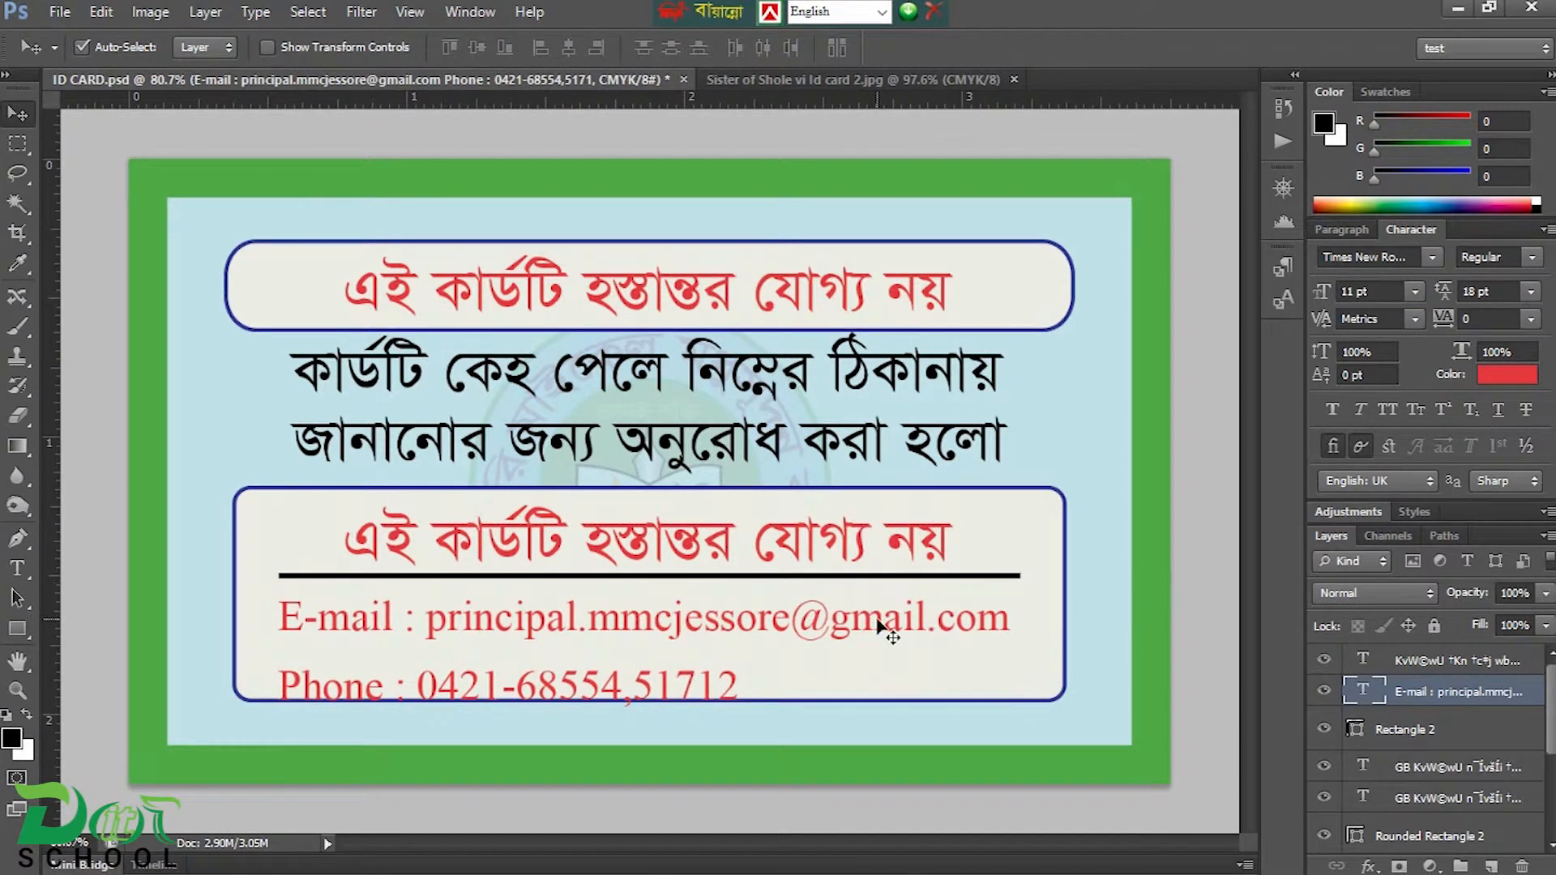
click(1531, 291)
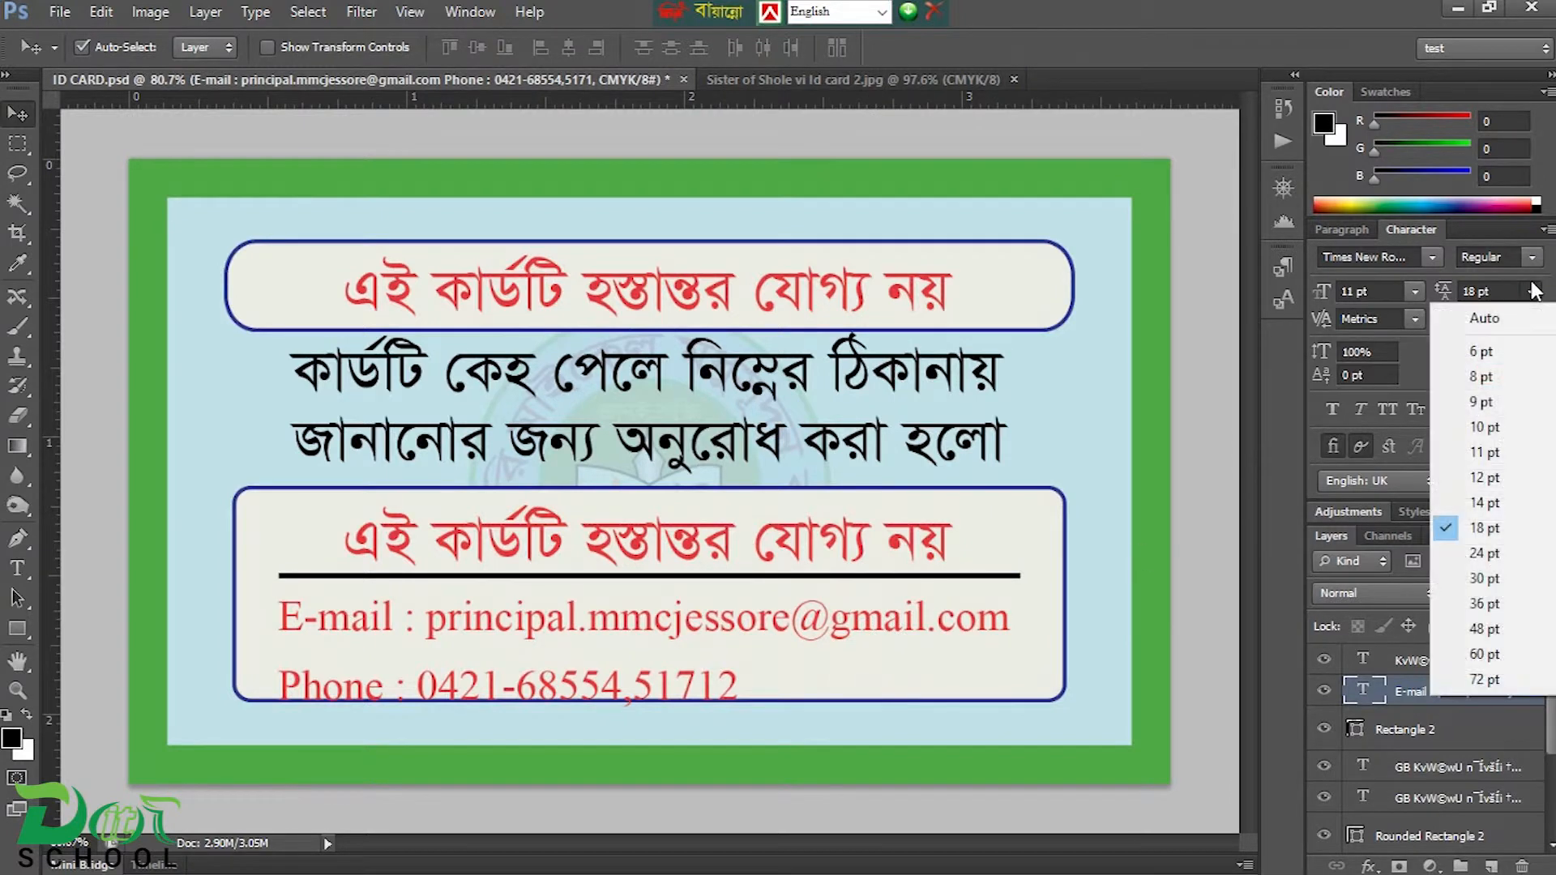
click(1487, 477)
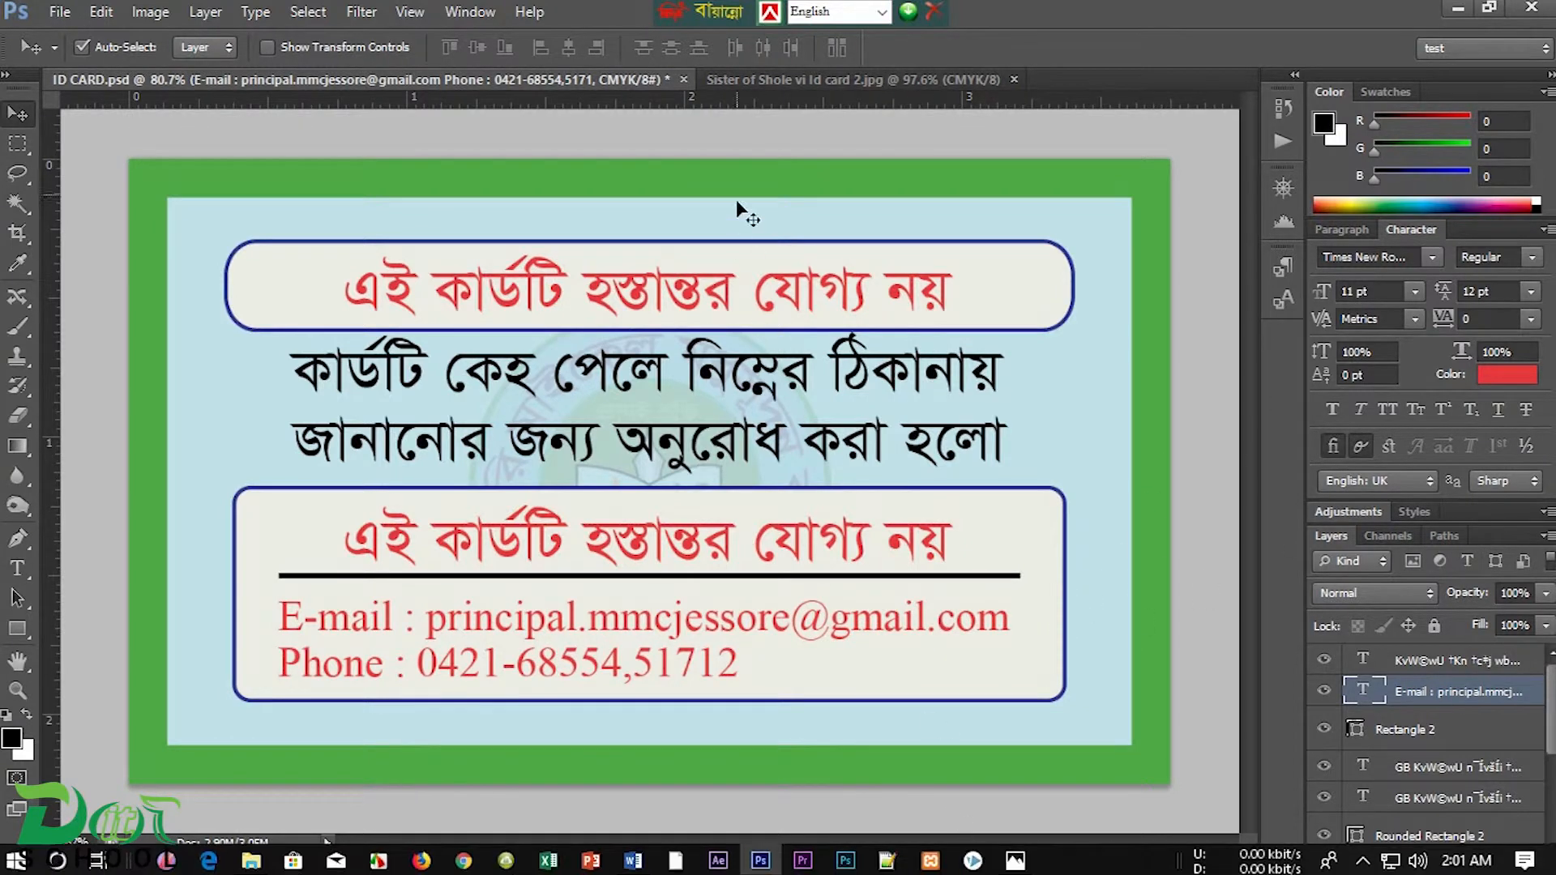
Step: Check the contact lines' layout in the reference JPG and center-align the two lines in ID CARD.psd
click(799, 81)
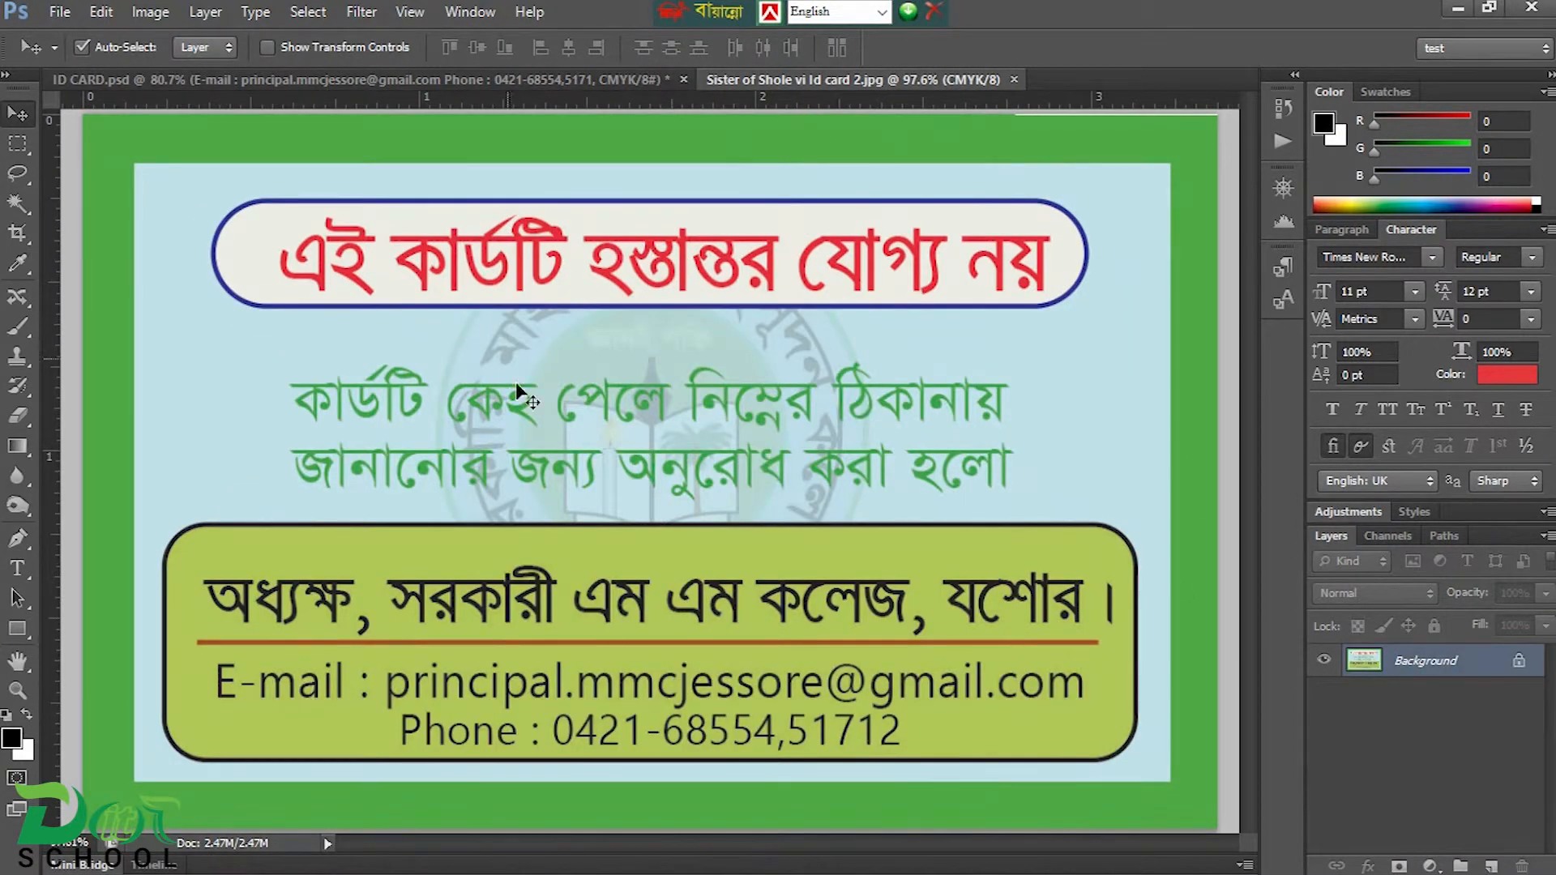
click(429, 81)
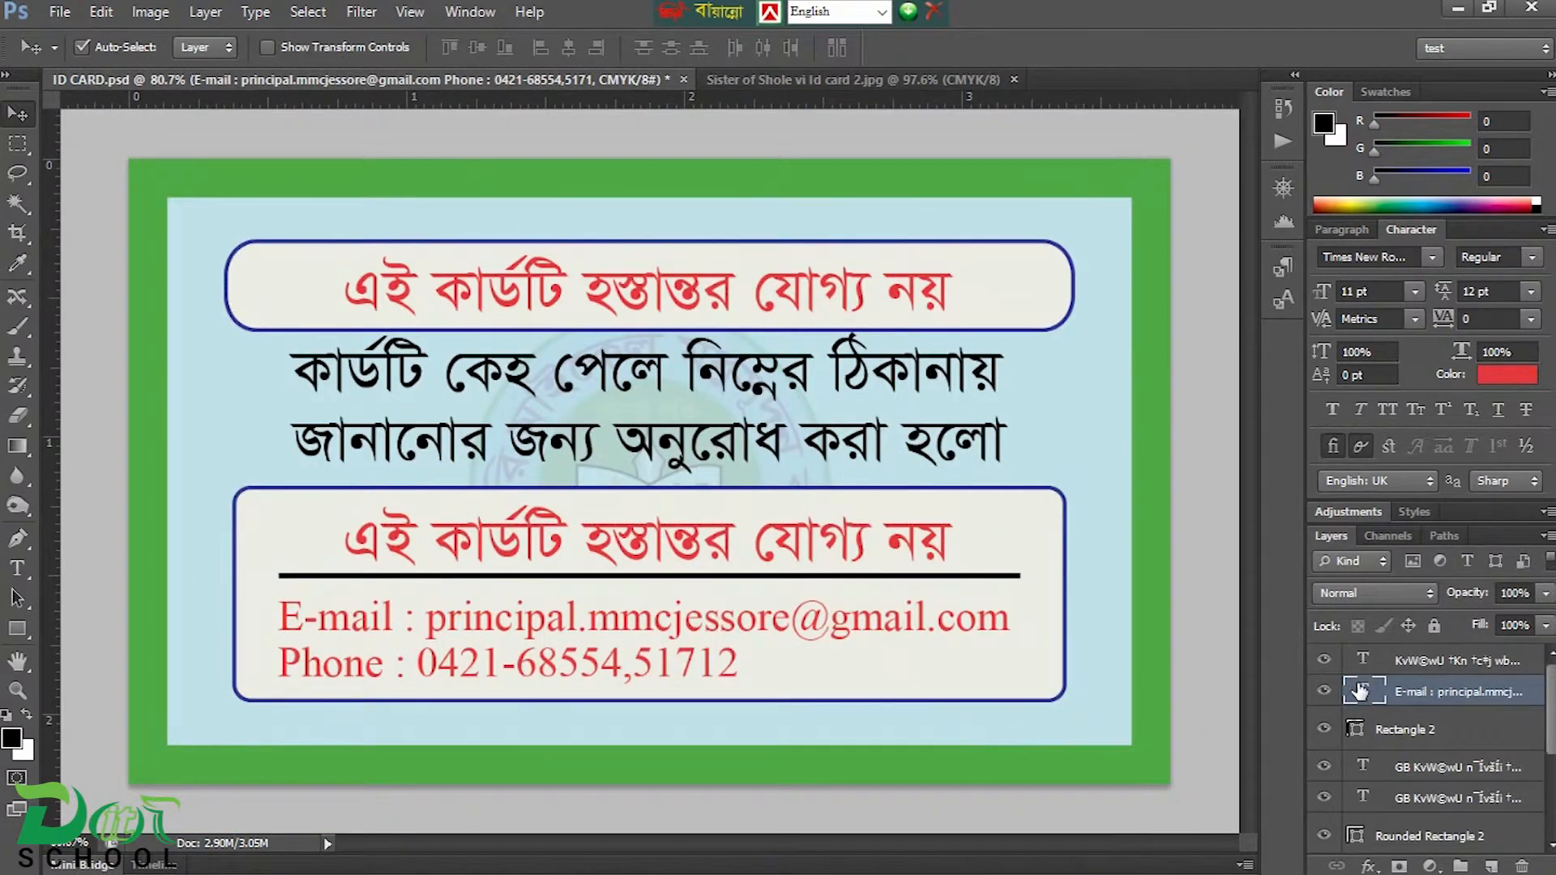
double_click(1366, 695)
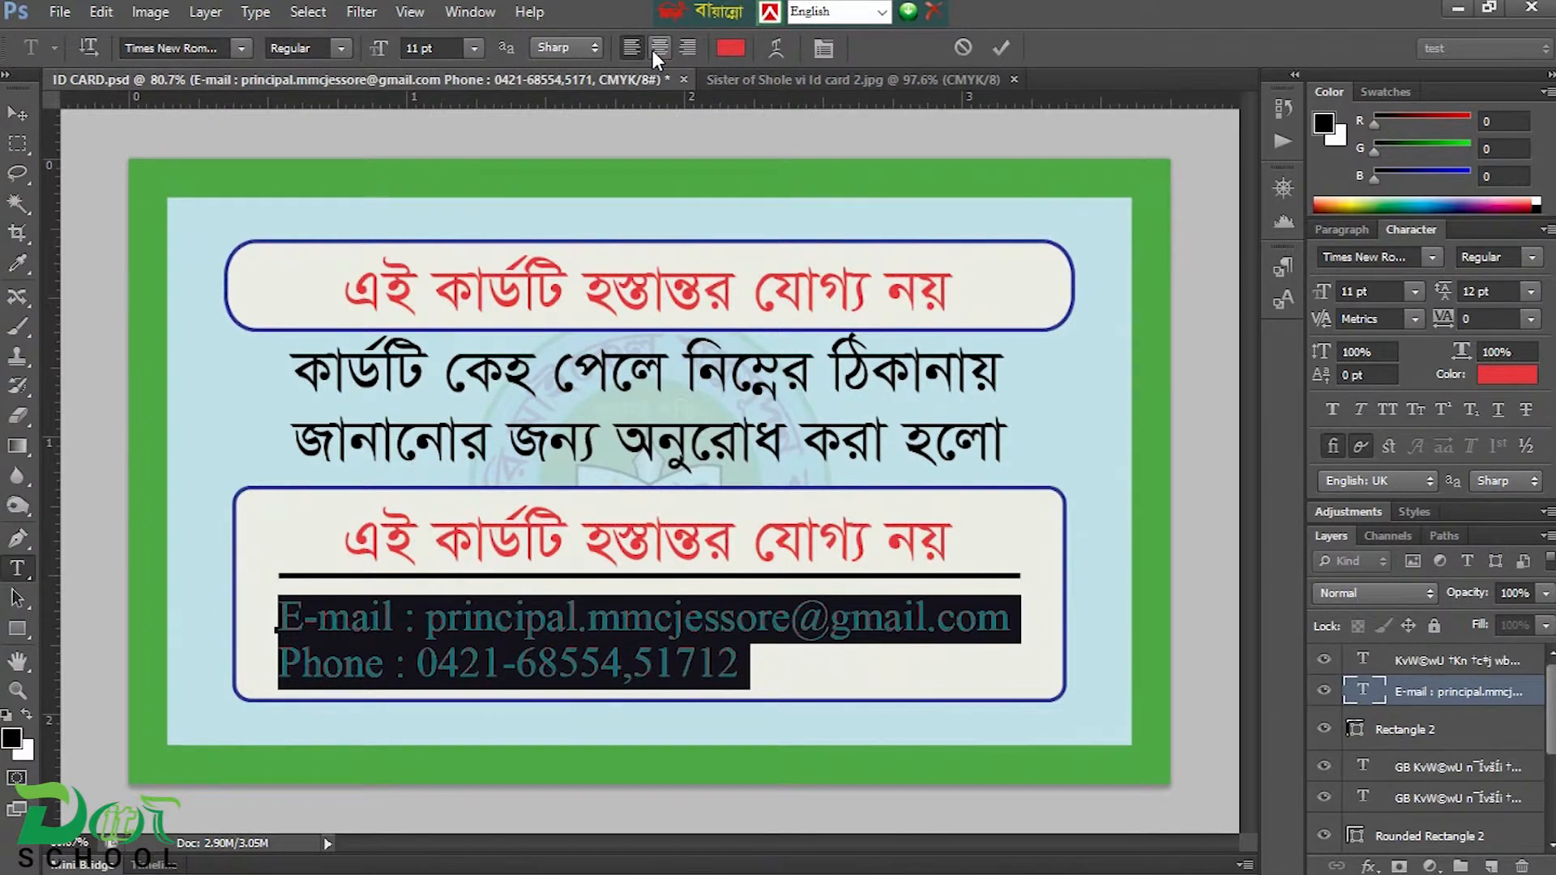
click(476, 12)
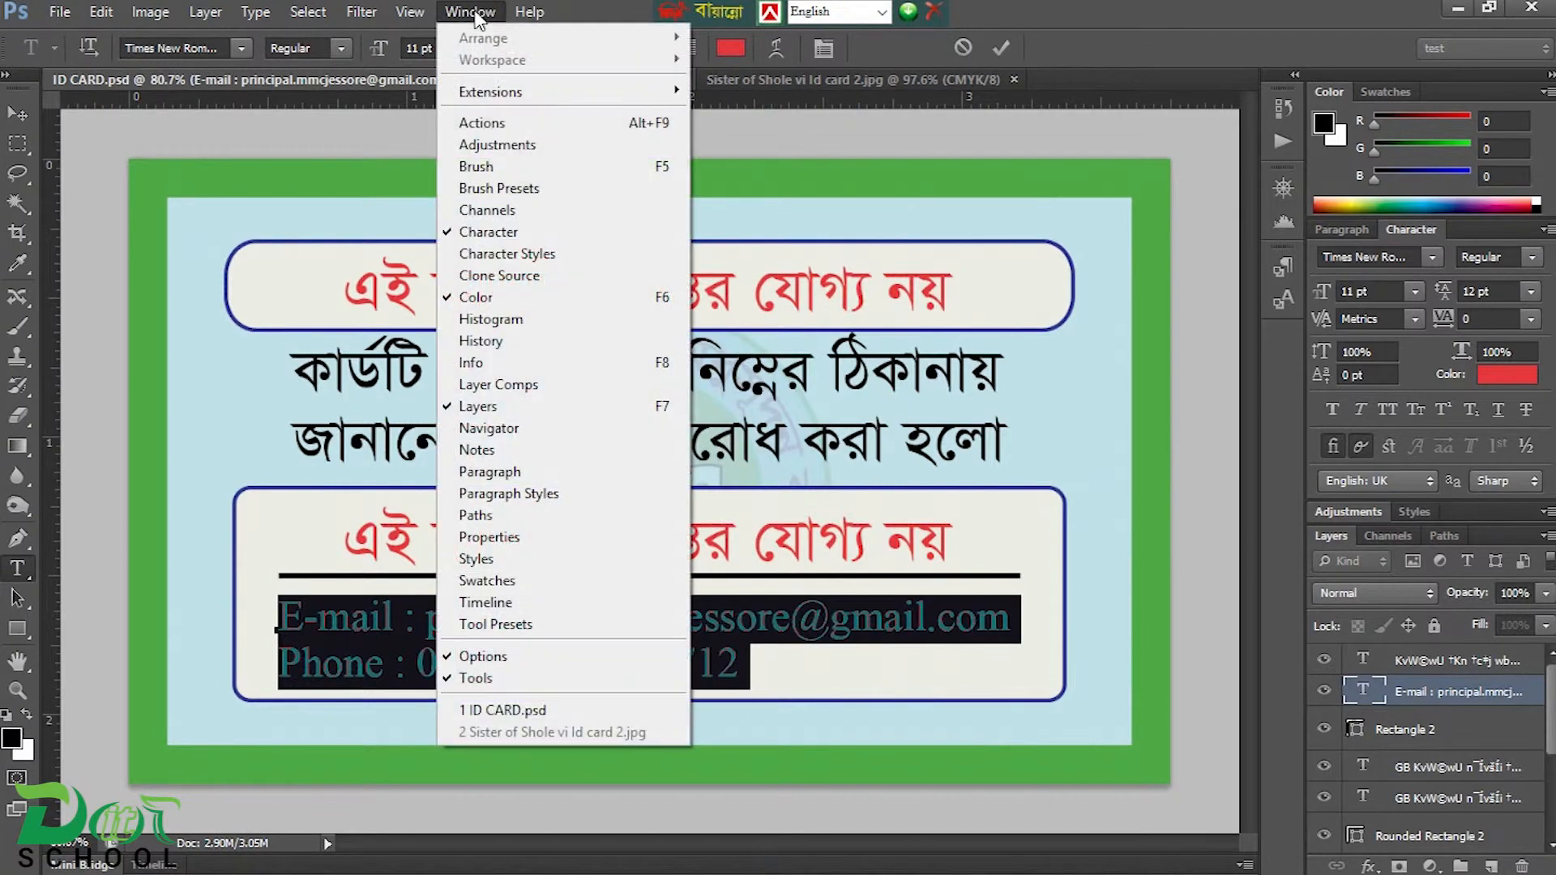
click(516, 473)
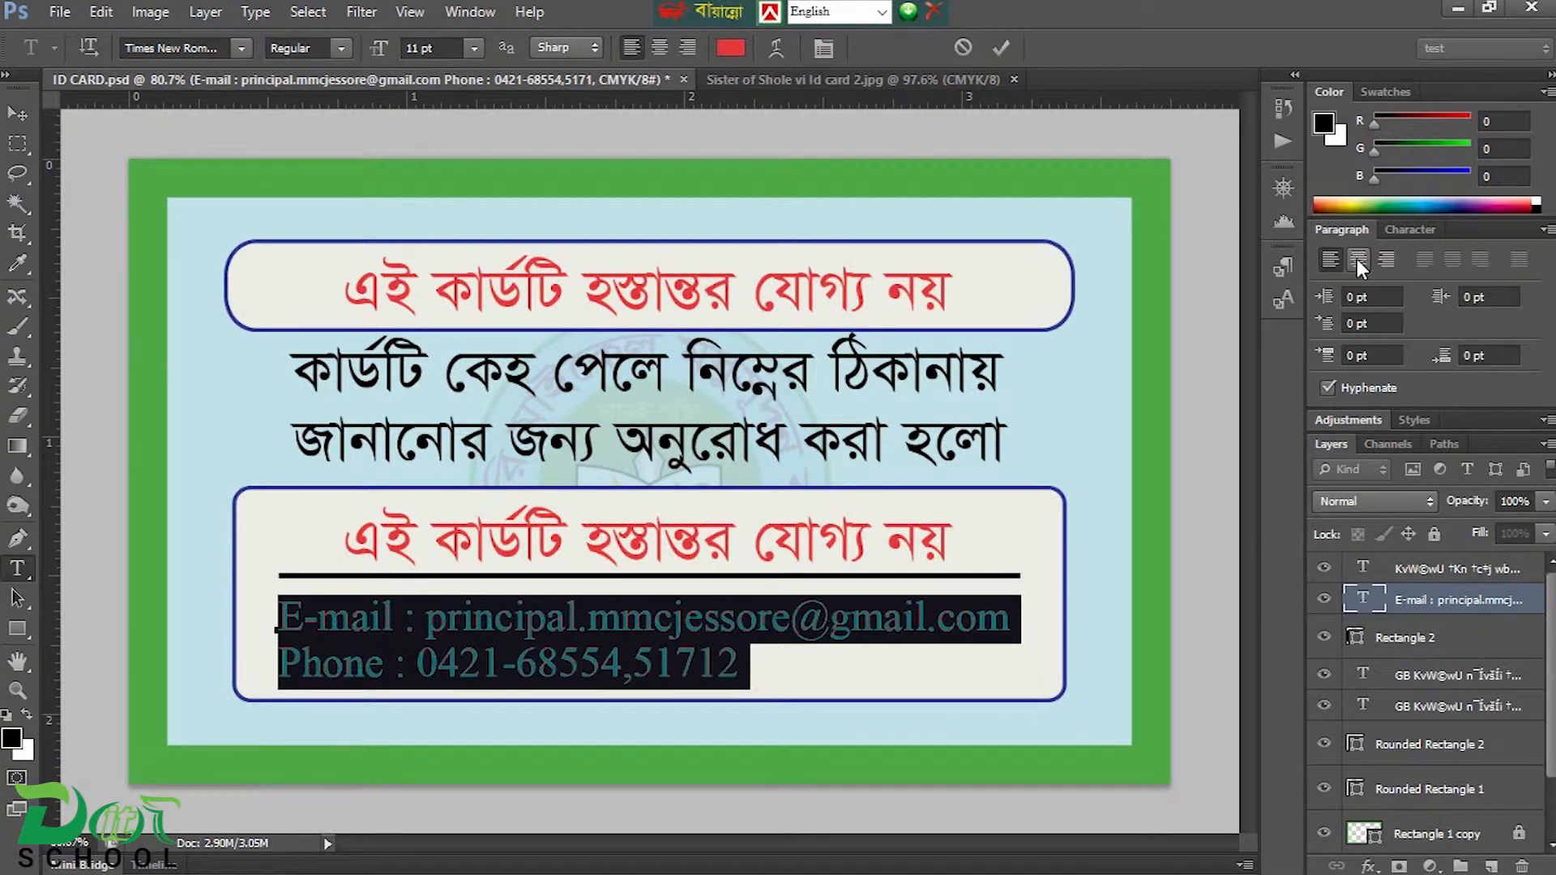
click(1356, 259)
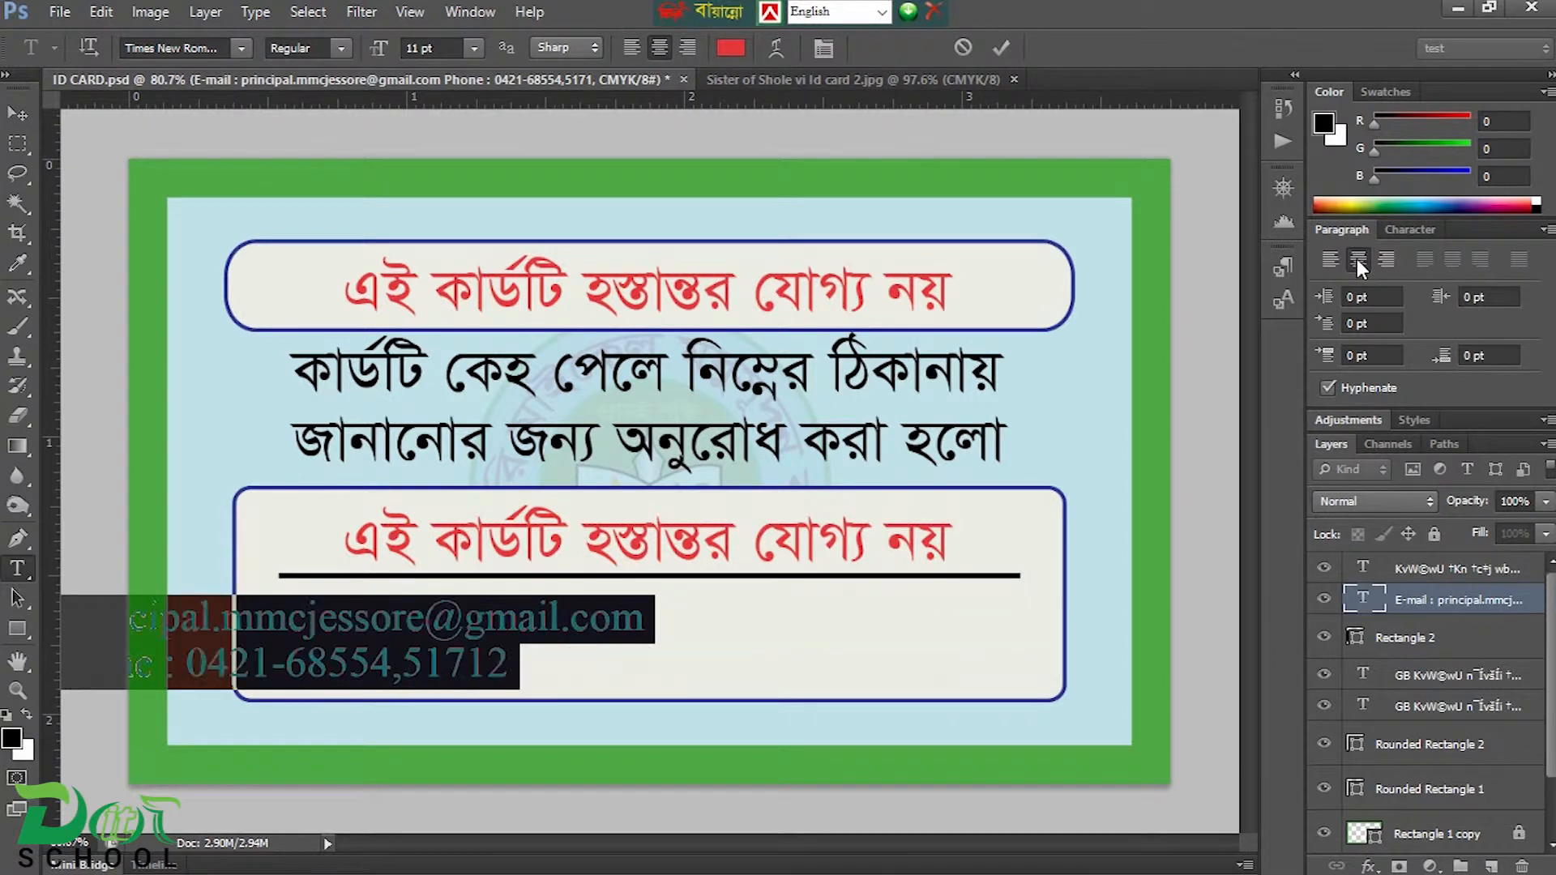
Step: Move the contact text back beneath the divider line and center it horizontally on the lower box, Rounded Rectangle 2
click(17, 114)
drag(314, 624, 673, 616)
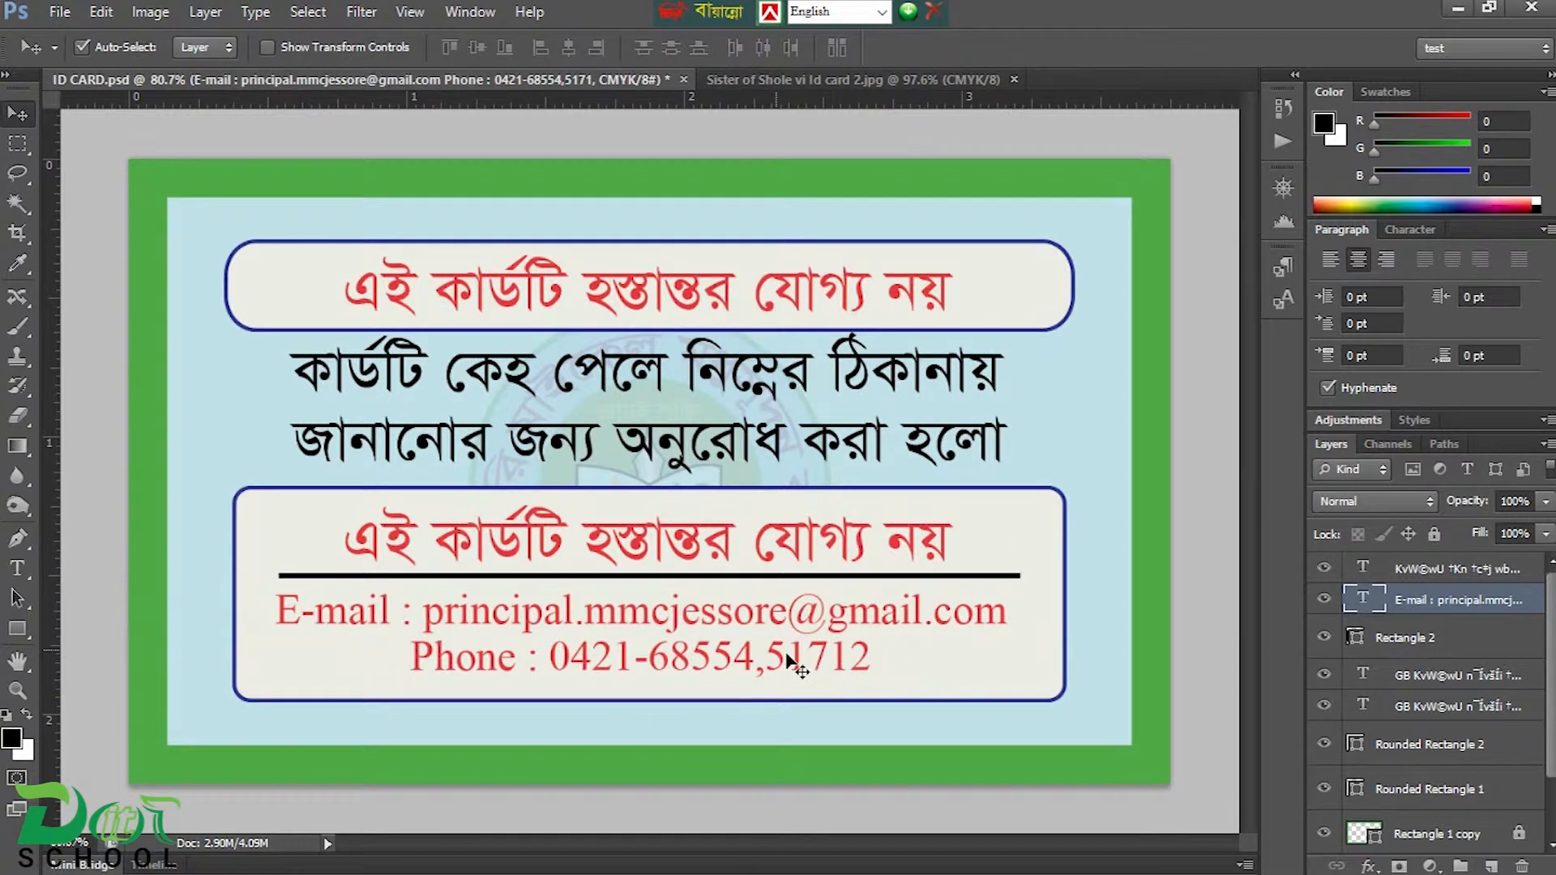
click(1033, 523)
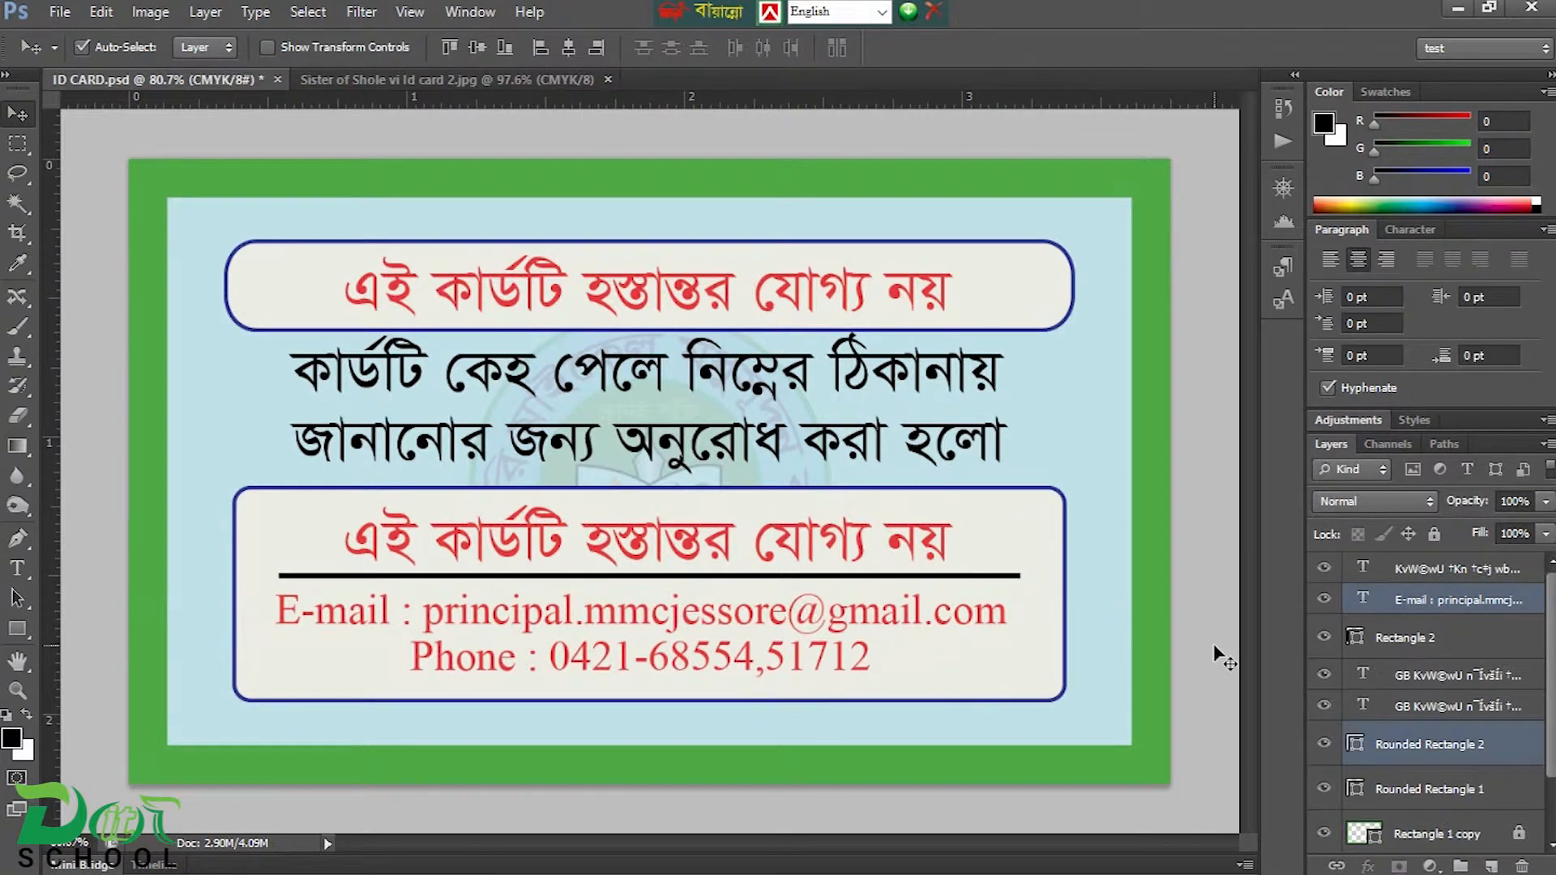
click(564, 43)
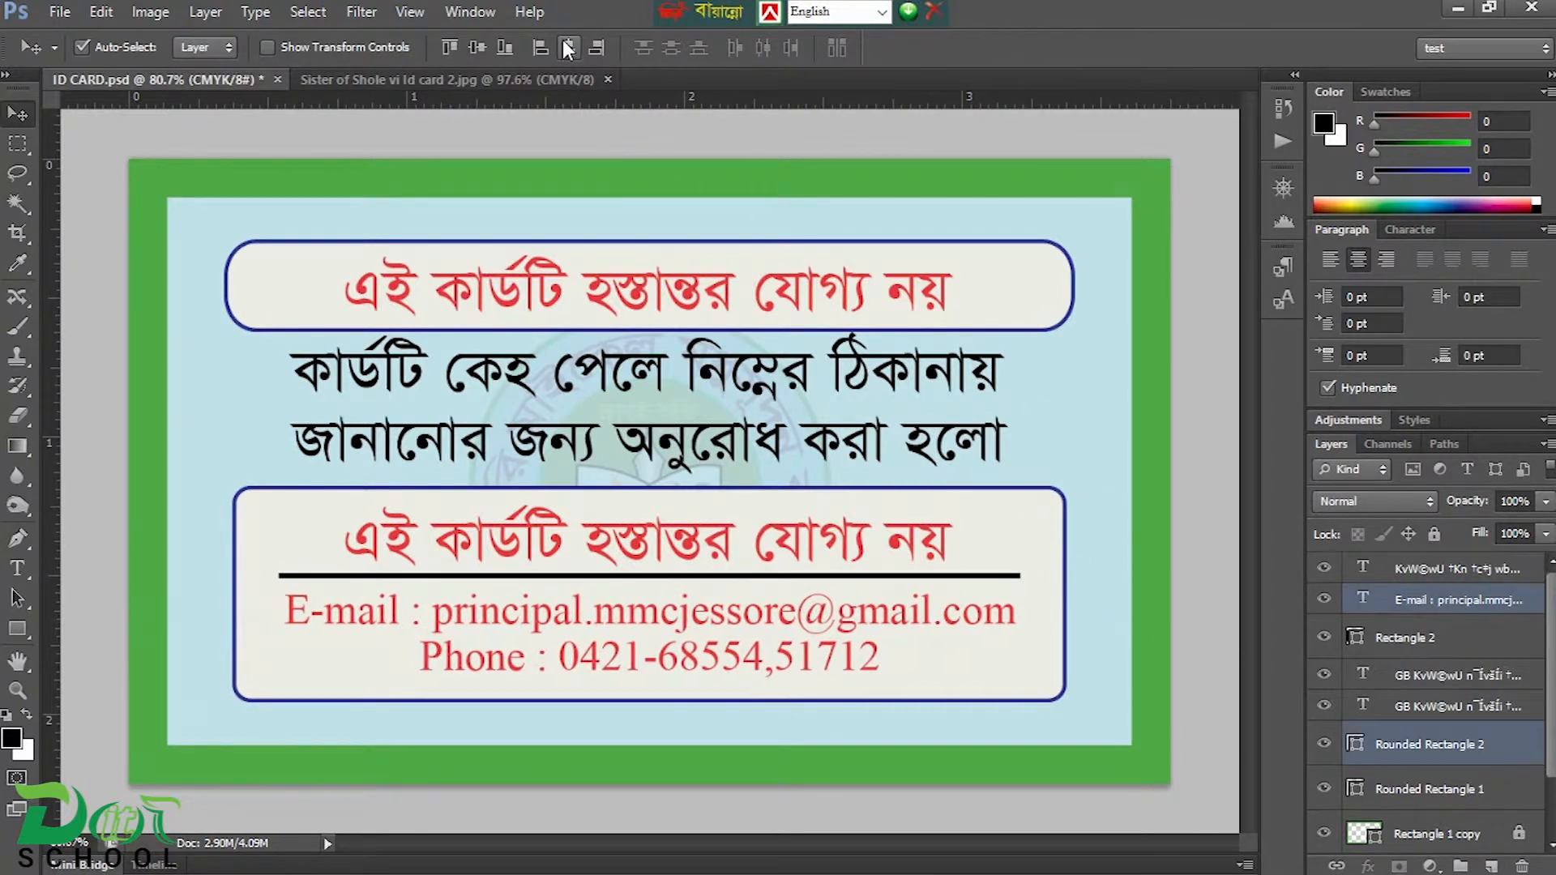